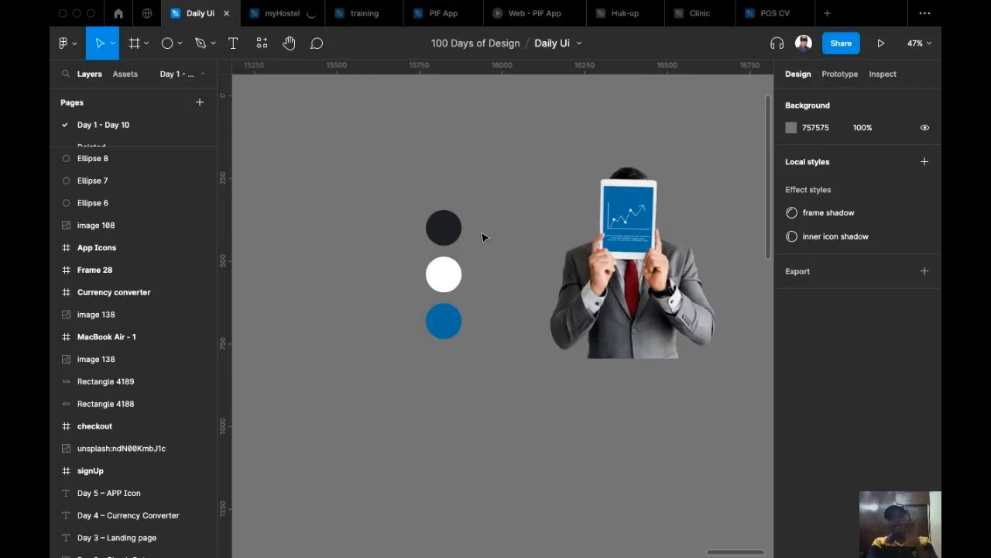
Check the fills of the dark, white and blue colour circles, and move the businessman photo closer to them
{"action": "scroll", "coordinate": [422, 187], "scroll_direction": "down", "scroll_amount": 1}
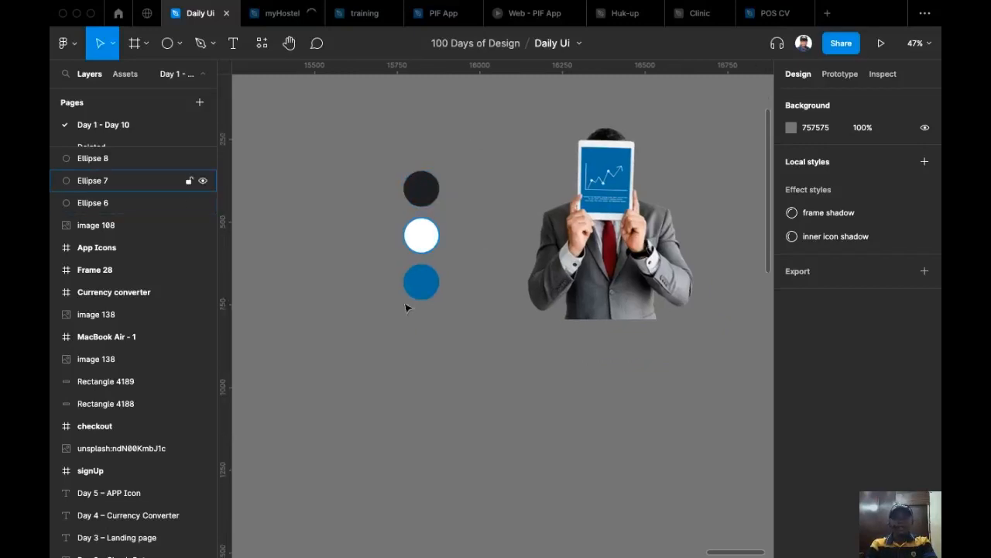
{"action": "left_click", "coordinate": [423, 200]}
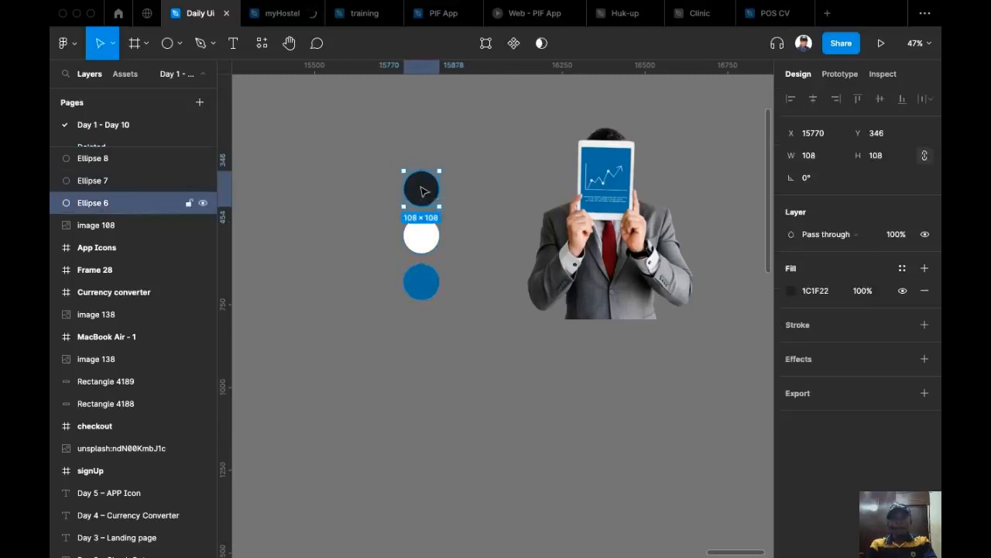
{"action": "left_click", "coordinate": [426, 247]}
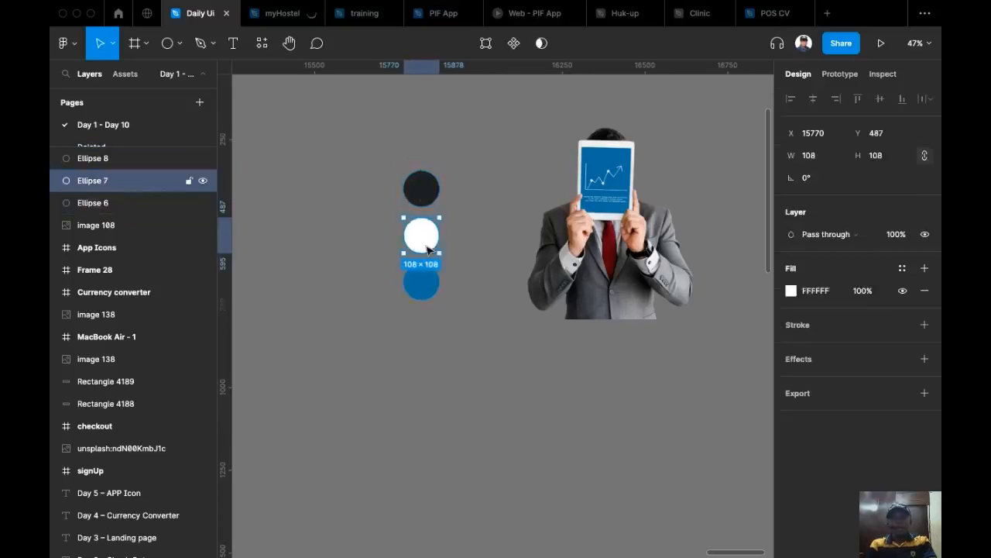
{"action": "left_click", "coordinate": [434, 298]}
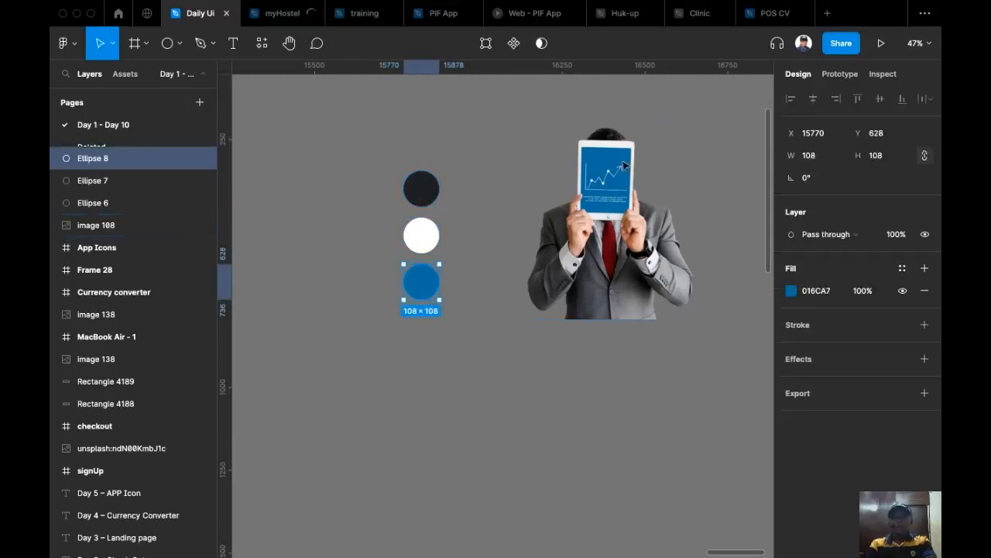
{"action": "left_click_drag", "start_coordinate": [607, 236], "coordinate": [515, 246]}
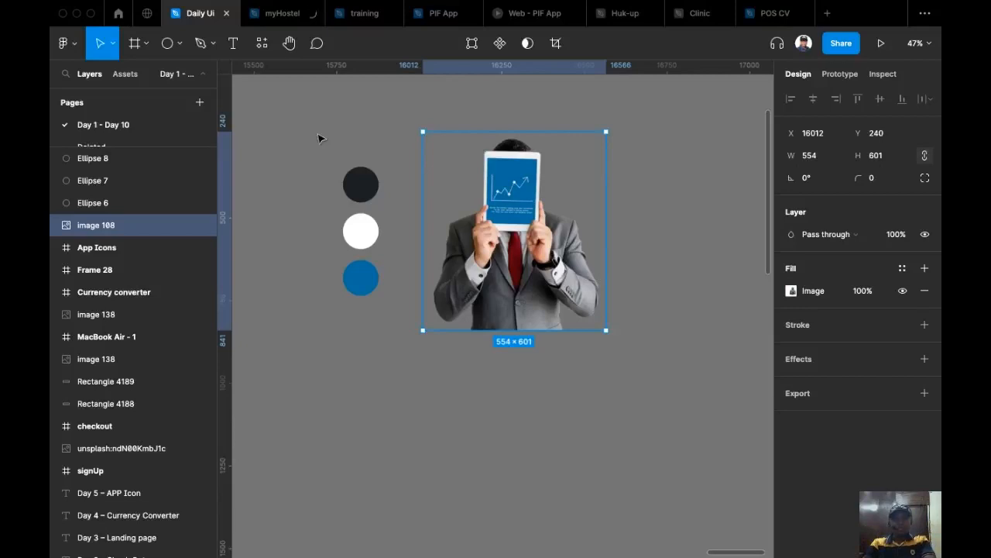
Create a 1440 × 1024 Desktop frame and place it in the empty canvas to the left of the colour circles
{"action": "scroll", "coordinate": [325, 144], "scroll_direction": "down", "scroll_amount": 5}
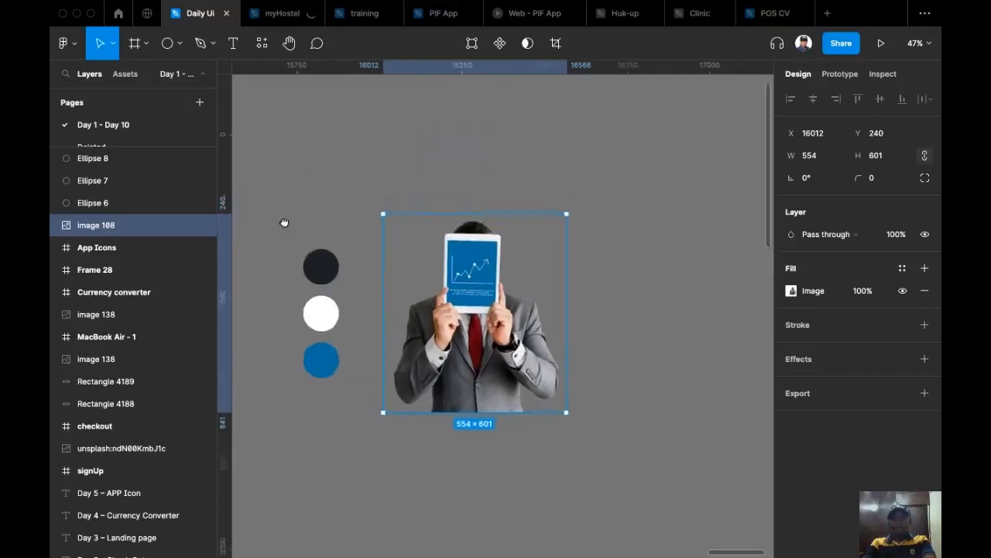
{"action": "scroll", "coordinate": [540, 148], "scroll_direction": "left", "scroll_amount": 5}
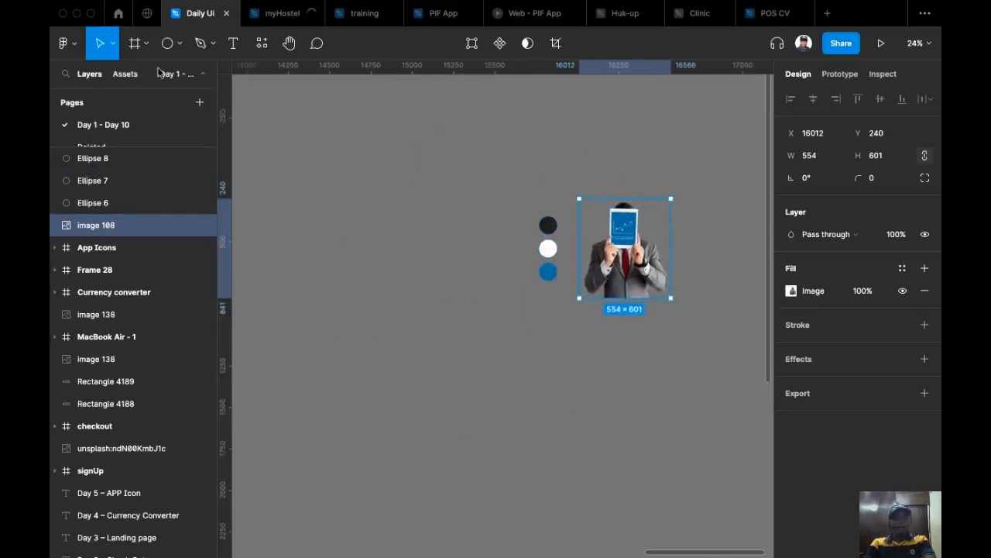
{"action": "left_click", "coordinate": [134, 43]}
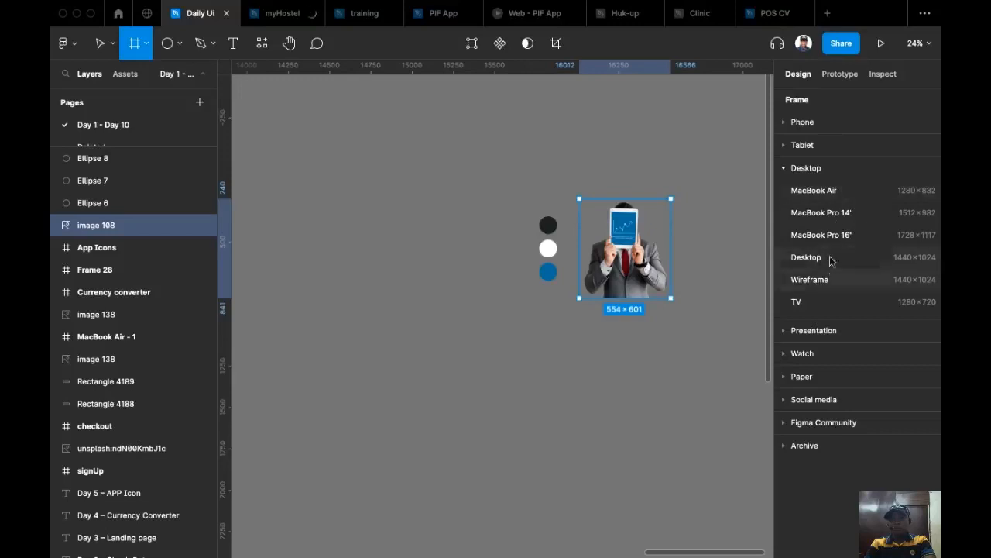
{"action": "left_click_drag", "start_coordinate": [595, 298], "coordinate": [387, 288]}
{"action": "scroll", "coordinate": [310, 292], "scroll_direction": "up", "scroll_amount": 2}
{"action": "scroll", "coordinate": [385, 259], "scroll_direction": "up", "scroll_amount": 2}
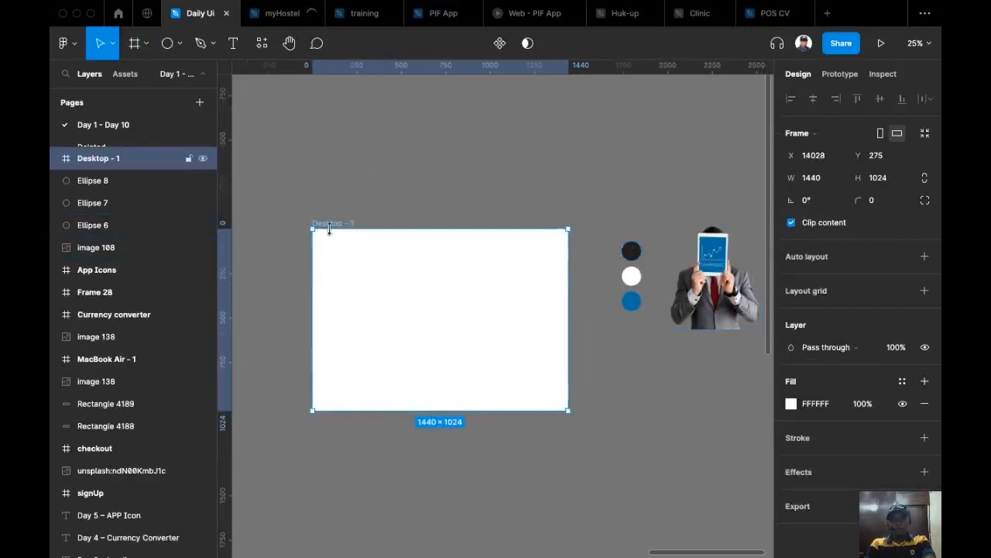
Fill the Desktop frame with the dark colour 1C1F22 sampled from the dark circle
{"action": "key", "text": "i"}
{"action": "left_click", "coordinate": [632, 250]}
{"action": "left_click", "coordinate": [590, 184]}
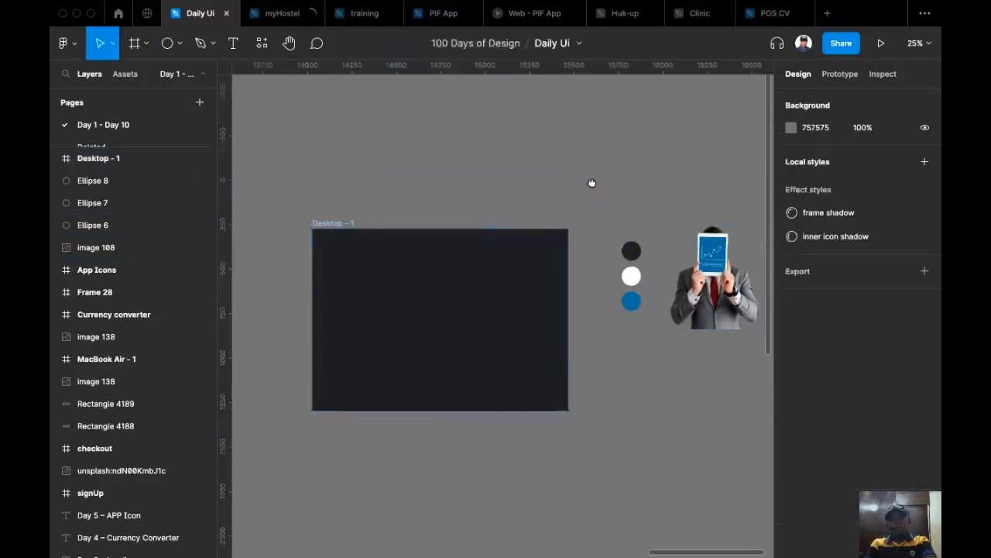
Shorten the Desktop frame from its bottom edge to a height of about 685, keeping the width of 1440
{"action": "scroll", "coordinate": [589, 186], "scroll_direction": "down", "scroll_amount": 1}
{"action": "scroll", "coordinate": [498, 224], "scroll_direction": "up", "scroll_amount": 2}
{"action": "left_click_drag", "start_coordinate": [496, 223], "coordinate": [497, 197]}
{"action": "scroll", "coordinate": [482, 216], "scroll_direction": "up", "scroll_amount": 1}
{"action": "left_click_drag", "start_coordinate": [452, 241], "coordinate": [443, 244]}
{"action": "scroll", "coordinate": [445, 248], "scroll_direction": "right", "scroll_amount": 3}
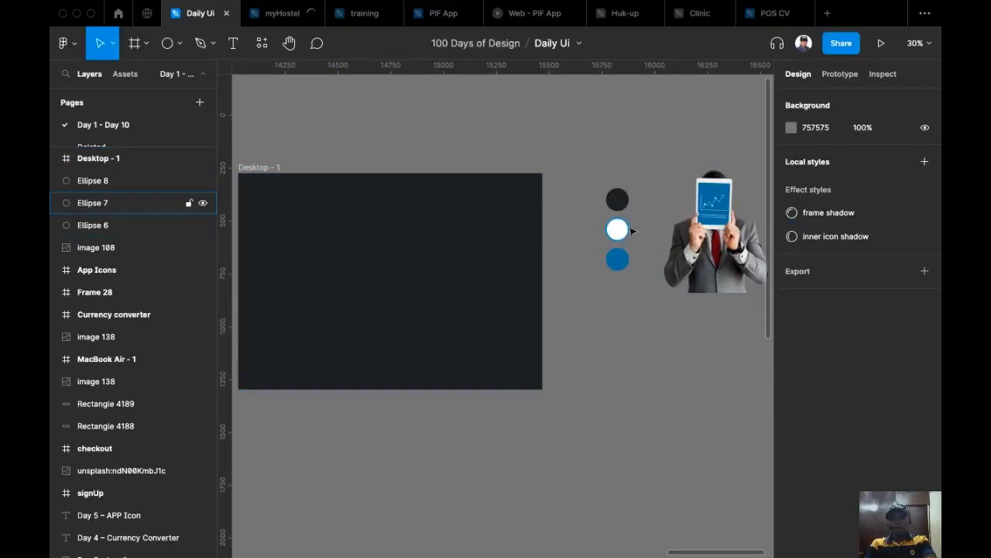
{"action": "scroll", "coordinate": [557, 230], "scroll_direction": "down", "scroll_amount": 4, "text": "ctrl"}
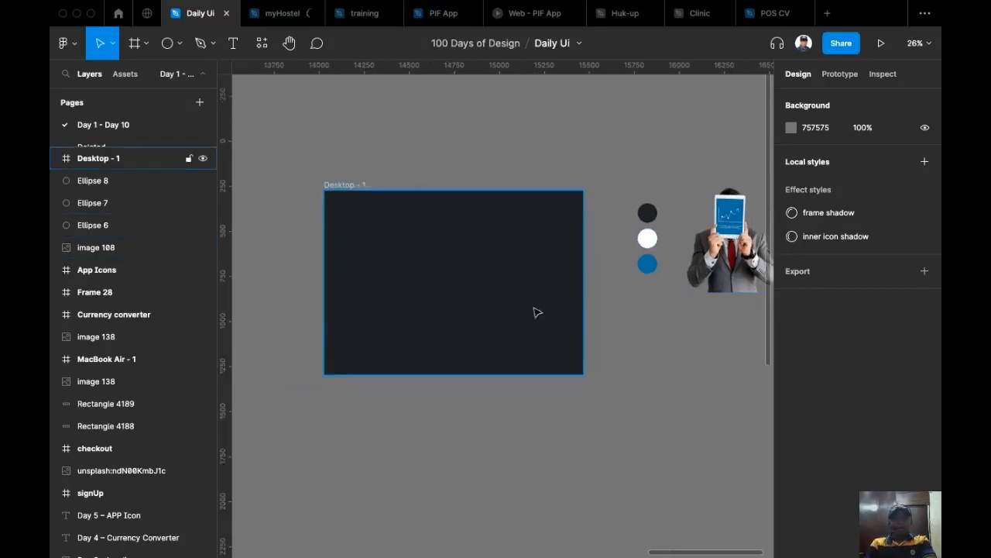
{"action": "left_click", "coordinate": [430, 343]}
{"action": "left_click_drag", "start_coordinate": [436, 373], "coordinate": [448, 313]}
{"action": "scroll", "coordinate": [473, 284], "scroll_direction": "left", "scroll_amount": 1}
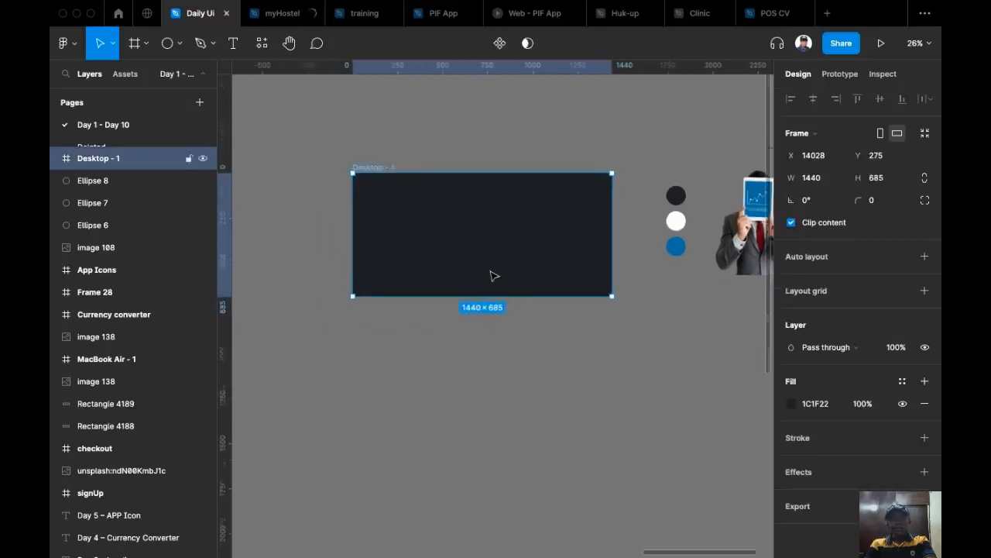
Add a layout grid to the Desktop frame, change its type to Columns and set the count to 12
{"action": "scroll", "coordinate": [493, 275], "scroll_direction": "up", "scroll_amount": 4}
{"action": "scroll", "coordinate": [493, 304], "scroll_direction": "up", "scroll_amount": 2}
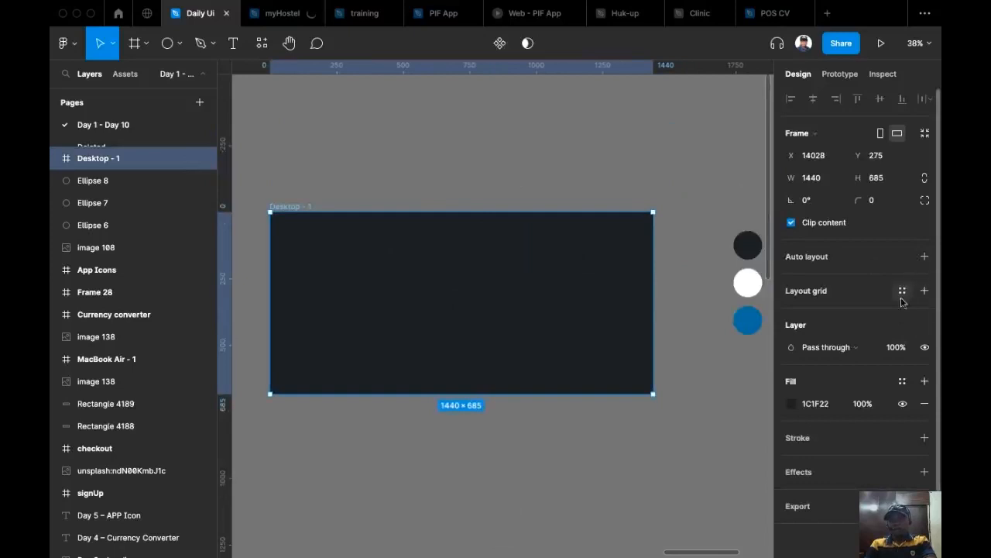
{"action": "left_click", "coordinate": [924, 292]}
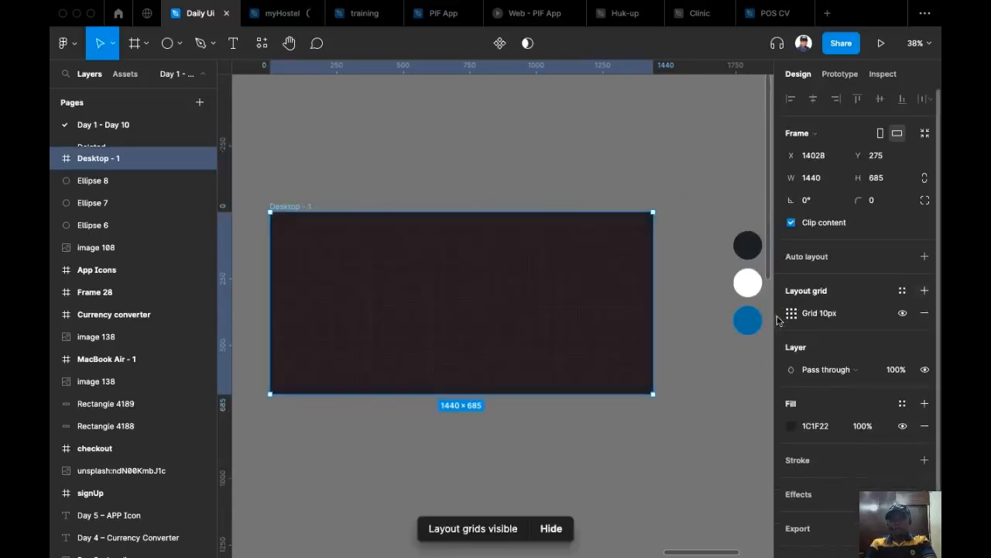
{"action": "left_click", "coordinate": [792, 313]}
{"action": "left_click", "coordinate": [632, 317]}
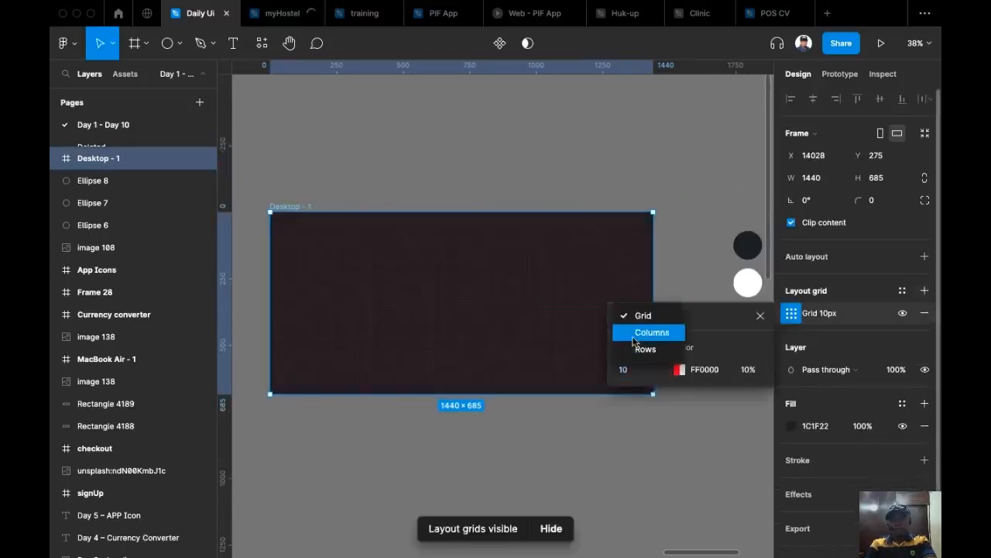
{"action": "left_click", "coordinate": [650, 333]}
{"action": "type", "text": "12"}
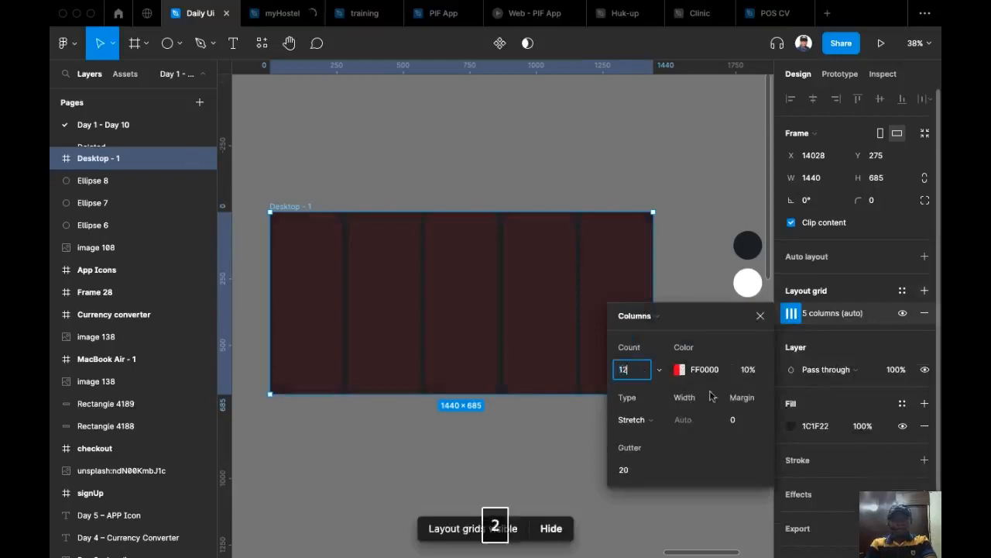
Set the column grid's margin to 80 and its gutter to 32
{"action": "left_click", "coordinate": [745, 420]}
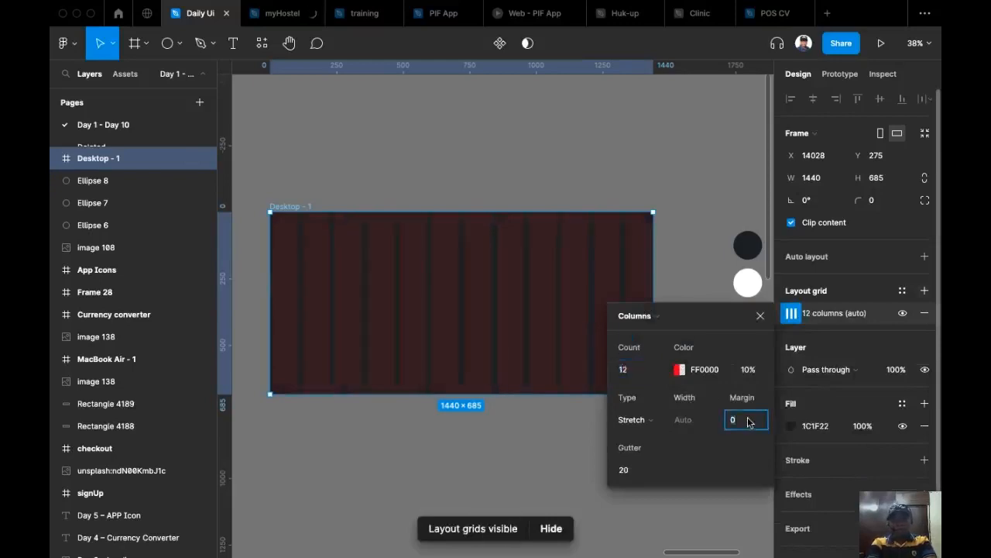
{"action": "type", "text": "100"}
{"action": "key", "text": "Return"}
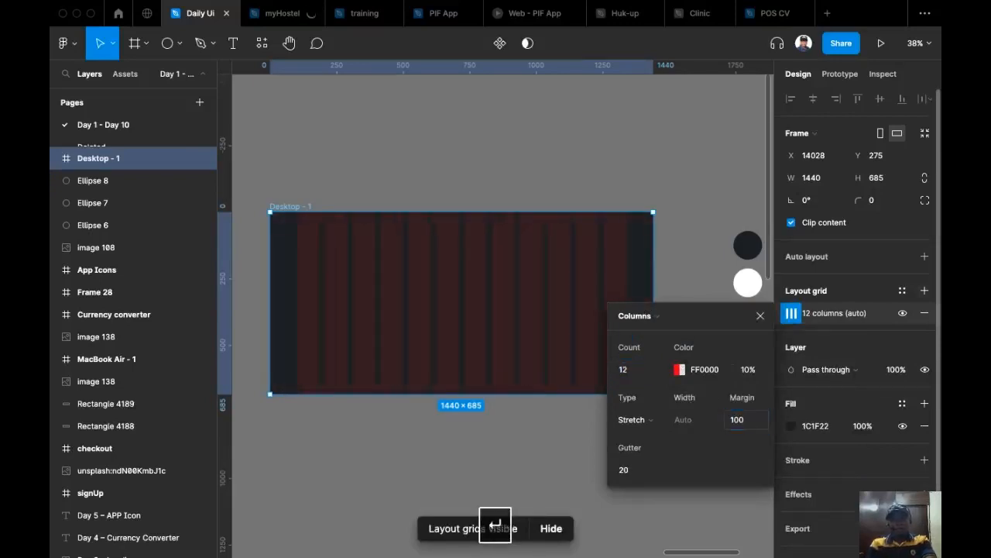
{"action": "type", "text": "80"}
{"action": "key", "text": "Return"}
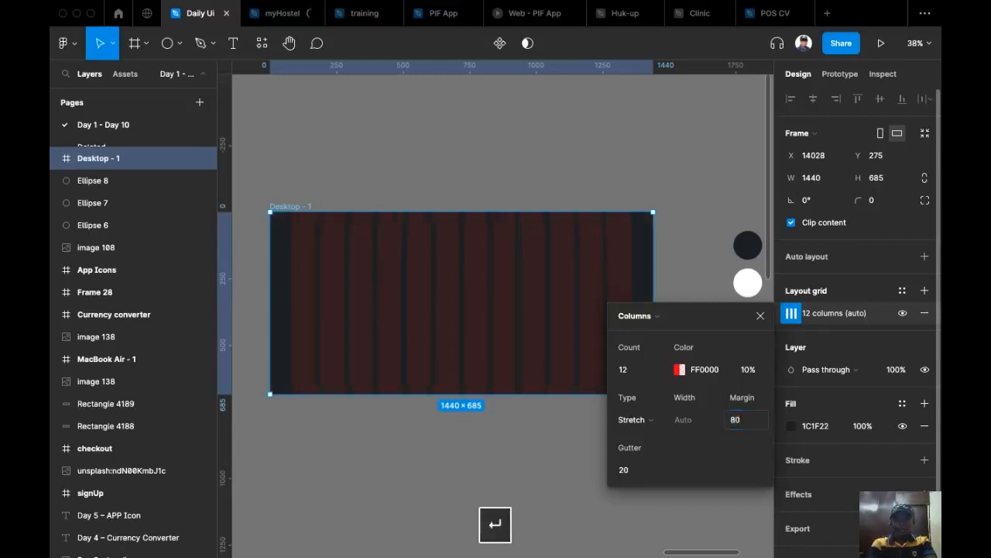
{"action": "left_click", "coordinate": [632, 470]}
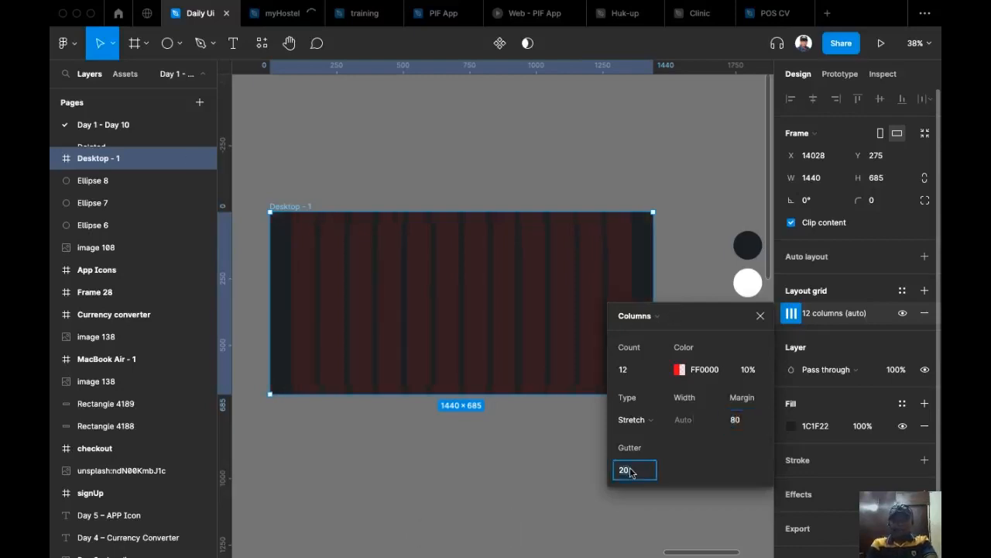
{"action": "type", "text": "32"}
{"action": "key", "text": "Return"}
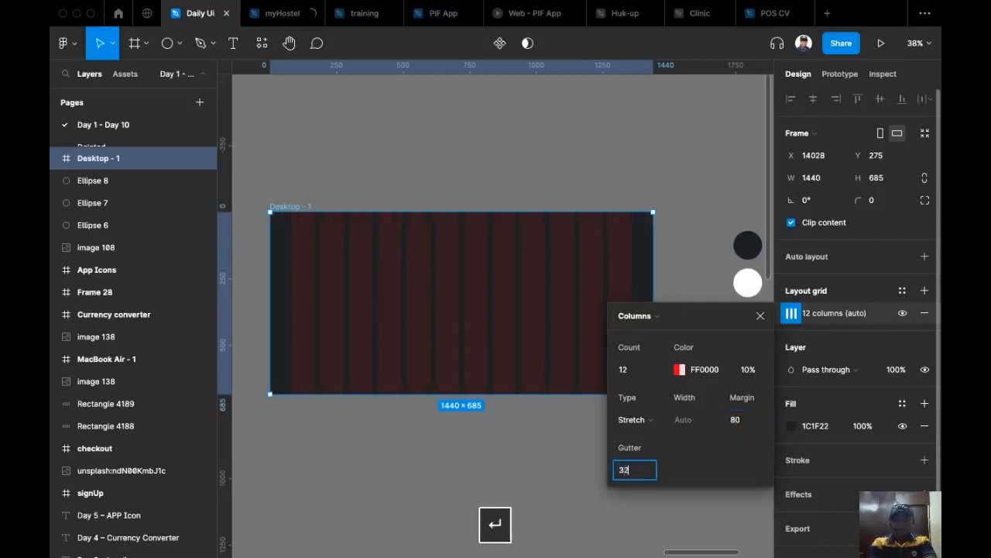
{"action": "left_click", "coordinate": [478, 130]}
Draw a 1440-wide frame across the top of the Desktop frame and set its height to 100
{"action": "scroll", "coordinate": [475, 197], "scroll_direction": "up", "scroll_amount": 2}
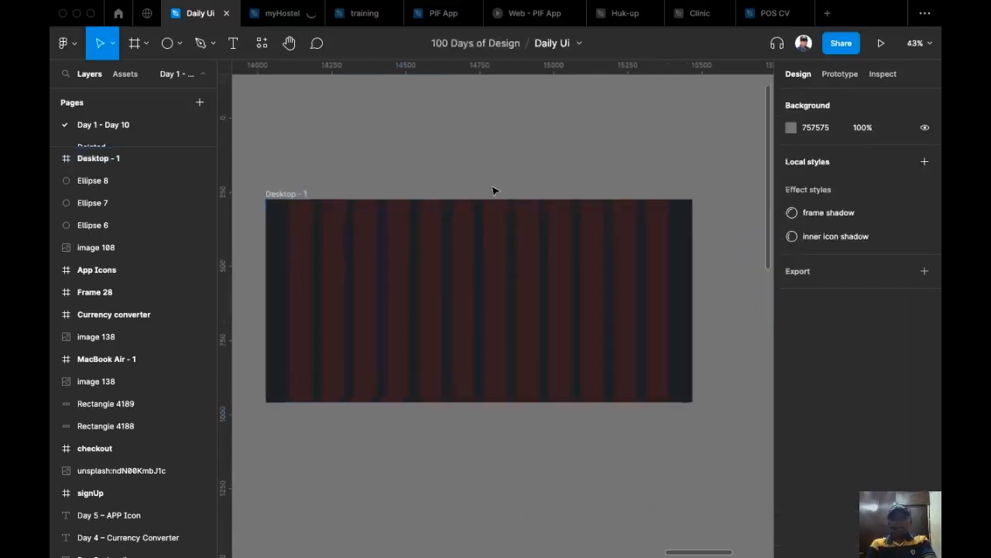
{"action": "scroll", "coordinate": [466, 194], "scroll_direction": "down", "scroll_amount": 1}
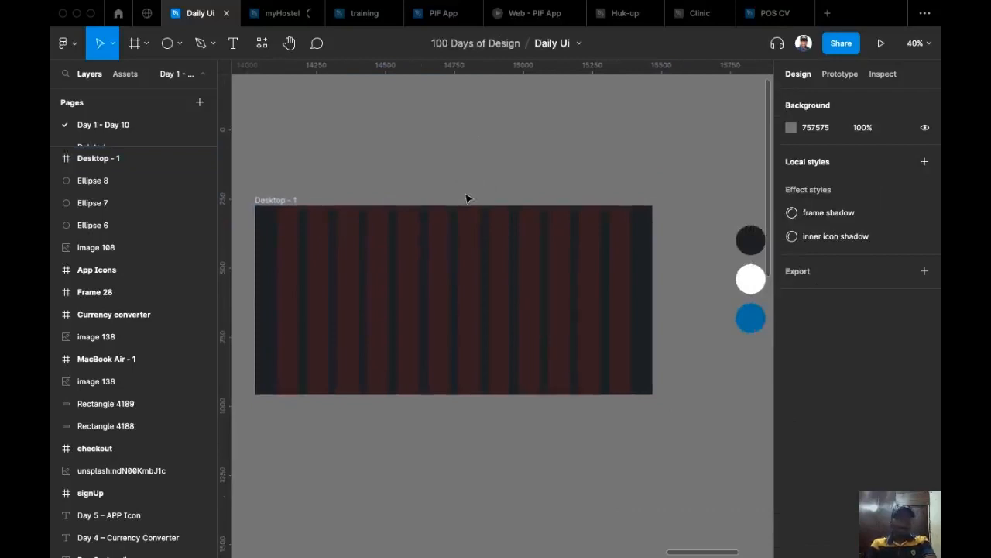
{"action": "scroll", "coordinate": [466, 196], "scroll_direction": "left", "scroll_amount": 1}
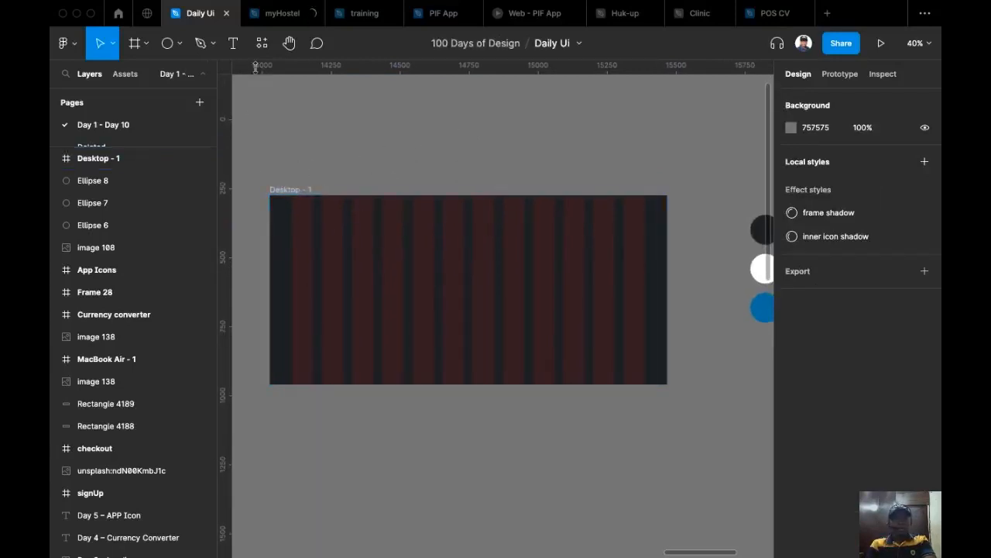
{"action": "key", "text": "f"}
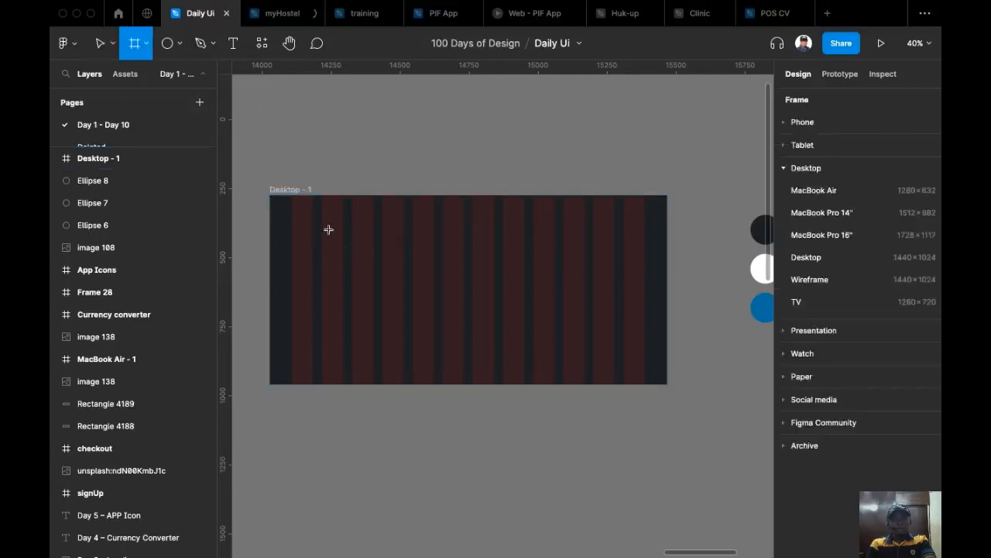
{"action": "scroll", "coordinate": [318, 228], "scroll_direction": "up", "scroll_amount": 2}
{"action": "left_click_drag", "start_coordinate": [263, 185], "coordinate": [733, 225]}
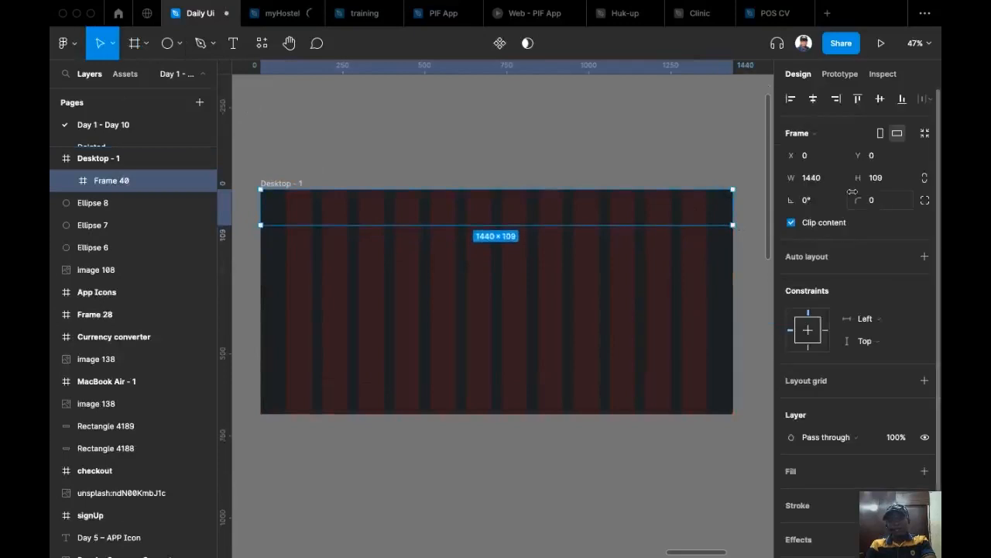
{"action": "left_click", "coordinate": [900, 180]}
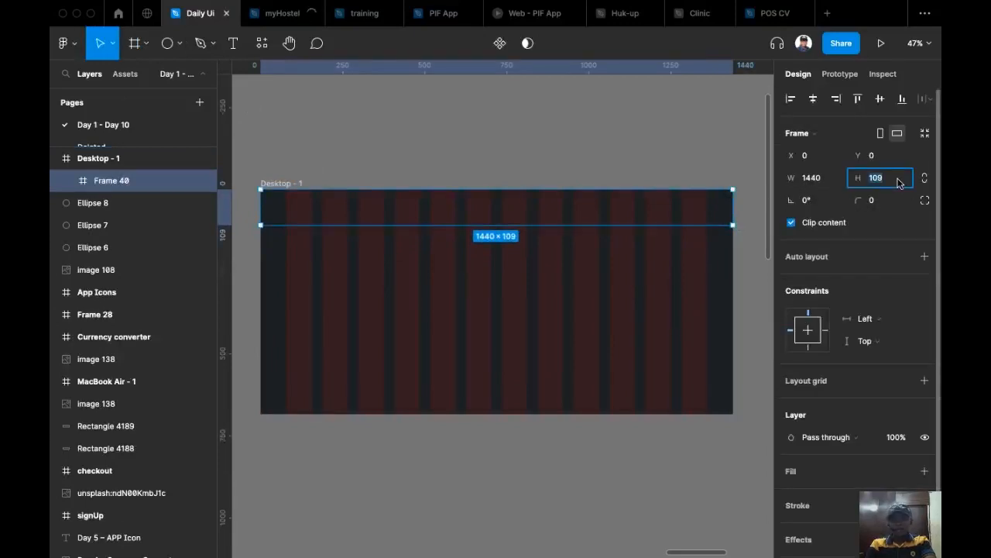
{"action": "type", "text": "100"}
{"action": "key", "text": "Return"}
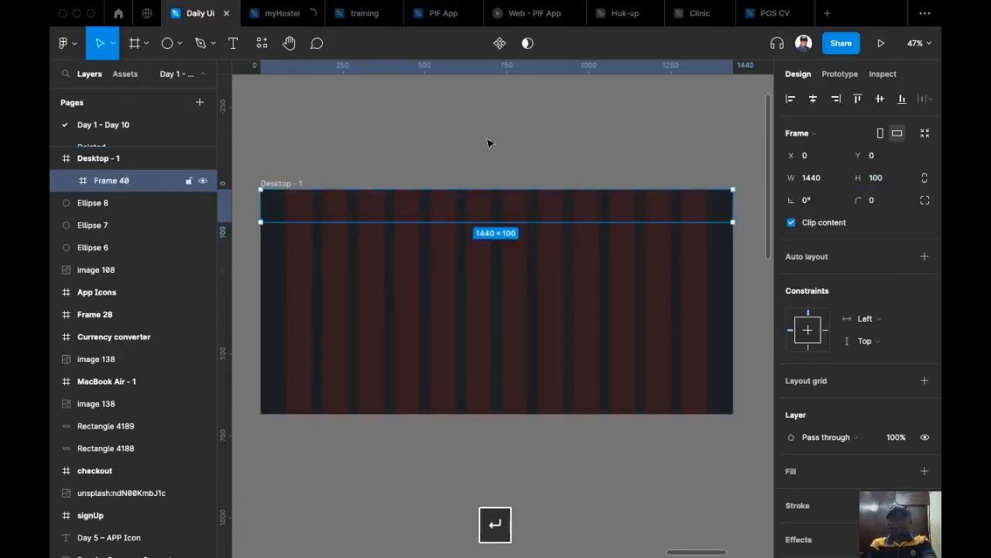
{"action": "scroll", "coordinate": [504, 170], "scroll_direction": "right", "scroll_amount": 3}
{"action": "scroll", "coordinate": [534, 168], "scroll_direction": "down", "scroll_amount": 3}
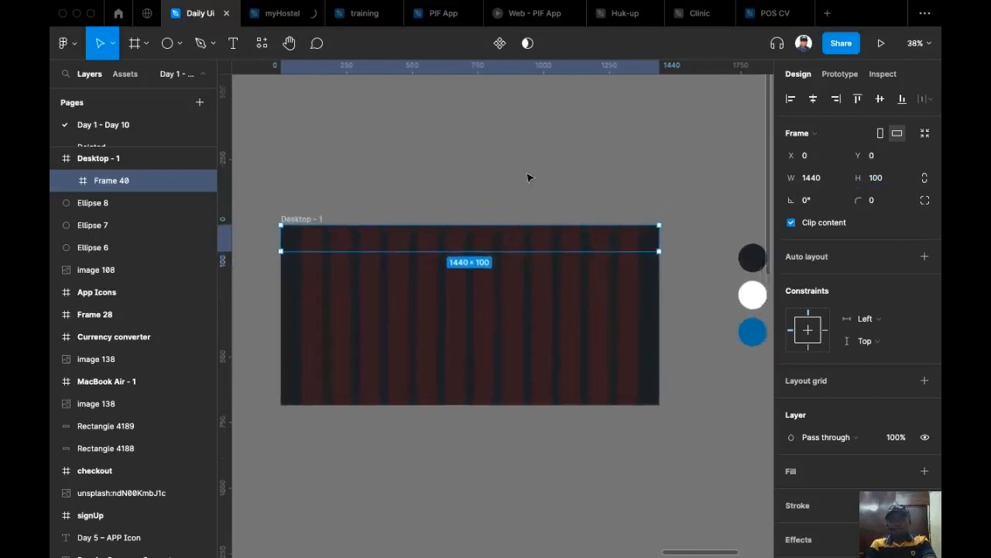
{"action": "scroll", "coordinate": [535, 200], "scroll_direction": "up", "scroll_amount": 5}
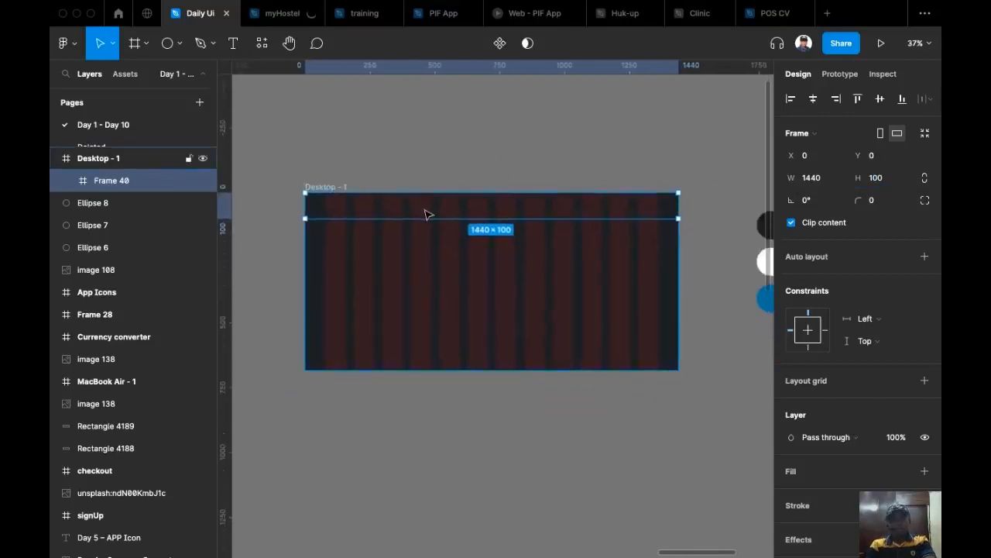
{"action": "scroll", "coordinate": [493, 204], "scroll_direction": "right", "scroll_amount": 2}
{"action": "scroll", "coordinate": [376, 210], "scroll_direction": "left", "scroll_amount": 2}
{"action": "scroll", "coordinate": [432, 243], "scroll_direction": "up", "scroll_amount": 5}
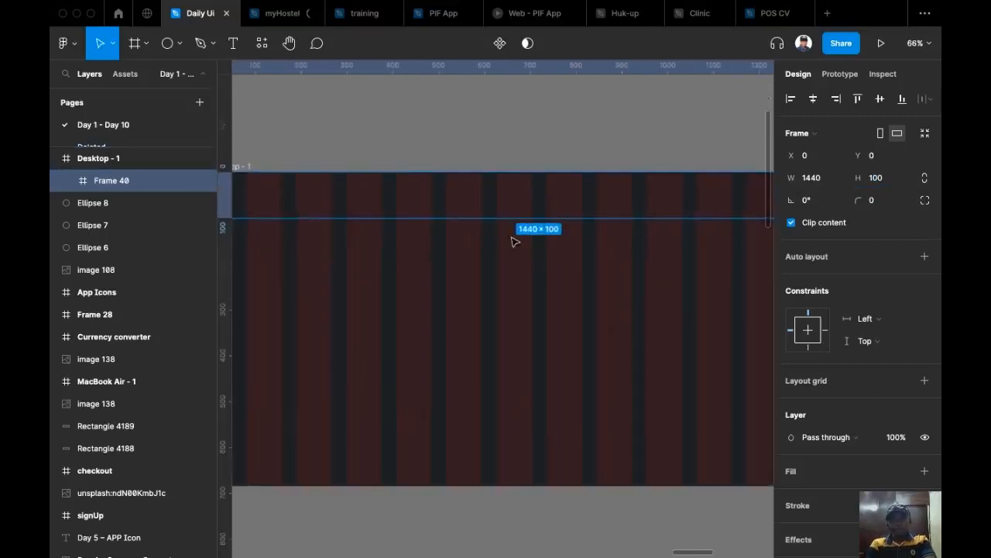
{"action": "scroll", "coordinate": [460, 210], "scroll_direction": "down", "scroll_amount": 6}
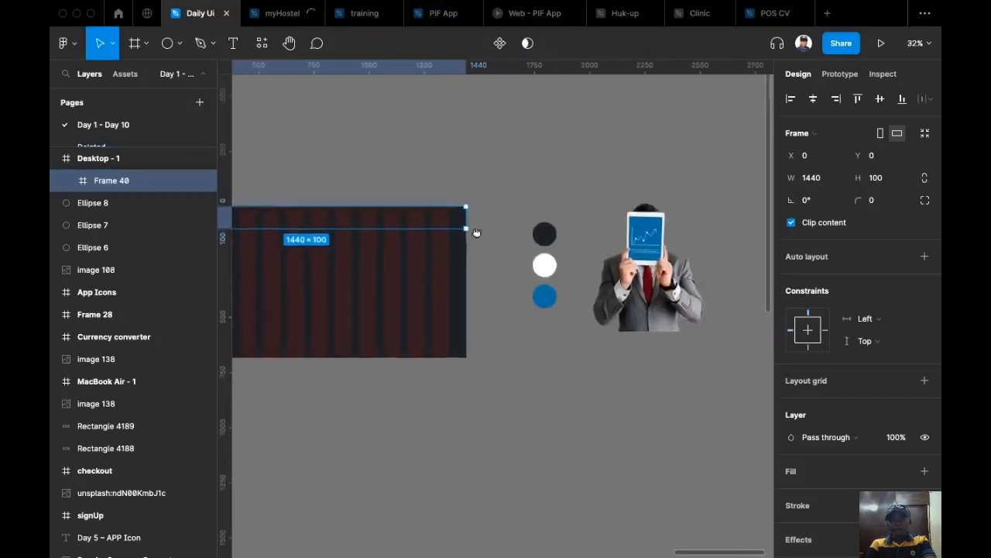
Add the text "Continental" inside the header frame at X 80, Y 42, where the first grid column starts
{"action": "scroll", "coordinate": [542, 262], "scroll_direction": "left", "scroll_amount": 5}
{"action": "scroll", "coordinate": [426, 236], "scroll_direction": "up", "scroll_amount": 7}
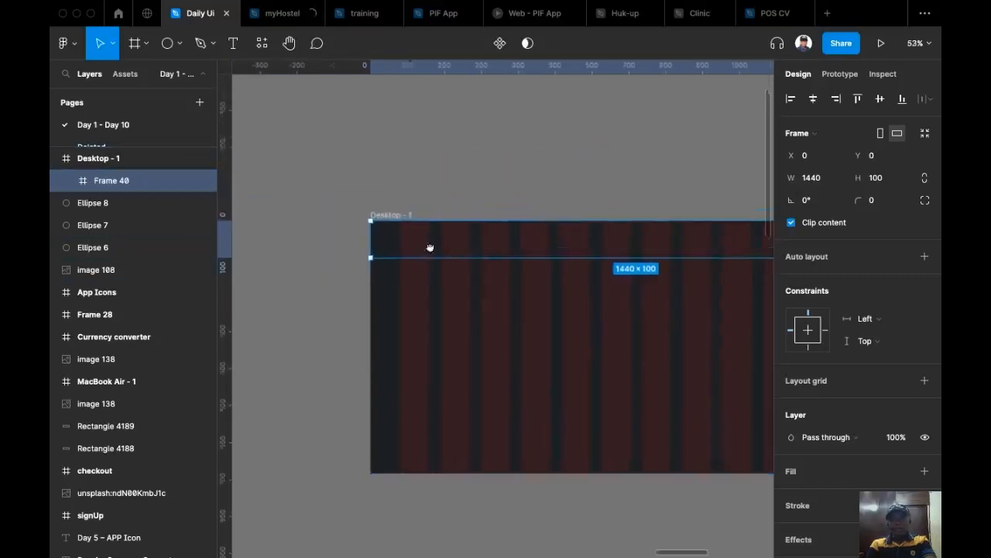
{"action": "left_click", "coordinate": [234, 45]}
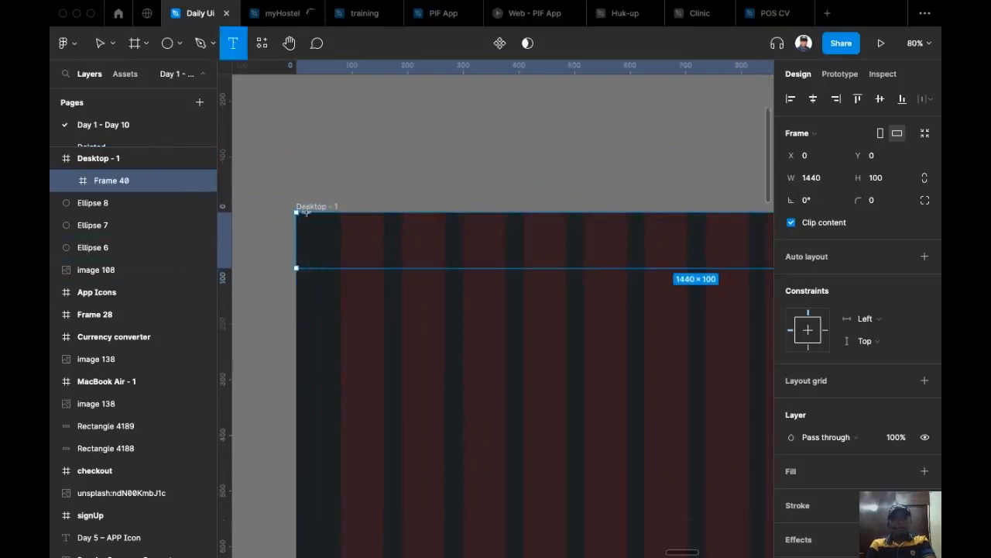
{"action": "left_click", "coordinate": [392, 223]}
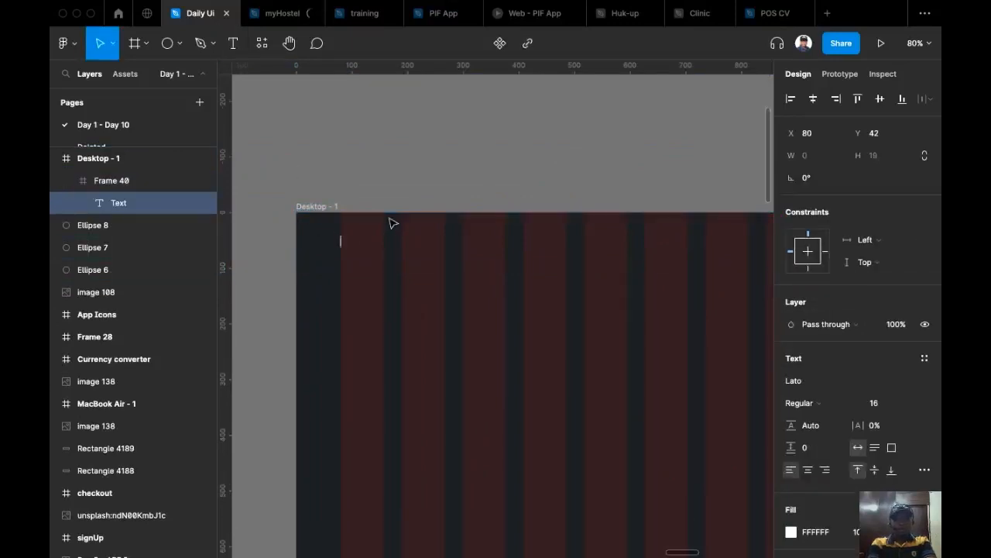
{"action": "type", "text": "Continental"}
{"action": "key", "text": "Escape"}
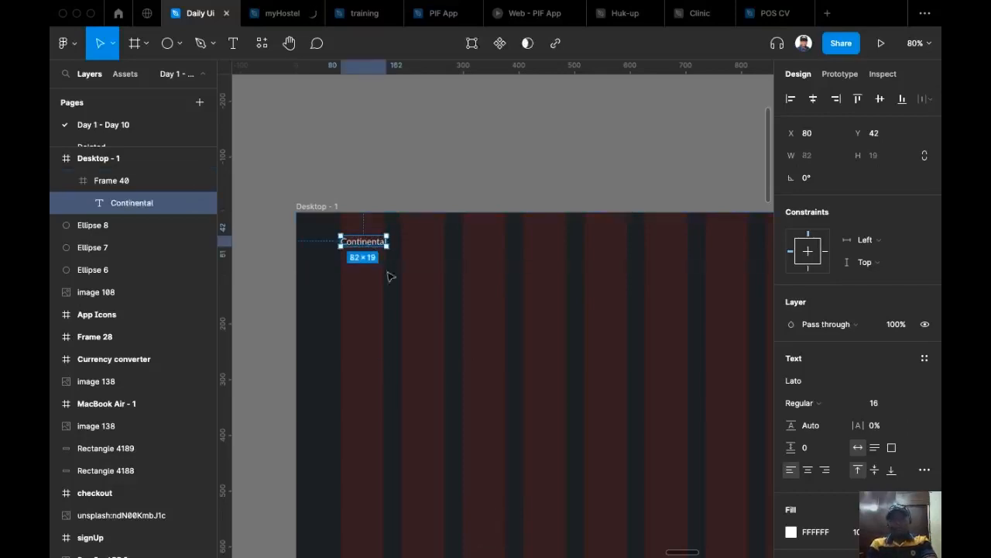
Set the Continental text's font to Ubuntu and its weight to Bold
{"action": "scroll", "coordinate": [361, 240], "scroll_direction": "up", "scroll_amount": 5}
{"action": "double_click", "coordinate": [391, 248]}
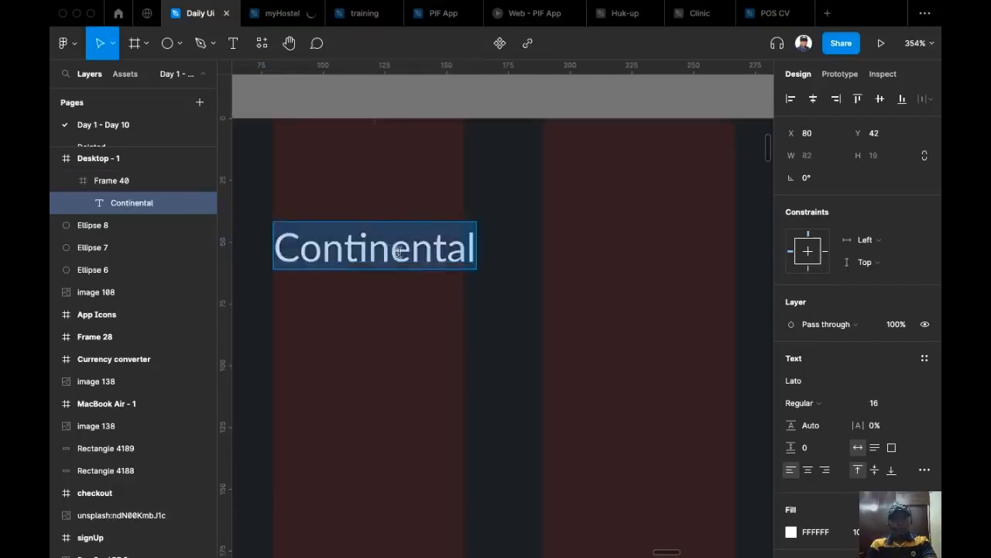
{"action": "left_click", "coordinate": [396, 252]}
{"action": "key", "text": "Escape"}
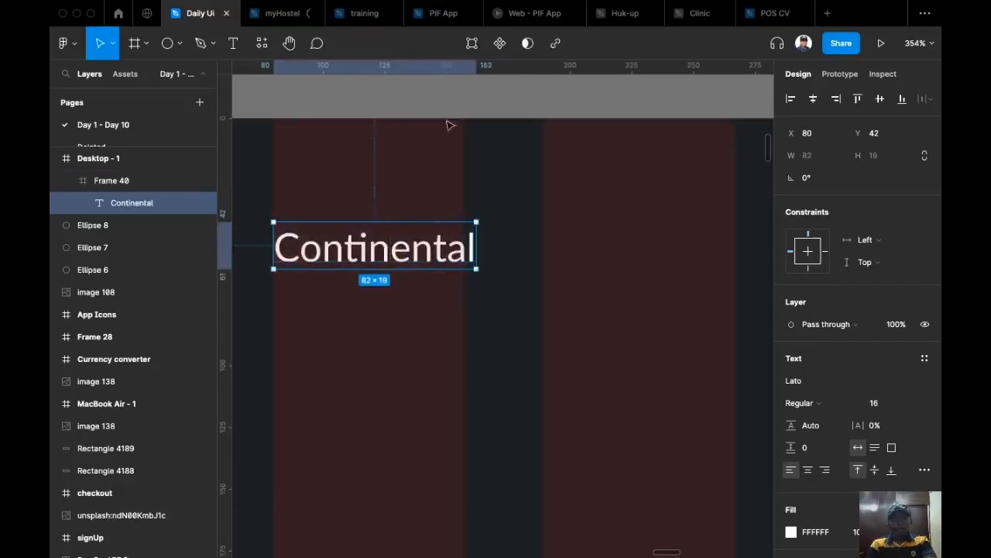
{"action": "scroll", "coordinate": [465, 294], "scroll_direction": "down", "scroll_amount": 5}
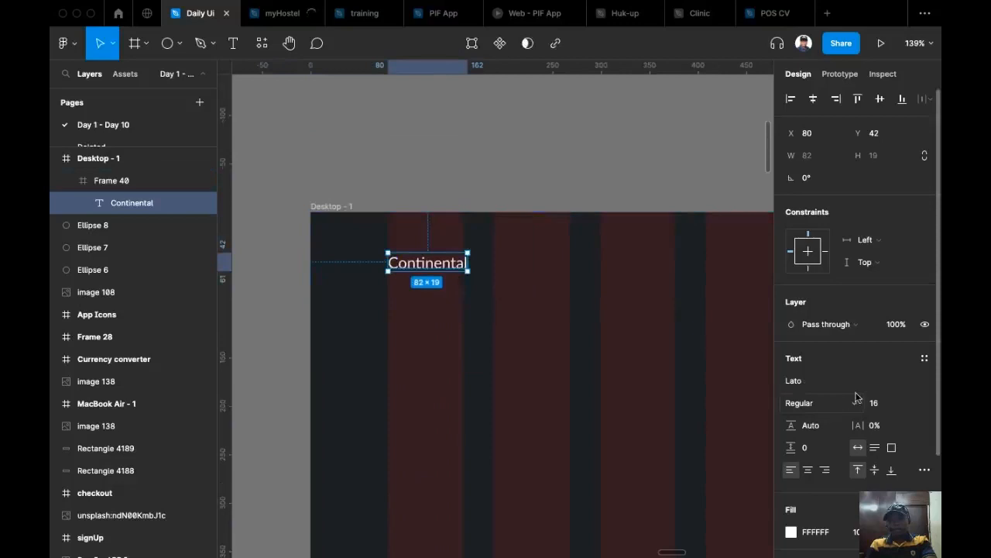
{"action": "scroll", "coordinate": [523, 304], "scroll_direction": "up", "scroll_amount": 3}
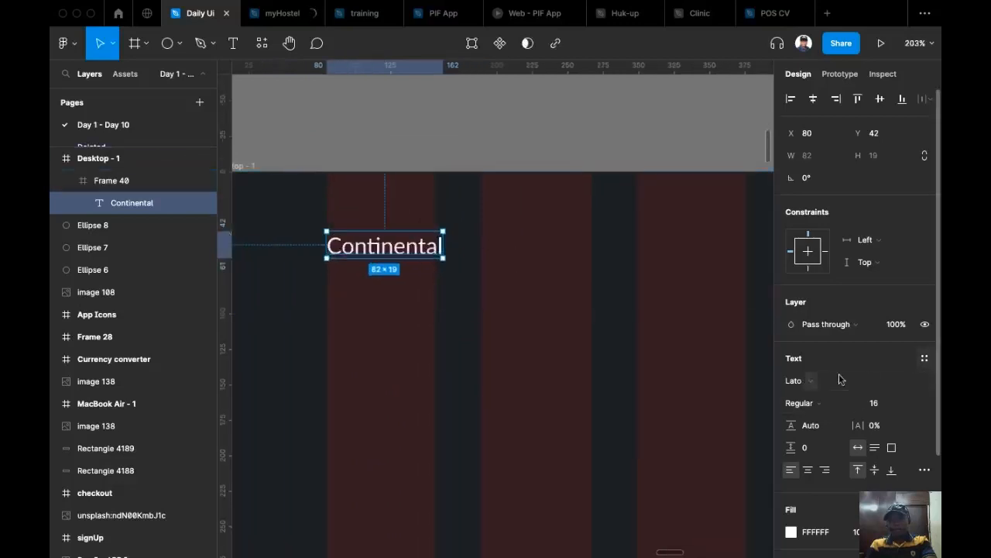
{"action": "left_click", "coordinate": [841, 379]}
{"action": "type", "text": "Ubuntu"}
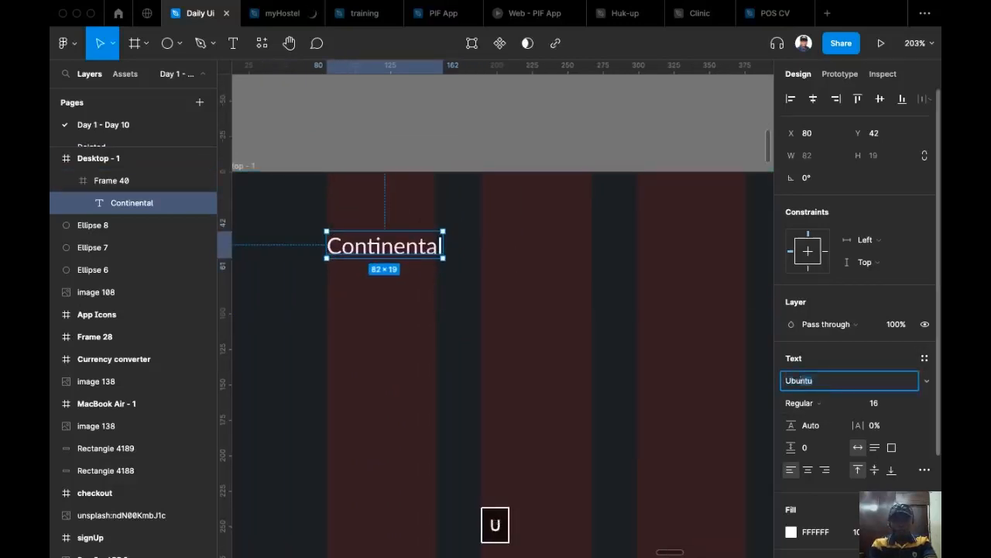
{"action": "key", "text": "Return"}
{"action": "left_click", "coordinate": [843, 402]}
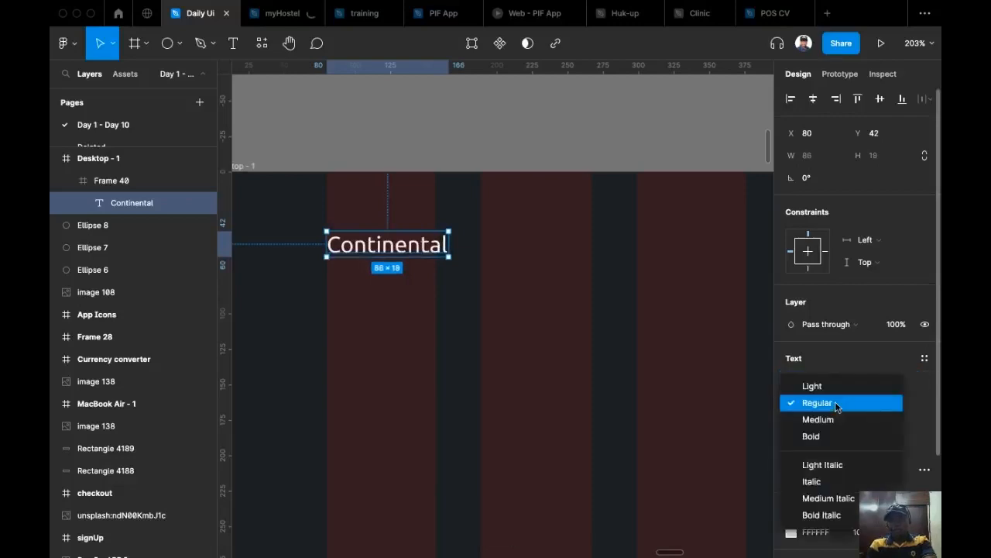
{"action": "left_click", "coordinate": [830, 434]}
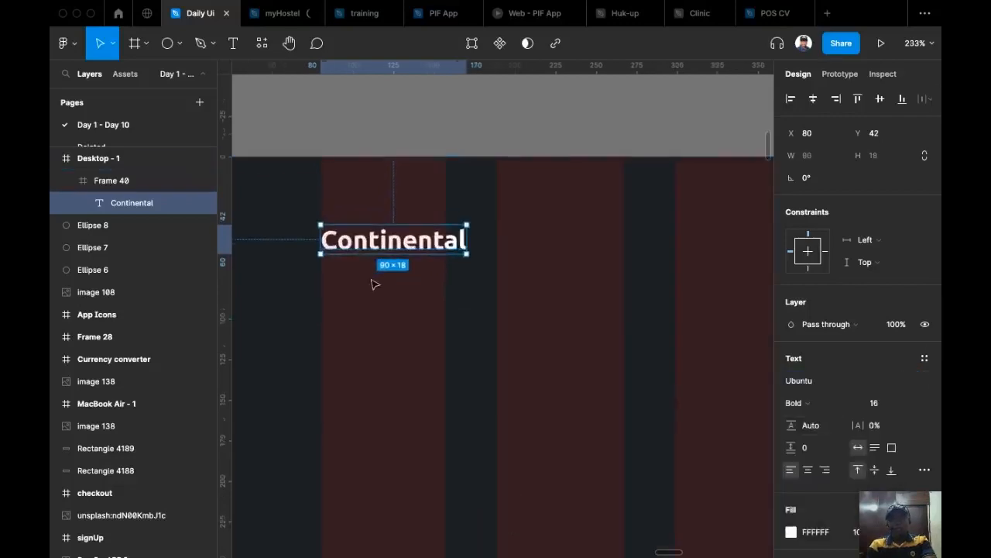
{"action": "scroll", "coordinate": [377, 284], "scroll_direction": "up", "scroll_amount": 1}
{"action": "left_click", "coordinate": [380, 142]}
Draw a 4 × 4 circle above the final "l" of Continental and place a copy above its first "t"
{"action": "scroll", "coordinate": [380, 142], "scroll_direction": "down", "scroll_amount": 5}
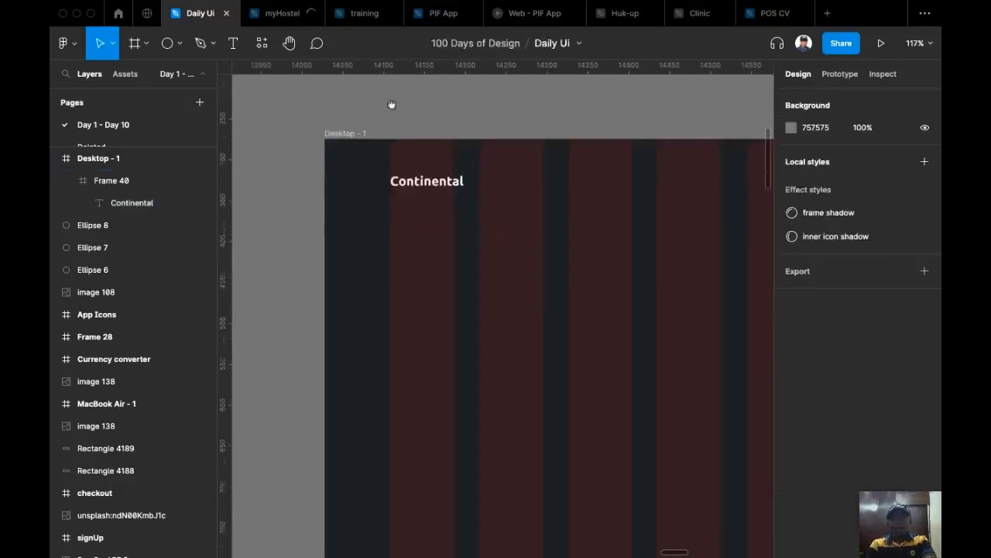
{"action": "left_click", "coordinate": [167, 43]}
{"action": "scroll", "coordinate": [427, 165], "scroll_direction": "up", "scroll_amount": 8}
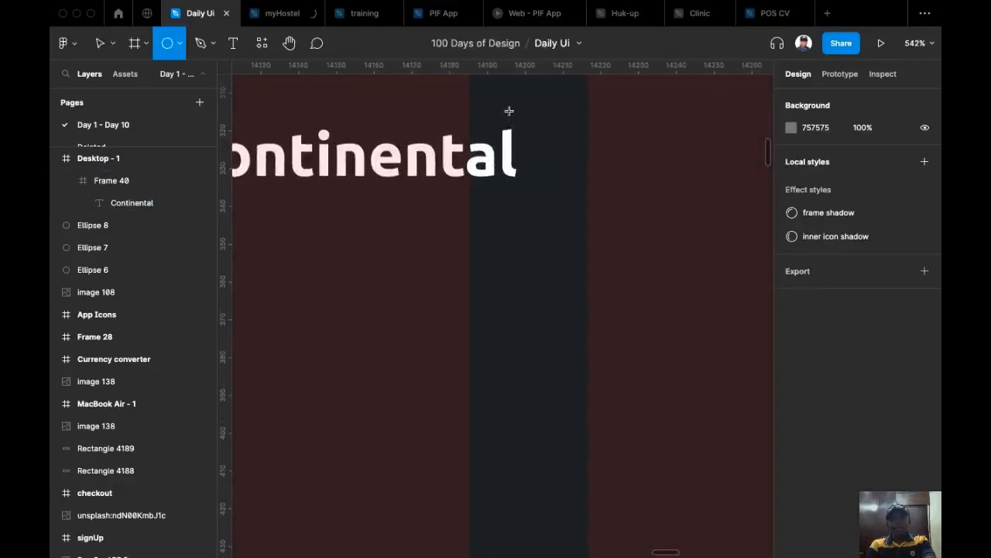
{"action": "mouse_move", "coordinate": [501, 108]}
{"action": "left_mouse_down"}
{"action": "mouse_move", "coordinate": [518, 125]}
{"action": "mouse_move", "coordinate": [524, 115]}
{"action": "left_mouse_up"}
{"action": "scroll", "coordinate": [496, 136], "scroll_direction": "up", "scroll_amount": 3}
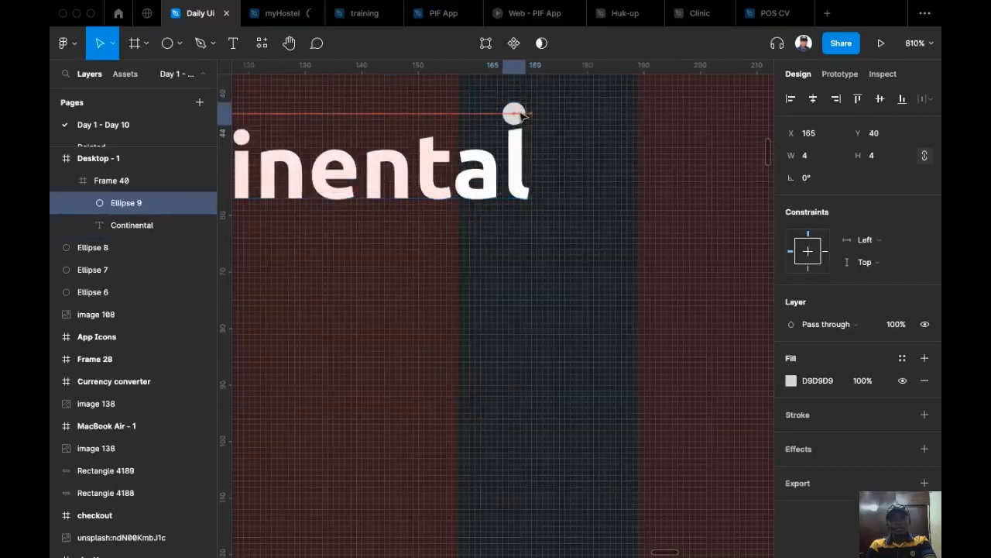
{"action": "scroll", "coordinate": [511, 130], "scroll_direction": "down", "scroll_amount": 2}
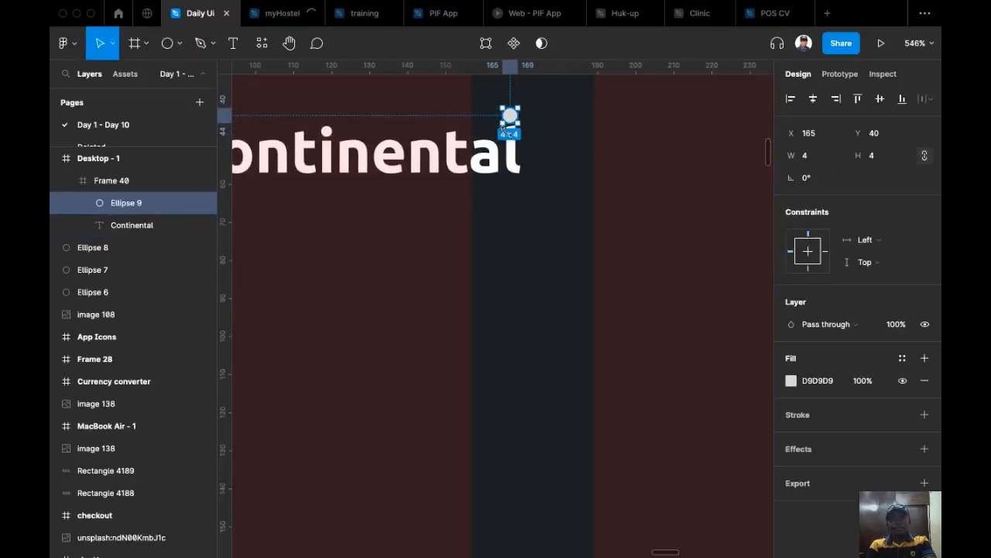
{"action": "scroll", "coordinate": [504, 130], "scroll_direction": "left", "scroll_amount": 2}
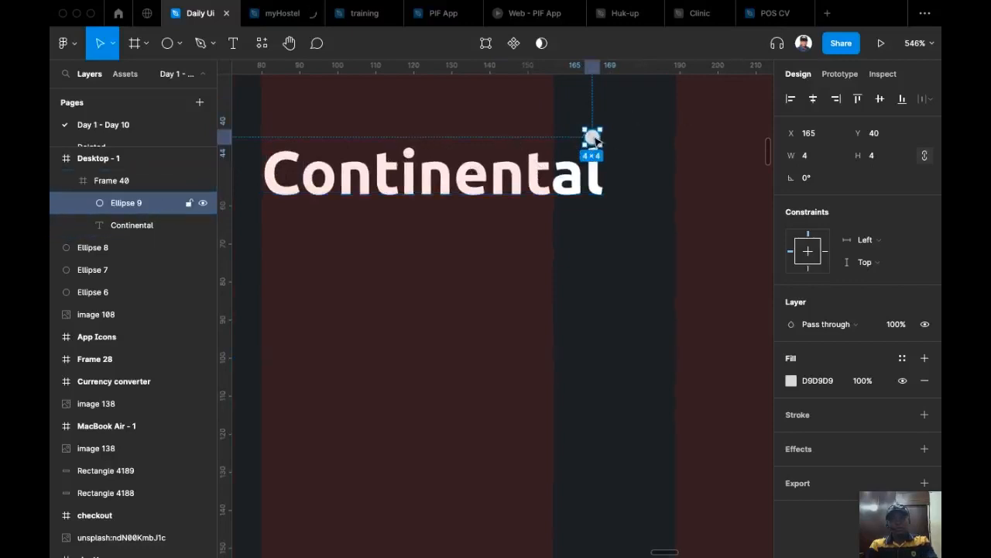
{"action": "left_click_drag", "start_coordinate": [595, 140], "coordinate": [384, 151]}
Fill both small circles above the Continental text with the blue 016CA7 sampled from the palette
{"action": "scroll", "coordinate": [409, 182], "scroll_direction": "down", "scroll_amount": 5}
{"action": "left_click", "coordinate": [501, 161], "text": "shift"}
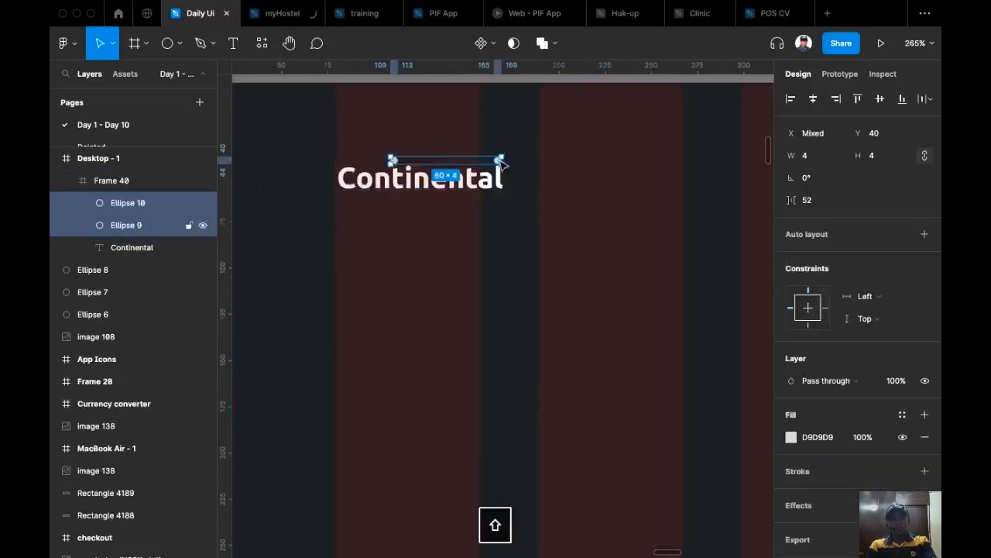
{"action": "scroll", "coordinate": [407, 165], "scroll_direction": "up", "scroll_amount": 5}
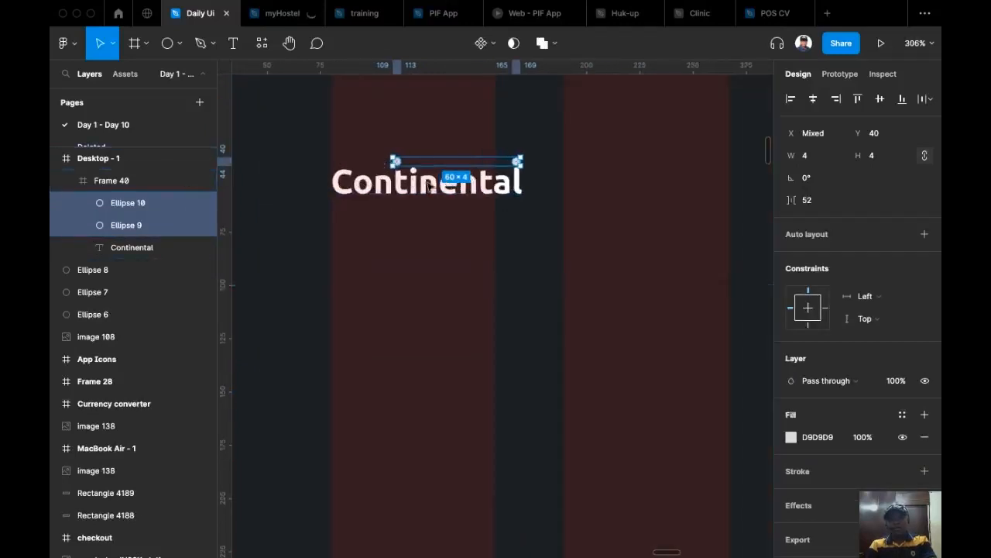
{"action": "scroll", "coordinate": [515, 384], "scroll_direction": "down", "scroll_amount": 5}
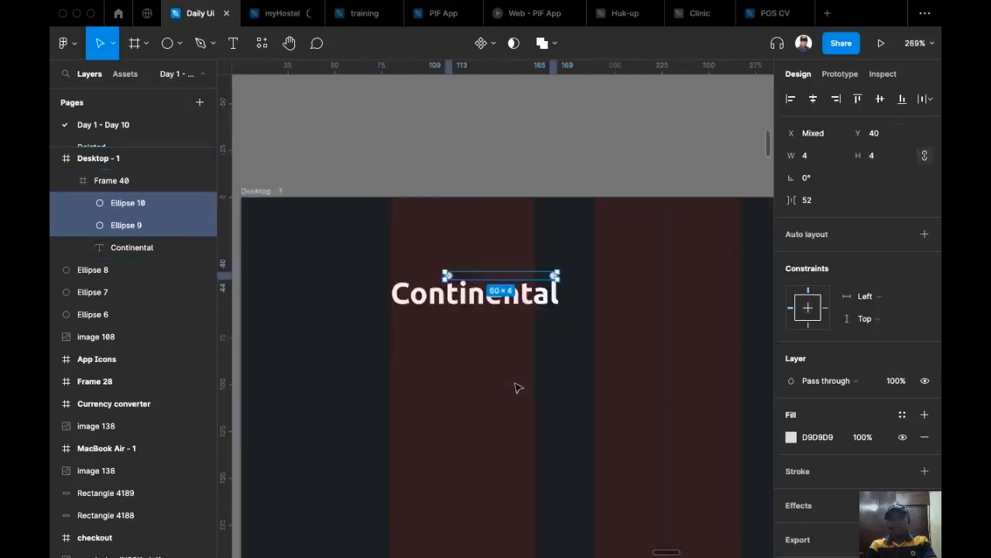
{"action": "scroll", "coordinate": [465, 341], "scroll_direction": "down", "scroll_amount": 8}
{"action": "scroll", "coordinate": [449, 263], "scroll_direction": "down", "scroll_amount": 5}
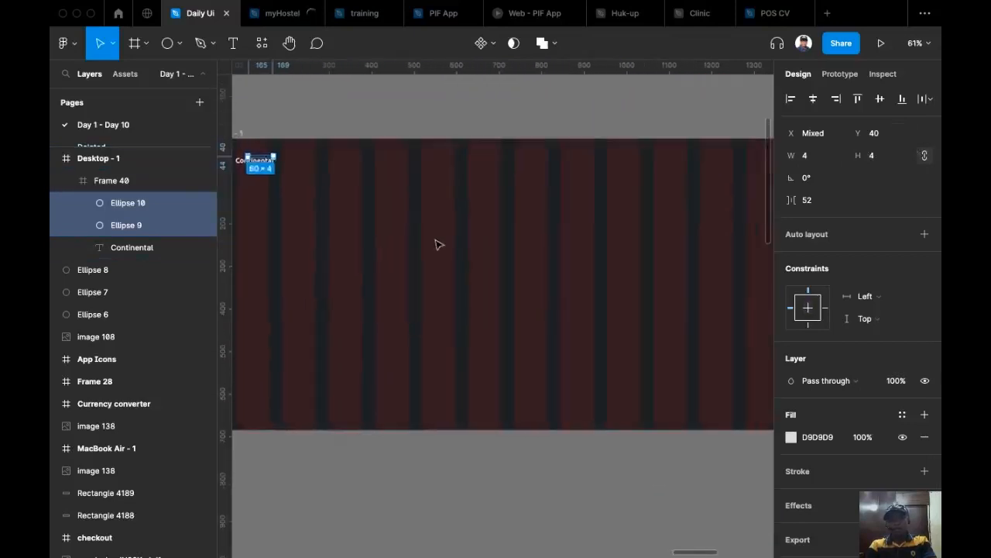
{"action": "key", "text": "i"}
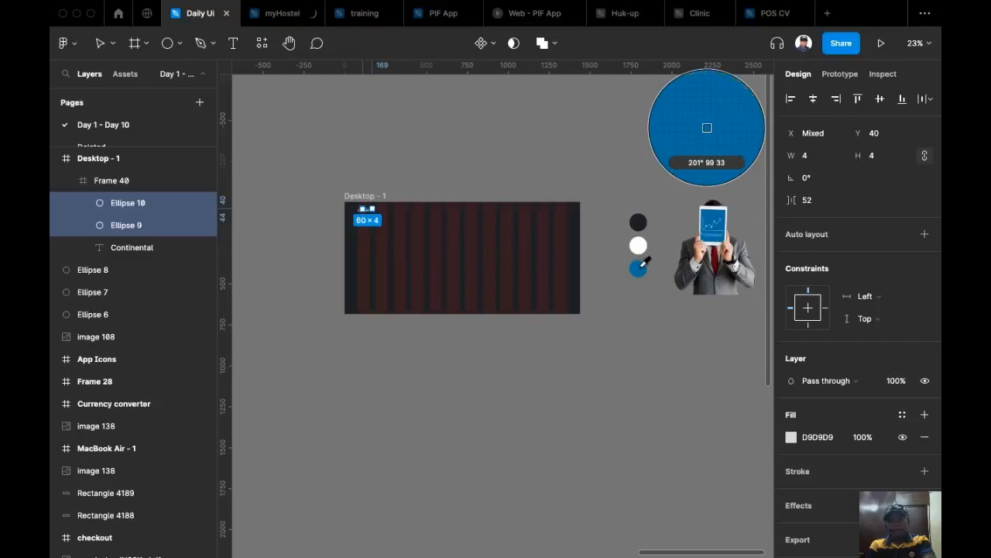
{"action": "left_click", "coordinate": [638, 268]}
{"action": "scroll", "coordinate": [364, 234], "scroll_direction": "up", "scroll_amount": 3}
{"action": "scroll", "coordinate": [370, 234], "scroll_direction": "up", "scroll_amount": 5}
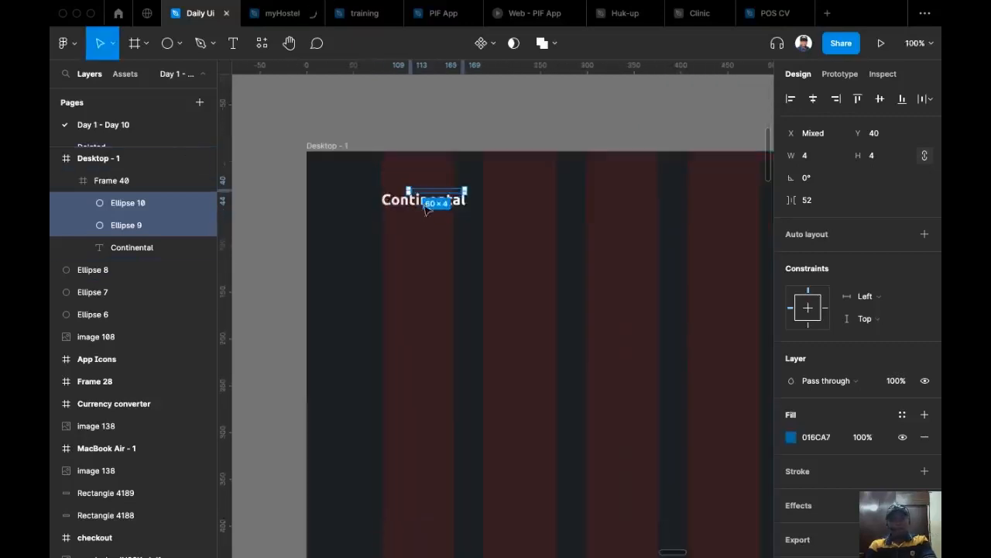
{"action": "scroll", "coordinate": [427, 131], "scroll_direction": "up", "scroll_amount": 3}
{"action": "key", "text": "Escape"}
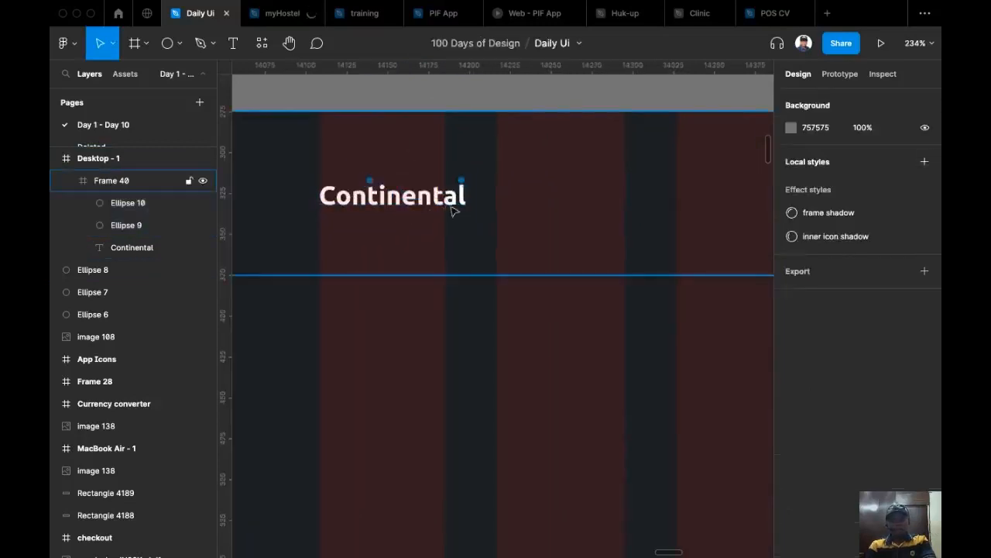
{"action": "scroll", "coordinate": [376, 220], "scroll_direction": "down", "scroll_amount": 5}
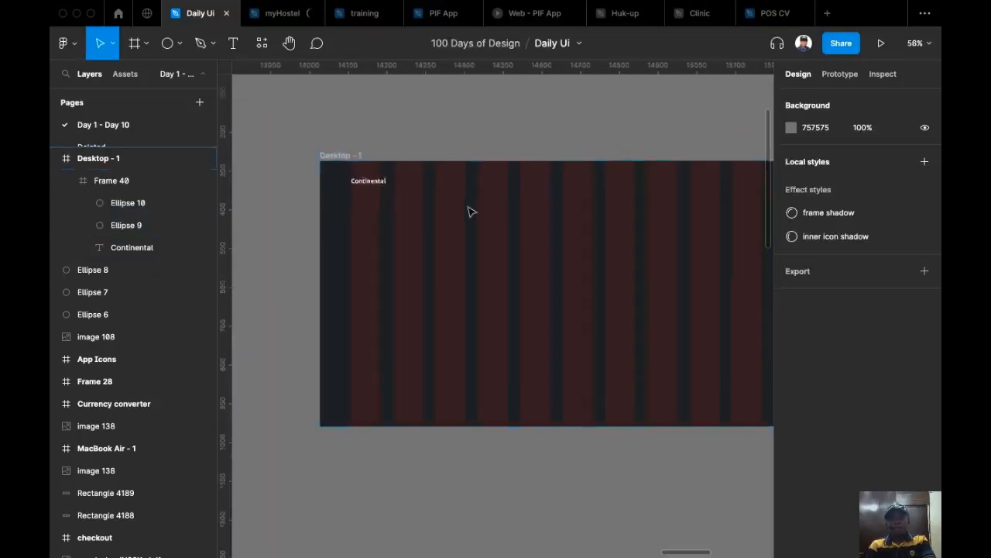
{"action": "scroll", "coordinate": [390, 234], "scroll_direction": "down", "scroll_amount": 3}
{"action": "left_click_drag", "start_coordinate": [389, 233], "coordinate": [431, 221]}
{"action": "scroll", "coordinate": [431, 224], "scroll_direction": "up", "scroll_amount": 1}
{"action": "scroll", "coordinate": [425, 230], "scroll_direction": "down", "scroll_amount": 3}
{"action": "left_click_drag", "start_coordinate": [582, 276], "coordinate": [464, 250]}
{"action": "scroll", "coordinate": [445, 237], "scroll_direction": "left", "scroll_amount": 2}
{"action": "scroll", "coordinate": [441, 239], "scroll_direction": "up", "scroll_amount": 3}
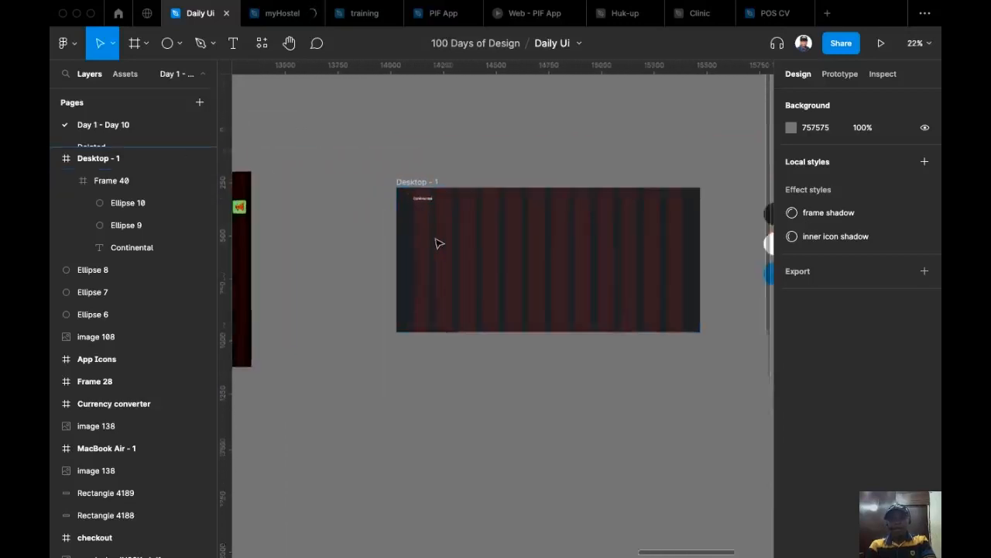
{"action": "scroll", "coordinate": [439, 240], "scroll_direction": "right", "scroll_amount": 1}
{"action": "scroll", "coordinate": [440, 240], "scroll_direction": "up", "scroll_amount": 3}
{"action": "scroll", "coordinate": [393, 230], "scroll_direction": "right", "scroll_amount": 2}
{"action": "scroll", "coordinate": [407, 209], "scroll_direction": "left", "scroll_amount": 2}
{"action": "scroll", "coordinate": [470, 193], "scroll_direction": "up", "scroll_amount": 1}
{"action": "scroll", "coordinate": [400, 221], "scroll_direction": "up", "scroll_amount": 4}
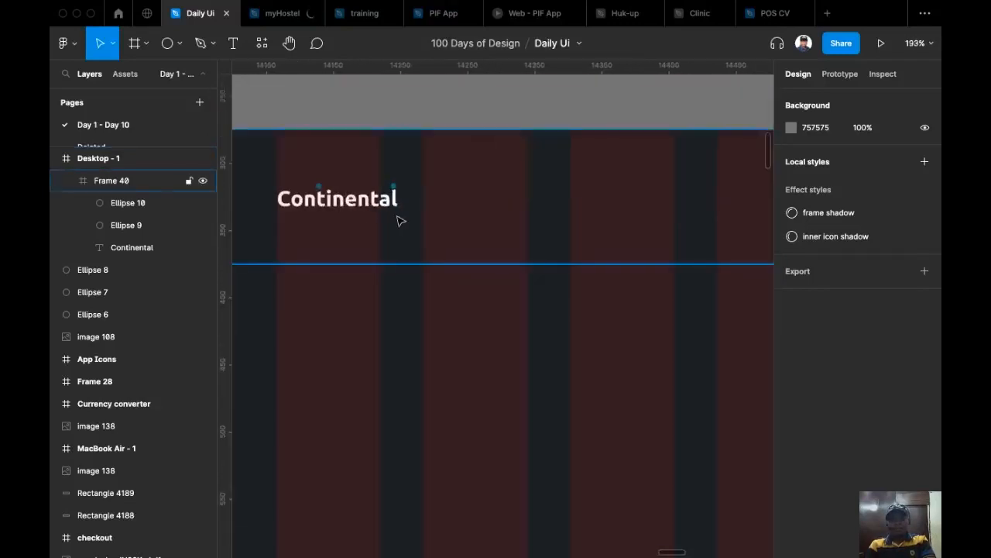
{"action": "double_click", "coordinate": [369, 213]}
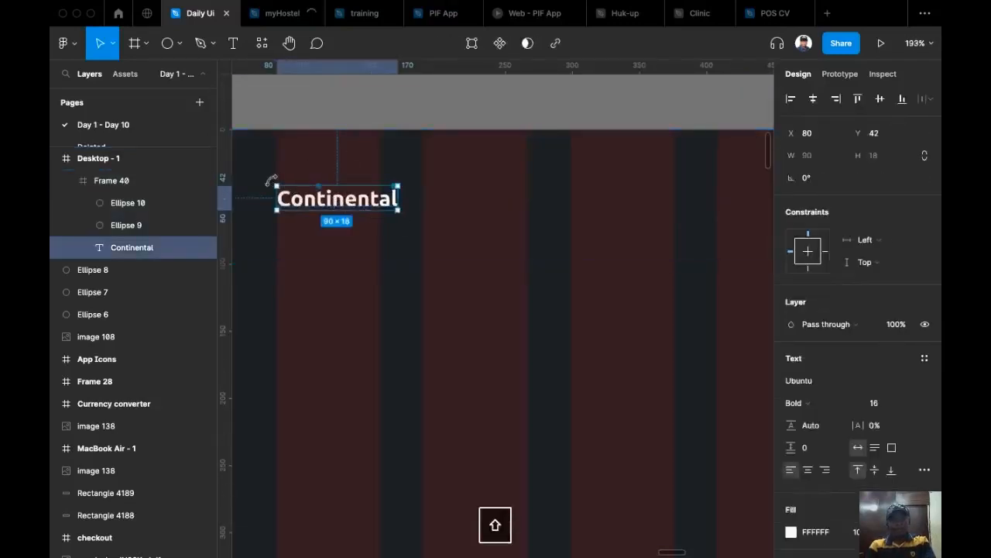
{"action": "left_click_drag", "start_coordinate": [270, 184], "coordinate": [419, 218]}
{"action": "key", "text": "super+z"}
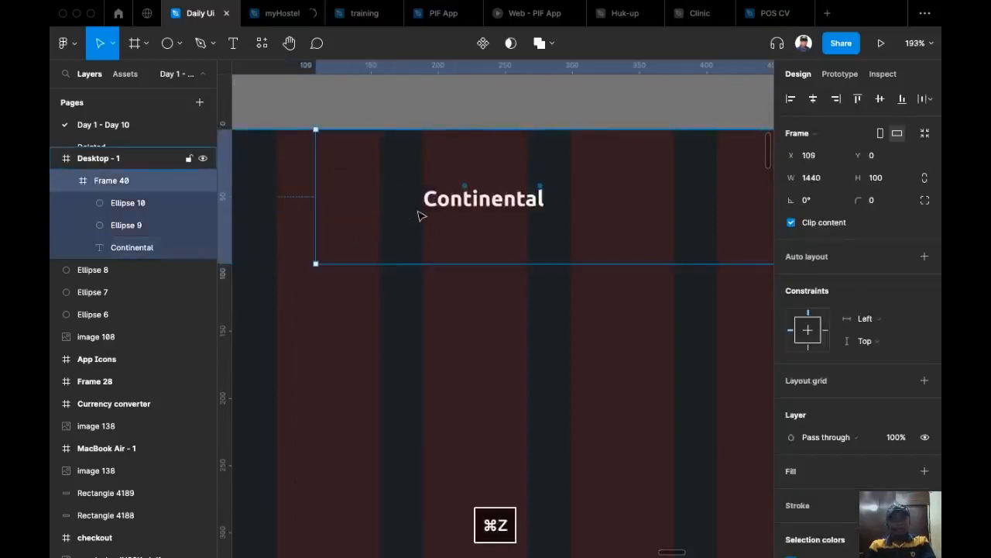
Enclose the Continental text and the two small blue circles in their own frame inside the header
{"action": "left_click", "coordinate": [339, 206]}
{"action": "double_click", "coordinate": [339, 206]}
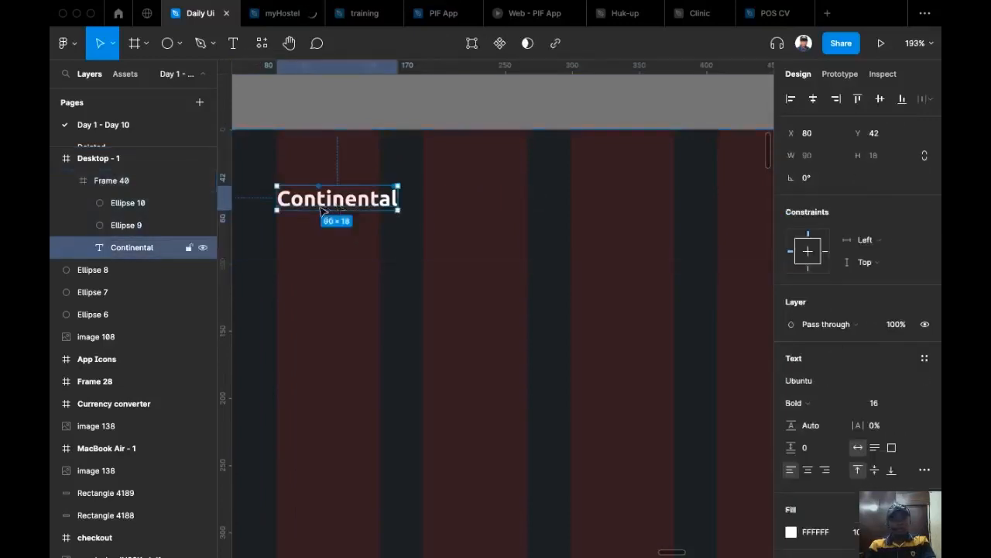
{"action": "scroll", "coordinate": [333, 194], "scroll_direction": "up", "scroll_amount": 5}
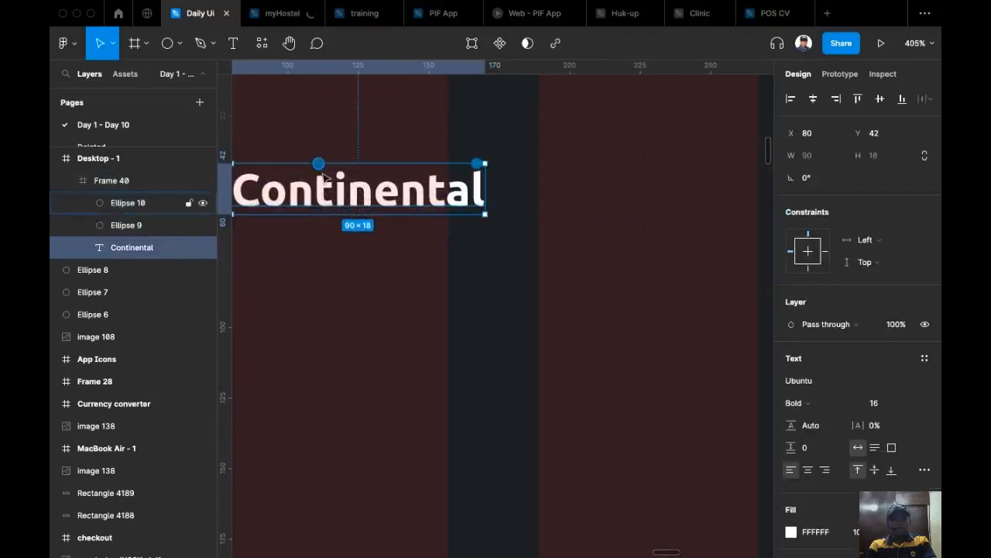
{"action": "left_click", "coordinate": [319, 165], "text": "shift+super"}
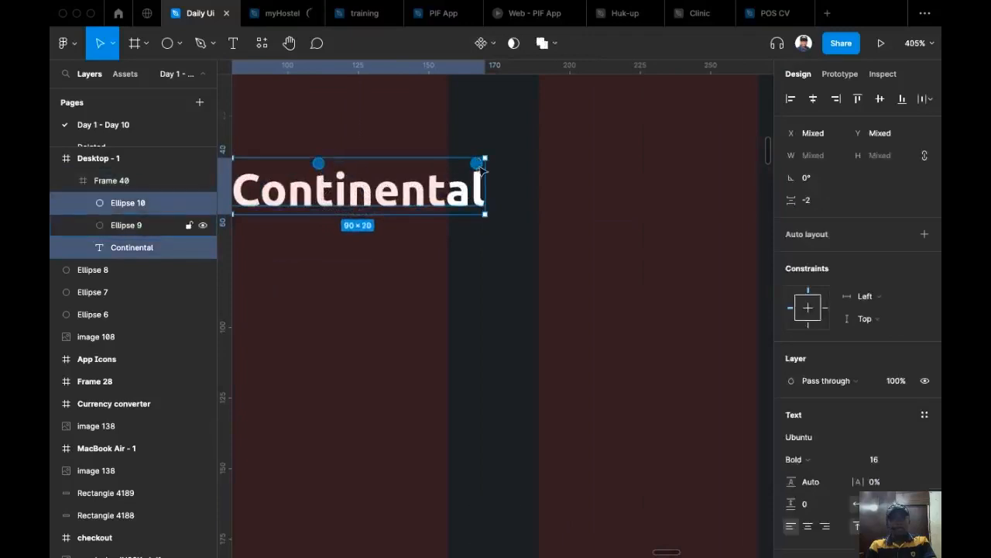
{"action": "left_click", "coordinate": [477, 163], "text": "shift+super"}
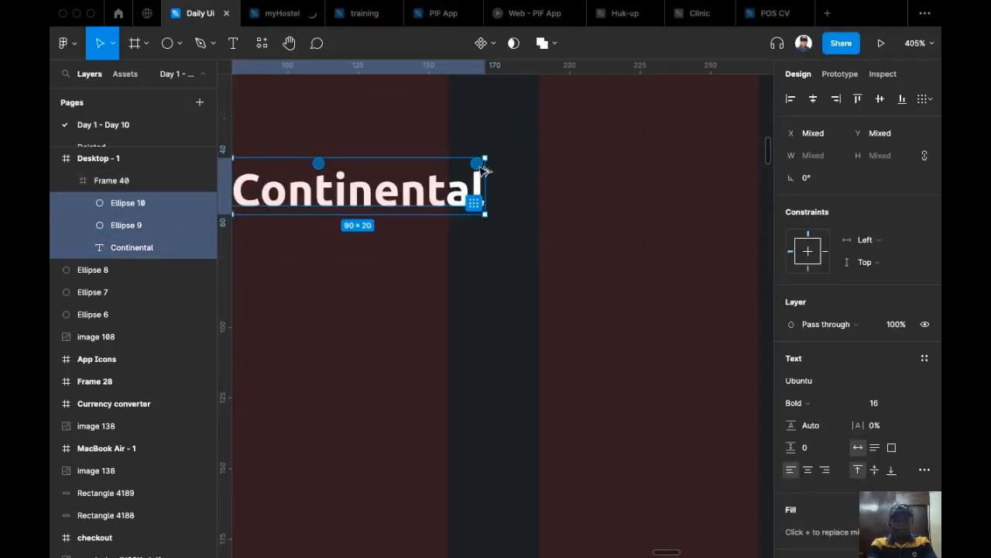
{"action": "key", "text": "alt+super+g"}
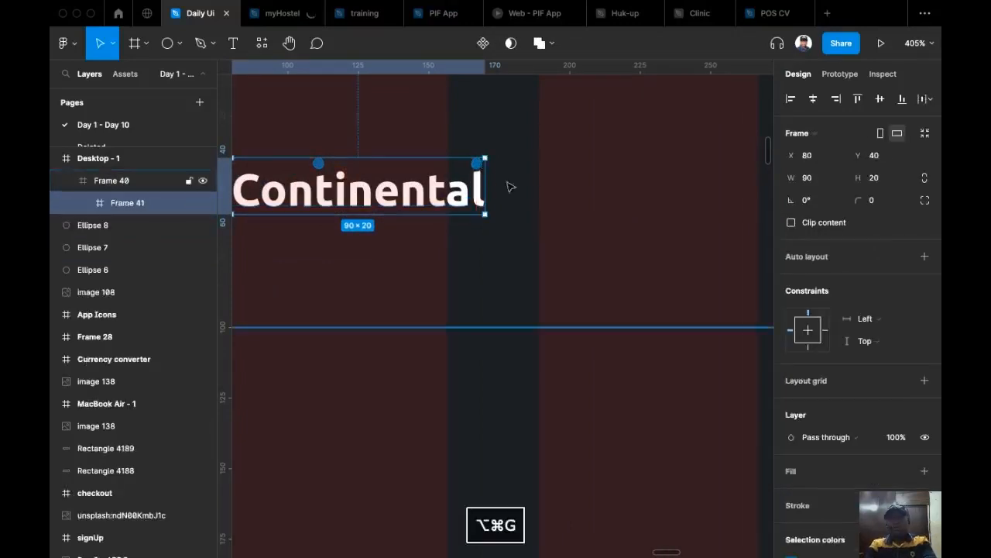
Scale the Continental logo frame proportionally to about 166 px wide and centre it vertically in the header
{"action": "scroll", "coordinate": [509, 185], "scroll_direction": "left", "scroll_amount": 3}
{"action": "scroll", "coordinate": [521, 211], "scroll_direction": "down", "scroll_amount": 3}
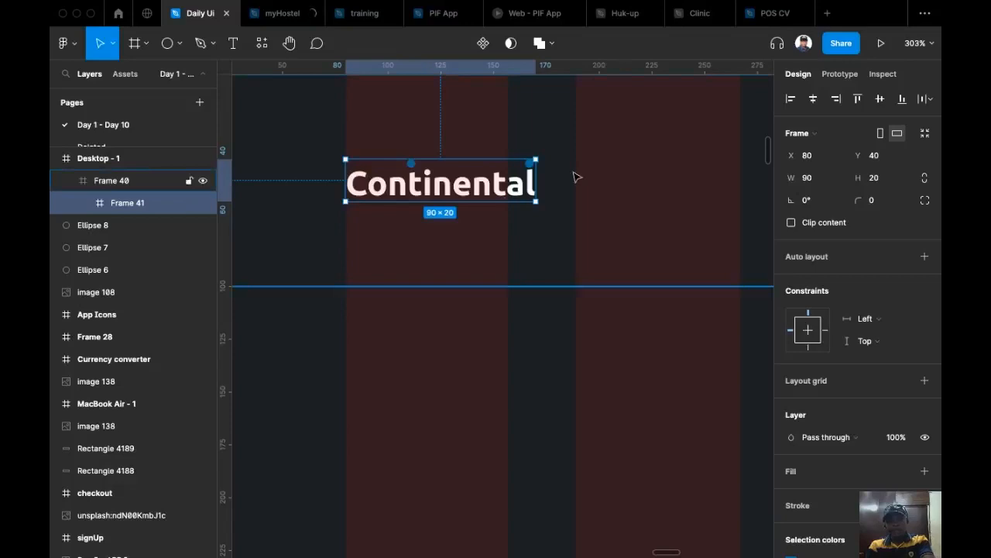
{"action": "key", "text": "k"}
{"action": "left_click_drag", "start_coordinate": [534, 202], "coordinate": [565, 223]}
{"action": "scroll", "coordinate": [527, 264], "scroll_direction": "down", "scroll_amount": 3}
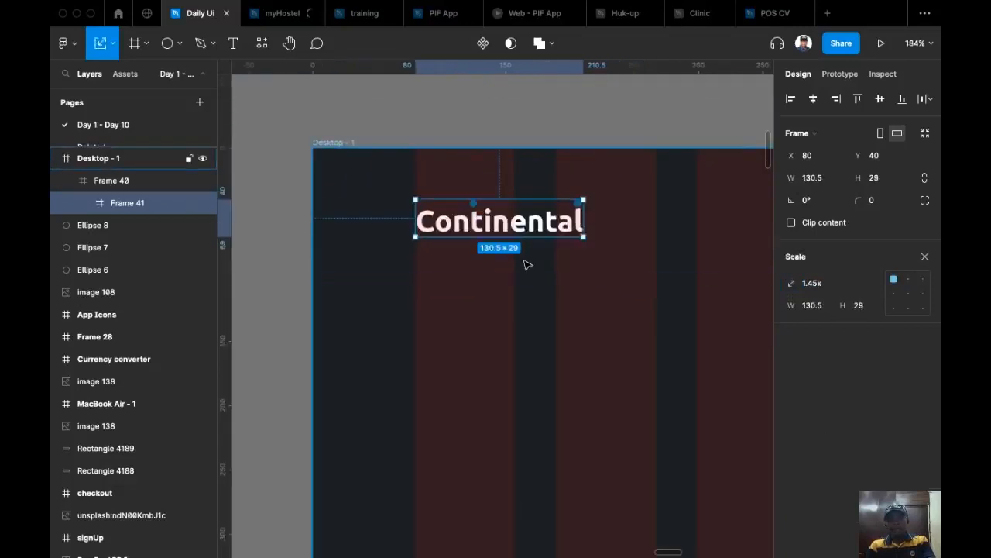
{"action": "left_click_drag", "start_coordinate": [587, 240], "coordinate": [601, 250]}
{"action": "left_click", "coordinate": [881, 99]}
{"action": "scroll", "coordinate": [498, 118], "scroll_direction": "down", "scroll_amount": 2}
{"action": "left_click", "coordinate": [500, 120]}
{"action": "left_click_drag", "start_coordinate": [534, 109], "coordinate": [460, 129]}
Add a text block above the desktop frame with the lines "Home", "Services" and "About Us"
{"action": "scroll", "coordinate": [478, 118], "scroll_direction": "down", "scroll_amount": 3}
{"action": "scroll", "coordinate": [460, 128], "scroll_direction": "down", "scroll_amount": 4}
{"action": "scroll", "coordinate": [461, 128], "scroll_direction": "up", "scroll_amount": 5}
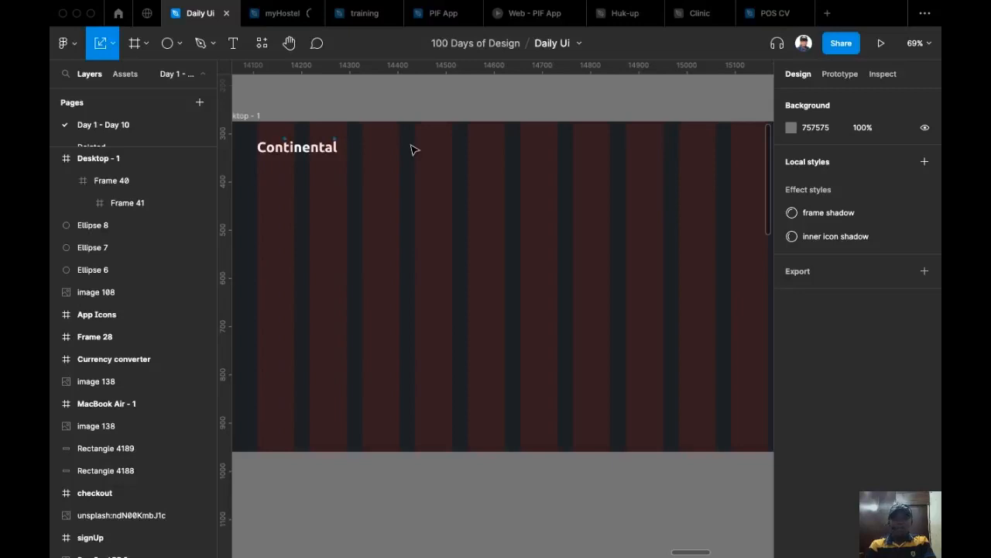
{"action": "scroll", "coordinate": [551, 151], "scroll_direction": "right", "scroll_amount": 3}
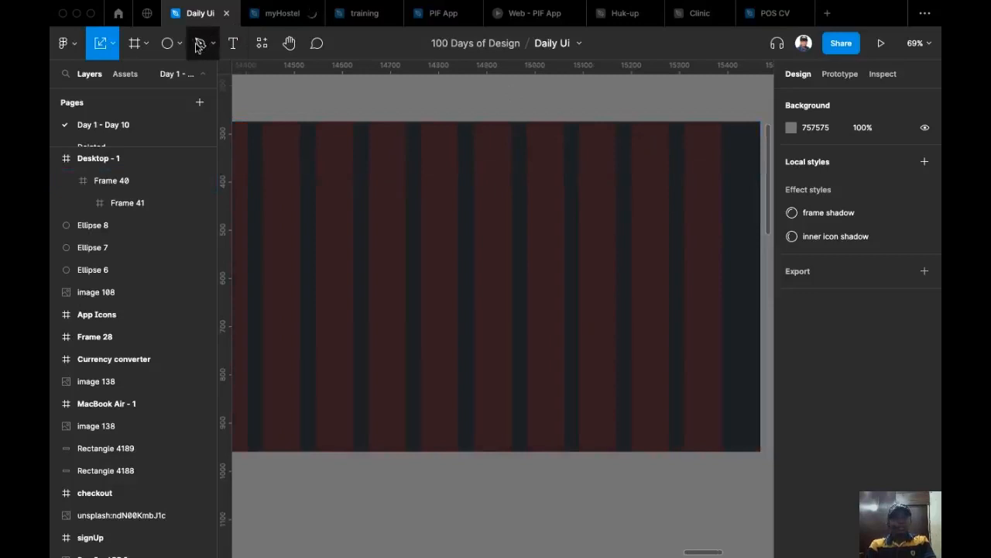
{"action": "left_click", "coordinate": [232, 44]}
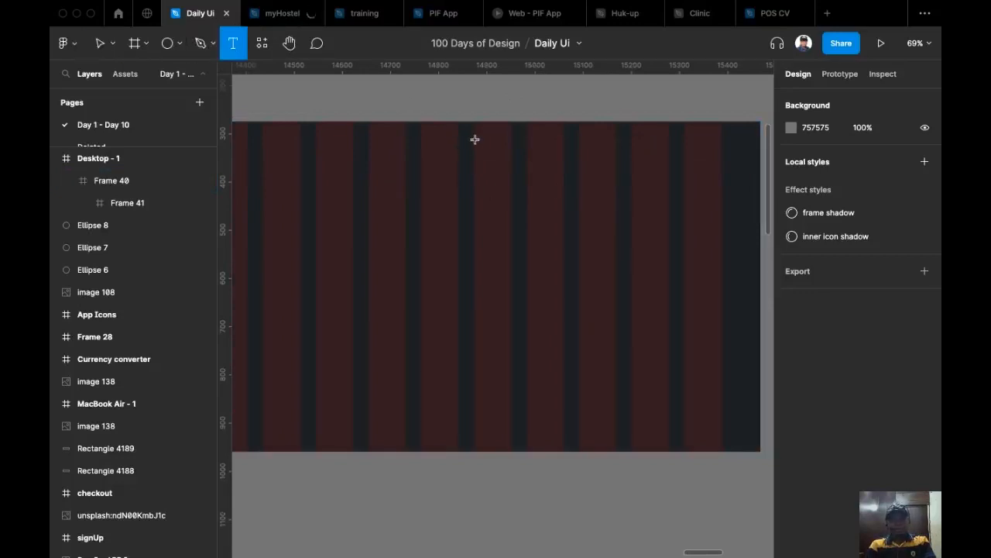
{"action": "scroll", "coordinate": [473, 139], "scroll_direction": "up", "scroll_amount": 1}
{"action": "scroll", "coordinate": [481, 141], "scroll_direction": "up", "scroll_amount": 2}
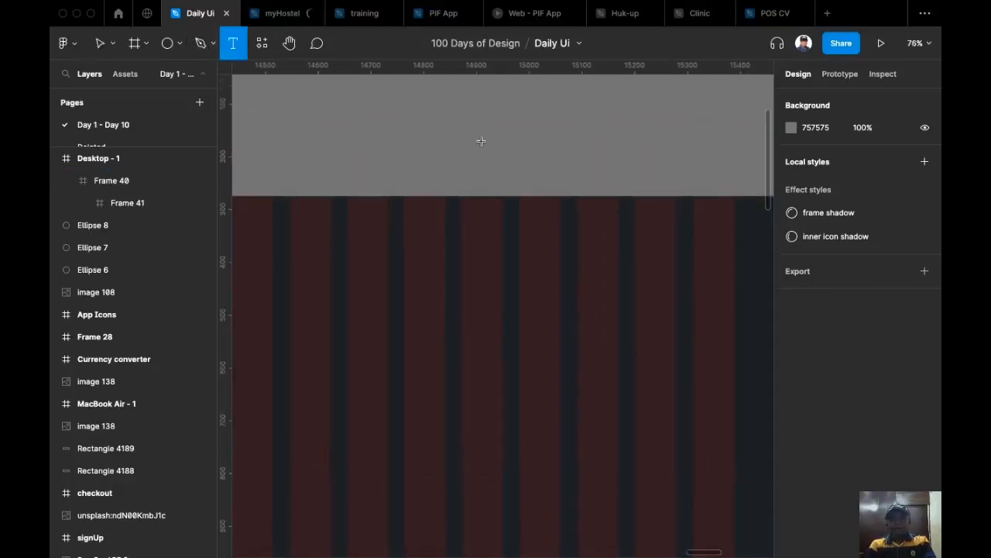
{"action": "left_click", "coordinate": [481, 141]}
{"action": "type", "text": "Hom"}
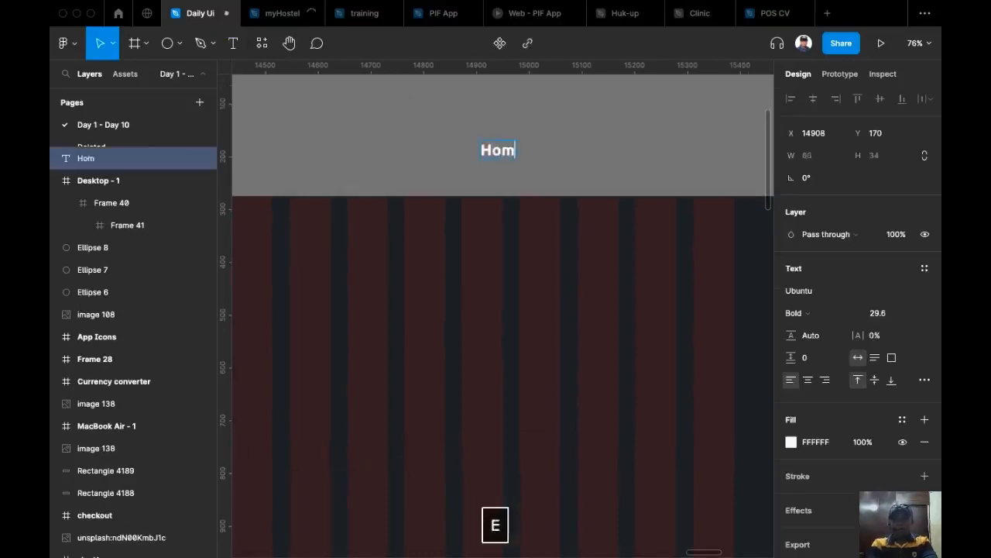
{"action": "type", "text": "e"}
{"action": "key", "text": "Return"}
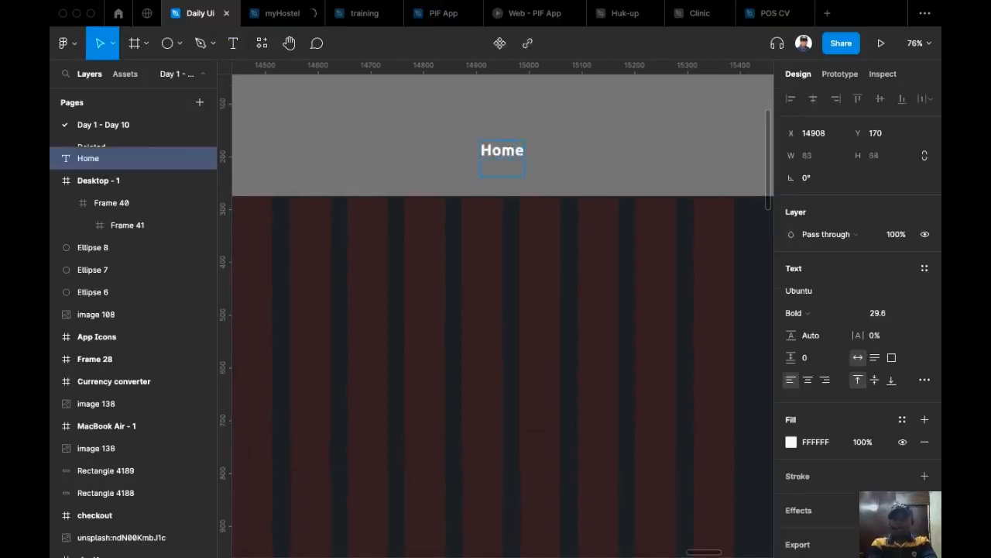
{"action": "type", "text": "Services"}
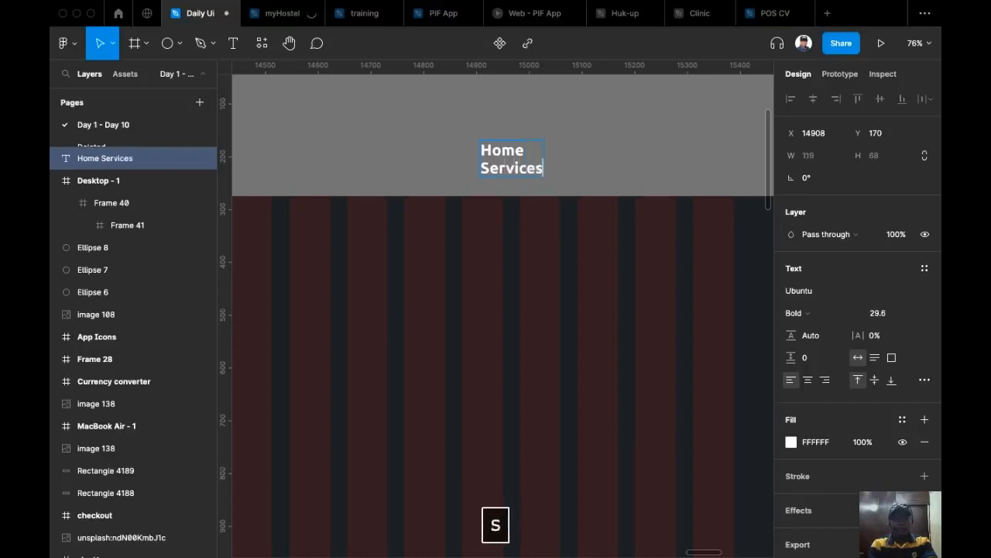
{"action": "key", "text": "Return"}
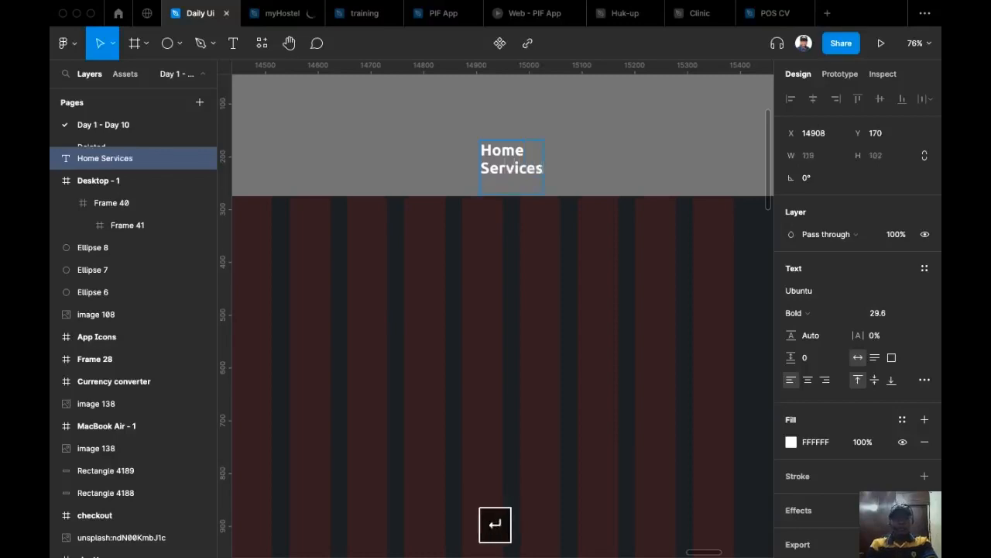
{"action": "type", "text": "About Us"}
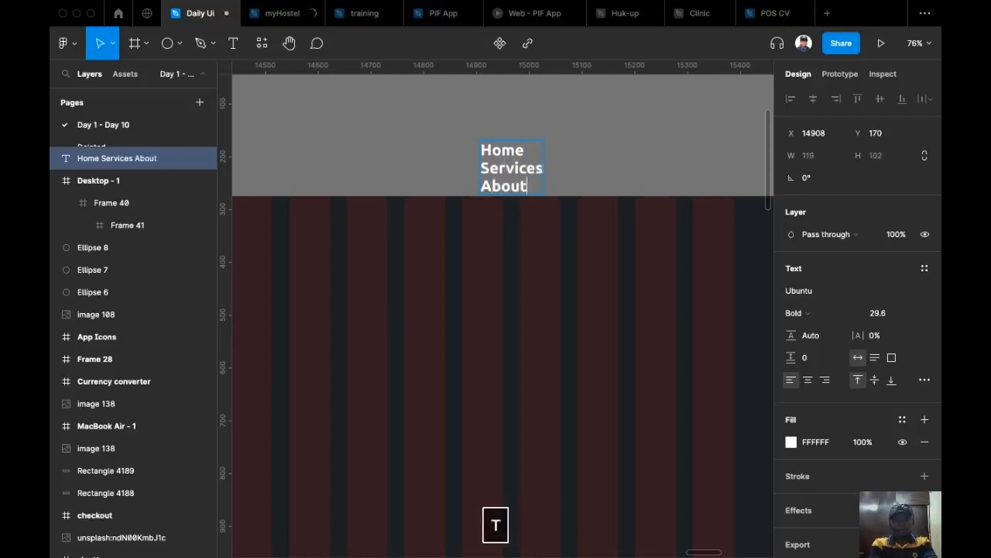
{"action": "key", "text": "Escape"}
Move the menu text block higher above the desktop frame and add a fourth line reading "Contact Us", with its spelling corrected
{"action": "left_click_drag", "start_coordinate": [538, 183], "coordinate": [531, 139]}
{"action": "double_click", "coordinate": [536, 142]}
{"action": "key", "text": "Escape"}
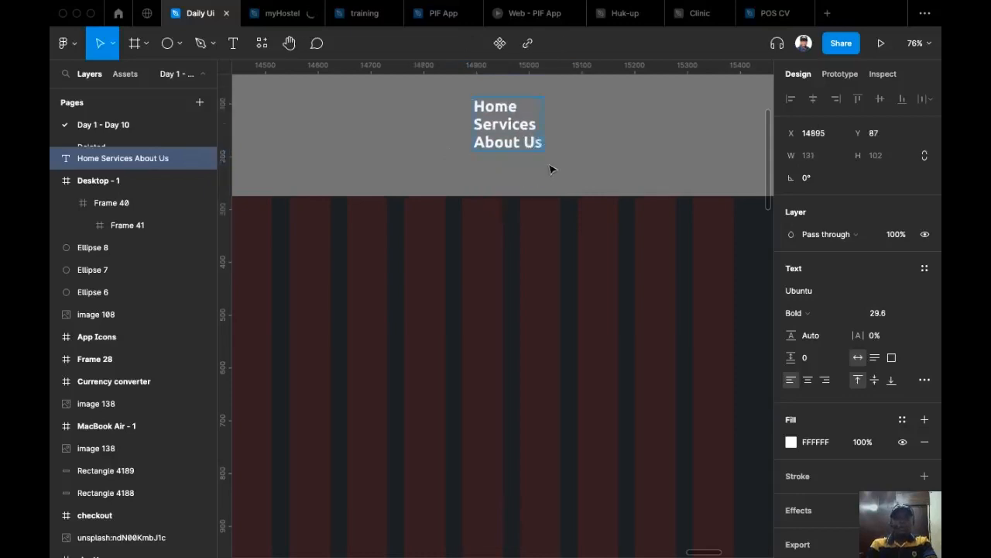
{"action": "key", "text": "Return"}
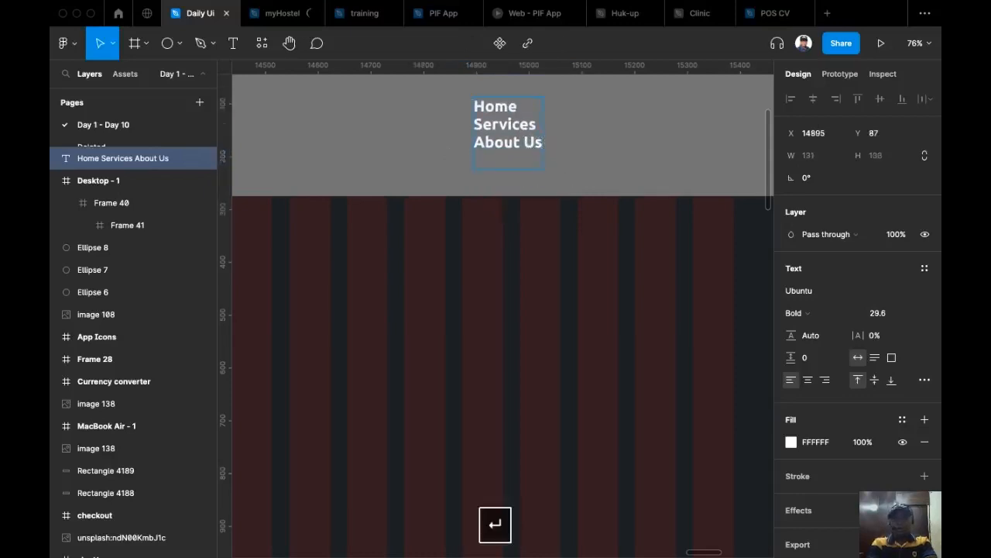
{"action": "type", "text": "Cantact Us"}
{"action": "key", "text": "Escape"}
{"action": "key", "text": "Return"}
{"action": "left_click", "coordinate": [523, 162]}
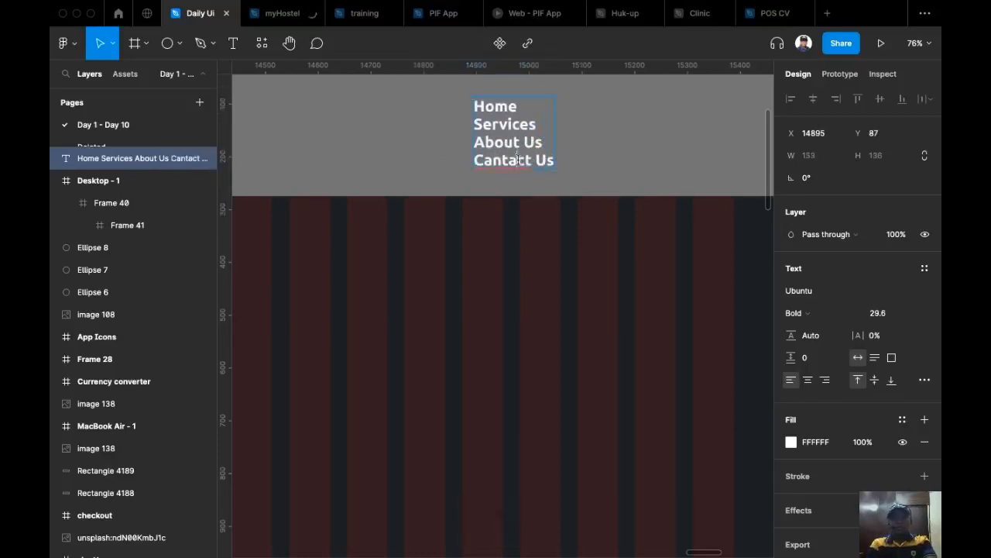
{"action": "right_click", "coordinate": [523, 162]}
{"action": "left_click", "coordinate": [546, 168]}
{"action": "key", "text": "Escape"}
Shift the menu text block further up and add a fifth line reading "Sign UP"
{"action": "scroll", "coordinate": [465, 247], "scroll_direction": "up", "scroll_amount": 3}
{"action": "scroll", "coordinate": [464, 248], "scroll_direction": "right", "scroll_amount": 2}
{"action": "left_click_drag", "start_coordinate": [452, 260], "coordinate": [453, 199]}
{"action": "double_click", "coordinate": [459, 224]}
{"action": "left_click", "coordinate": [488, 222]}
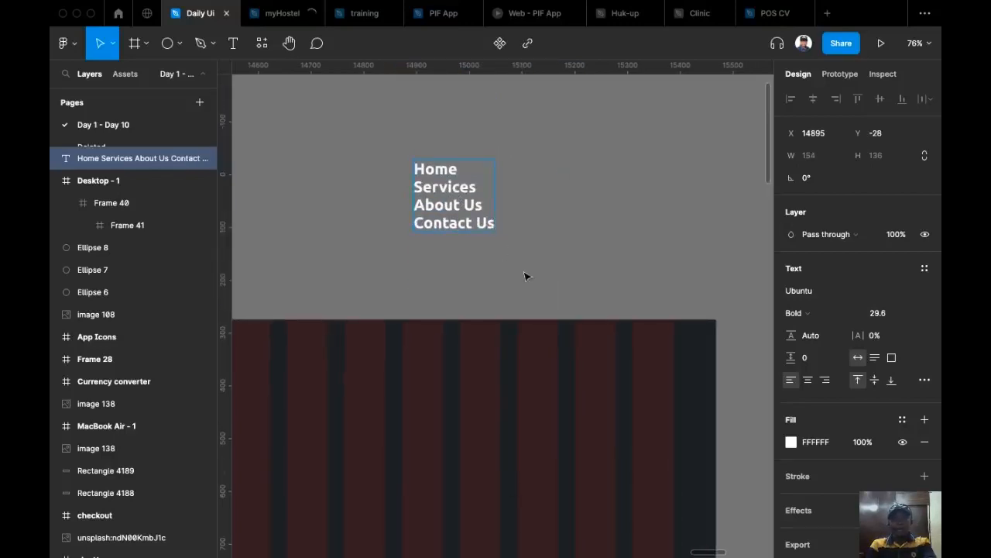
{"action": "key", "text": "Return"}
{"action": "type", "text": "Sig"}
{"action": "key", "text": "BackSpace"}
{"action": "key", "text": "BackSpace"}
{"action": "type", "text": "i"}
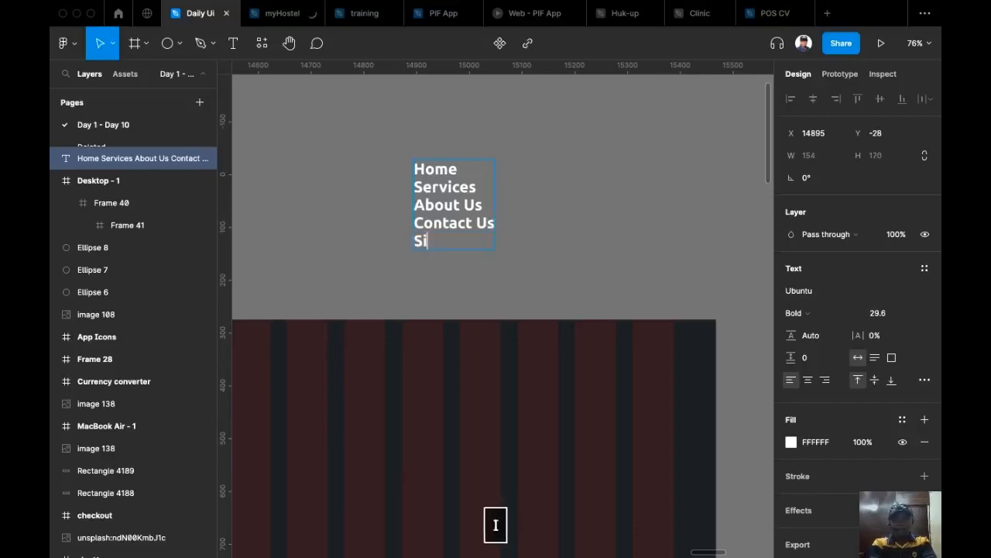
{"action": "type", "text": "gn UP"}
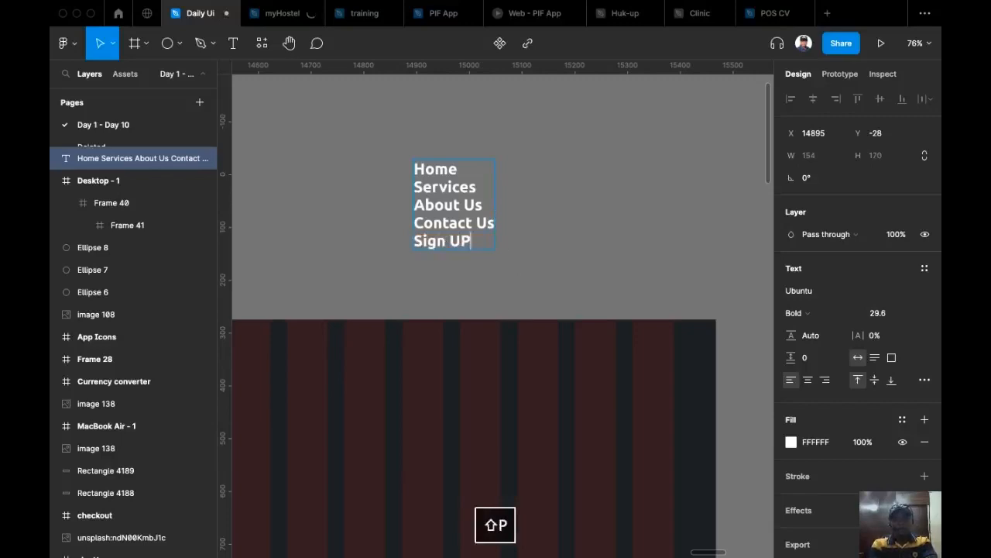
{"action": "key", "text": "Escape"}
Correct the capitalisation of the menu text's last line to "Sign Up"
{"action": "scroll", "coordinate": [553, 283], "scroll_direction": "down", "scroll_amount": 2}
{"action": "double_click", "coordinate": [492, 178]}
{"action": "left_click", "coordinate": [492, 178]}
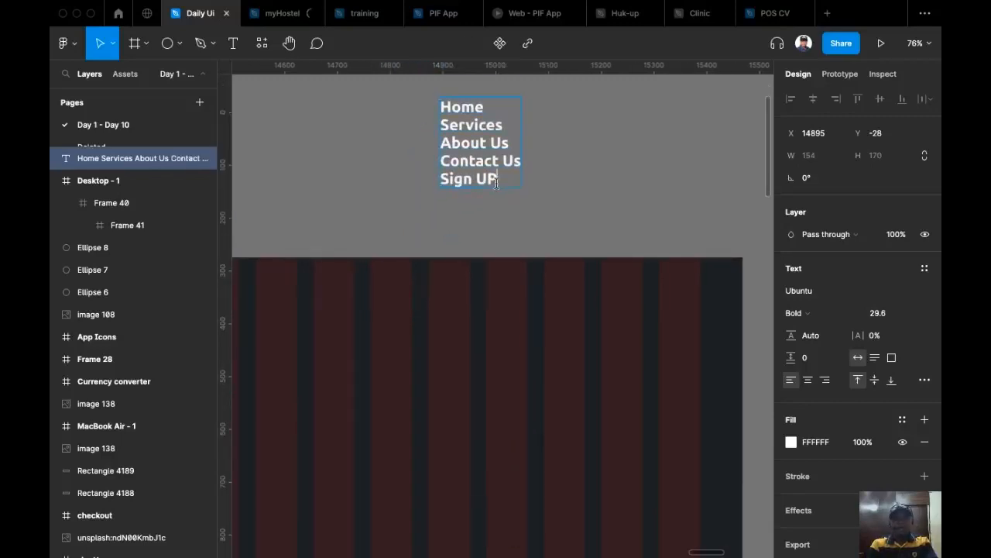
{"action": "key", "text": "BackSpace"}
{"action": "key", "text": "Escape"}
Move the five-line menu text into the desktop frame, to about X 878, Y 191
{"action": "scroll", "coordinate": [630, 207], "scroll_direction": "left", "scroll_amount": 1}
{"action": "scroll", "coordinate": [631, 207], "scroll_direction": "down", "scroll_amount": 3}
{"action": "left_click_drag", "start_coordinate": [540, 164], "coordinate": [544, 345]}
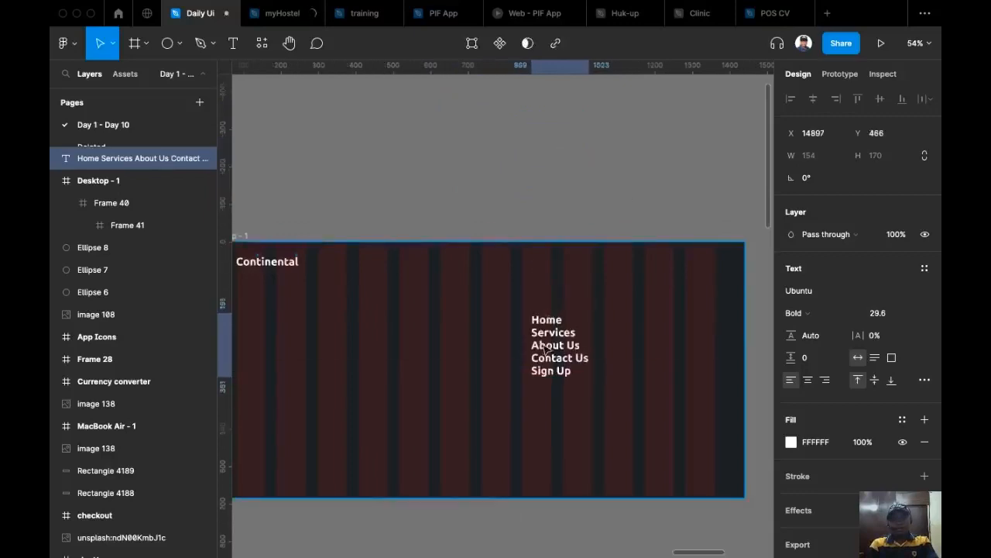
{"action": "scroll", "coordinate": [542, 341], "scroll_direction": "up", "scroll_amount": 5}
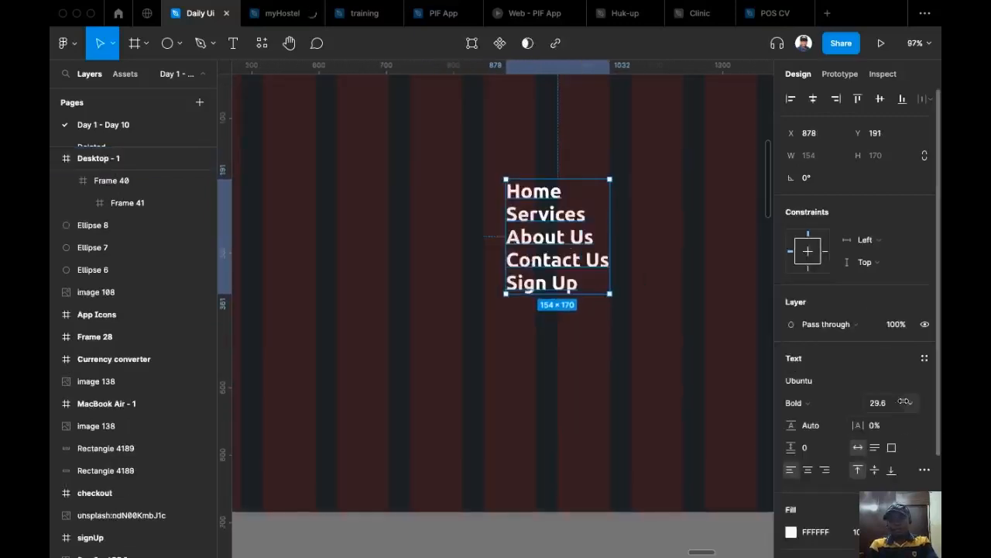
Set the menu text to font size 16, font Lato and weight Medium
{"action": "left_click", "coordinate": [911, 405]}
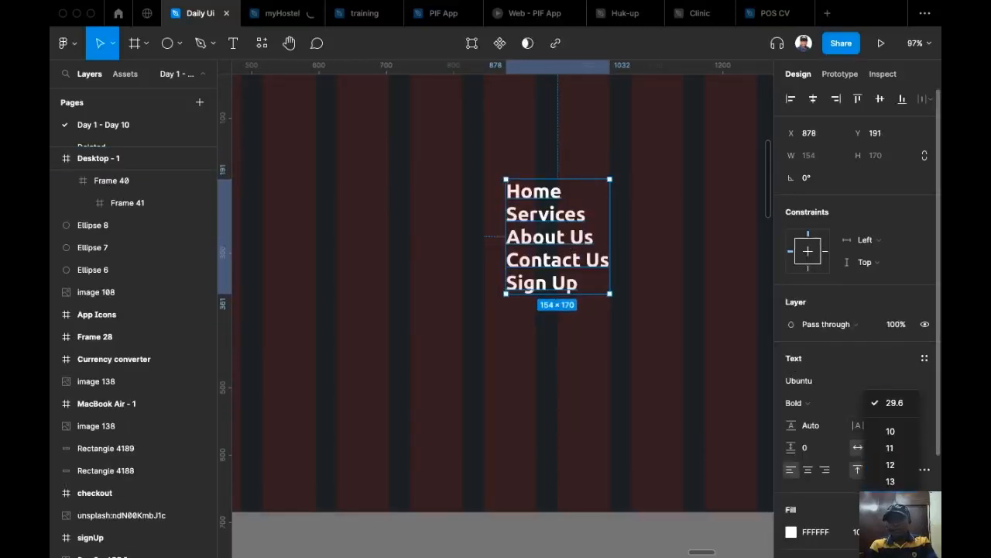
{"action": "left_click", "coordinate": [891, 531]}
{"action": "left_click", "coordinate": [814, 381]}
{"action": "type", "text": "Lat"}
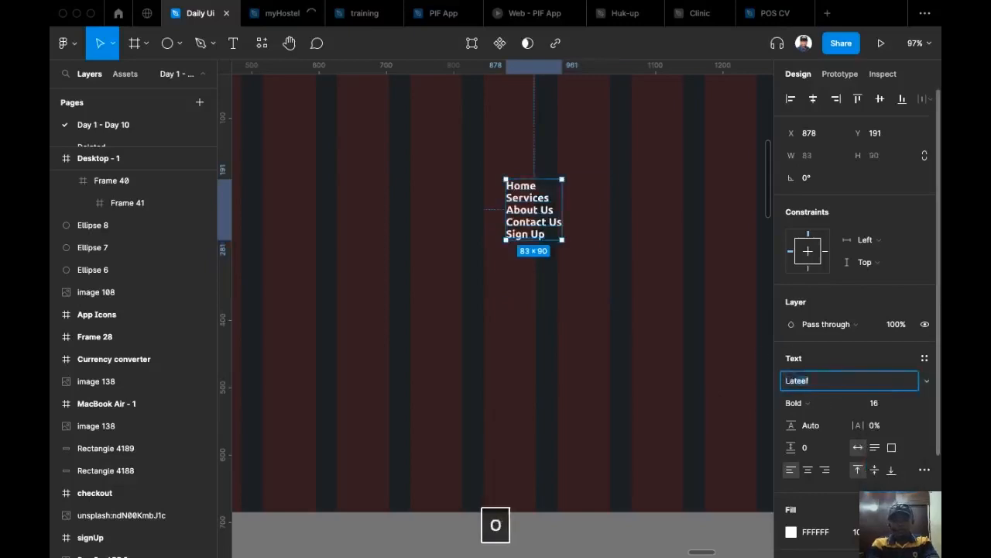
{"action": "type", "text": "o"}
{"action": "key", "text": "Return"}
{"action": "scroll", "coordinate": [545, 180], "scroll_direction": "up", "scroll_amount": 5}
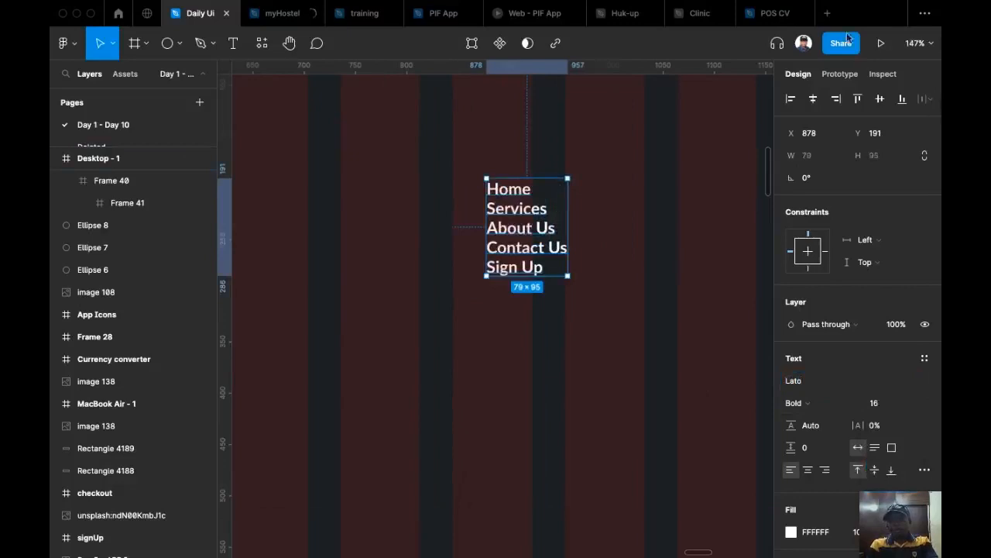
{"action": "left_click", "coordinate": [816, 403]}
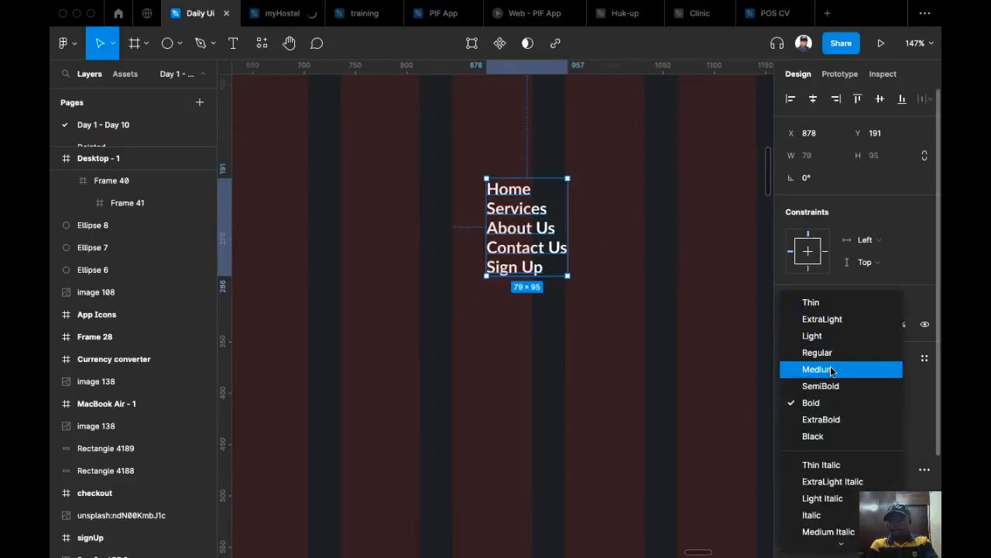
{"action": "left_click", "coordinate": [831, 372]}
Split the menu text into separate one-line text layers with the TextCutter plugin's Split text command
{"action": "scroll", "coordinate": [525, 301], "scroll_direction": "up", "scroll_amount": 3}
{"action": "scroll", "coordinate": [525, 302], "scroll_direction": "down", "scroll_amount": 5}
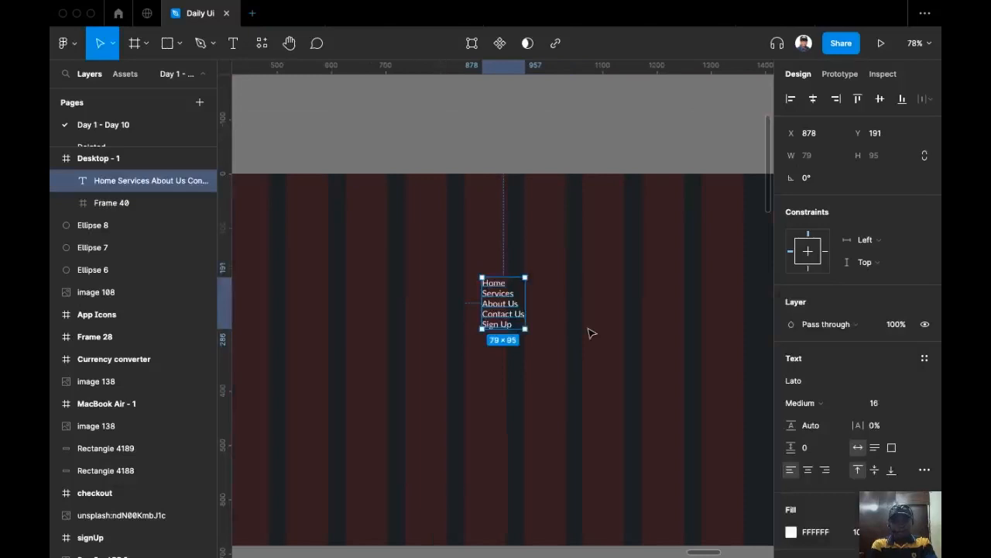
{"action": "key", "text": "super+slash"}
{"action": "type", "text": "cutter"}
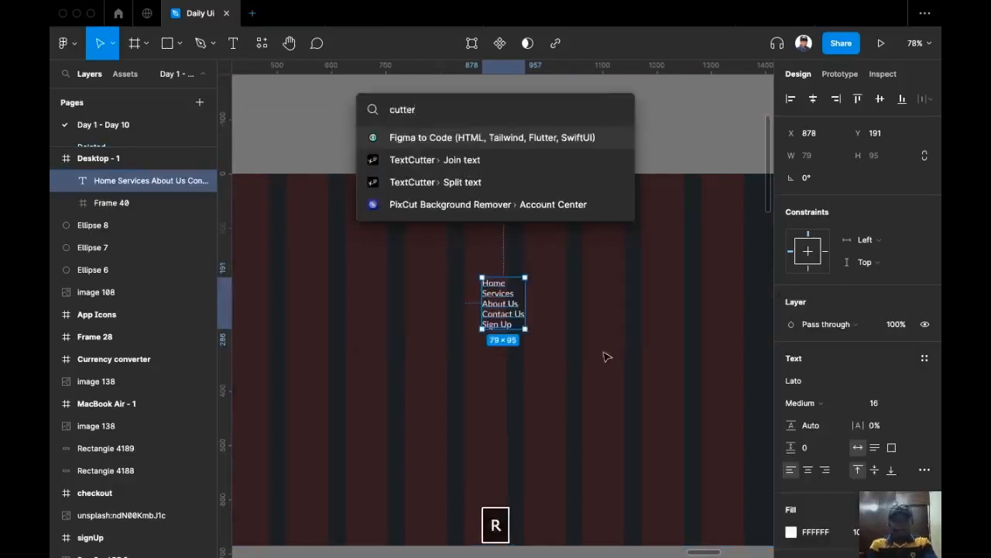
{"action": "left_click", "coordinate": [479, 184]}
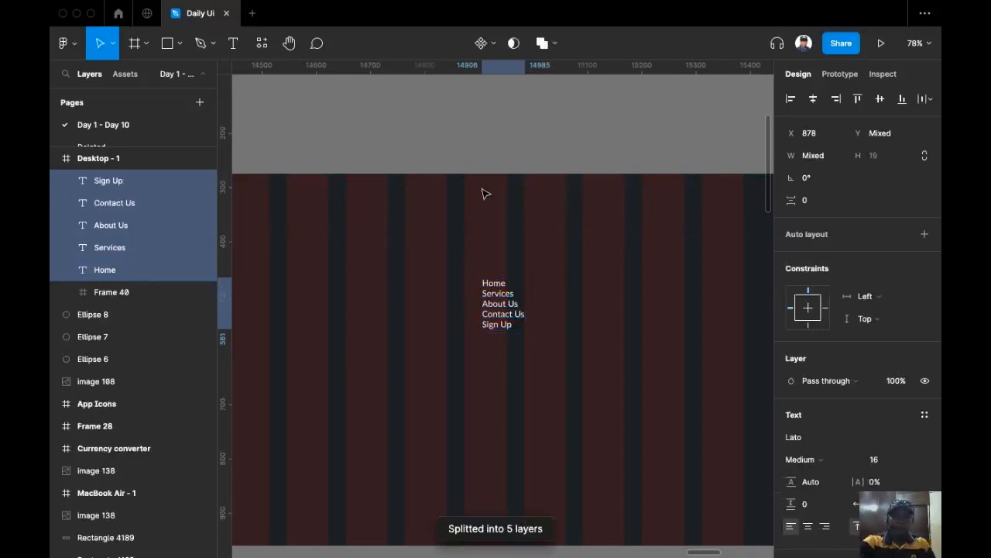
{"action": "left_click", "coordinate": [575, 168]}
Select all five split menu text layers and set their text resizing to auto width
{"action": "left_click", "coordinate": [494, 284]}
{"action": "scroll", "coordinate": [507, 341], "scroll_direction": "up", "scroll_amount": 1}
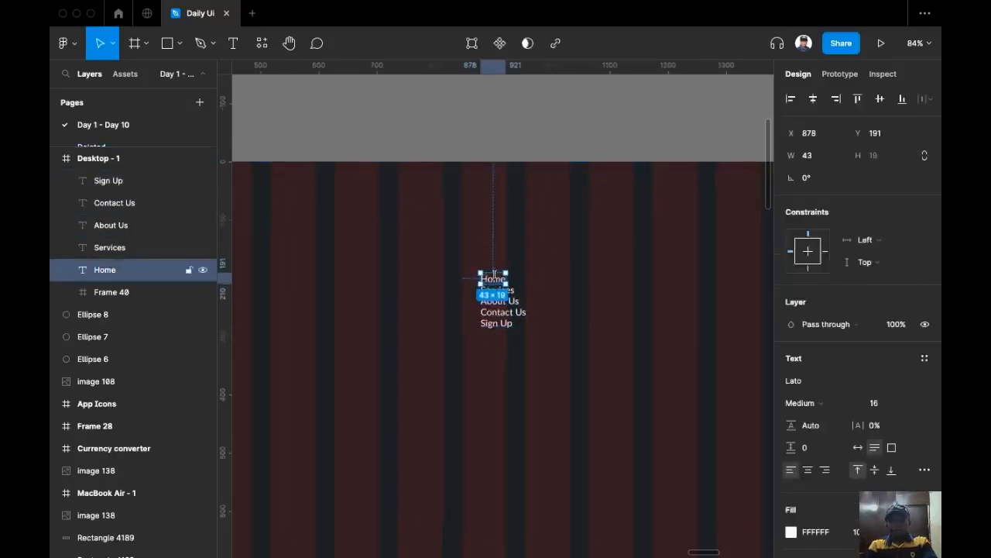
{"action": "left_click", "coordinate": [510, 303]}
{"action": "left_click", "coordinate": [505, 324]}
{"action": "left_click", "coordinate": [530, 317]}
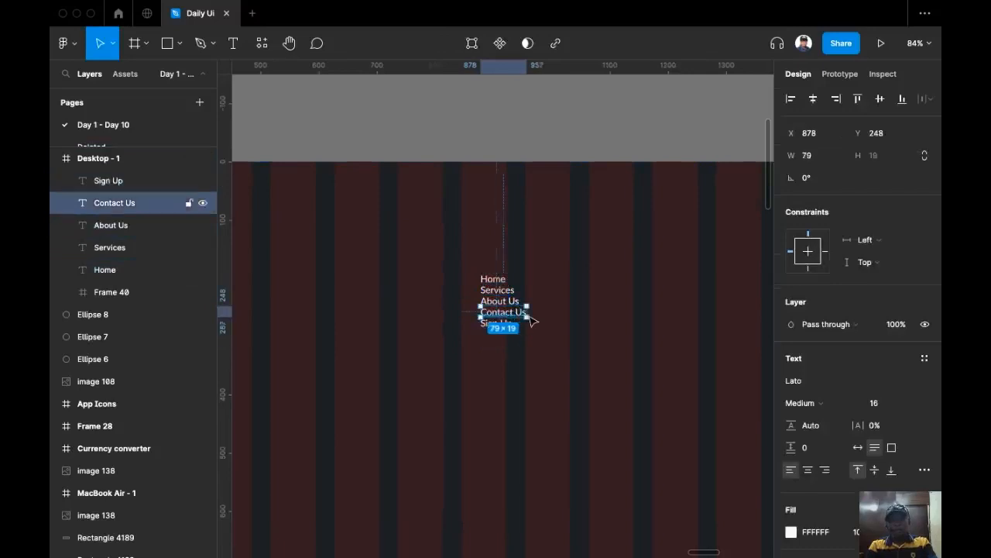
{"action": "left_click_drag", "start_coordinate": [467, 271], "coordinate": [535, 350]}
{"action": "left_click_drag", "start_coordinate": [430, 161], "coordinate": [527, 209]}
{"action": "scroll", "coordinate": [446, 172], "scroll_direction": "down", "scroll_amount": 5}
{"action": "scroll", "coordinate": [453, 212], "scroll_direction": "up", "scroll_amount": 2}
{"action": "scroll", "coordinate": [528, 210], "scroll_direction": "up", "scroll_amount": 4}
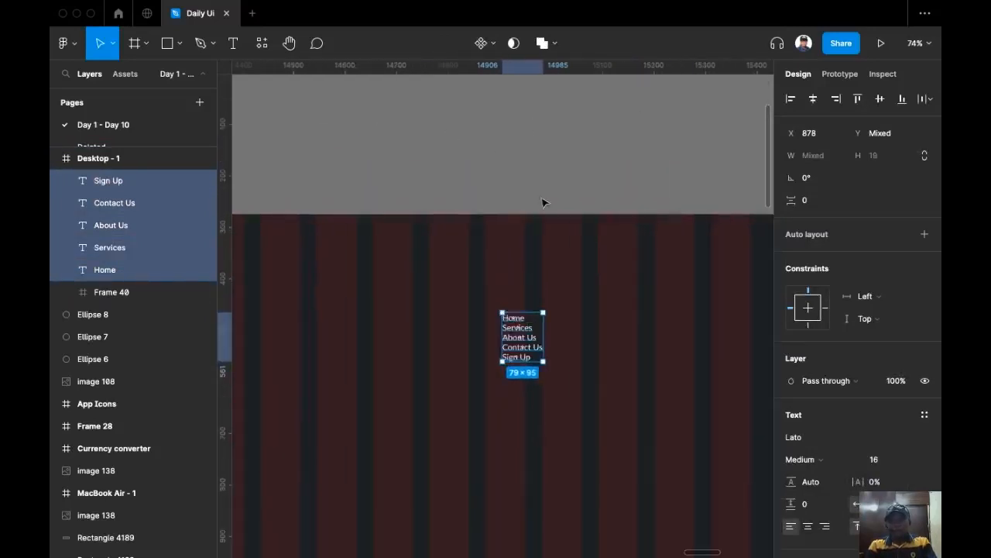
Wrap the Home text in an auto layout frame and move it above the other menu texts, to X 855, Y 135
{"action": "left_click", "coordinate": [544, 202]}
{"action": "scroll", "coordinate": [542, 210], "scroll_direction": "down", "scroll_amount": 2}
{"action": "left_click", "coordinate": [497, 252]}
{"action": "scroll", "coordinate": [504, 260], "scroll_direction": "up", "scroll_amount": 3}
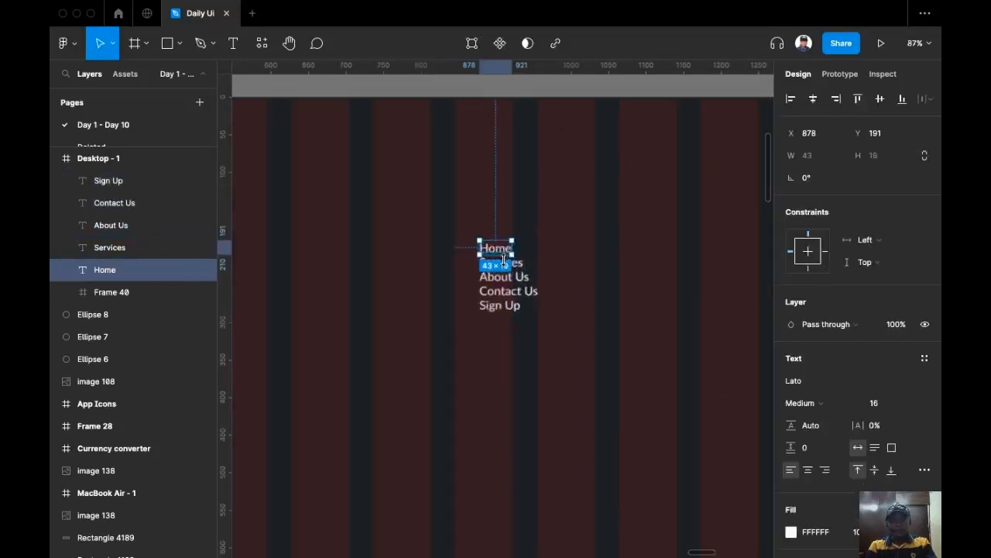
{"action": "scroll", "coordinate": [518, 281], "scroll_direction": "down", "scroll_amount": 2}
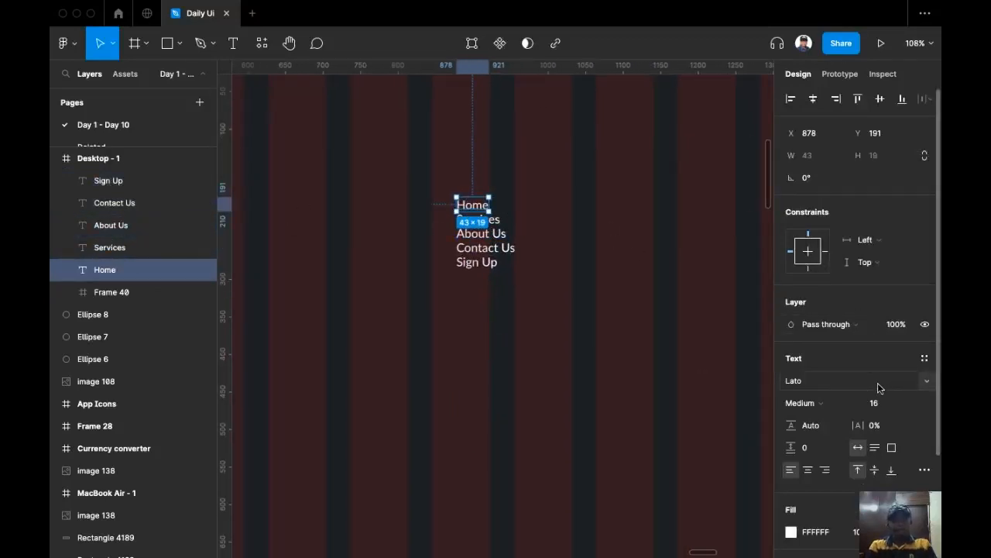
{"action": "key", "text": "shift+a"}
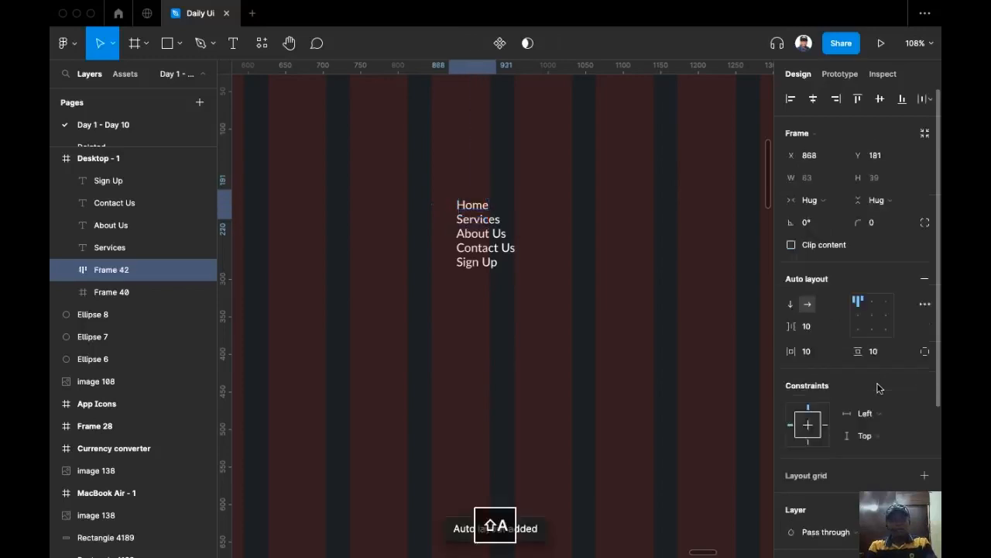
{"action": "left_click_drag", "start_coordinate": [473, 177], "coordinate": [463, 143]}
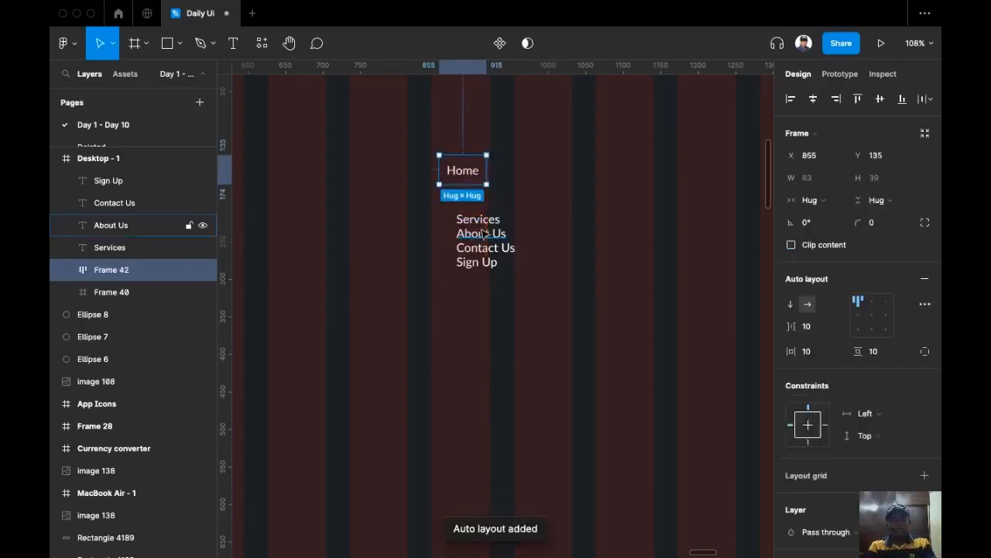
Wrap Services and About Us each in auto layout, placing Services beside Home at X 933, Y 135 and About Us at X 899, Y 164
{"action": "left_click", "coordinate": [480, 221]}
{"action": "key", "text": "shift+a"}
{"action": "left_click_drag", "start_coordinate": [482, 225], "coordinate": [532, 176]}
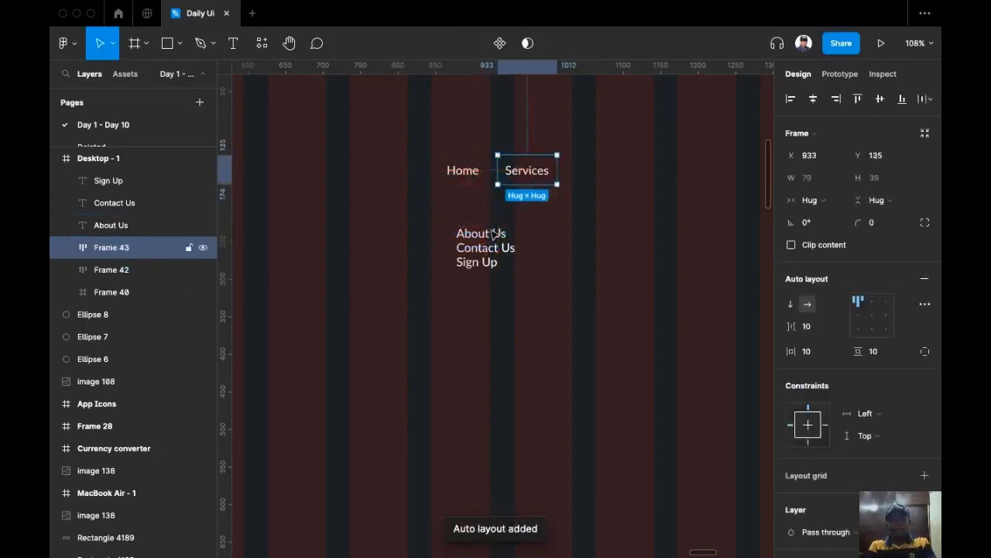
{"action": "left_click", "coordinate": [494, 234]}
{"action": "key", "text": "shift+a"}
{"action": "left_click_drag", "start_coordinate": [495, 234], "coordinate": [517, 192]}
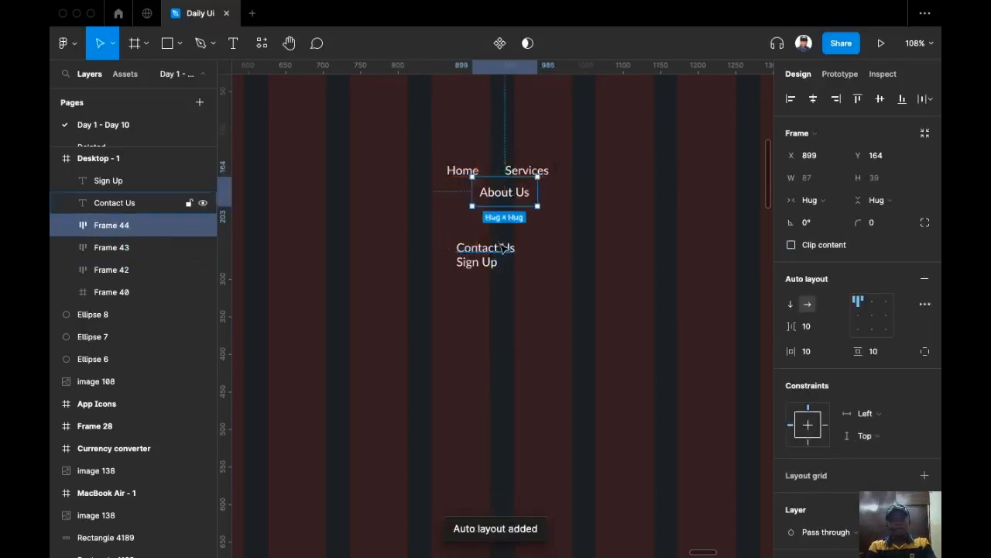
Wrap Contact Us and Sign Up each in an auto layout frame and move Sign Up to about X 887, Y 292
{"action": "left_click", "coordinate": [488, 248]}
{"action": "key", "text": "shift+a"}
{"action": "left_click", "coordinate": [432, 295]}
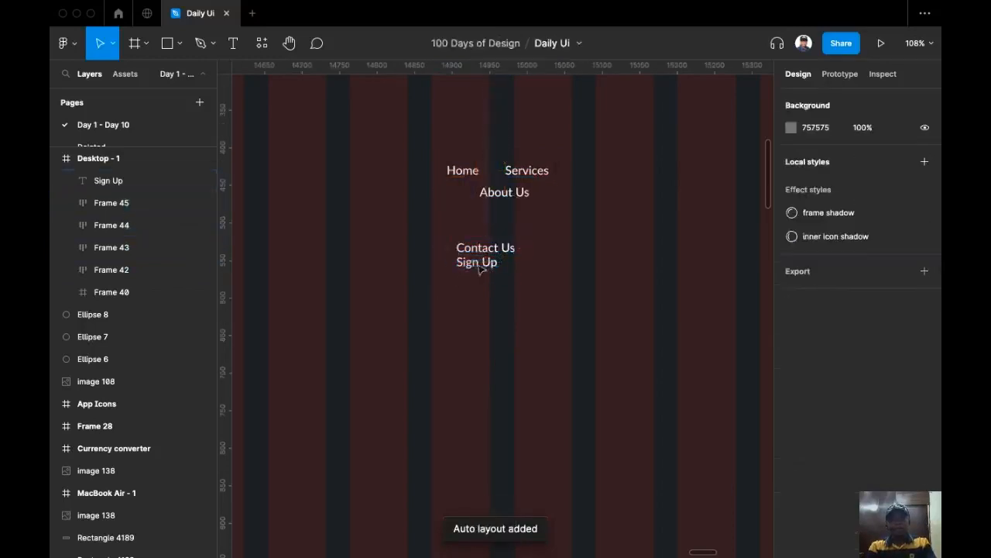
{"action": "left_click", "coordinate": [477, 264]}
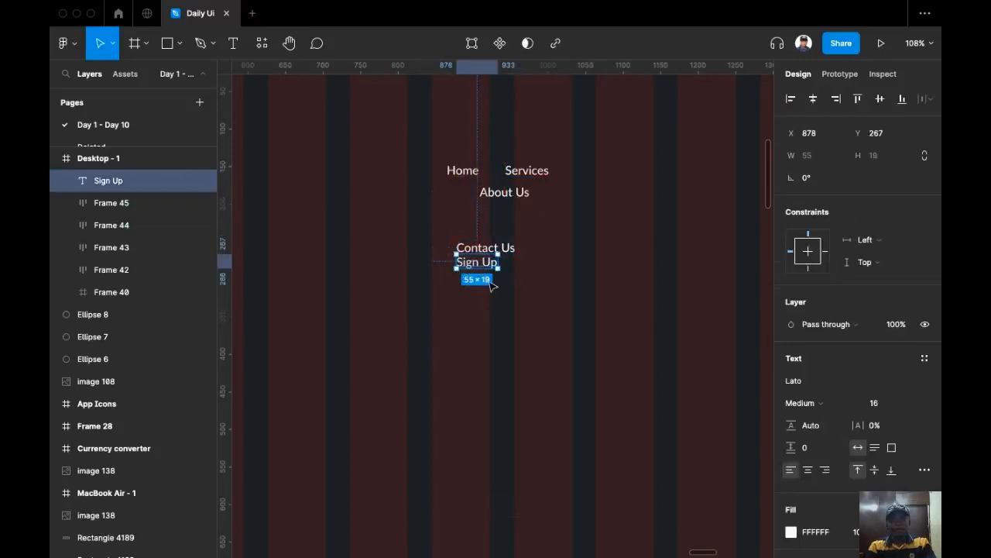
{"action": "key", "text": "shift+a"}
{"action": "left_click_drag", "start_coordinate": [489, 285], "coordinate": [500, 296]}
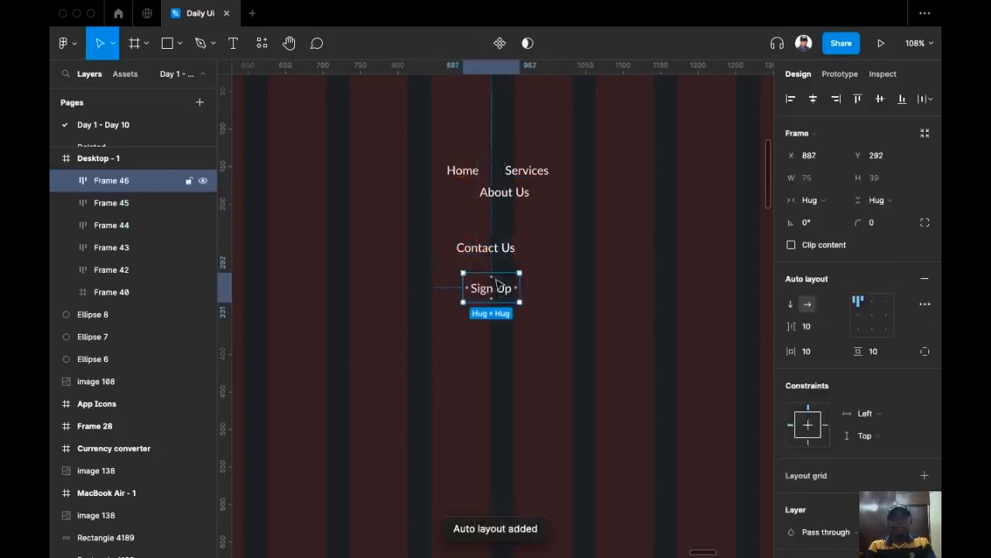
{"action": "scroll", "coordinate": [515, 233], "scroll_direction": "up", "scroll_amount": 3}
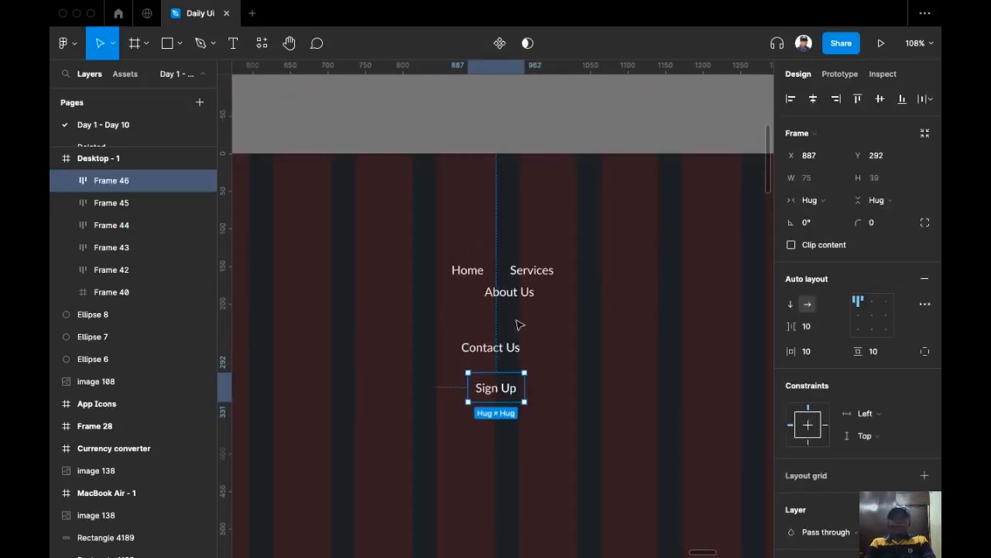
Arrange the Services, About Us and Contact Us frames in one row beside Home at Y 135
{"action": "left_click", "coordinate": [542, 275]}
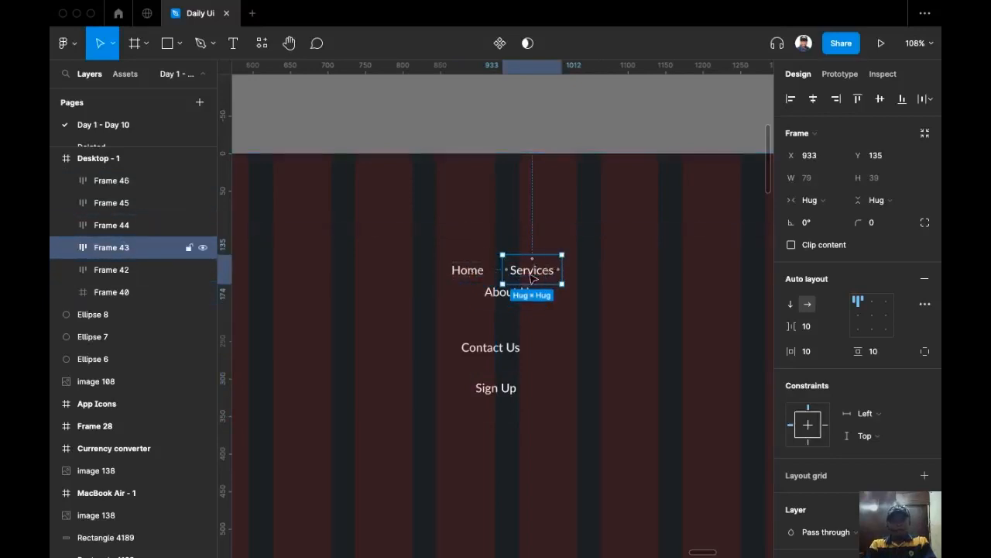
{"action": "left_click_drag", "start_coordinate": [531, 277], "coordinate": [582, 277]}
{"action": "key", "text": "super+z"}
{"action": "left_click_drag", "start_coordinate": [500, 346], "coordinate": [659, 283]}
Combine Home, Services, About Us and Contact Us into one horizontal auto layout frame with a spacing of 9
{"action": "key", "text": "shift"}
{"action": "left_click", "coordinate": [593, 271], "text": "shift"}
{"action": "left_click", "coordinate": [519, 278], "text": "shift"}
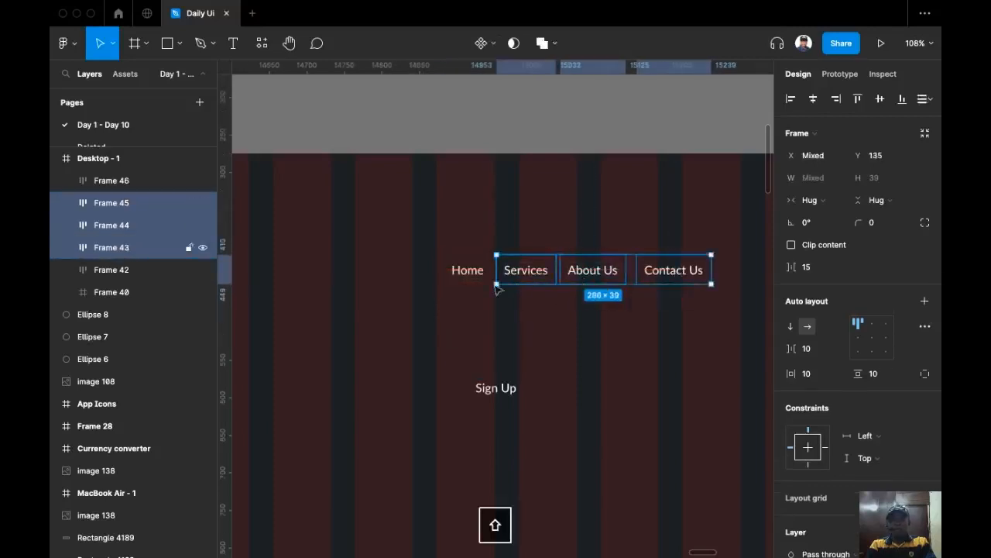
{"action": "left_click", "coordinate": [468, 279], "text": "shift"}
{"action": "key", "text": "shift+a"}
{"action": "scroll", "coordinate": [519, 326], "scroll_direction": "up", "scroll_amount": 2}
{"action": "scroll", "coordinate": [542, 364], "scroll_direction": "down", "scroll_amount": 1}
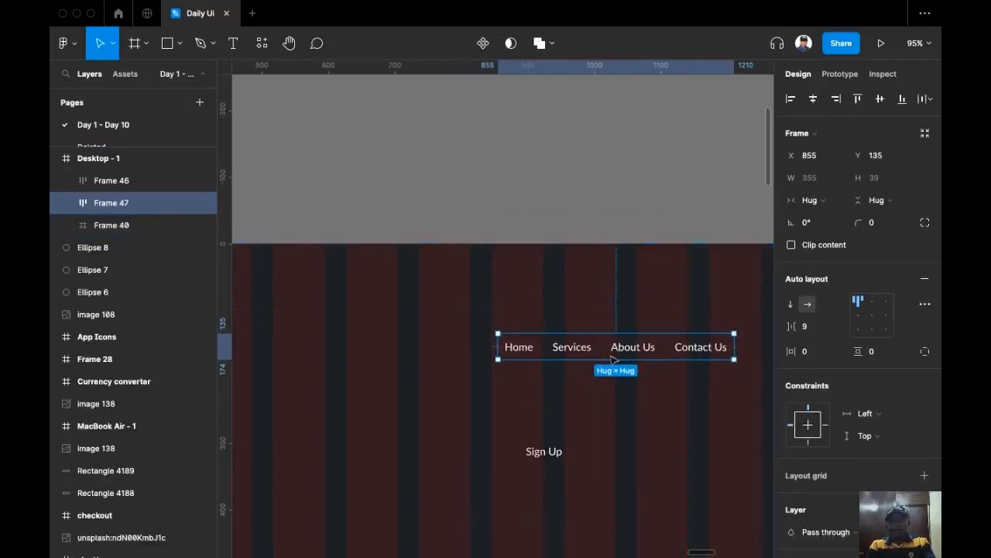
Move the four-item menu frame into the header frame at X 834 and centre it vertically
{"action": "left_click_drag", "start_coordinate": [616, 350], "coordinate": [601, 279]}
{"action": "scroll", "coordinate": [415, 303], "scroll_direction": "right", "scroll_amount": 5}
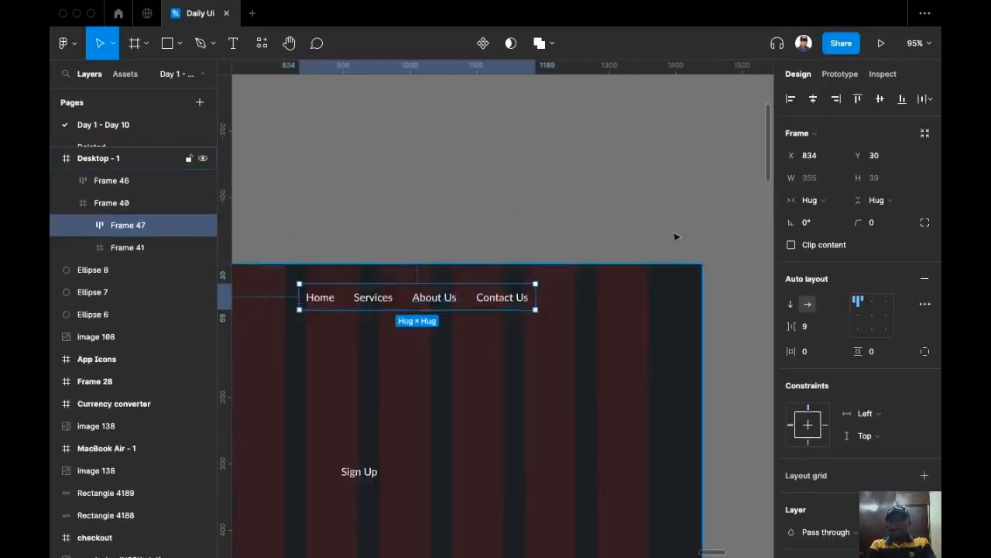
{"action": "left_click", "coordinate": [883, 101]}
{"action": "scroll", "coordinate": [588, 178], "scroll_direction": "left", "scroll_amount": 3}
{"action": "scroll", "coordinate": [581, 186], "scroll_direction": "up", "scroll_amount": 3}
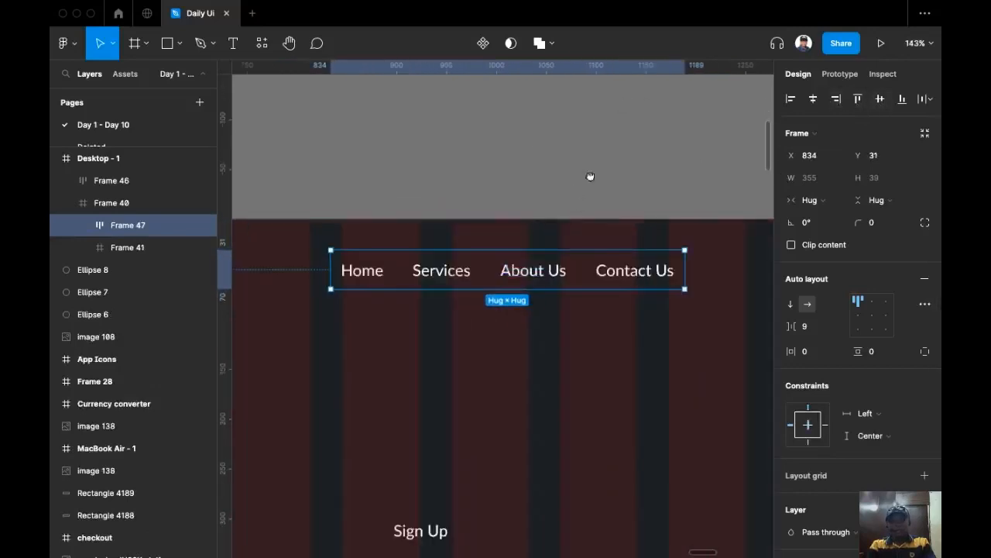
Set the spacing between the items of the four-item menu frame to 16
{"action": "scroll", "coordinate": [593, 176], "scroll_direction": "down", "scroll_amount": 3}
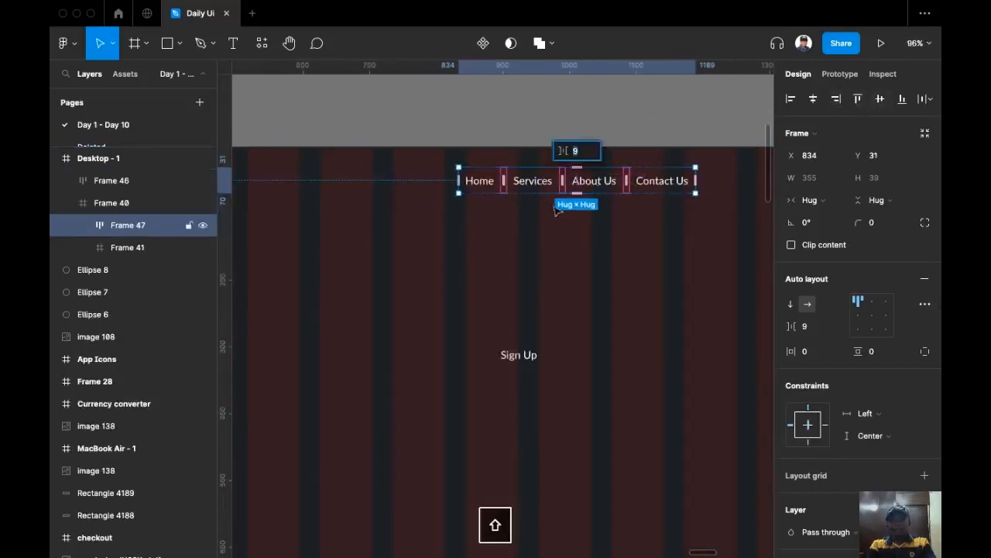
{"action": "key", "text": "Escape"}
{"action": "left_click", "coordinate": [495, 194]}
{"action": "left_click", "coordinate": [507, 178]}
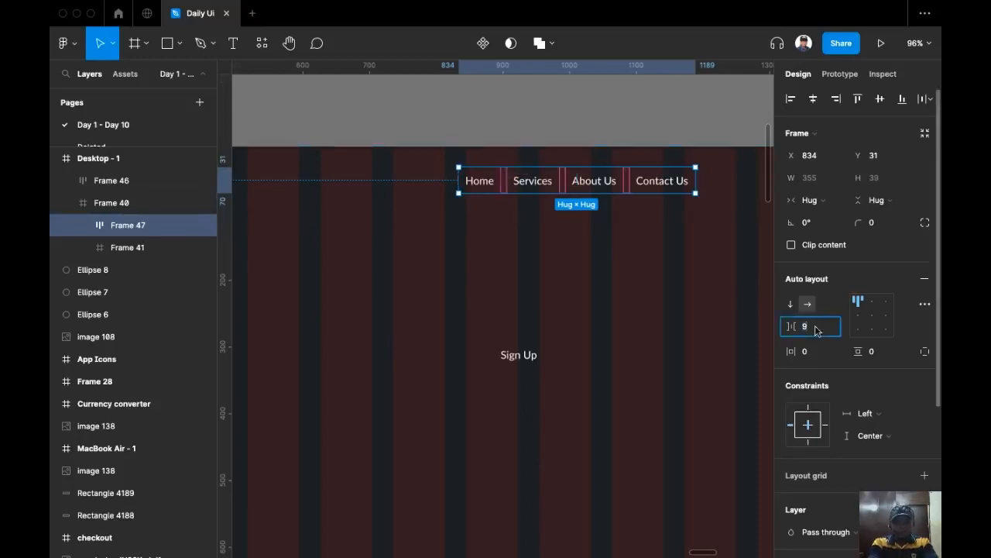
{"action": "type", "text": "16"}
{"action": "key", "text": "Return"}
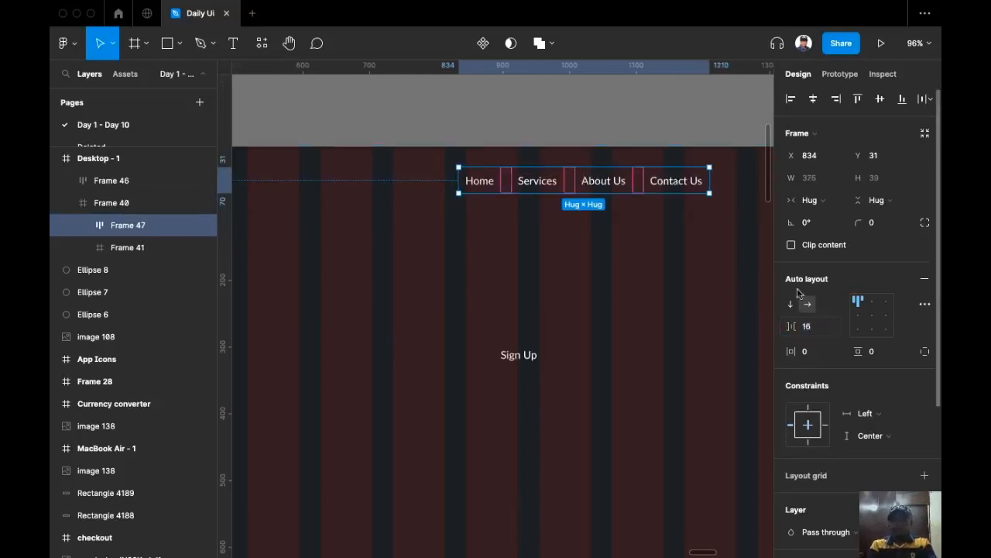
Nudge the four-item menu frame left by 50 px to X 784
{"action": "key", "text": "shift+Left"}
{"action": "key", "text": "shift+Left"}
{"action": "key", "text": "shift+Left"}
{"action": "key", "text": "shift+Left"}
{"action": "key", "text": "shift+Left"}
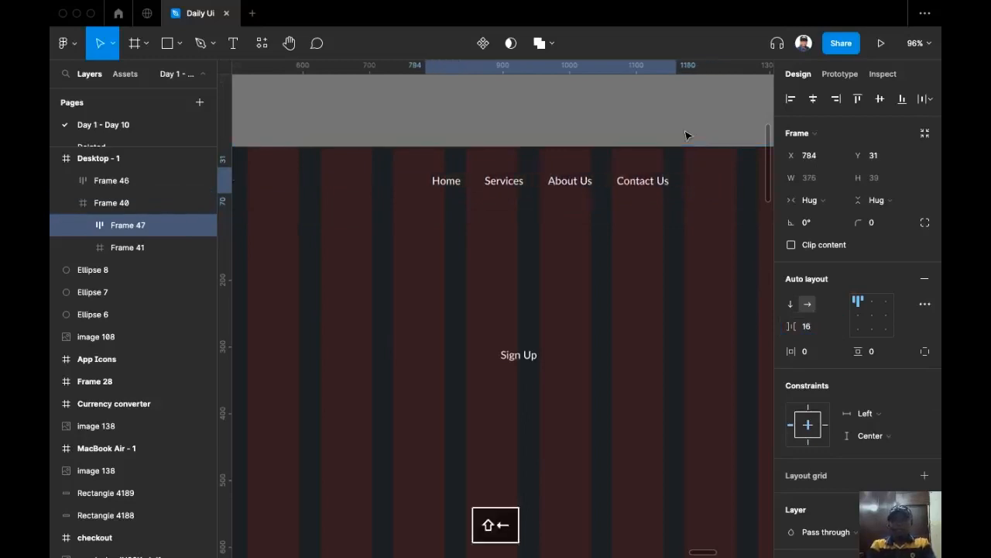
Move the Sign Up frame into the header, level with the menu after Contact Us, at about X 1231, Y 31
{"action": "left_click", "coordinate": [520, 355]}
{"action": "scroll", "coordinate": [520, 355], "scroll_direction": "up", "scroll_amount": 1}
{"action": "scroll", "coordinate": [520, 355], "scroll_direction": "right", "scroll_amount": 1}
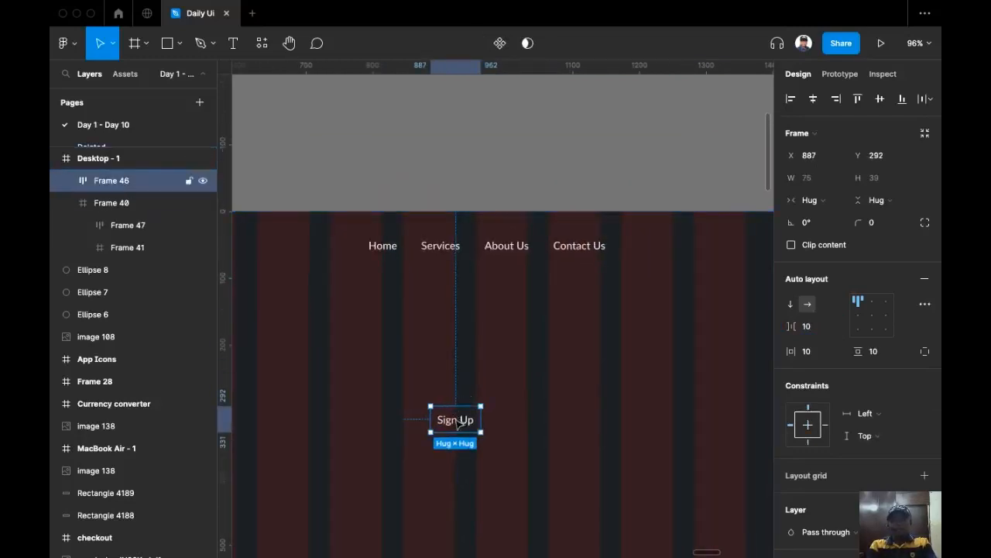
{"action": "left_click_drag", "start_coordinate": [649, 238], "coordinate": [658, 248]}
{"action": "left_click_drag", "start_coordinate": [681, 245], "coordinate": [707, 245]}
Combine the menu frame and Sign Up into one horizontal auto layout frame with a spacing of 80
{"action": "left_click", "coordinate": [590, 255], "text": "shift"}
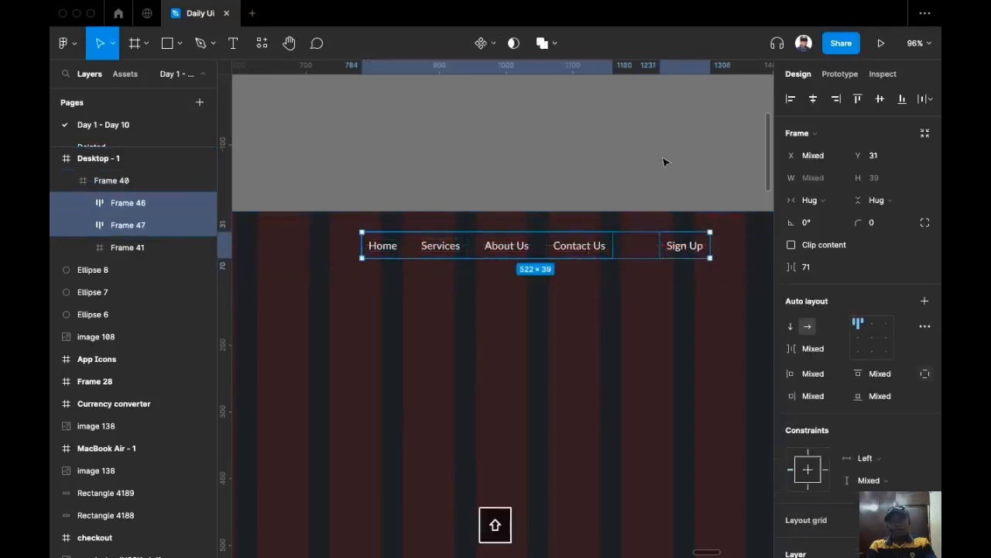
{"action": "key", "text": "shift+a"}
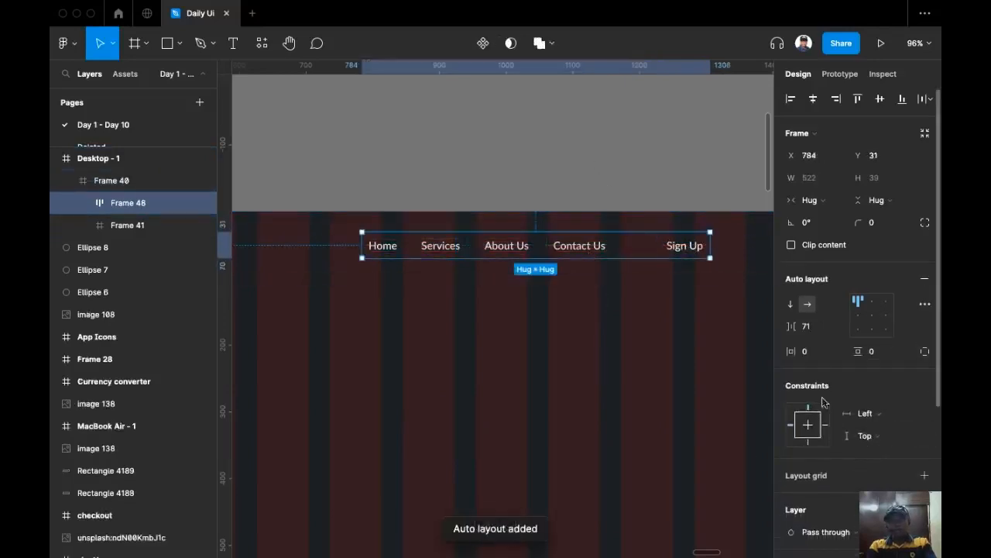
{"action": "left_click", "coordinate": [822, 331]}
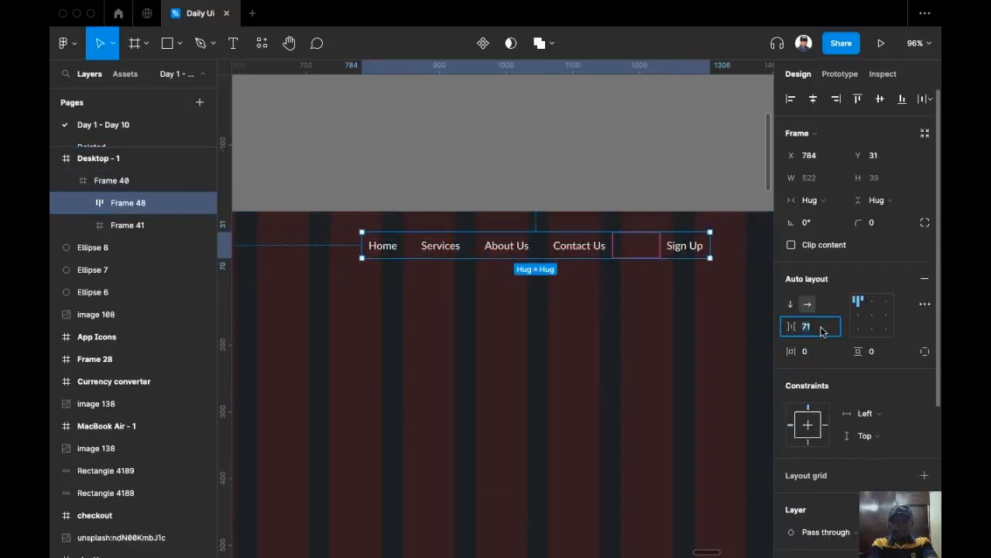
{"action": "type", "text": "80"}
{"action": "key", "text": "Return"}
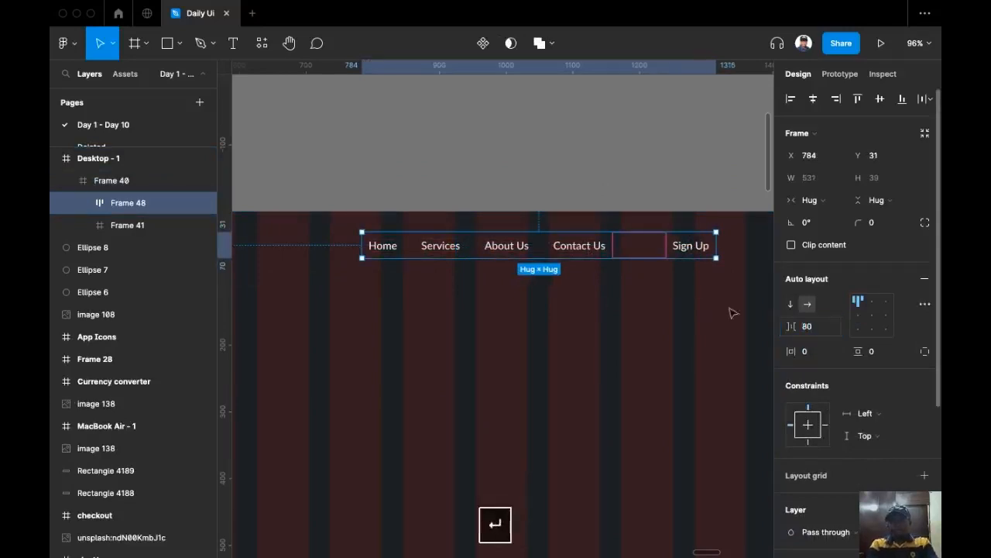
Move the combined menu frame further left along the header, keeping its vertical position
{"action": "left_click", "coordinate": [656, 163]}
{"action": "left_click", "coordinate": [582, 250]}
{"action": "left_click_drag", "start_coordinate": [581, 254], "coordinate": [514, 261]}
{"action": "left_click", "coordinate": [586, 187]}
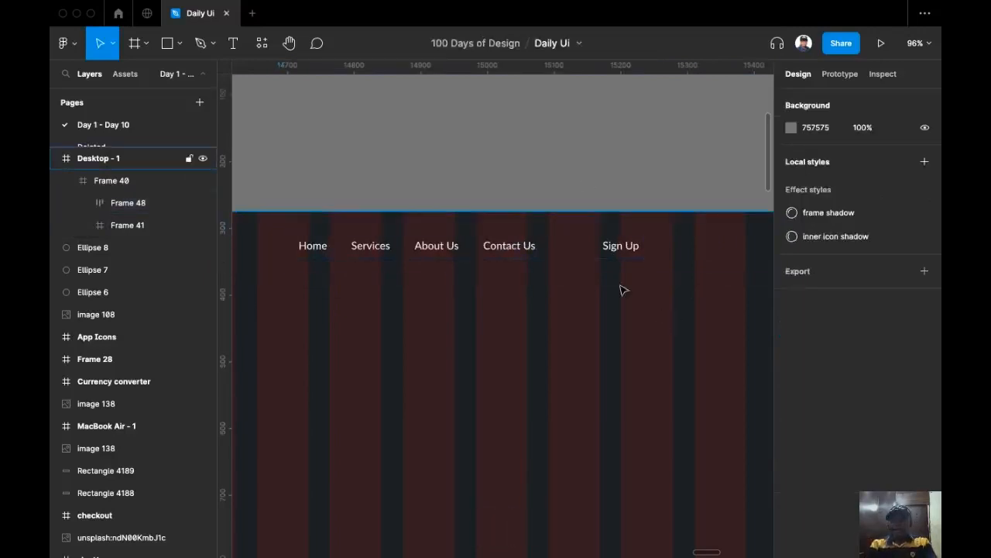
Replace the Sign Up text in the header menu with "Login"
{"action": "scroll", "coordinate": [637, 228], "scroll_direction": "up", "scroll_amount": 3}
{"action": "left_click", "coordinate": [642, 230]}
{"action": "left_click", "coordinate": [645, 230]}
{"action": "double_click", "coordinate": [644, 227]}
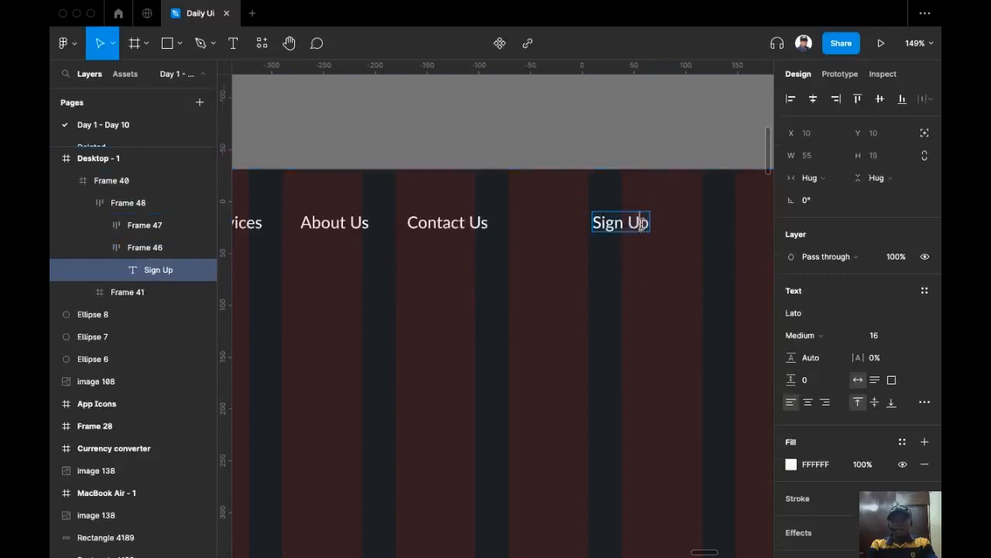
{"action": "key", "text": "super+a"}
{"action": "type", "text": "Login"}
{"action": "left_click", "coordinate": [647, 145]}
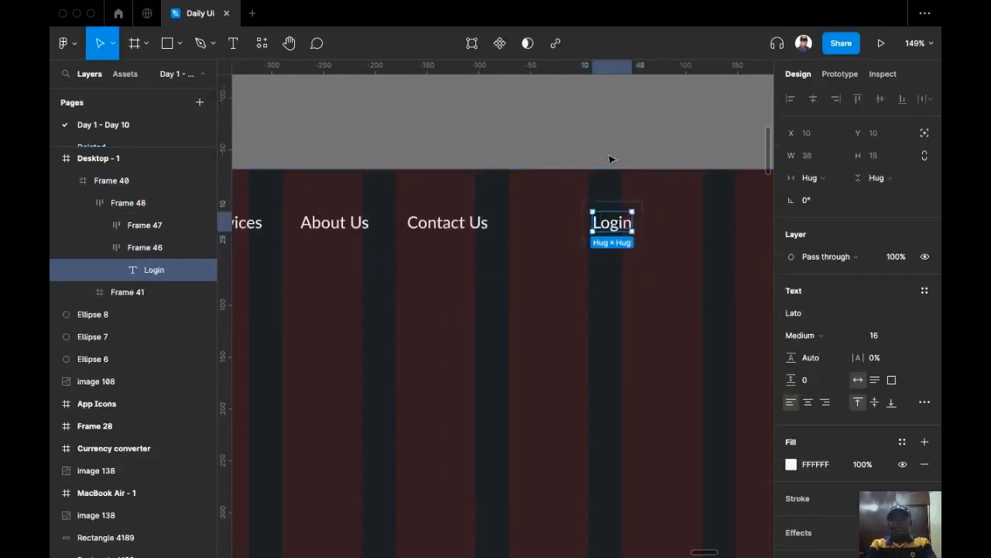
{"action": "left_click", "coordinate": [610, 160]}
Draw a frame about 115 px wide in the header to the right of Login and set its height to 32
{"action": "scroll", "coordinate": [610, 159], "scroll_direction": "down", "scroll_amount": 3}
{"action": "left_click_drag", "start_coordinate": [623, 152], "coordinate": [596, 202]}
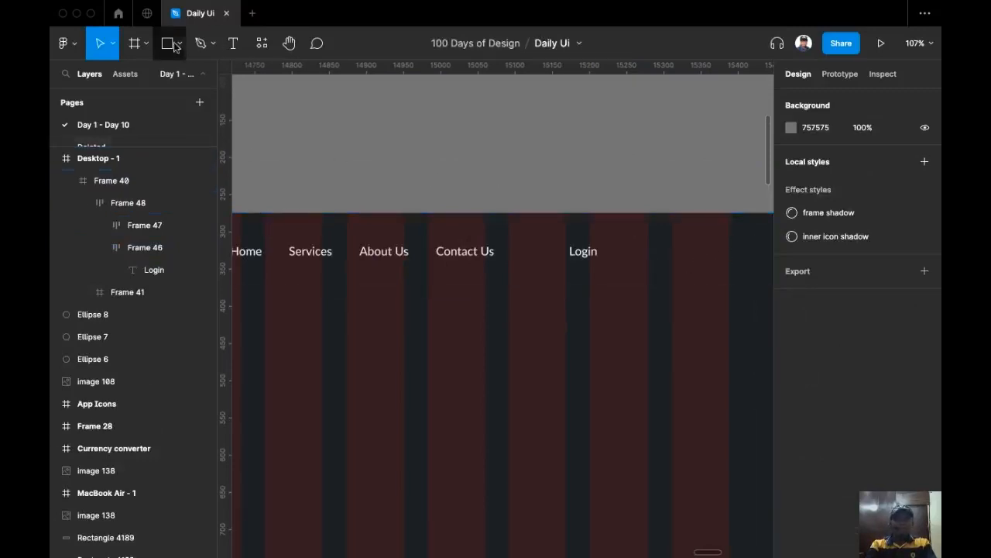
{"action": "left_click", "coordinate": [136, 44]}
{"action": "scroll", "coordinate": [607, 265], "scroll_direction": "right", "scroll_amount": 3}
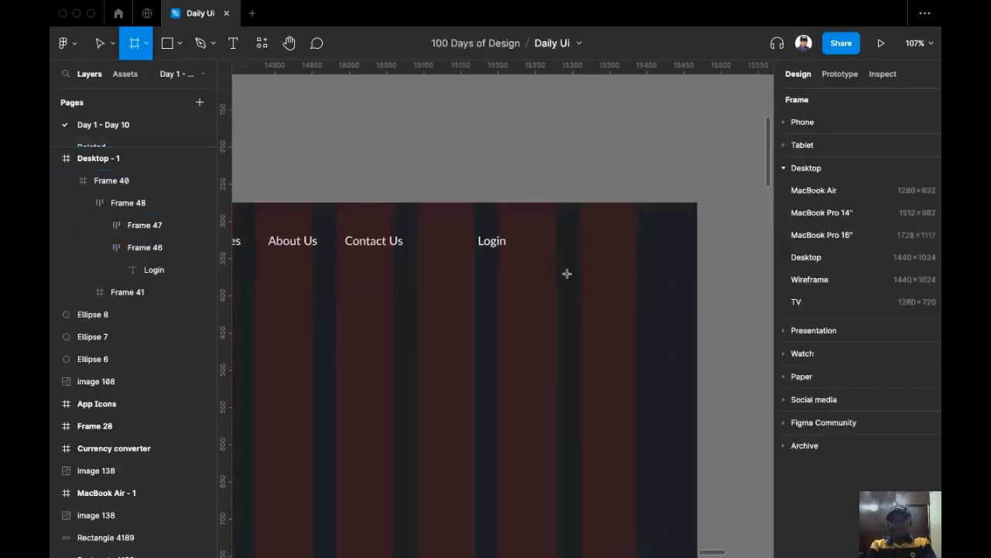
{"action": "scroll", "coordinate": [571, 254], "scroll_direction": "up", "scroll_amount": 2}
{"action": "left_click_drag", "start_coordinate": [548, 231], "coordinate": [649, 258]}
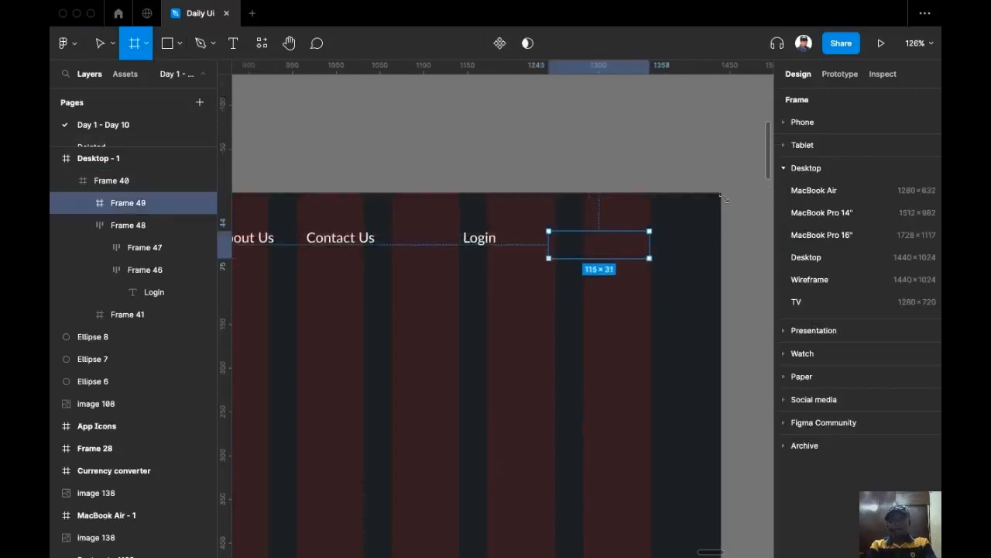
{"action": "left_click", "coordinate": [889, 183]}
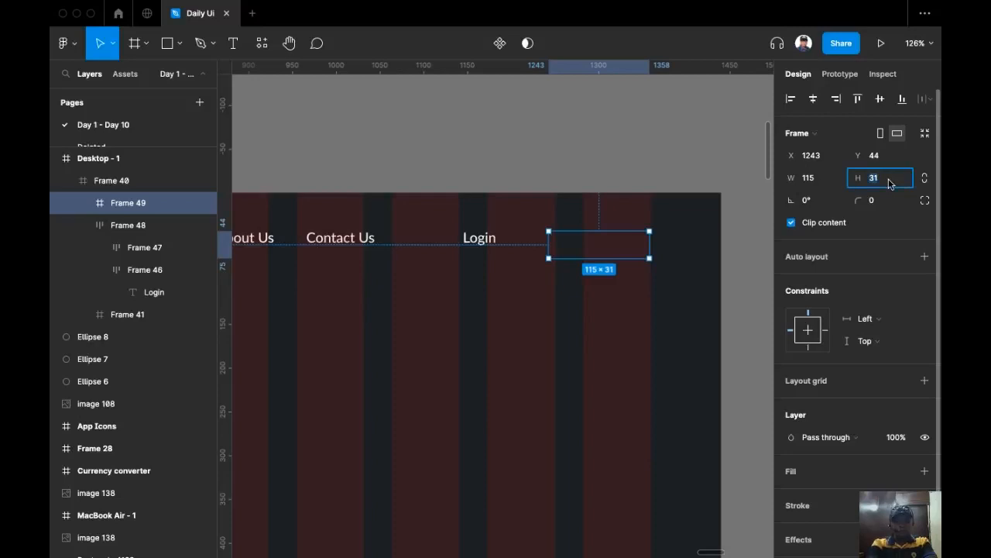
{"action": "type", "text": "32"}
{"action": "key", "text": "Return"}
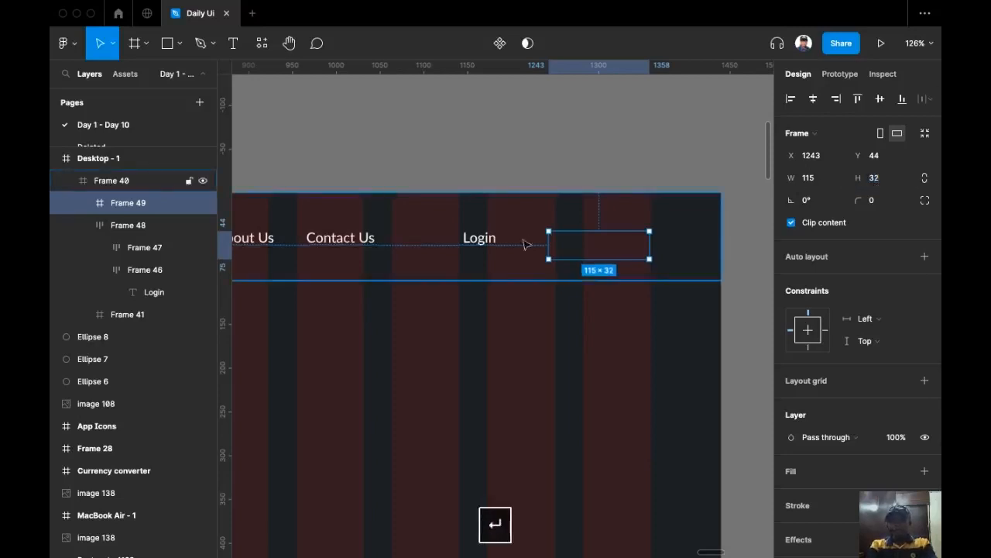
Copy the Login text into the empty header frame beside it and center the copy horizontally and vertically
{"action": "left_click", "coordinate": [480, 244], "text": "super"}
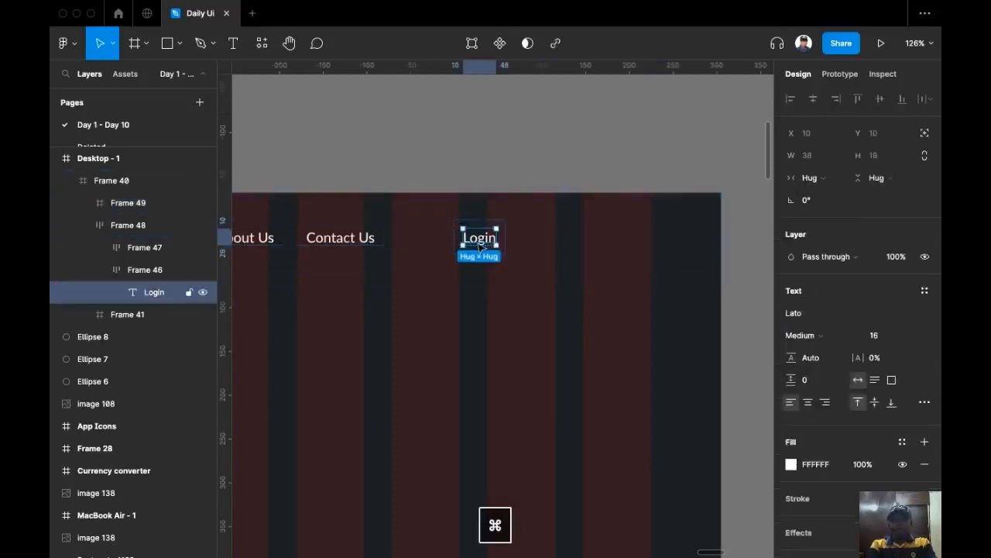
{"action": "key", "text": "super+c"}
{"action": "left_click", "coordinate": [604, 258]}
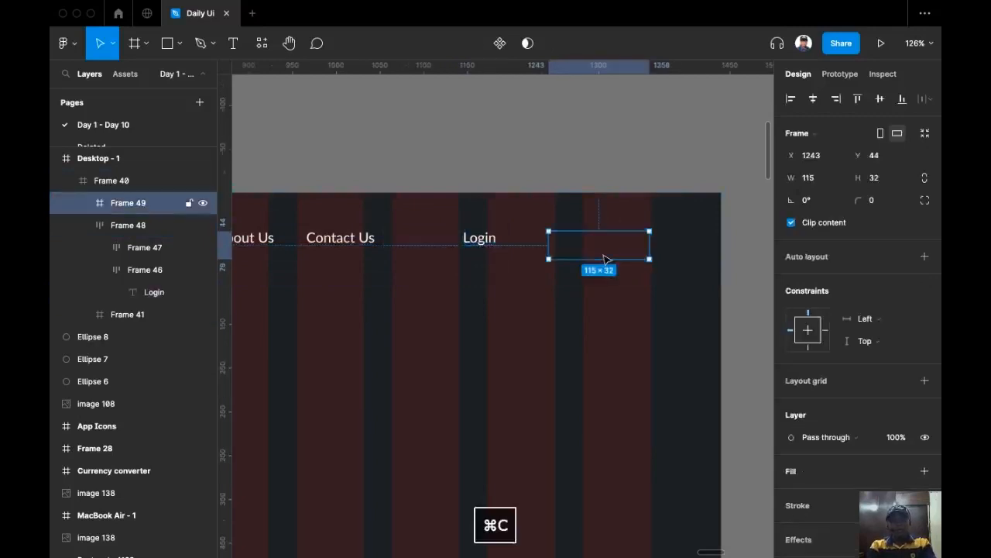
{"action": "key", "text": "super+v"}
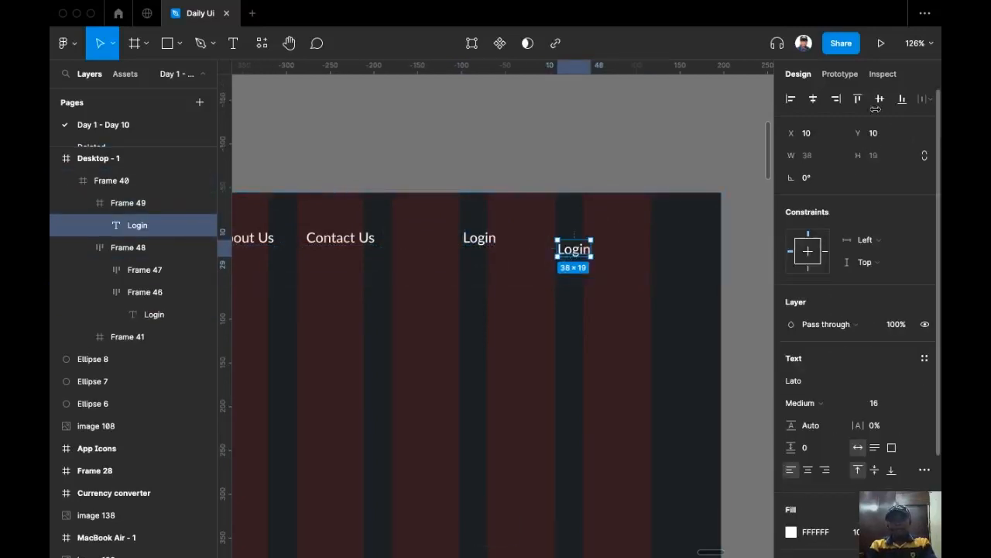
{"action": "left_click", "coordinate": [814, 99]}
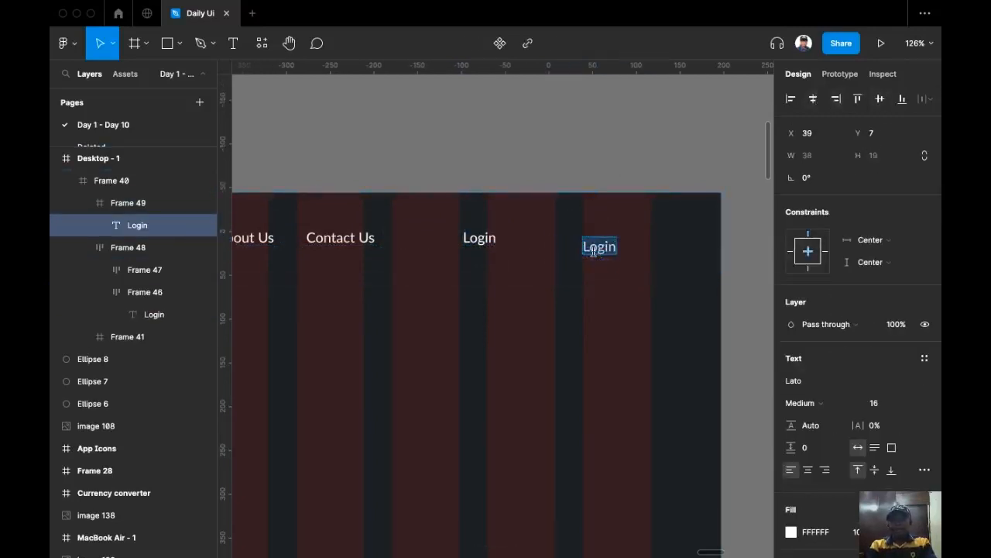
Replace the copied text with "Get Started" and center it horizontally in its frame
{"action": "type", "text": "Ger"}
{"action": "key", "text": "BackSpace"}
{"action": "type", "text": "t "}
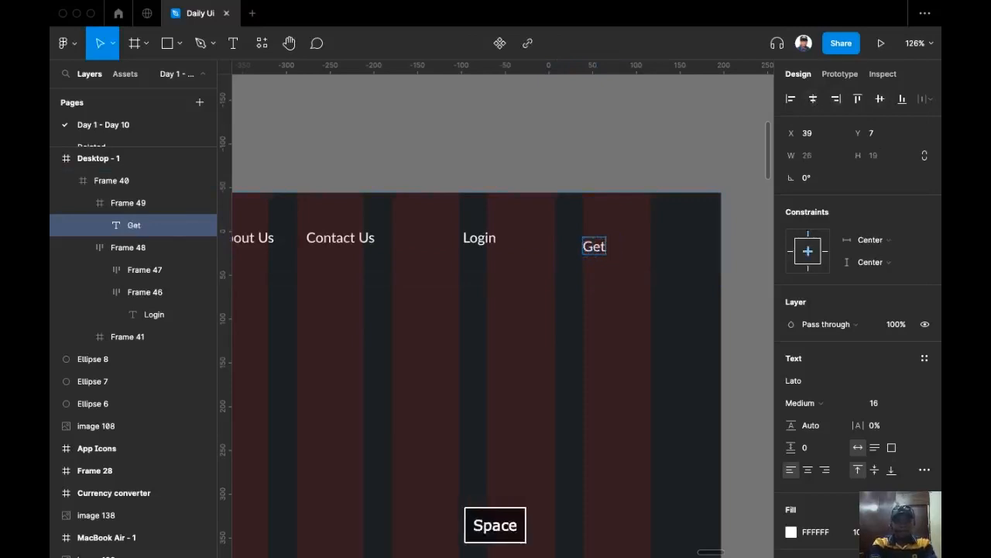
{"action": "type", "text": "Started"}
{"action": "key", "text": "Escape"}
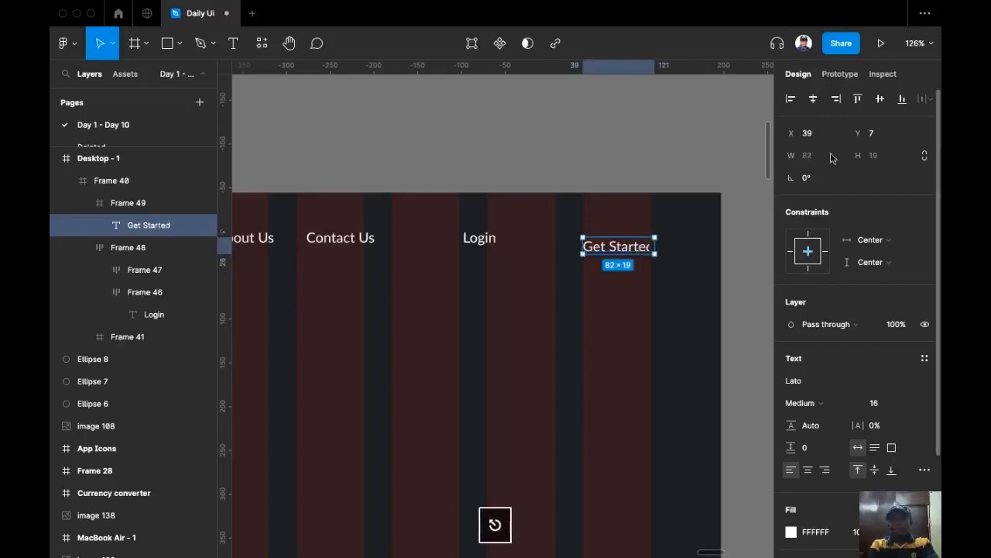
{"action": "left_click", "coordinate": [813, 100]}
Fill the Get Started button frame with the blue 016CA7 sampled from the palette circle beside the page
{"action": "scroll", "coordinate": [600, 191], "scroll_direction": "right", "scroll_amount": 2}
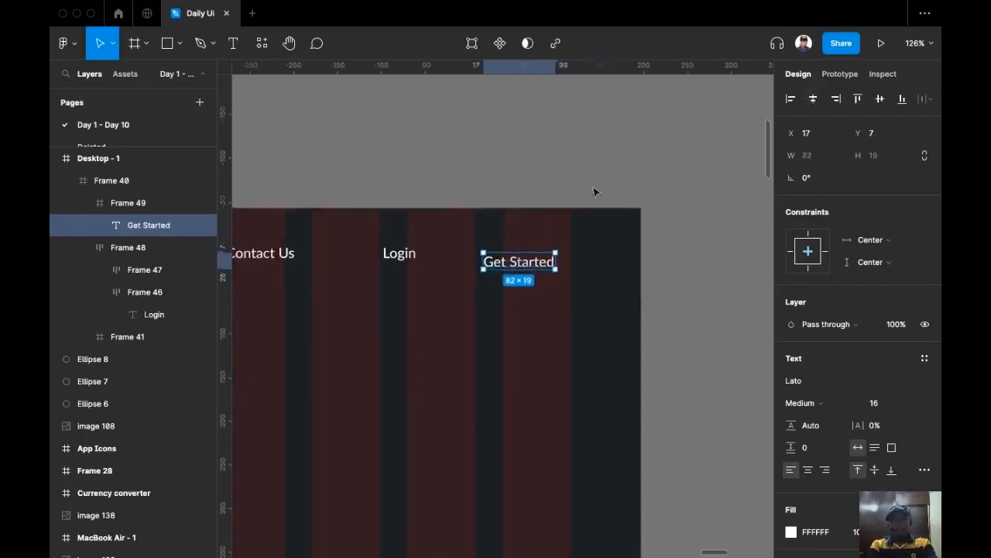
{"action": "double_click", "coordinate": [545, 250]}
{"action": "left_click_drag", "start_coordinate": [543, 273], "coordinate": [477, 330]}
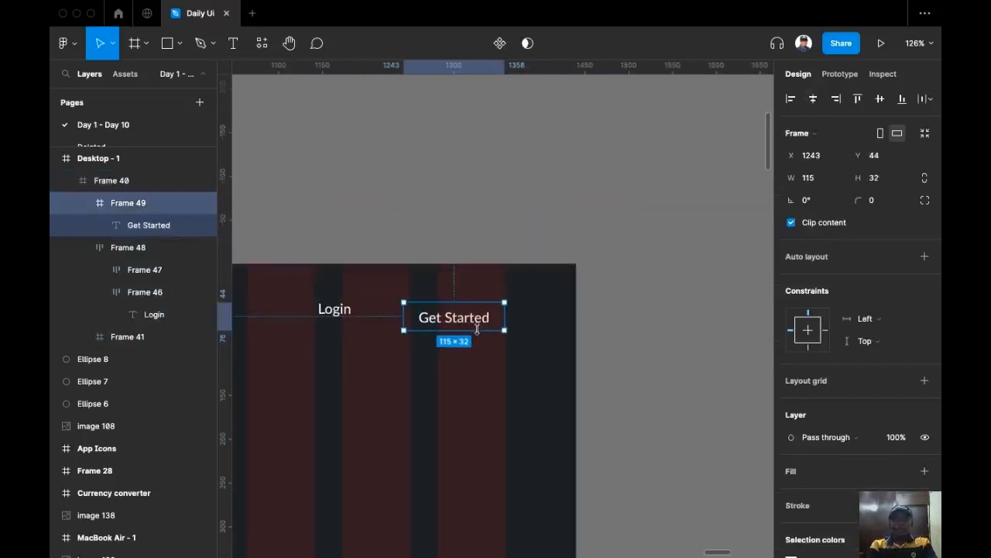
{"action": "scroll", "coordinate": [477, 330], "scroll_direction": "down", "scroll_amount": 2}
{"action": "scroll", "coordinate": [553, 328], "scroll_direction": "down", "scroll_amount": 5}
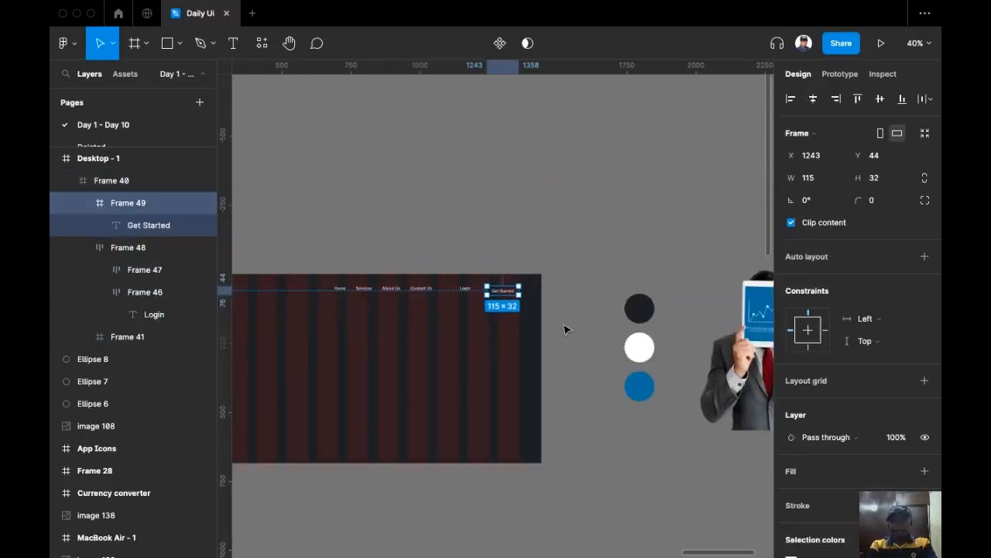
{"action": "key", "text": "i"}
{"action": "left_click", "coordinate": [639, 391]}
{"action": "scroll", "coordinate": [508, 284], "scroll_direction": "up", "scroll_amount": 6}
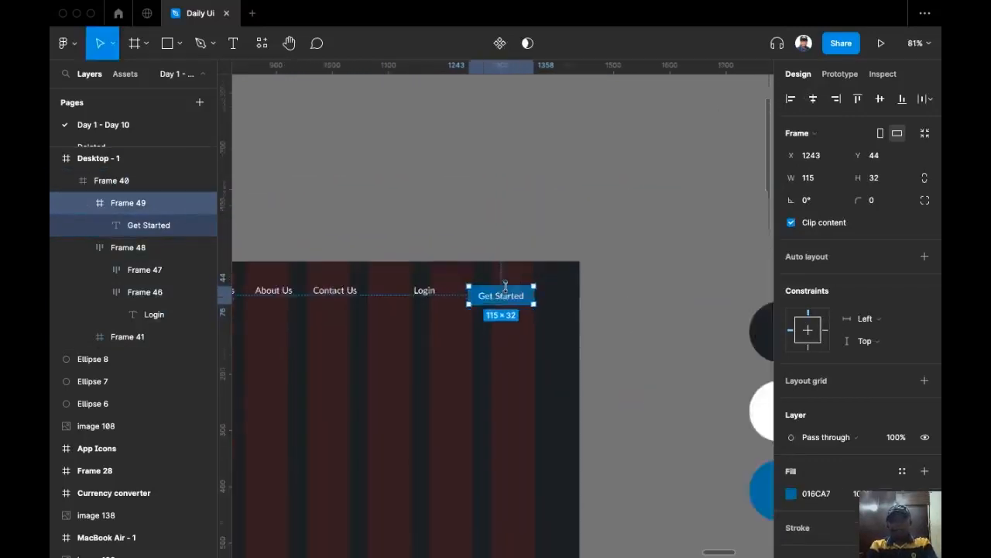
Center the Get Started text vertically in the button and set its vertical text alignment to middle
{"action": "scroll", "coordinate": [582, 268], "scroll_direction": "down", "scroll_amount": 2}
{"action": "double_click", "coordinate": [536, 271]}
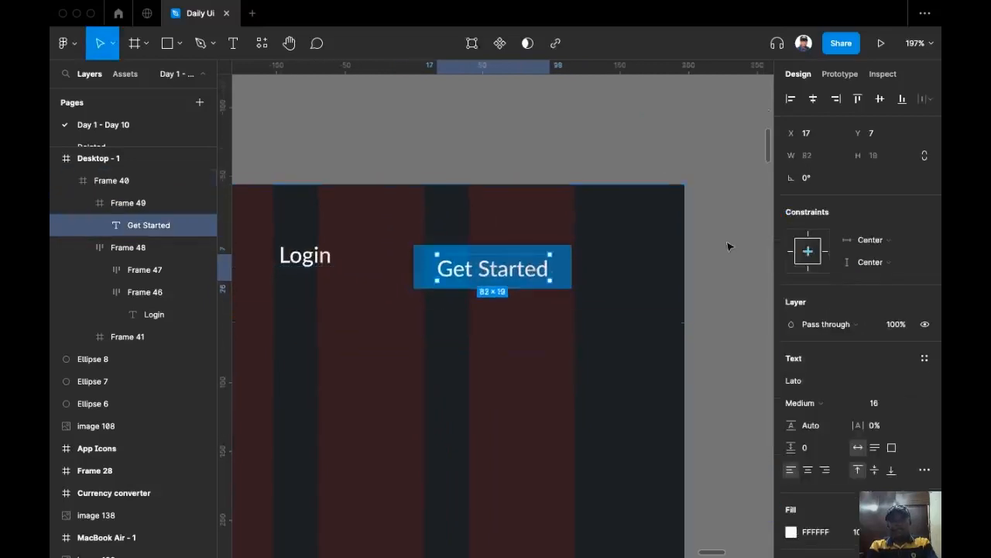
{"action": "left_click", "coordinate": [865, 97]}
{"action": "left_click", "coordinate": [879, 99]}
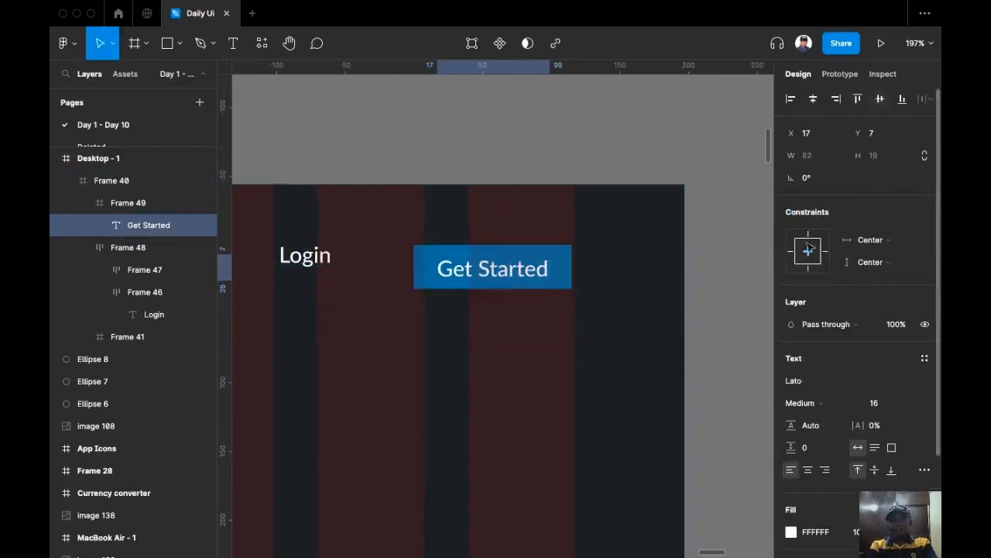
{"action": "left_click", "coordinate": [875, 471]}
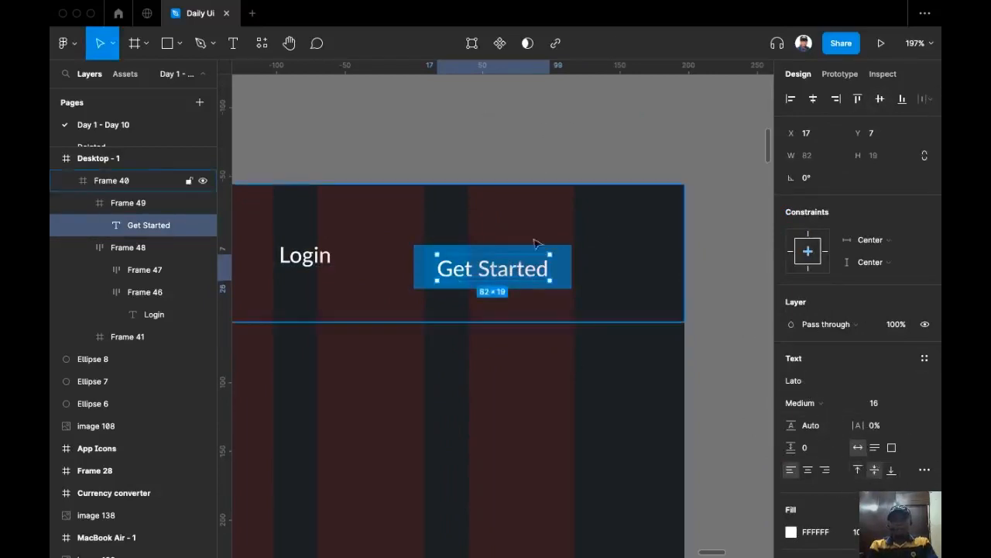
Round the corners of the Get Started button frame with a radius of 16
{"action": "left_click", "coordinate": [567, 256]}
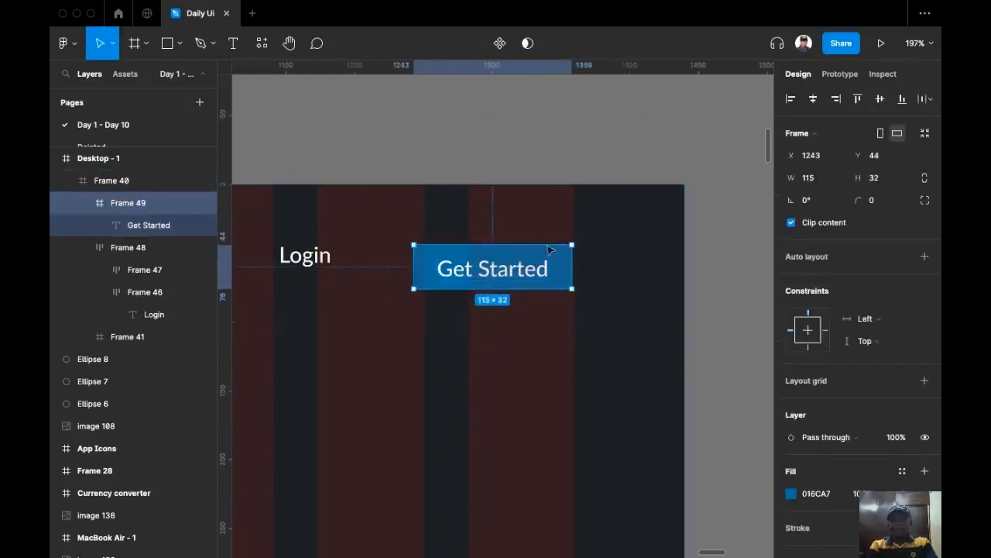
{"action": "left_click", "coordinate": [875, 201]}
{"action": "type", "text": "16"}
{"action": "key", "text": "Return"}
{"action": "left_click", "coordinate": [485, 126]}
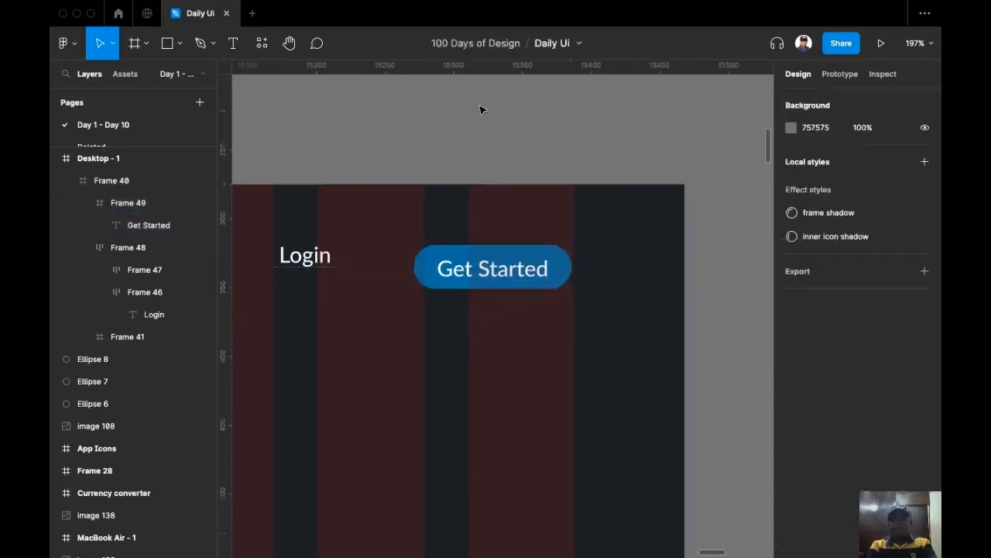
Reduce the Get Started text box height to 15 and center the box vertically in the button
{"action": "scroll", "coordinate": [487, 129], "scroll_direction": "down", "scroll_amount": 5}
{"action": "scroll", "coordinate": [600, 172], "scroll_direction": "up", "scroll_amount": 5}
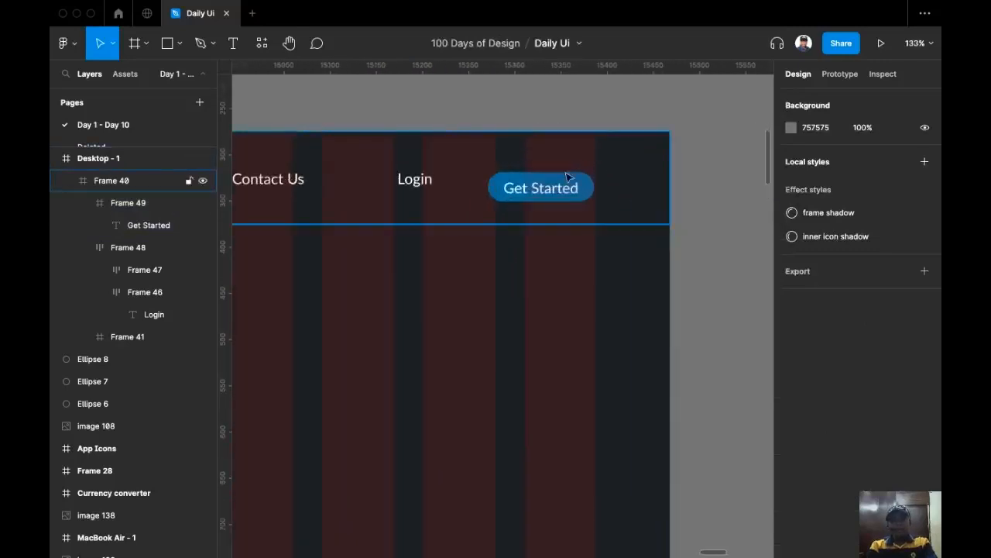
{"action": "left_click", "coordinate": [569, 189], "text": "super"}
{"action": "scroll", "coordinate": [521, 202], "scroll_direction": "up", "scroll_amount": 5}
{"action": "scroll", "coordinate": [521, 202], "scroll_direction": "up", "scroll_amount": 3}
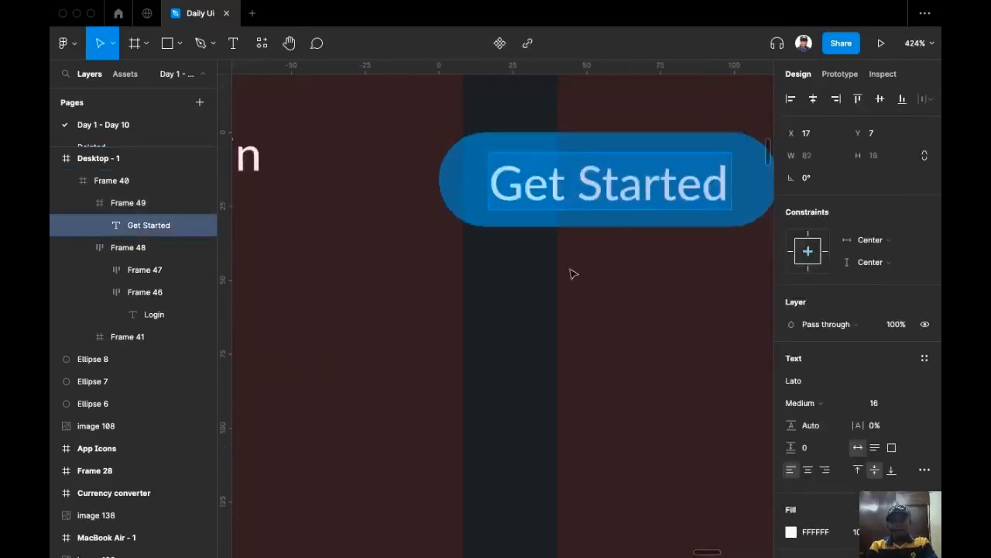
{"action": "scroll", "coordinate": [620, 172], "scroll_direction": "right", "scroll_amount": 2}
{"action": "scroll", "coordinate": [585, 160], "scroll_direction": "up", "scroll_amount": 1}
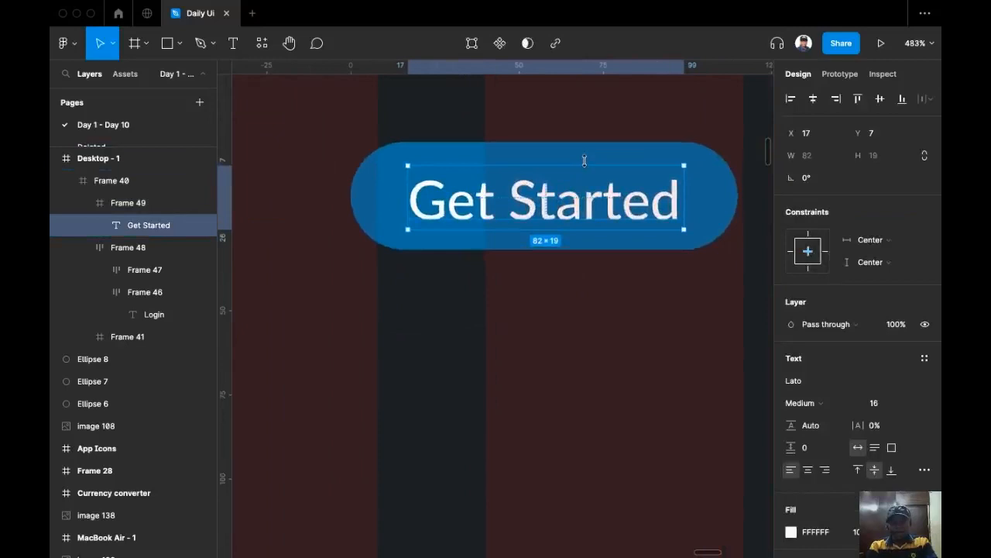
{"action": "left_click_drag", "start_coordinate": [587, 165], "coordinate": [591, 178]}
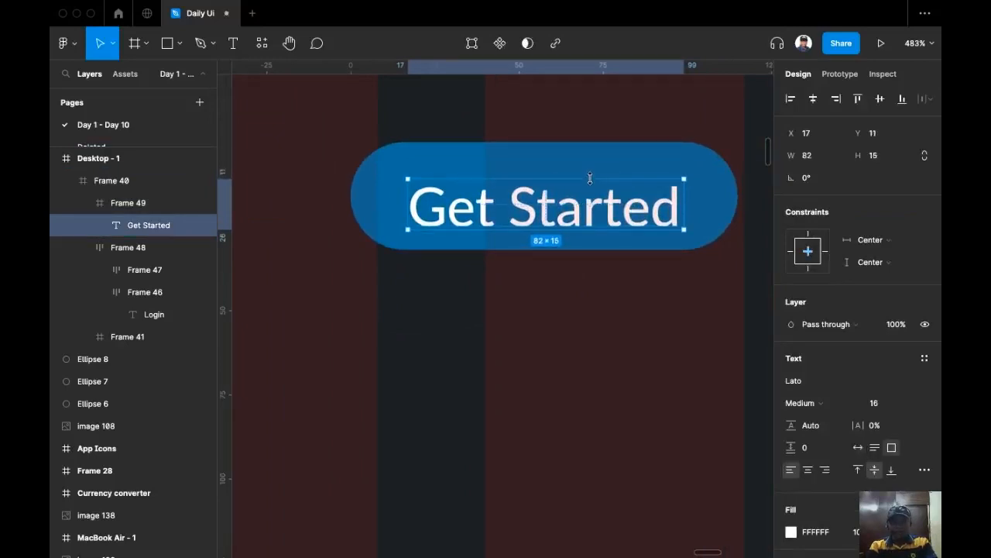
{"action": "left_click", "coordinate": [880, 100]}
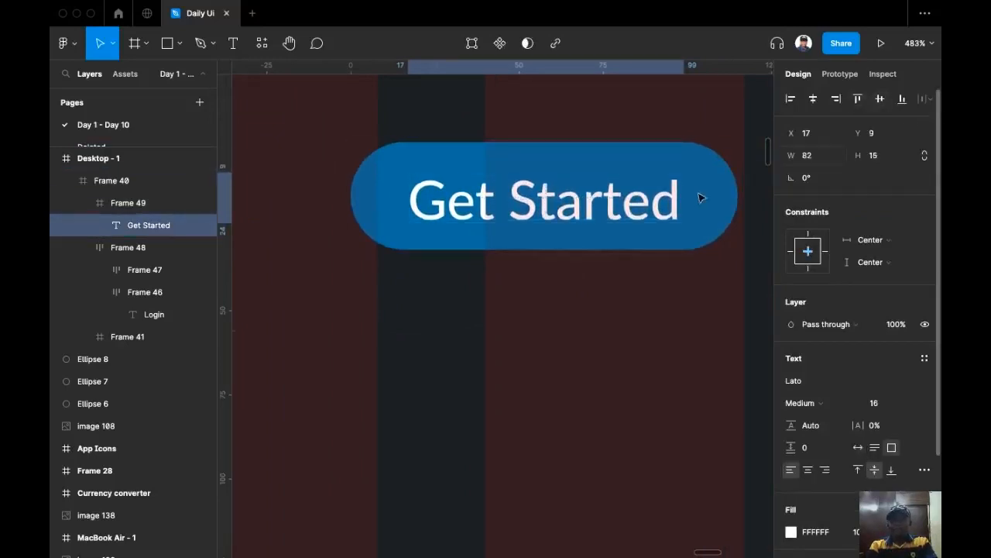
Set the vertical text alignment of the Get Started label to bottom
{"action": "left_click", "coordinate": [585, 211], "text": "shift"}
{"action": "double_click", "coordinate": [600, 206]}
{"action": "double_click", "coordinate": [605, 206]}
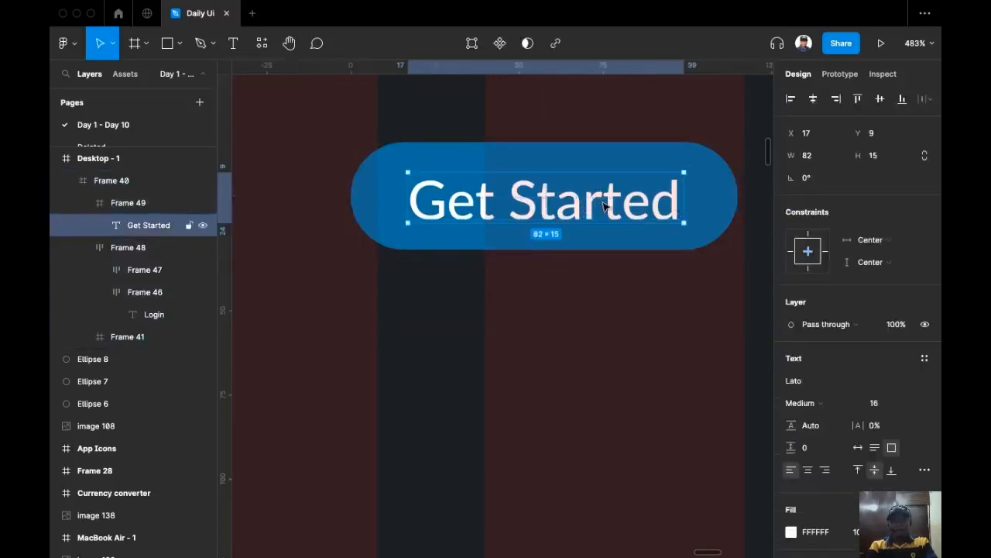
{"action": "left_click", "coordinate": [858, 471]}
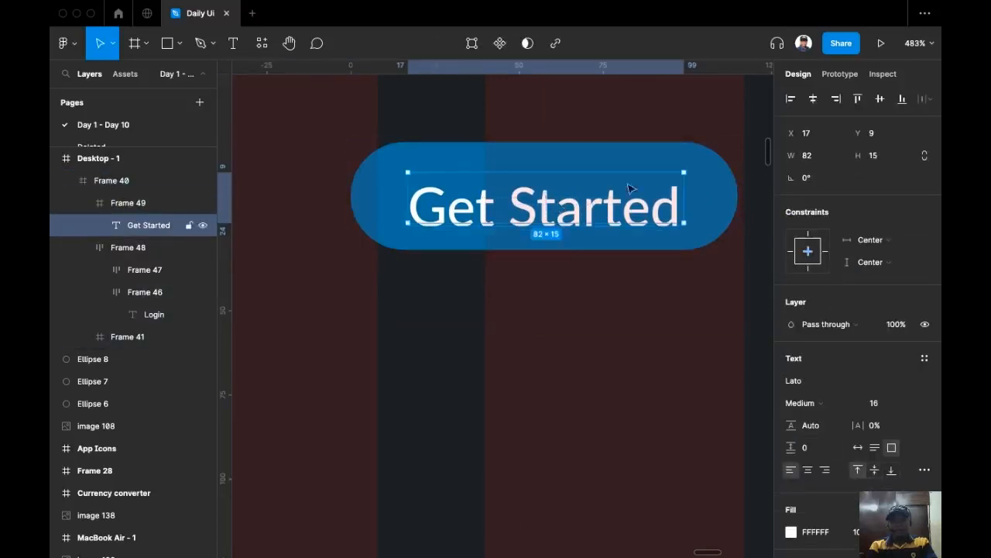
{"action": "left_click", "coordinate": [890, 470]}
{"action": "scroll", "coordinate": [528, 170], "scroll_direction": "down", "scroll_amount": 5}
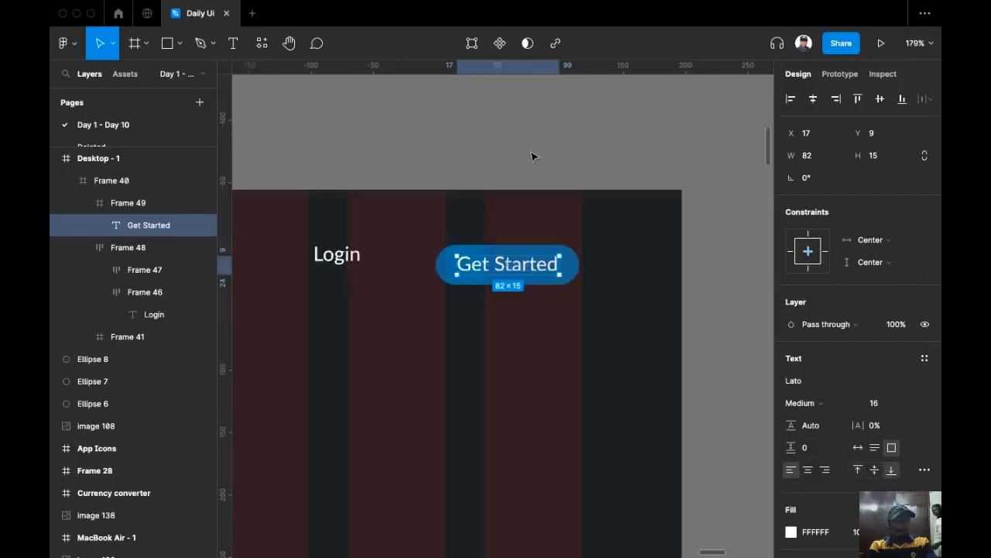
{"action": "left_click", "coordinate": [532, 158]}
Add a two-line text below the Continental logo reading "Er are enabling a" and "global Shit"
{"action": "scroll", "coordinate": [555, 133], "scroll_direction": "down", "scroll_amount": 2}
{"action": "scroll", "coordinate": [556, 133], "scroll_direction": "down", "scroll_amount": 10}
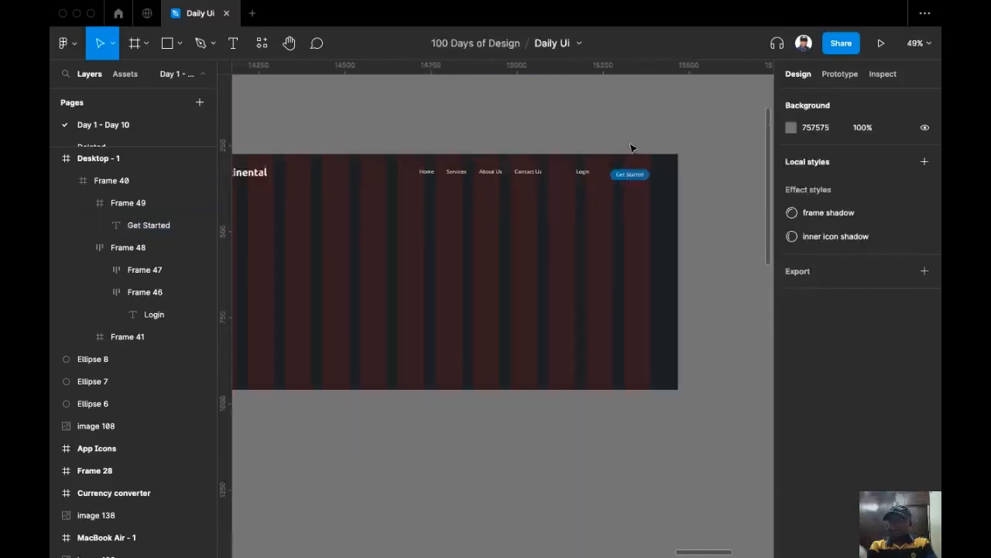
{"action": "scroll", "coordinate": [614, 124], "scroll_direction": "left", "scroll_amount": 2}
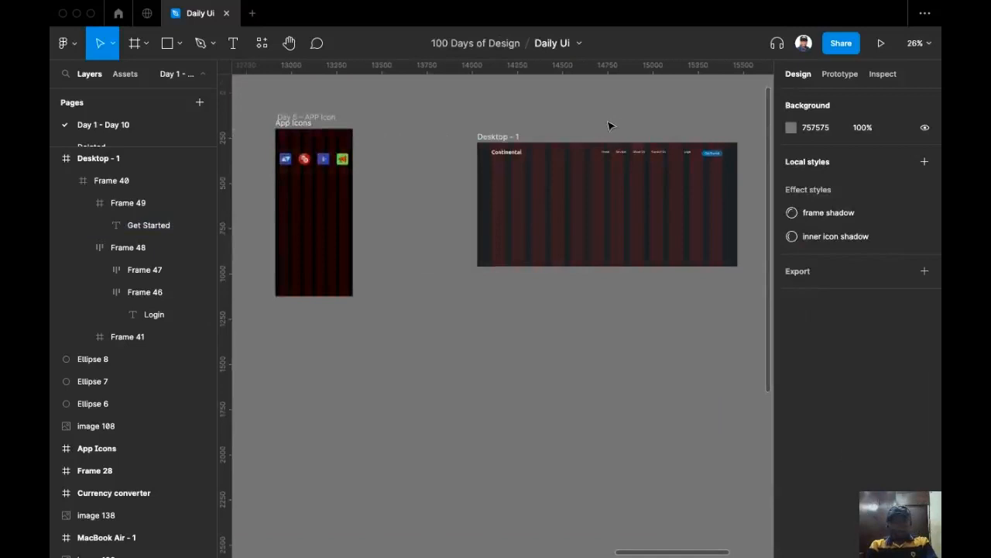
{"action": "scroll", "coordinate": [609, 125], "scroll_direction": "right", "scroll_amount": 3}
{"action": "scroll", "coordinate": [519, 268], "scroll_direction": "up", "scroll_amount": 3}
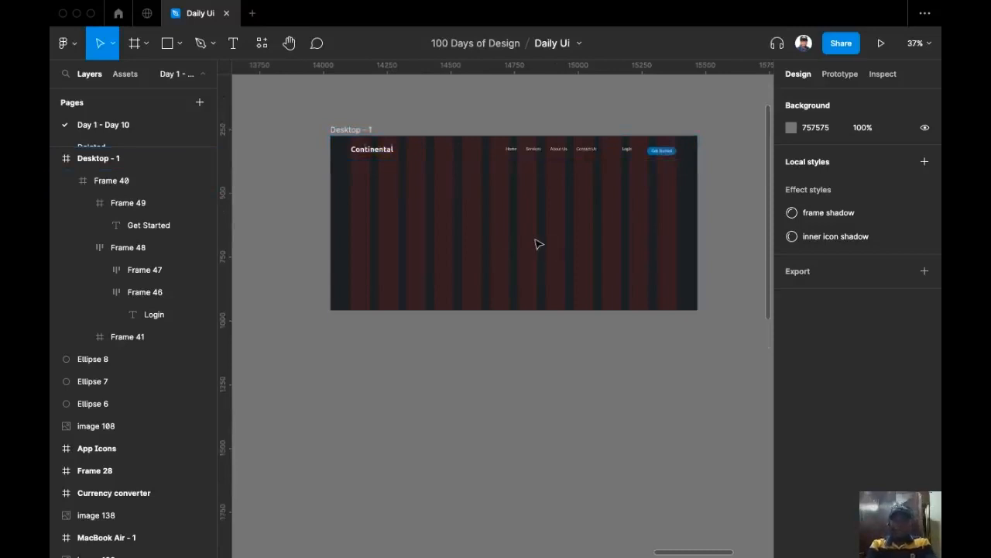
{"action": "left_click", "coordinate": [234, 44]}
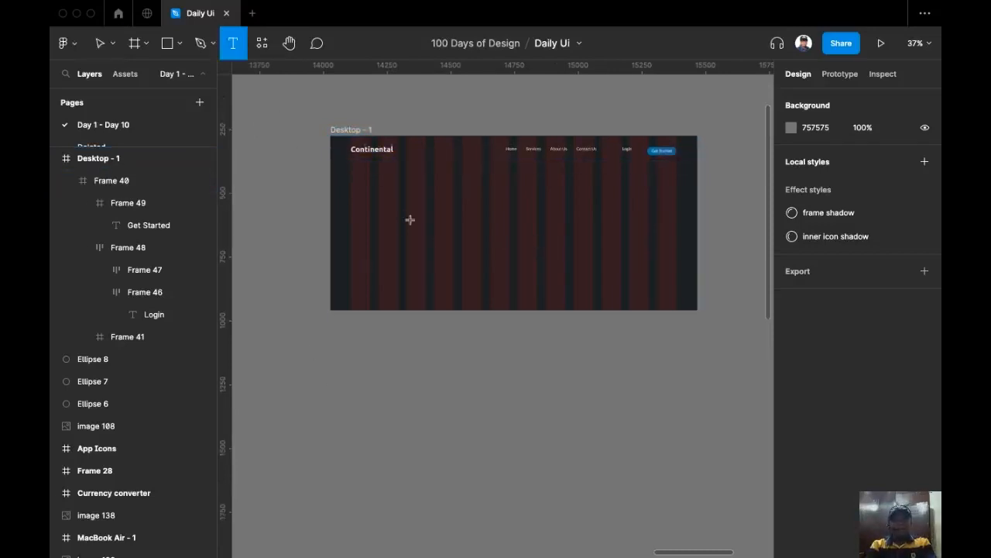
{"action": "left_click", "coordinate": [383, 188]}
{"action": "type", "text": "R"}
{"action": "type", "text": "r are "}
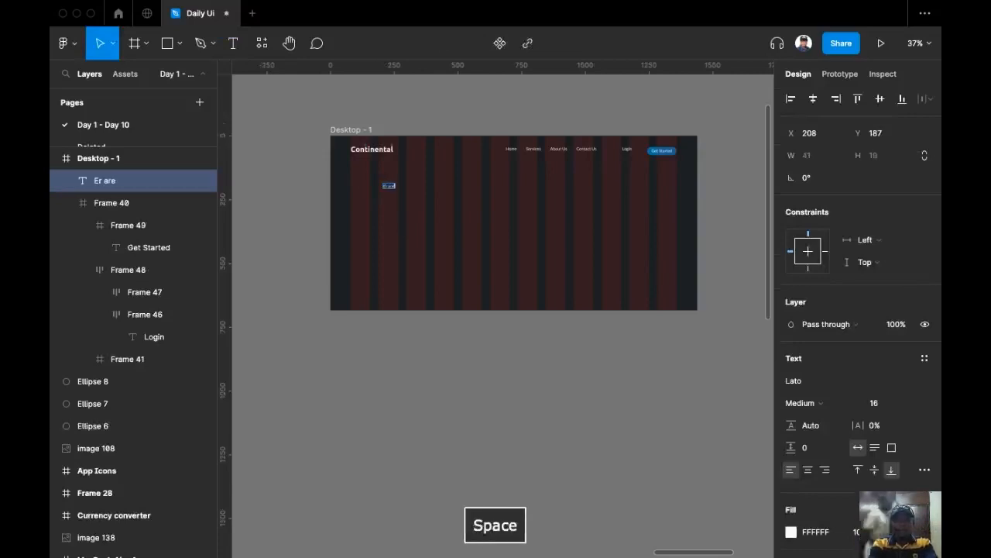
{"action": "type", "text": "ea"}
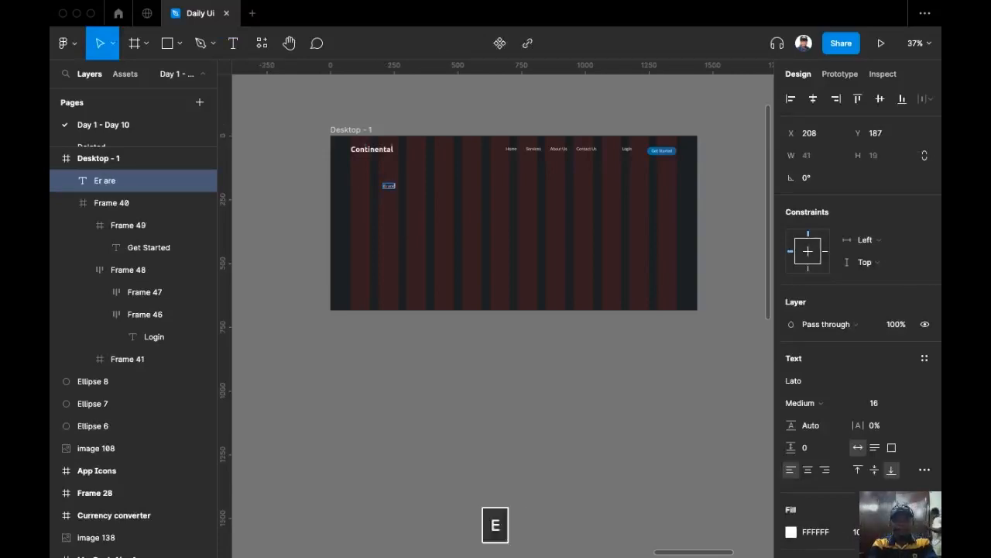
{"action": "key", "text": "BackSpace"}
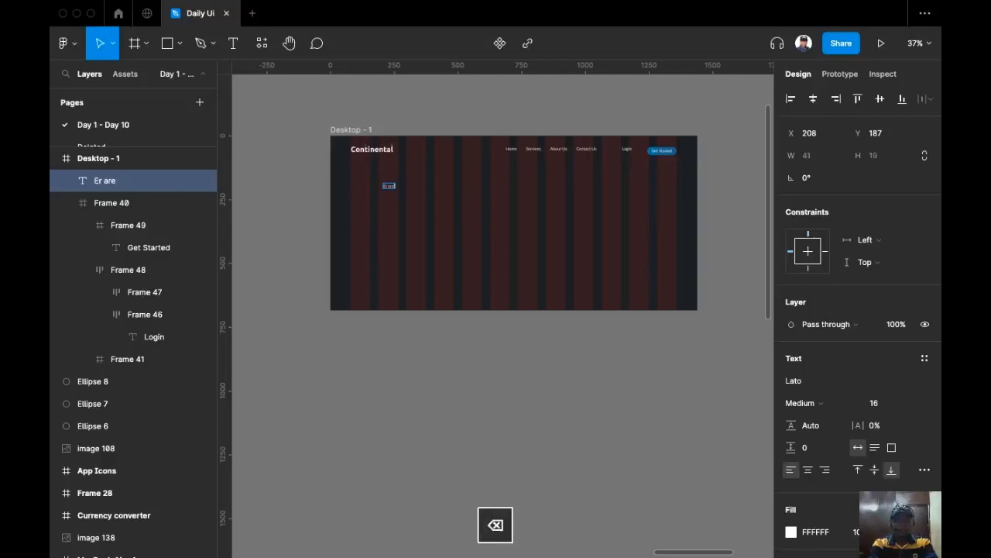
{"action": "type", "text": "enablin"}
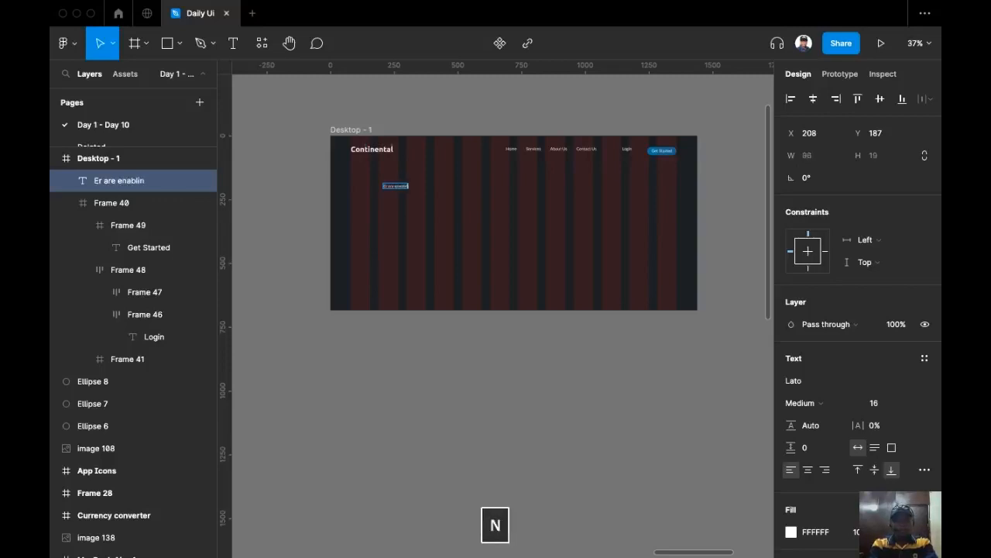
{"action": "type", "text": "g a"}
{"action": "key", "text": "Return"}
{"action": "type", "text": "globa"}
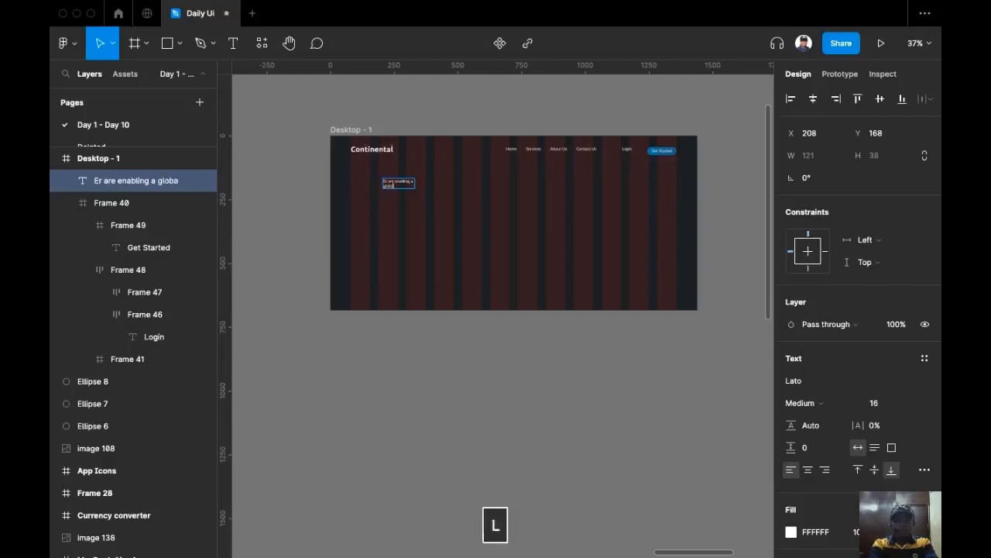
{"action": "type", "text": "l Shi"}
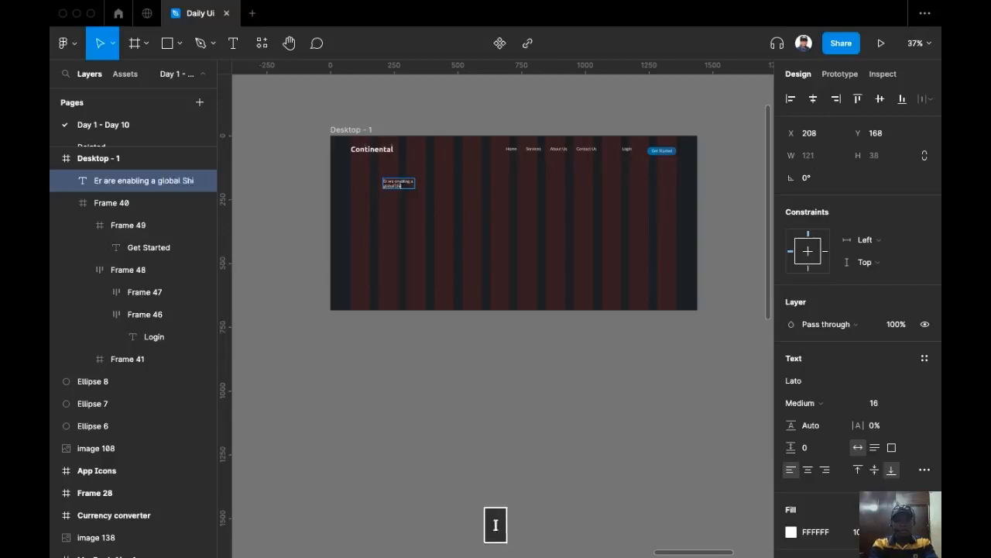
{"action": "key", "text": "Escape"}
Set the font size of the two-line headline text to 60
{"action": "scroll", "coordinate": [427, 239], "scroll_direction": "up", "scroll_amount": 3}
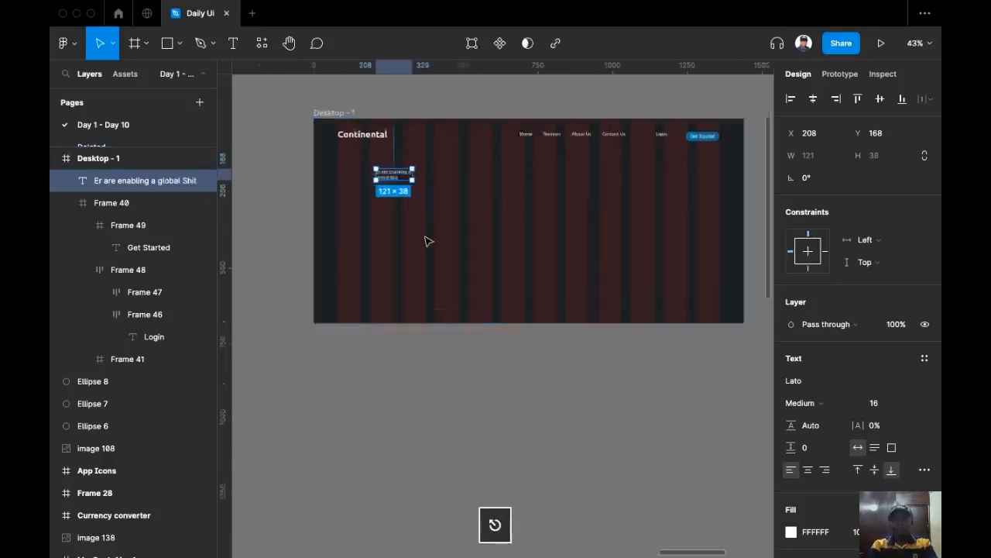
{"action": "left_click", "coordinate": [914, 409]}
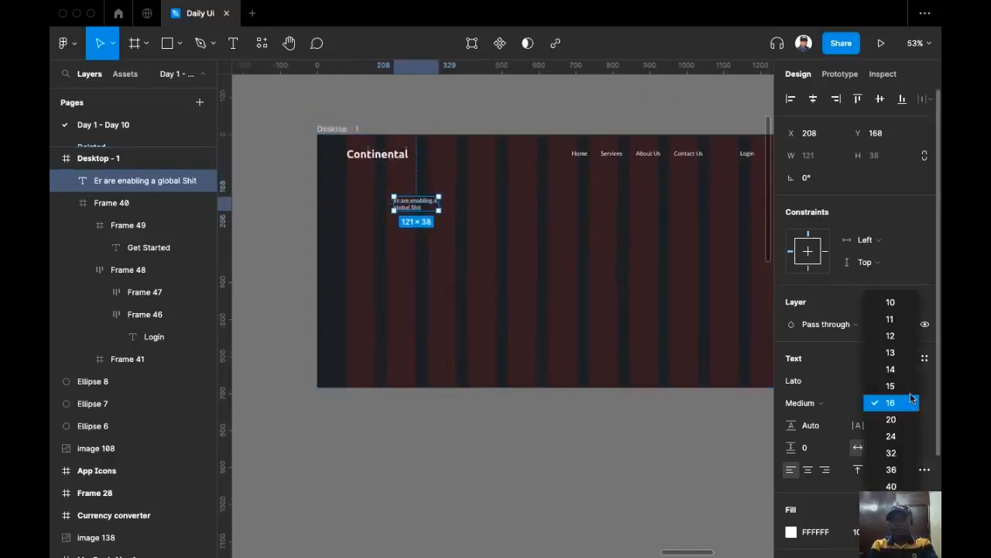
{"action": "scroll", "coordinate": [912, 481], "scroll_direction": "down", "scroll_amount": 1}
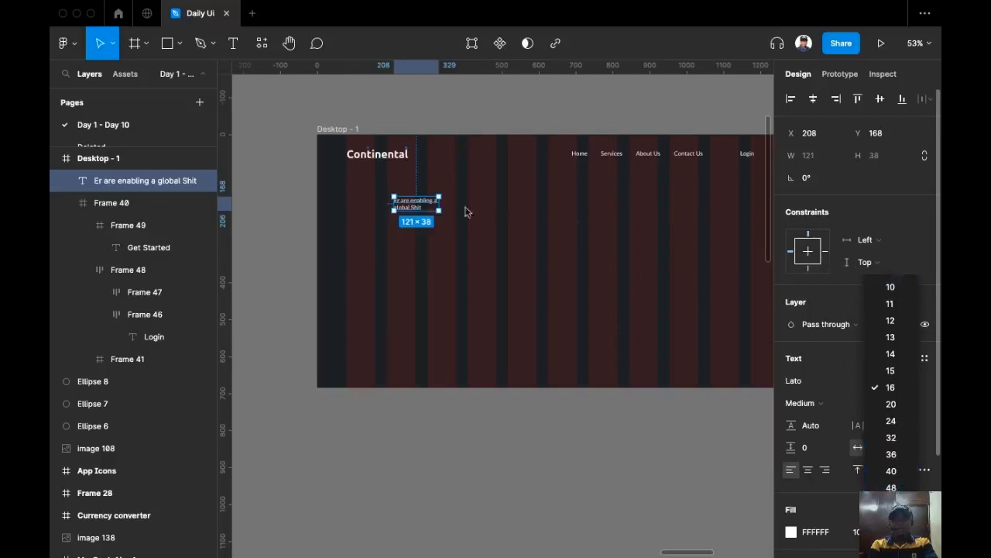
{"action": "left_click", "coordinate": [940, 220]}
{"action": "left_click", "coordinate": [897, 408]}
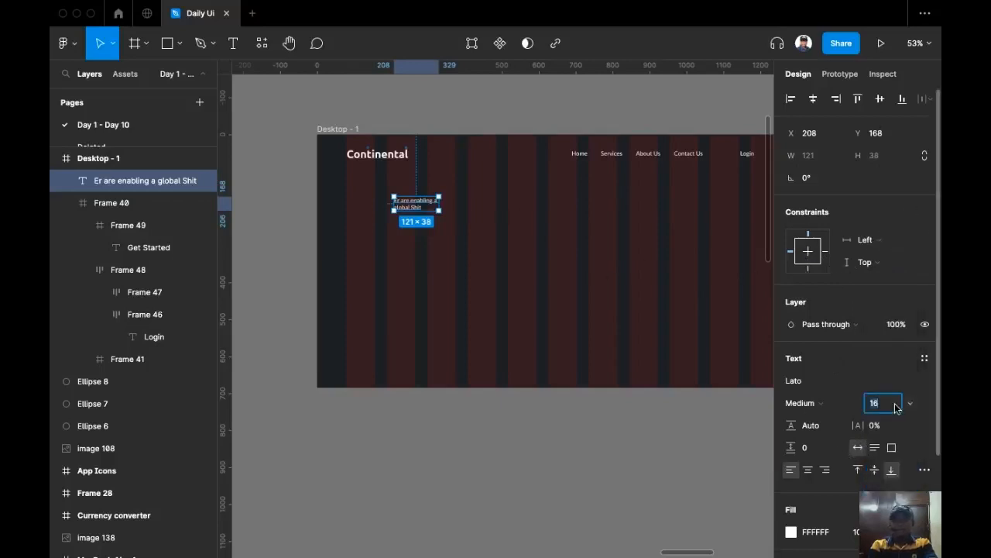
{"action": "type", "text": "16"}
{"action": "key", "text": "Return"}
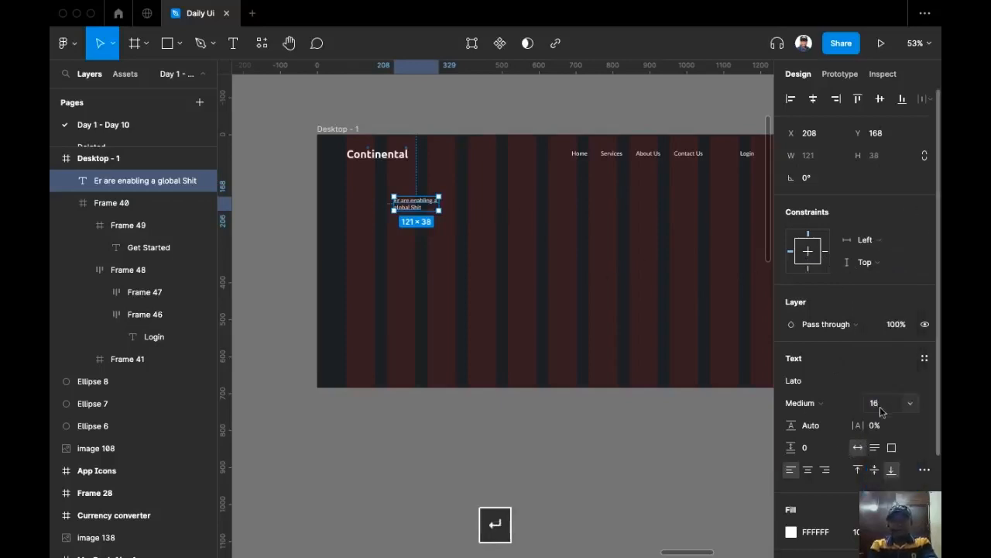
{"action": "left_click", "coordinate": [911, 403]}
{"action": "type", "text": "60"}
{"action": "key", "text": "Return"}
Move the headline lower in the hero frame and change its first word to "We"
{"action": "left_click_drag", "start_coordinate": [474, 182], "coordinate": [466, 251]}
{"action": "double_click", "coordinate": [395, 232]}
{"action": "double_click", "coordinate": [398, 243]}
{"action": "type", "text": "We"}
{"action": "key", "text": "Escape"}
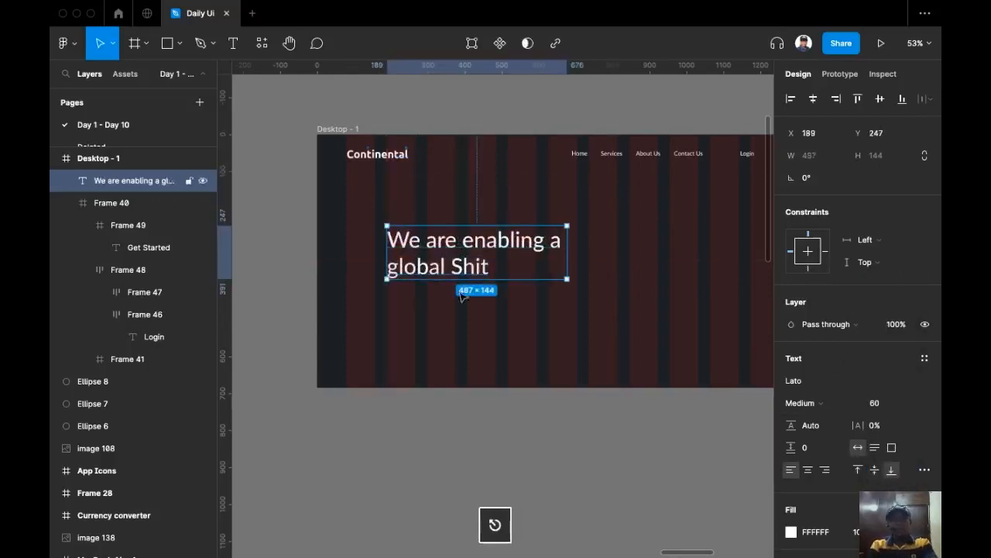
Set the headline's weight to ExtraBold and change its font family to Ubuntu
{"action": "left_click", "coordinate": [857, 404]}
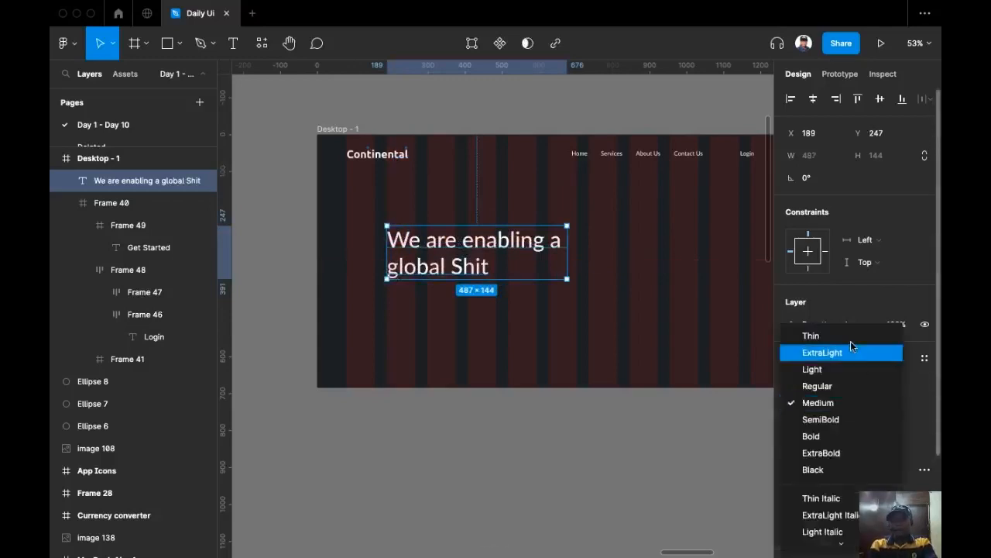
{"action": "left_click", "coordinate": [821, 453]}
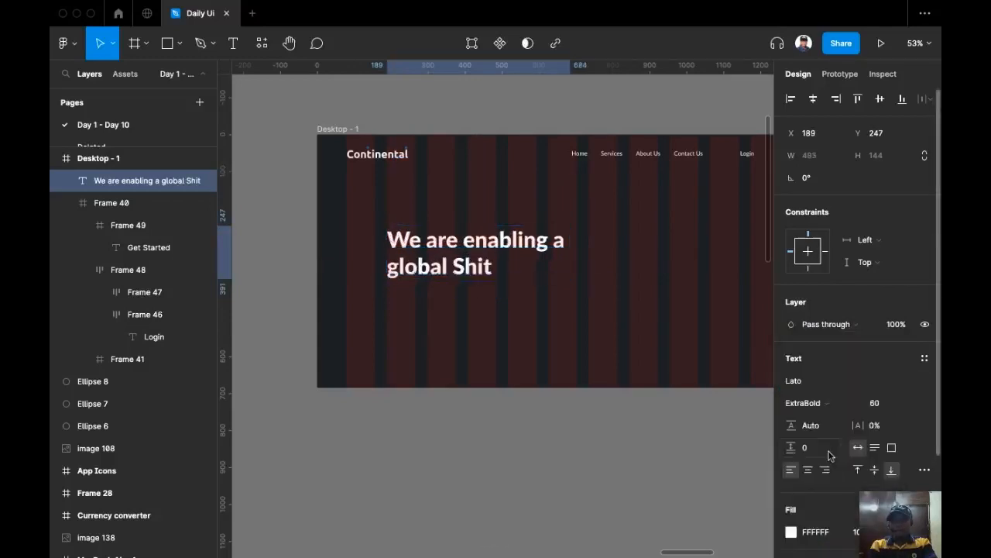
{"action": "left_click", "coordinate": [829, 381]}
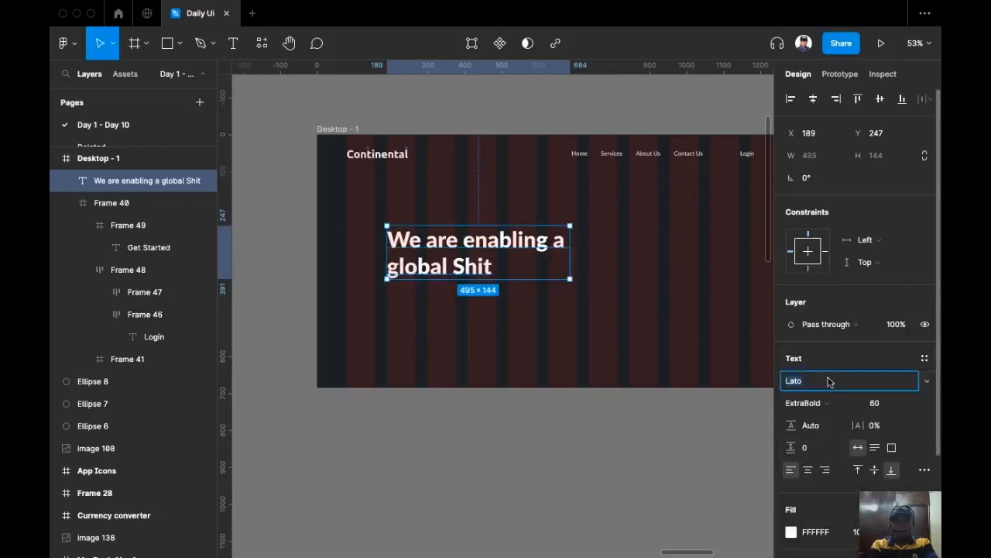
{"action": "type", "text": "Ubu"}
{"action": "key", "text": "BackSpace"}
{"action": "type", "text": "u"}
{"action": "key", "text": "Return"}
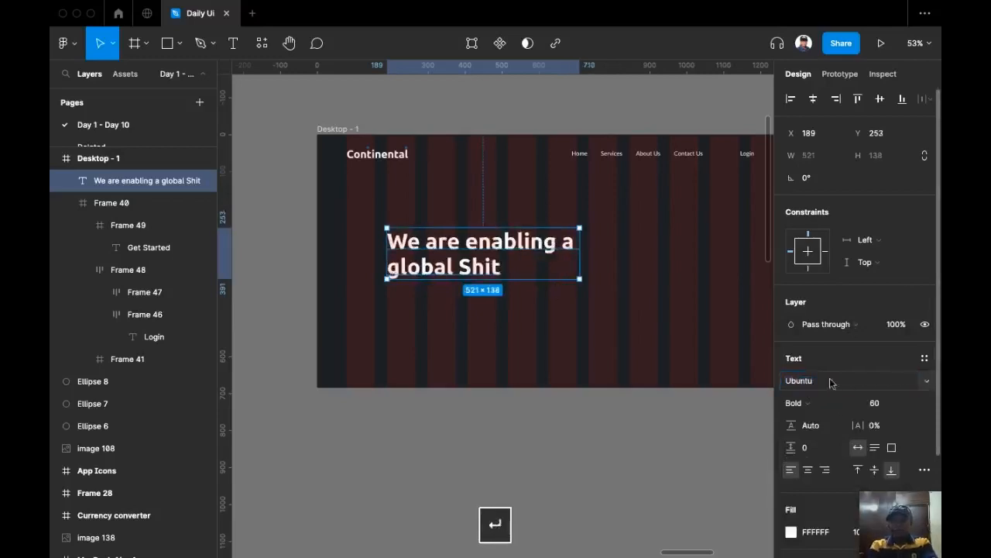
{"action": "left_click", "coordinate": [852, 405]}
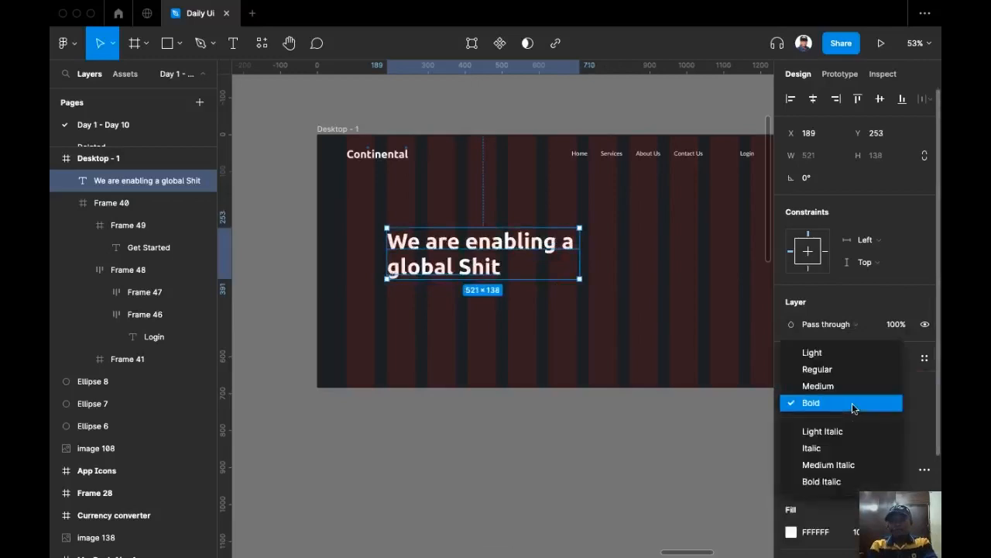
{"action": "left_click", "coordinate": [449, 306]}
Move the headline up to Y 217 and increase its line height to 143.9%
{"action": "scroll", "coordinate": [487, 261], "scroll_direction": "up", "scroll_amount": 4}
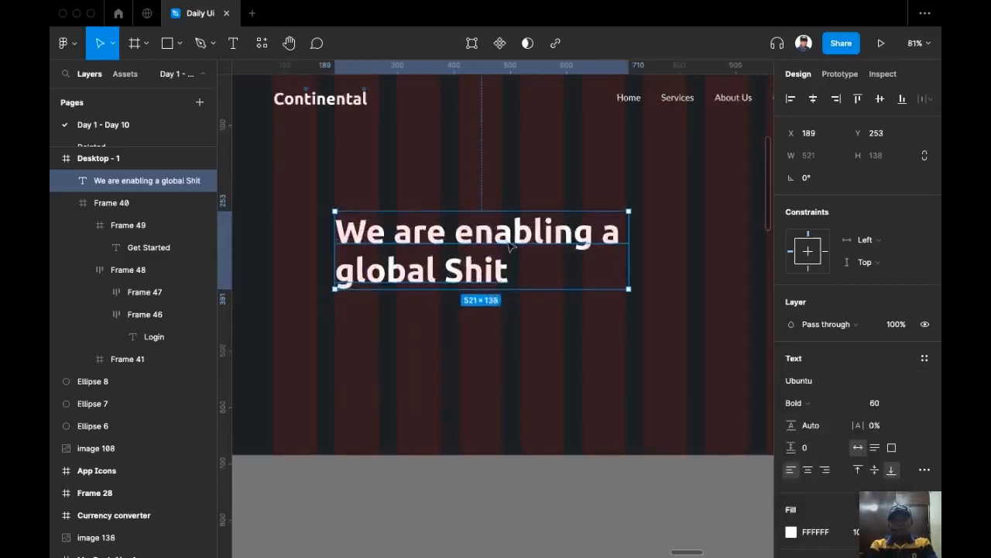
{"action": "left_click_drag", "start_coordinate": [510, 243], "coordinate": [509, 223]}
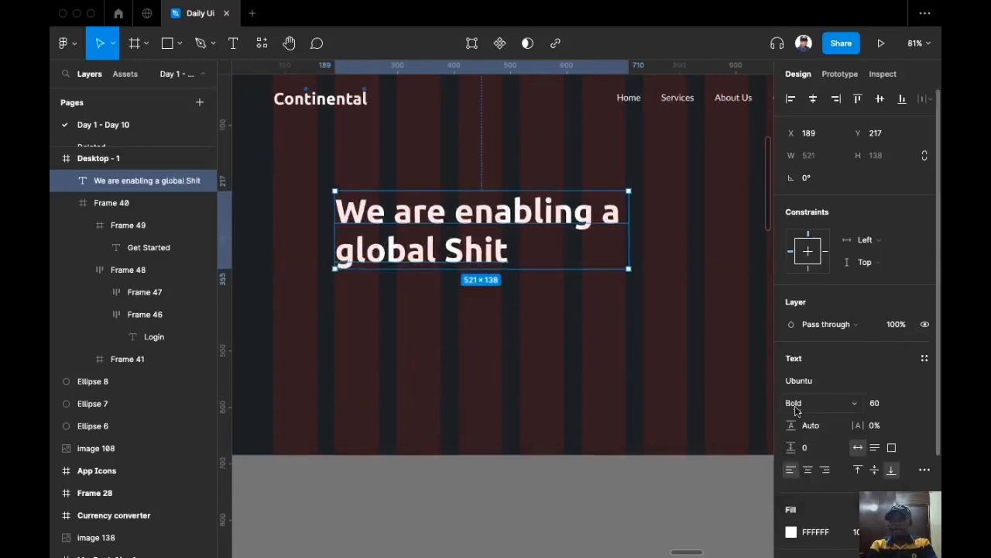
{"action": "left_click_drag", "start_coordinate": [791, 425], "coordinate": [823, 423]}
Capitalize the first letters of "Enabling" and "Global" in the headline
{"action": "scroll", "coordinate": [591, 394], "scroll_direction": "up", "scroll_amount": 3}
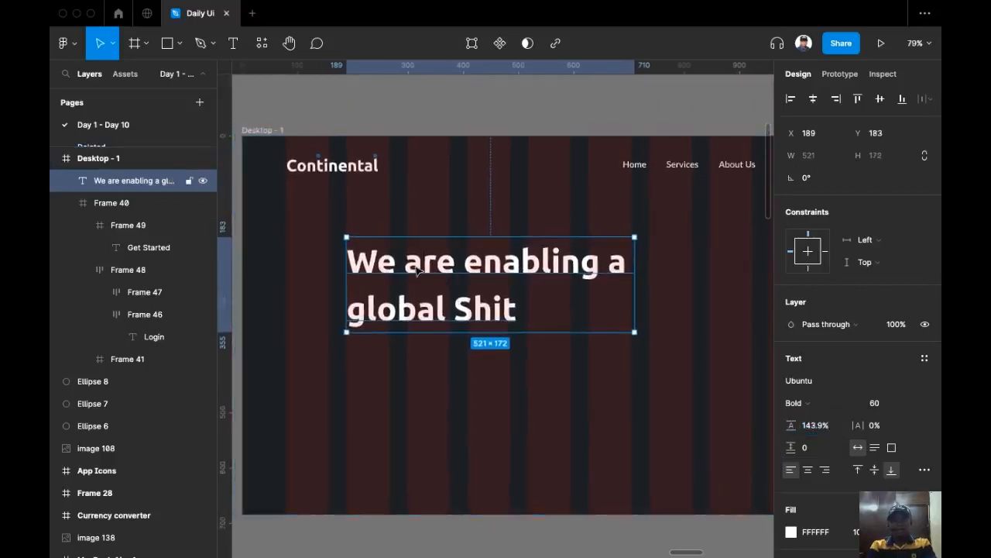
{"action": "double_click", "coordinate": [419, 270]}
{"action": "double_click", "coordinate": [478, 265]}
{"action": "left_click_drag", "start_coordinate": [480, 266], "coordinate": [468, 265]}
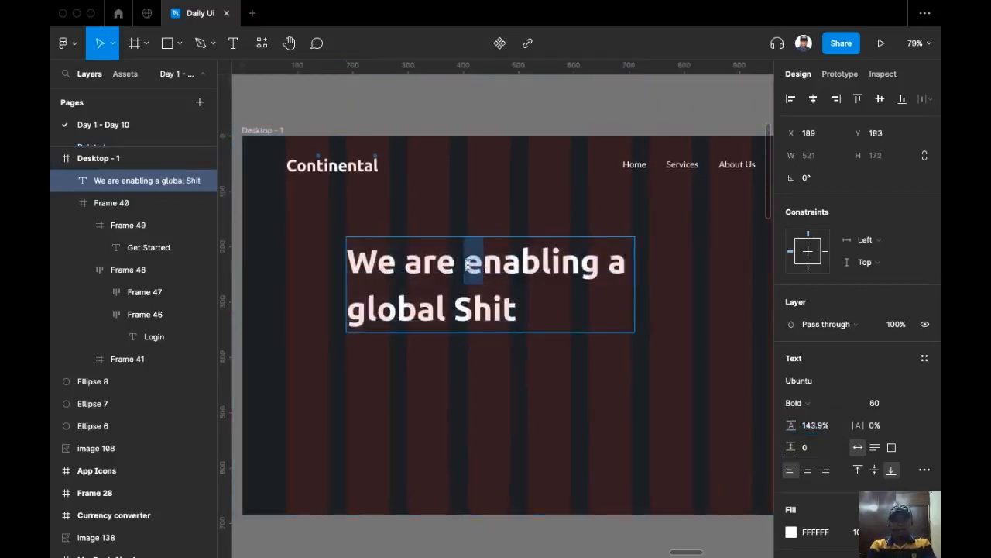
{"action": "type", "text": "E"}
{"action": "left_click_drag", "start_coordinate": [367, 313], "coordinate": [355, 313]}
{"action": "type", "text": "G"}
{"action": "left_click", "coordinate": [716, 326]}
{"action": "left_click", "coordinate": [716, 325]}
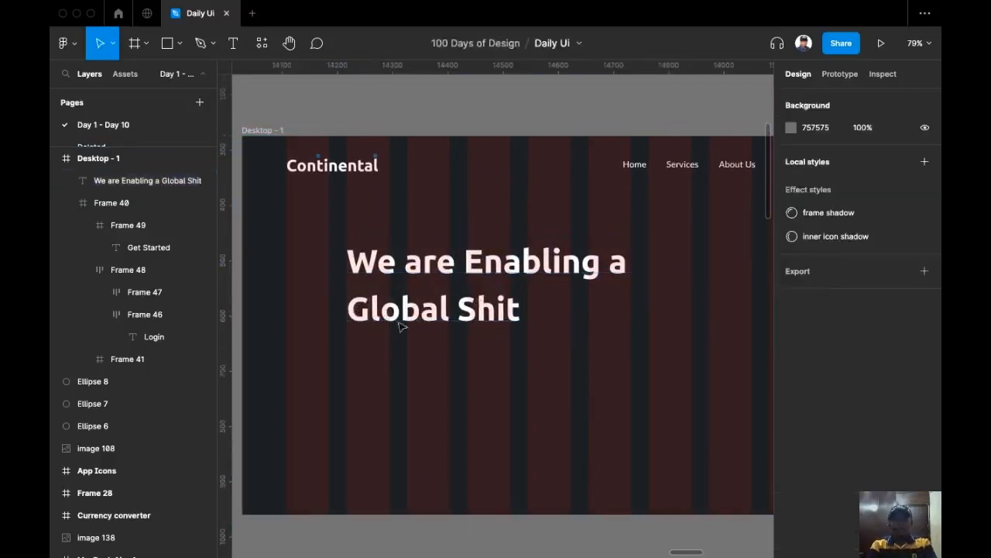
Place a copy of the blue palette circle in the hero frame beside the headline's second line
{"action": "double_click", "coordinate": [500, 274]}
{"action": "left_click", "coordinate": [505, 267]}
{"action": "double_click", "coordinate": [504, 267]}
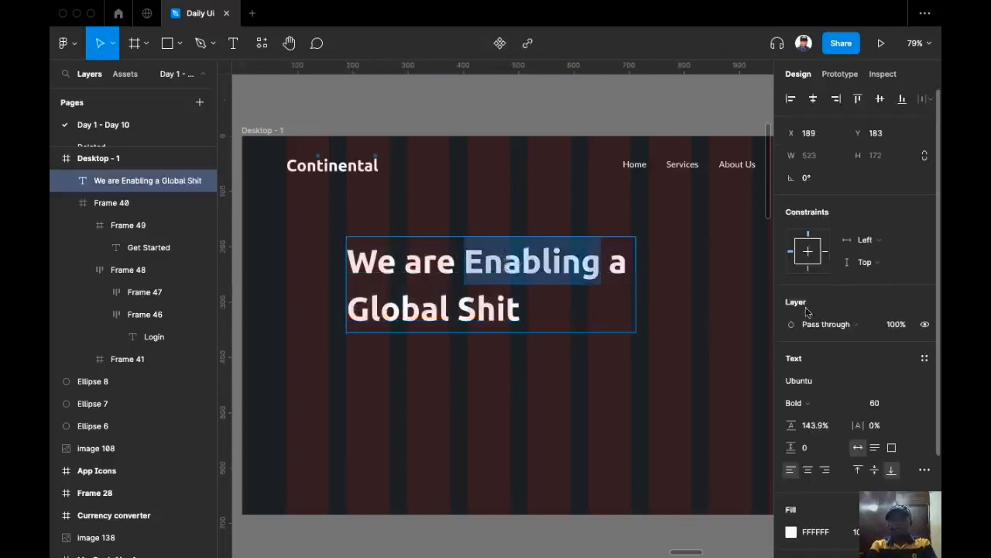
{"action": "scroll", "coordinate": [570, 343], "scroll_direction": "right", "scroll_amount": 3}
{"action": "scroll", "coordinate": [462, 374], "scroll_direction": "down", "scroll_amount": 5}
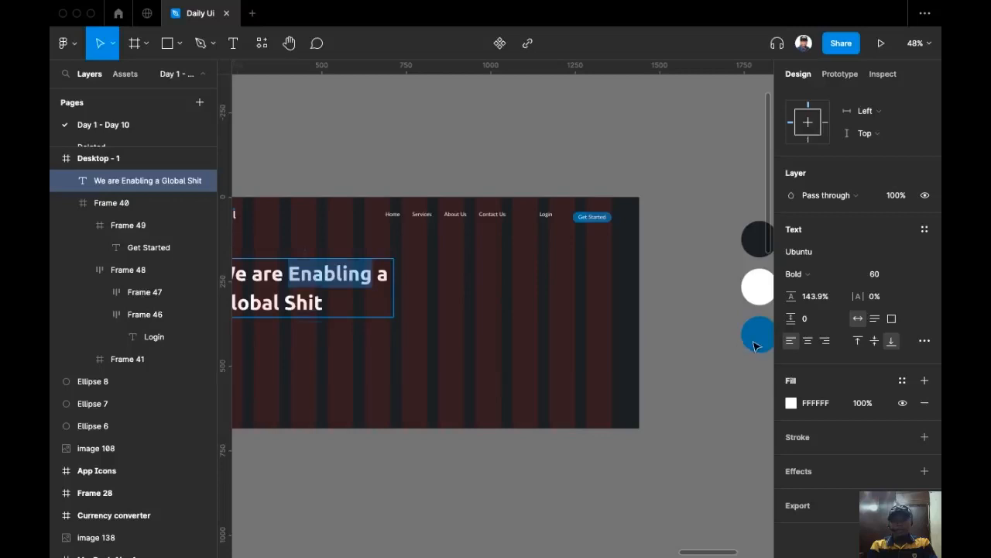
{"action": "key", "text": "Escape"}
{"action": "left_click", "coordinate": [755, 345]}
{"action": "left_click_drag", "start_coordinate": [755, 335], "coordinate": [354, 310], "text": "alt"}
Recolor the headline word "Enabling" to 016CA7 by sampling the blue circle with the eyedropper
{"action": "scroll", "coordinate": [283, 298], "scroll_direction": "up", "scroll_amount": 5}
{"action": "scroll", "coordinate": [283, 298], "scroll_direction": "left", "scroll_amount": 5}
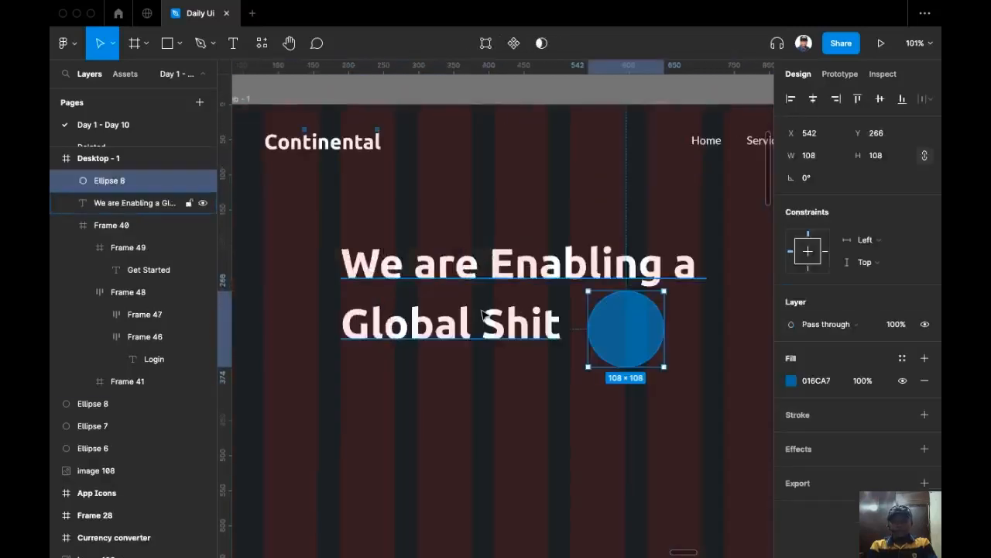
{"action": "double_click", "coordinate": [601, 267]}
{"action": "double_click", "coordinate": [600, 268]}
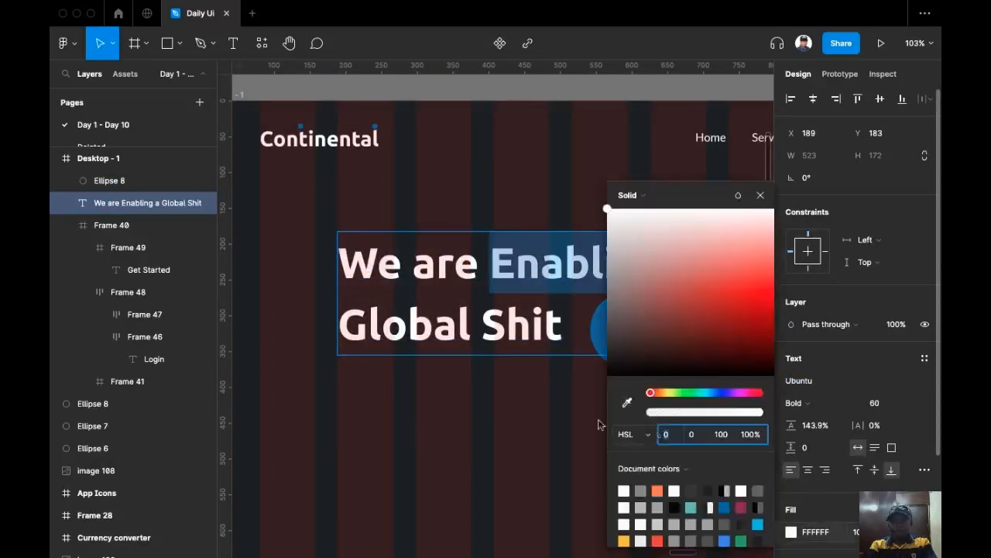
{"action": "scroll", "coordinate": [473, 407], "scroll_direction": "right", "scroll_amount": 2}
{"action": "left_click", "coordinate": [627, 401]}
{"action": "left_click", "coordinate": [565, 306]}
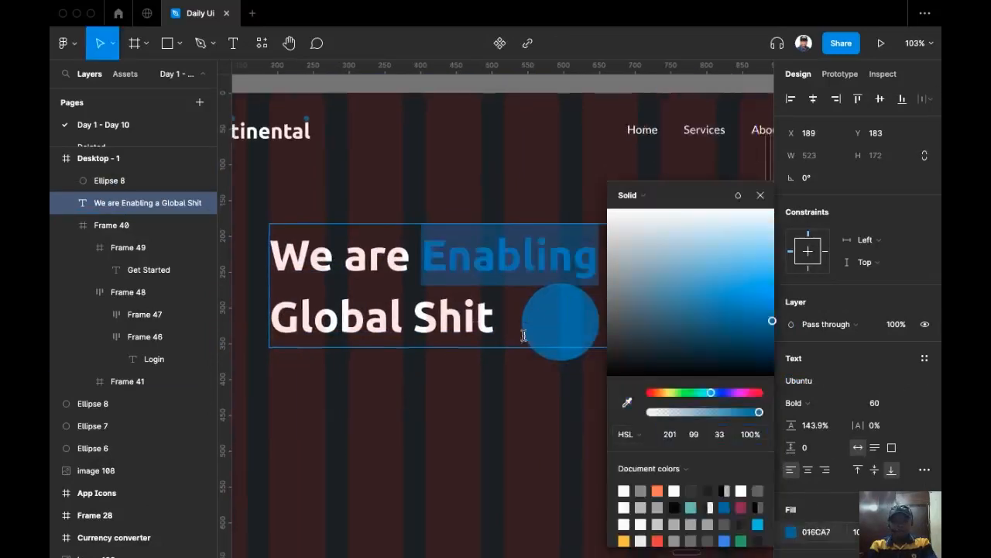
Recolor the headline word "Global" to the same sampled blue, 016CA7
{"action": "scroll", "coordinate": [410, 331], "scroll_direction": "right", "scroll_amount": 2}
{"action": "scroll", "coordinate": [410, 332], "scroll_direction": "down", "scroll_amount": 1}
{"action": "double_click", "coordinate": [360, 294]}
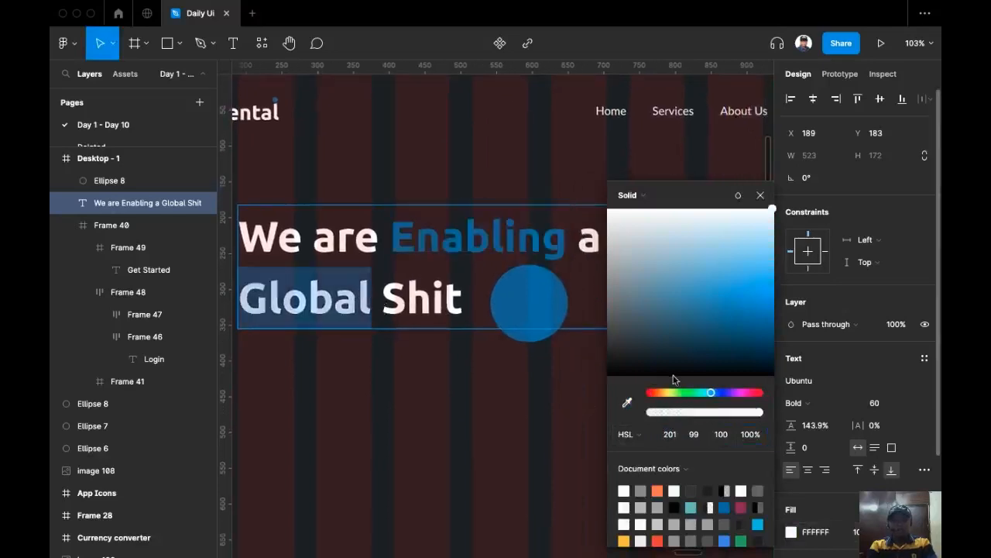
{"action": "left_click", "coordinate": [626, 401]}
{"action": "left_click", "coordinate": [552, 327]}
Delete the blue circle copy beside the headline
{"action": "scroll", "coordinate": [503, 391], "scroll_direction": "right", "scroll_amount": 1}
{"action": "scroll", "coordinate": [471, 387], "scroll_direction": "down", "scroll_amount": 3}
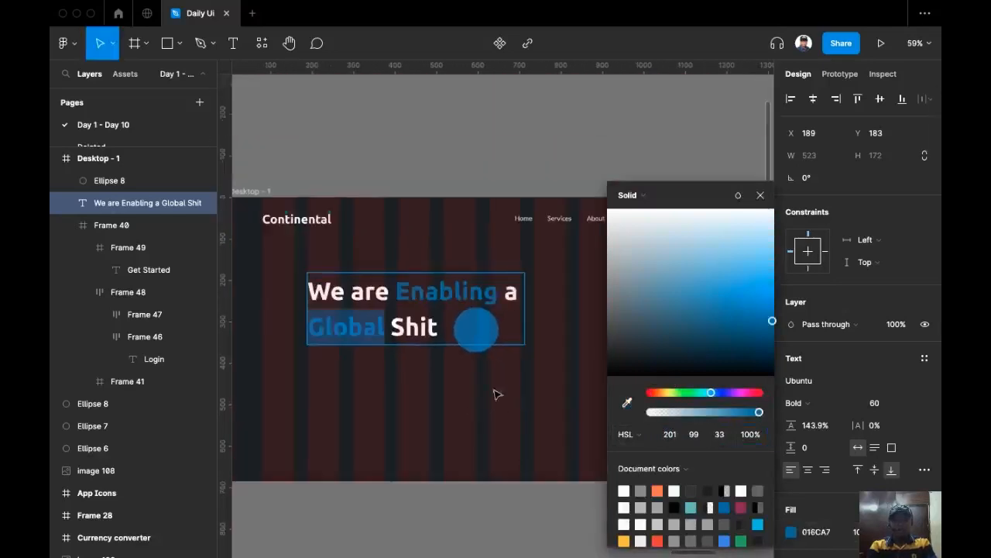
{"action": "key", "text": "Escape"}
{"action": "left_click", "coordinate": [474, 329]}
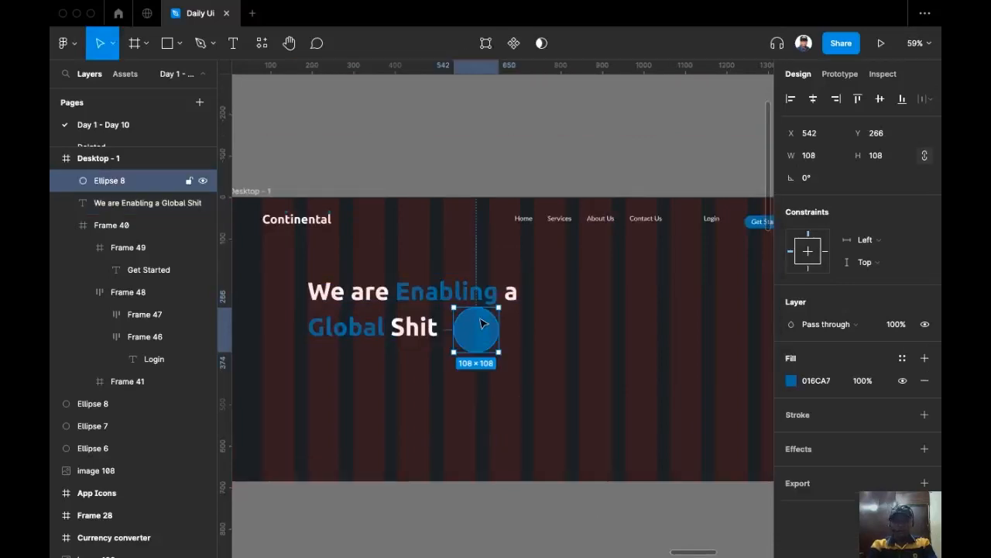
{"action": "key", "text": "BackSpace"}
Move the headline left so its edge lines up with the Continental logo
{"action": "scroll", "coordinate": [500, 338], "scroll_direction": "right", "scroll_amount": 1}
{"action": "scroll", "coordinate": [519, 353], "scroll_direction": "up", "scroll_amount": 1}
{"action": "scroll", "coordinate": [486, 279], "scroll_direction": "down", "scroll_amount": 3}
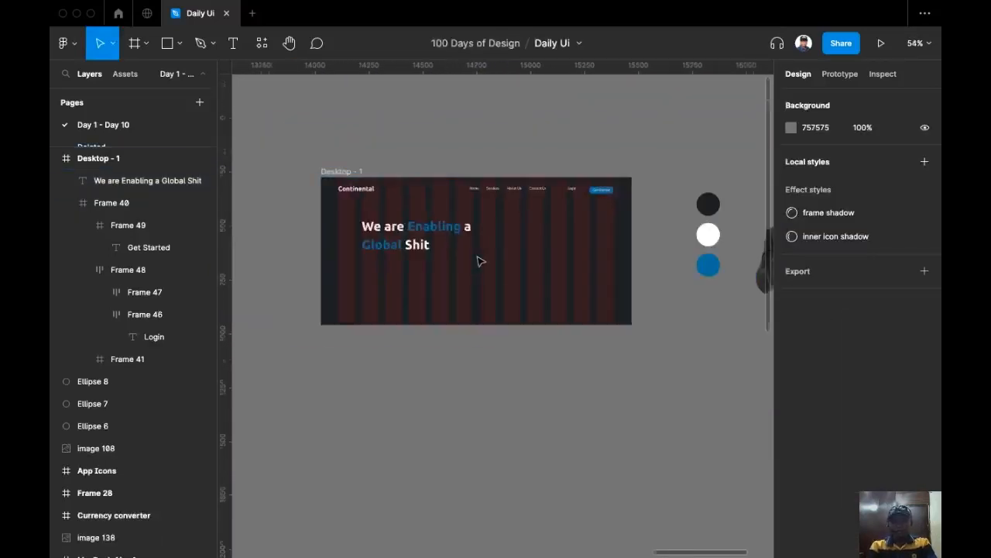
{"action": "scroll", "coordinate": [445, 347], "scroll_direction": "up", "scroll_amount": 4}
{"action": "left_click_drag", "start_coordinate": [443, 328], "coordinate": [395, 327]}
{"action": "left_click", "coordinate": [450, 161]}
Move the businessman photo into the right half of the hero frame, at about X 768, Y 100
{"action": "scroll", "coordinate": [460, 368], "scroll_direction": "down", "scroll_amount": 3}
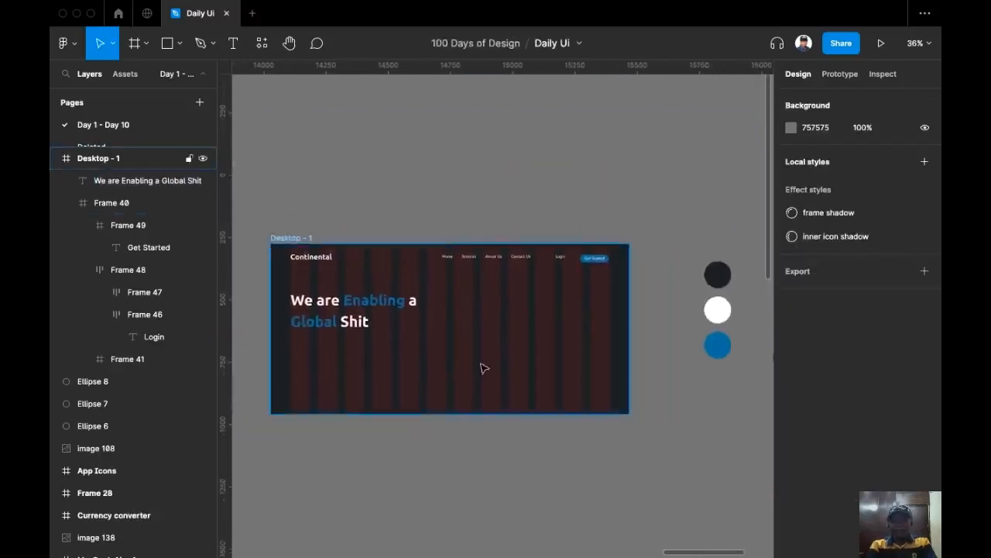
{"action": "scroll", "coordinate": [482, 368], "scroll_direction": "down", "scroll_amount": 2}
{"action": "left_click", "coordinate": [733, 341]}
{"action": "left_click_drag", "start_coordinate": [726, 341], "coordinate": [516, 364]}
{"action": "scroll", "coordinate": [514, 365], "scroll_direction": "up", "scroll_amount": 5}
{"action": "scroll", "coordinate": [542, 374], "scroll_direction": "left", "scroll_amount": 1}
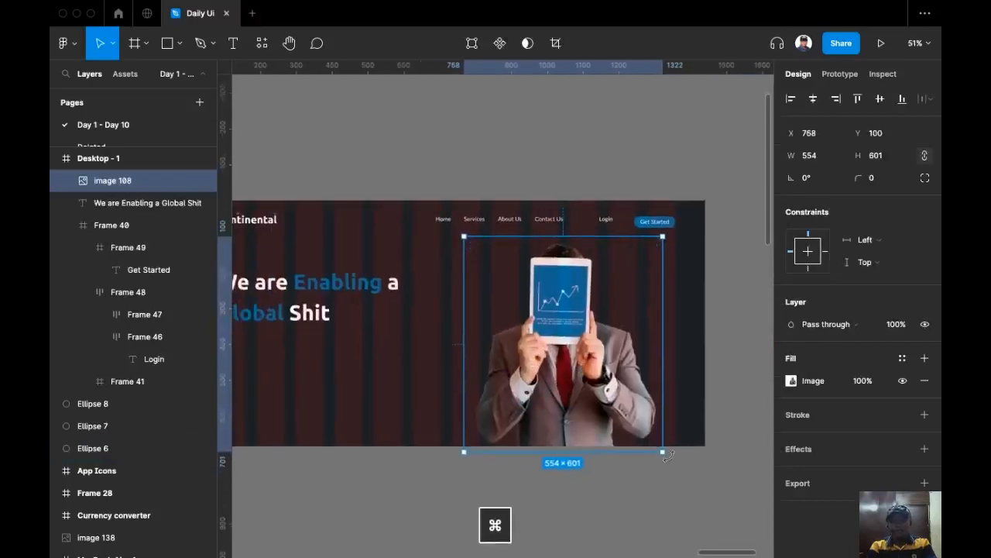
Scale the businessman photo down proportionally to about 452 × 490, placed at X 791, Y 100
{"action": "left_click_drag", "start_coordinate": [662, 451], "coordinate": [656, 348]}
{"action": "scroll", "coordinate": [624, 375], "scroll_direction": "left", "scroll_amount": 2}
{"action": "scroll", "coordinate": [635, 364], "scroll_direction": "right", "scroll_amount": 1}
{"action": "scroll", "coordinate": [633, 351], "scroll_direction": "down", "scroll_amount": 1}
{"action": "scroll", "coordinate": [633, 351], "scroll_direction": "right", "scroll_amount": 1}
{"action": "scroll", "coordinate": [621, 348], "scroll_direction": "up", "scroll_amount": 1}
{"action": "scroll", "coordinate": [619, 348], "scroll_direction": "up", "scroll_amount": 1}
{"action": "scroll", "coordinate": [619, 348], "scroll_direction": "left", "scroll_amount": 1}
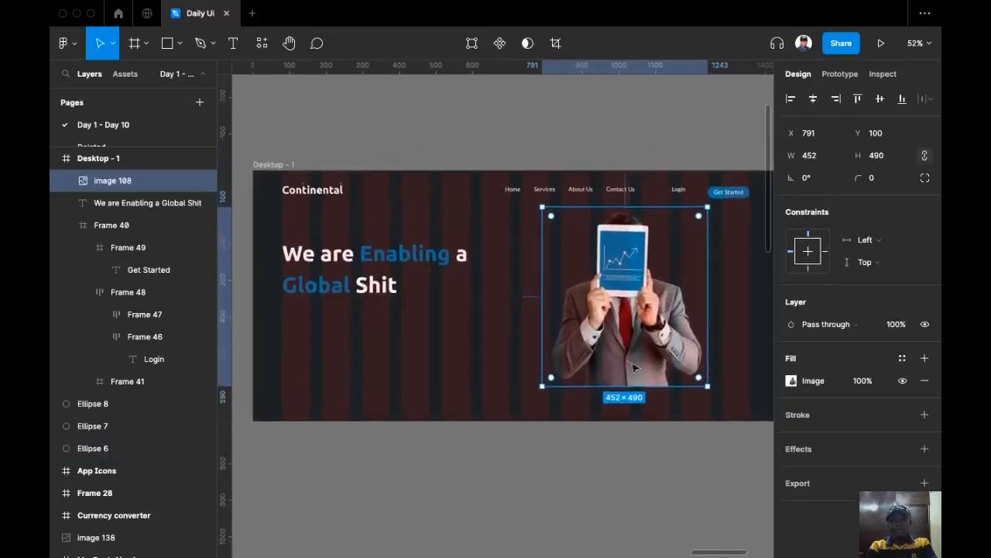
Draw a rectangle about 335 × 412, position it over the businessman's torso and send it behind the photo
{"action": "left_click", "coordinate": [168, 47]}
{"action": "scroll", "coordinate": [485, 203], "scroll_direction": "up", "scroll_amount": 2}
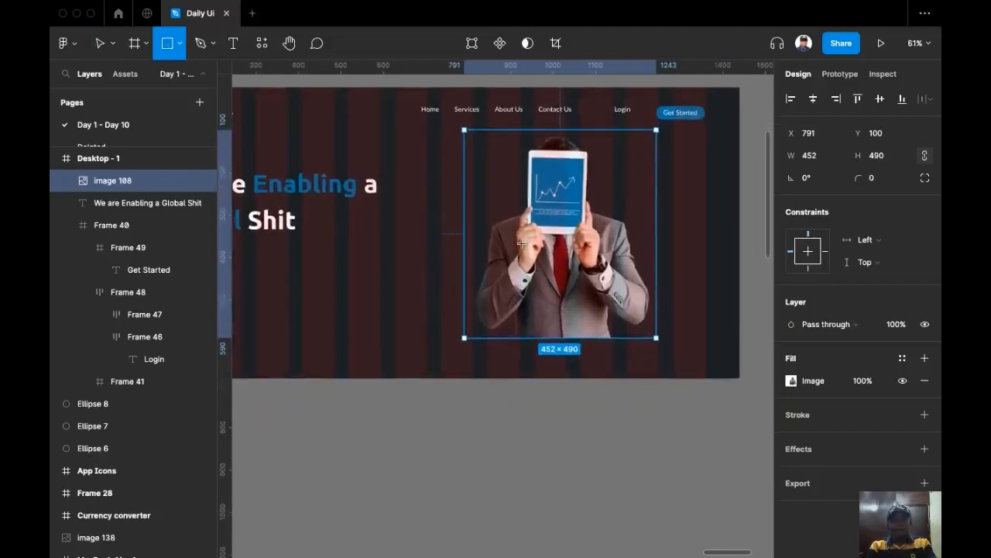
{"action": "scroll", "coordinate": [516, 237], "scroll_direction": "up", "scroll_amount": 4}
{"action": "scroll", "coordinate": [517, 236], "scroll_direction": "left", "scroll_amount": 4}
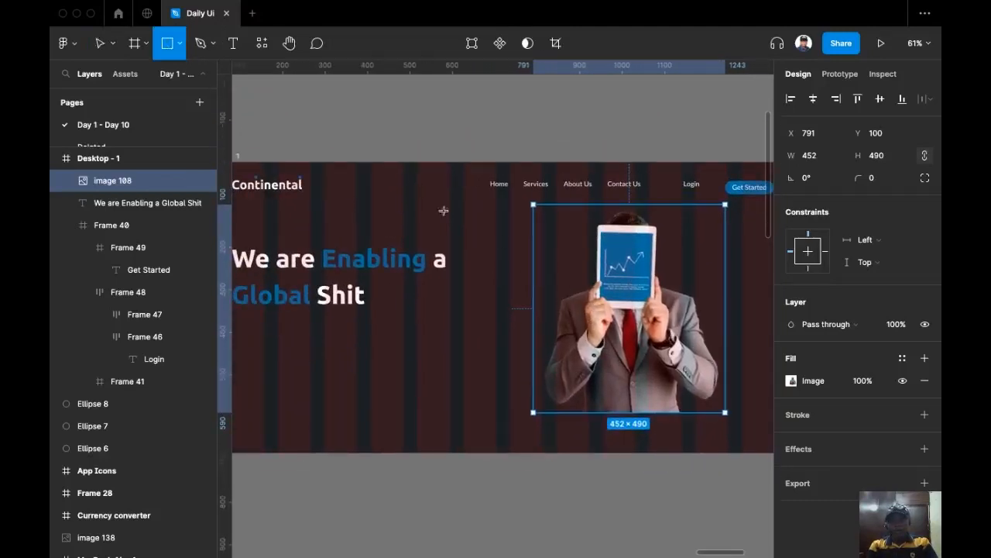
{"action": "left_click_drag", "start_coordinate": [472, 230], "coordinate": [573, 373]}
{"action": "scroll", "coordinate": [542, 310], "scroll_direction": "right", "scroll_amount": 2}
{"action": "left_click_drag", "start_coordinate": [483, 358], "coordinate": [548, 369]}
{"action": "key", "text": "bracketleft"}
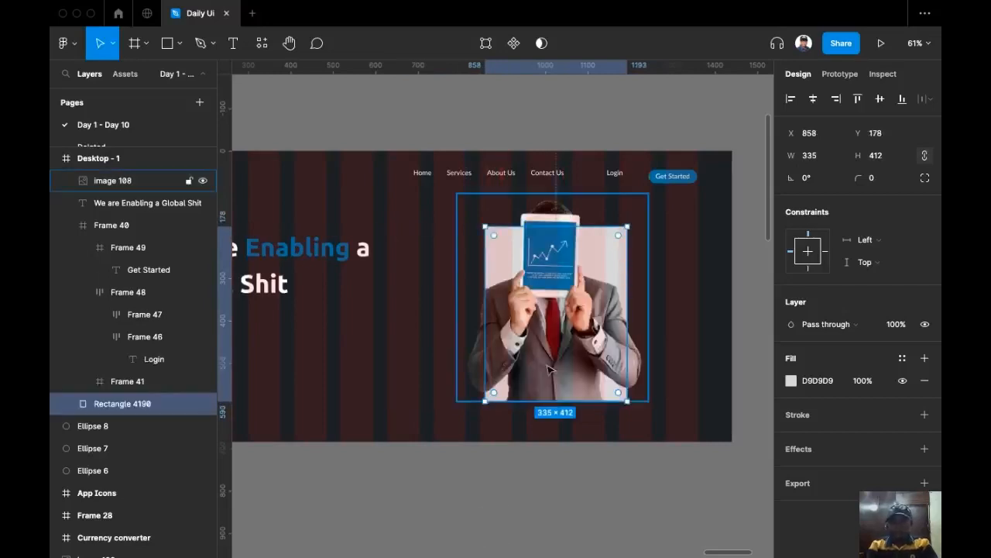
Round only the bottom-right corner point of the rectangle behind the photo with a radius of 31
{"action": "scroll", "coordinate": [548, 369], "scroll_direction": "up", "scroll_amount": 1}
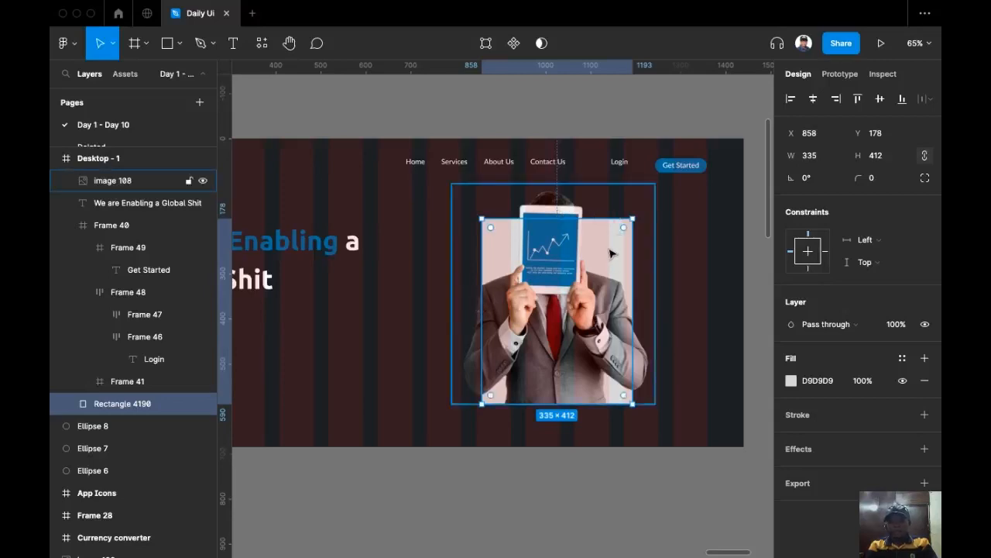
{"action": "key", "text": "Return"}
{"action": "left_click_drag", "start_coordinate": [668, 391], "coordinate": [611, 434]}
{"action": "left_click_drag", "start_coordinate": [793, 202], "coordinate": [833, 223]}
{"action": "scroll", "coordinate": [721, 274], "scroll_direction": "right", "scroll_amount": 1}
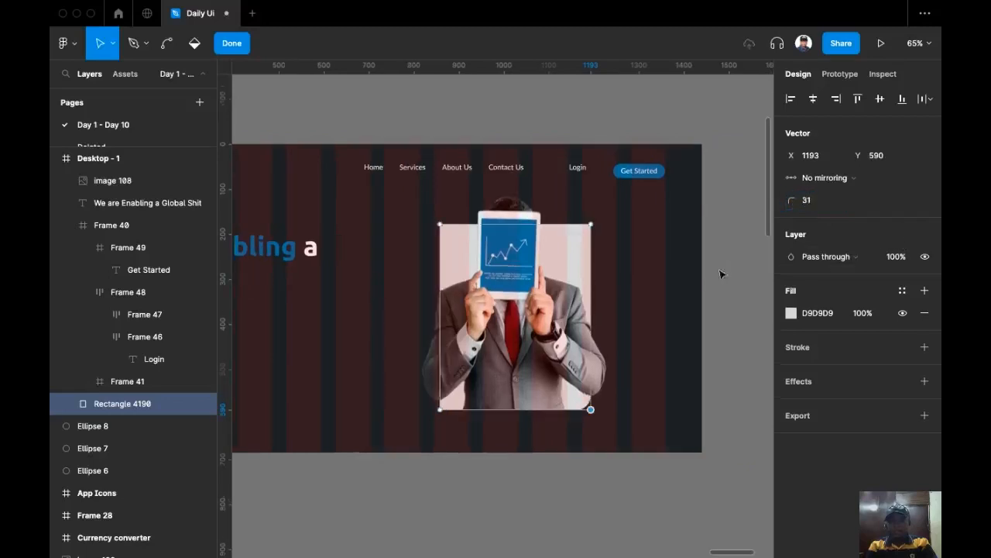
{"action": "left_click", "coordinate": [580, 266]}
{"action": "left_click", "coordinate": [600, 259]}
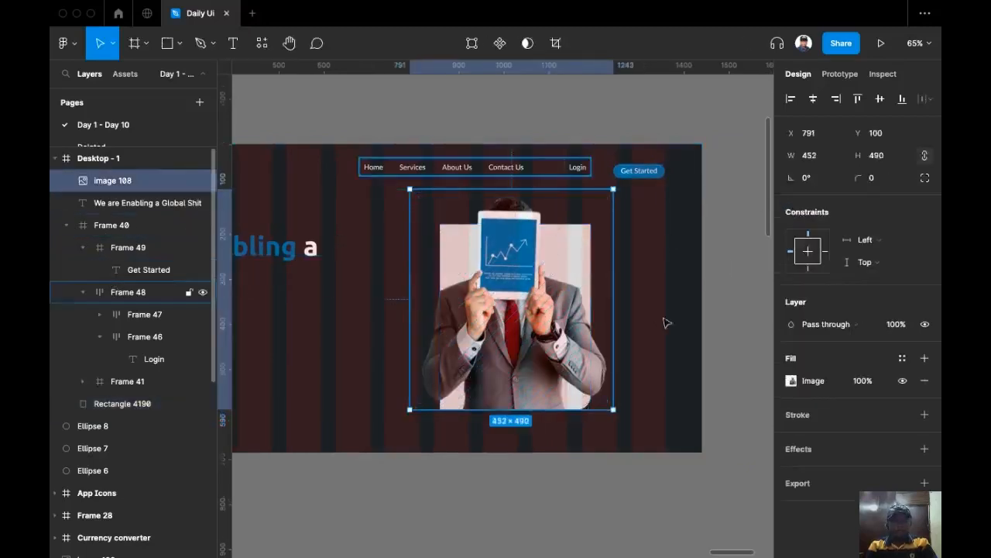
{"action": "key", "text": "Escape"}
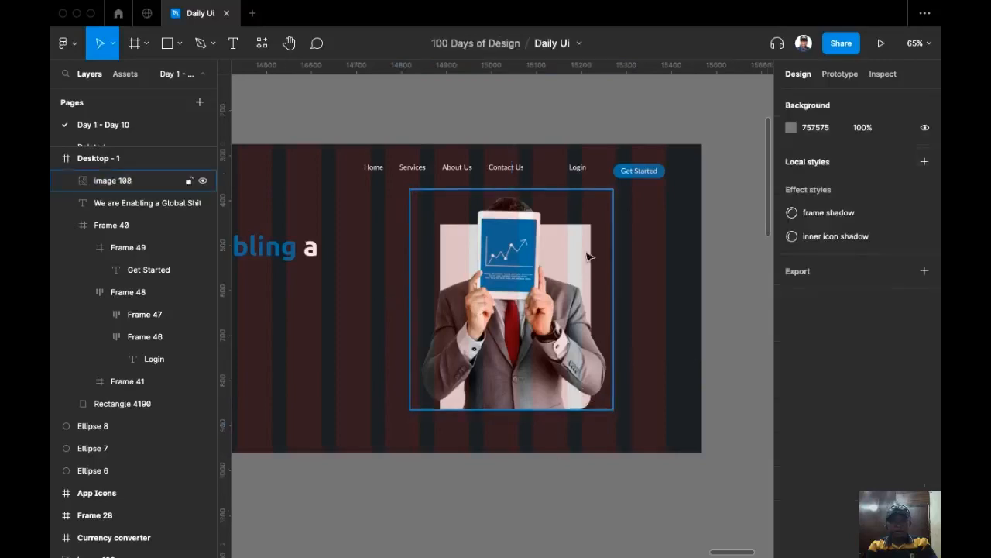
Set the corner radius of the bottom-right point of the rectangle behind the photo to 80
{"action": "left_click", "coordinate": [587, 257]}
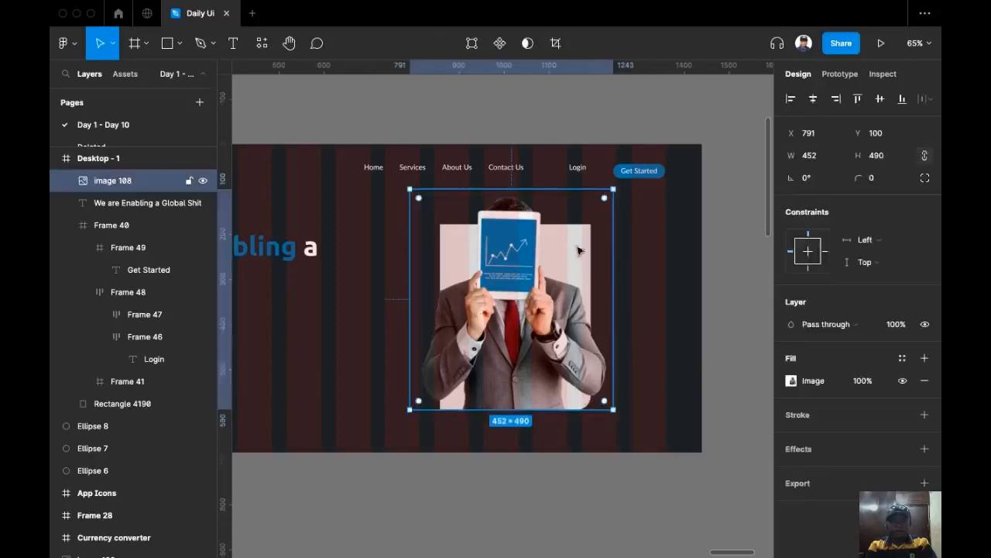
{"action": "left_click", "coordinate": [109, 404]}
{"action": "key", "text": "Return"}
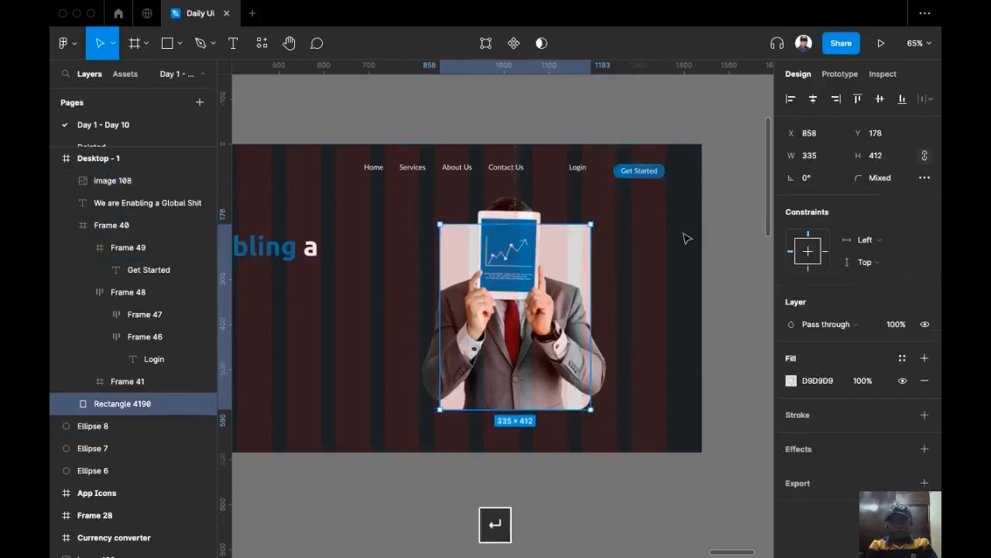
{"action": "left_click", "coordinate": [582, 418]}
{"action": "left_click_drag", "start_coordinate": [791, 200], "coordinate": [862, 213]}
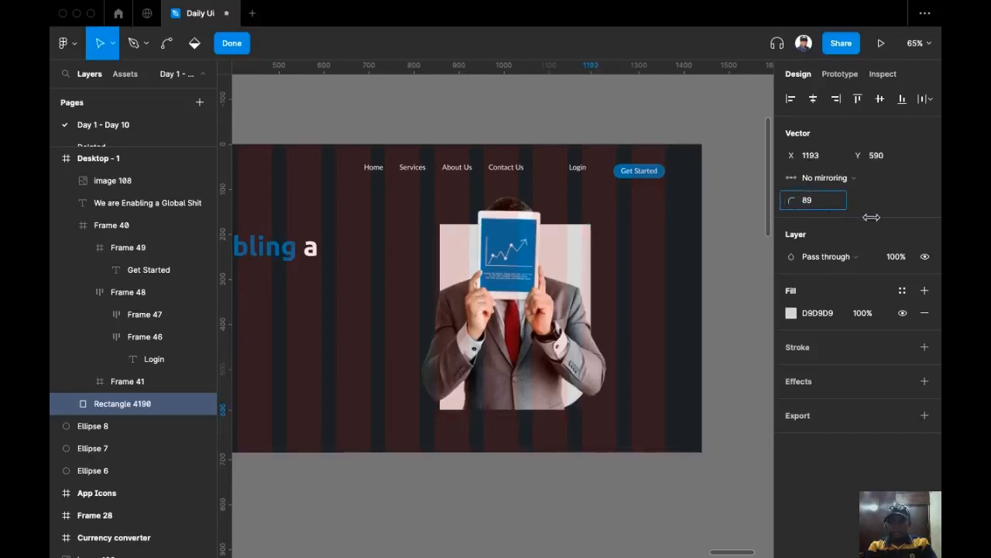
{"action": "left_click_drag", "start_coordinate": [862, 209], "coordinate": [858, 208]}
{"action": "left_click", "coordinate": [809, 204]}
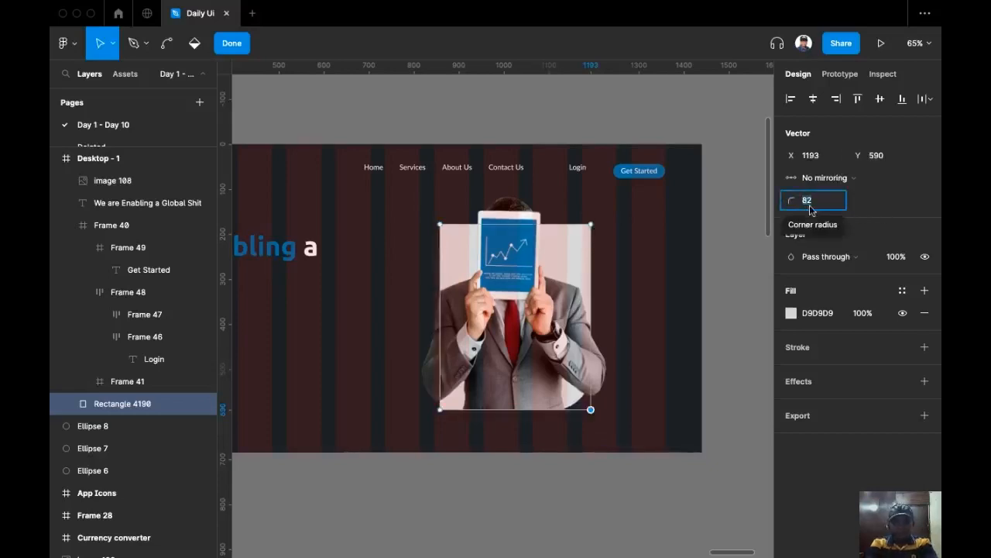
{"action": "type", "text": "80"}
{"action": "key", "text": "Return"}
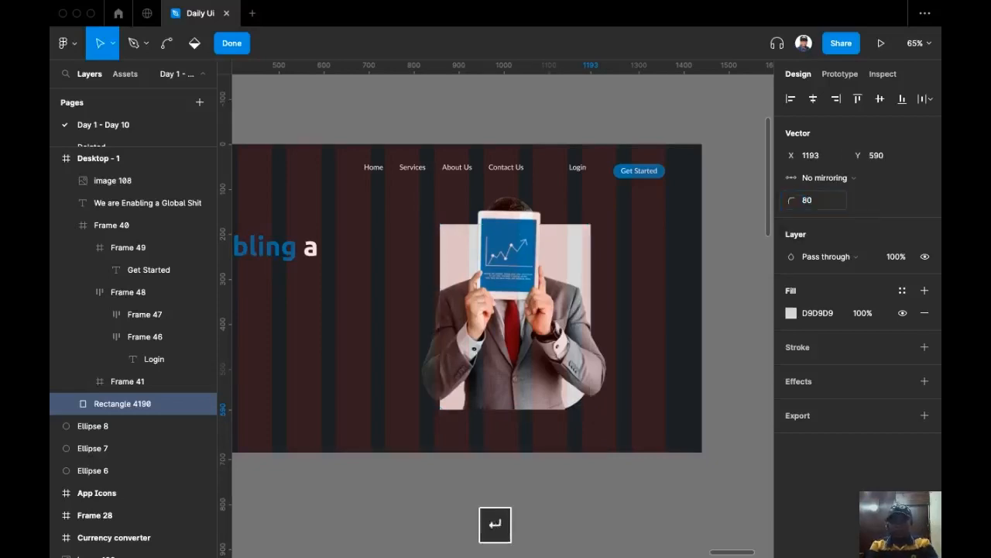
Round the other three corner points of the rectangle behind the photo with a radius of about 19 and leave vector editing
{"action": "key", "text": "Return"}
{"action": "key", "text": "Return"}
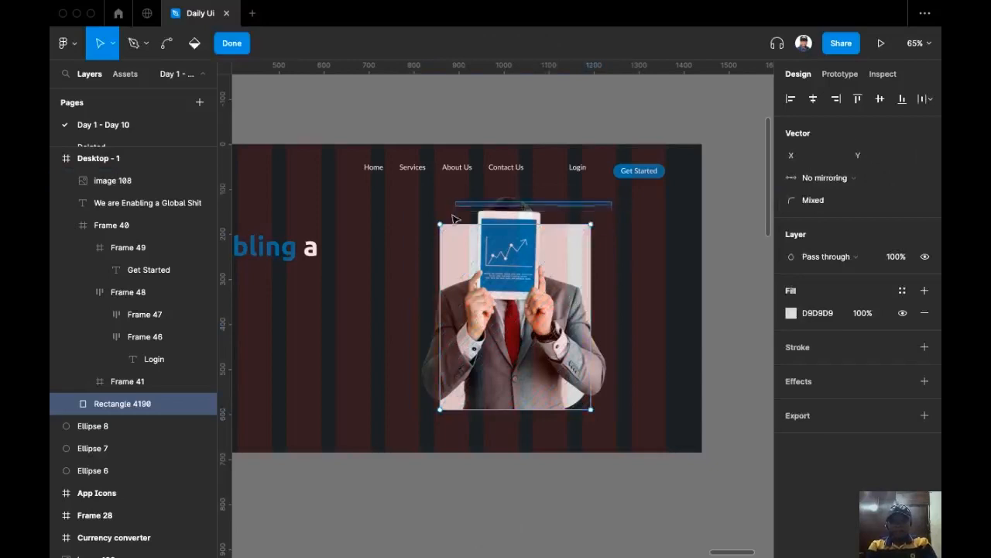
{"action": "left_click", "coordinate": [474, 225]}
{"action": "left_click_drag", "start_coordinate": [414, 395], "coordinate": [453, 404]}
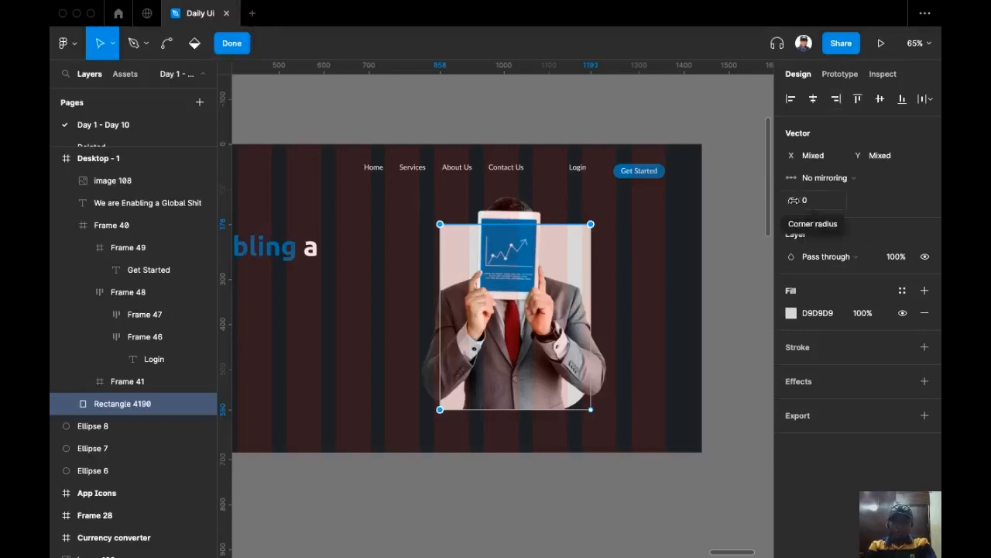
{"action": "left_click_drag", "start_coordinate": [792, 199], "coordinate": [825, 206]}
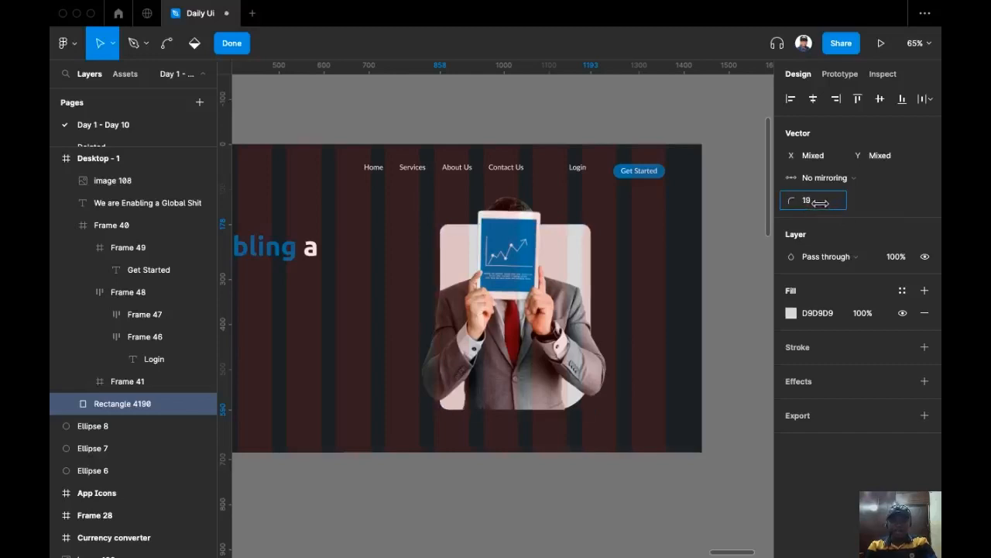
{"action": "key", "text": "Escape"}
{"action": "key", "text": "Escape"}
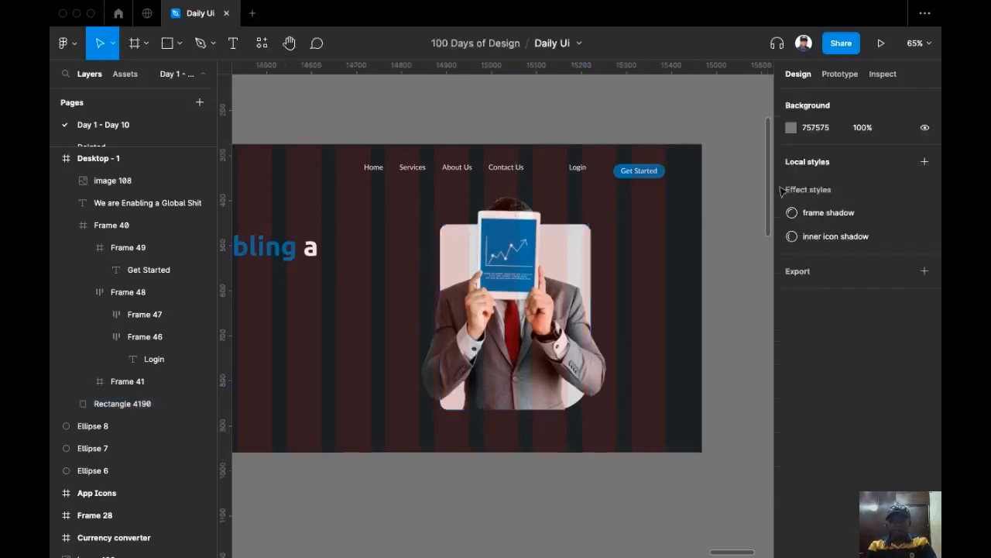
Open the corner smoothing settings for the rectangle behind the businessman photo
{"action": "left_click", "coordinate": [124, 403]}
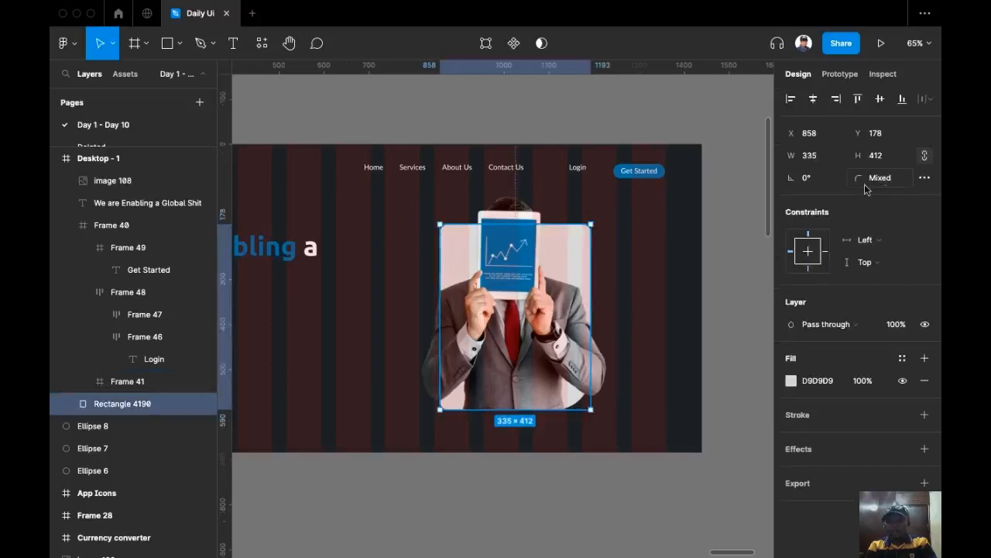
{"action": "left_click", "coordinate": [889, 179]}
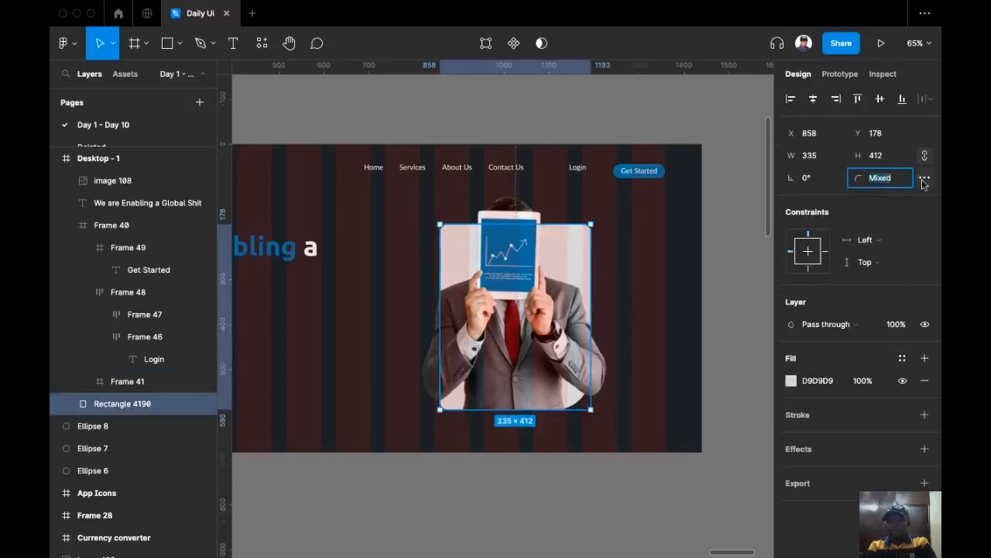
{"action": "left_click", "coordinate": [925, 179]}
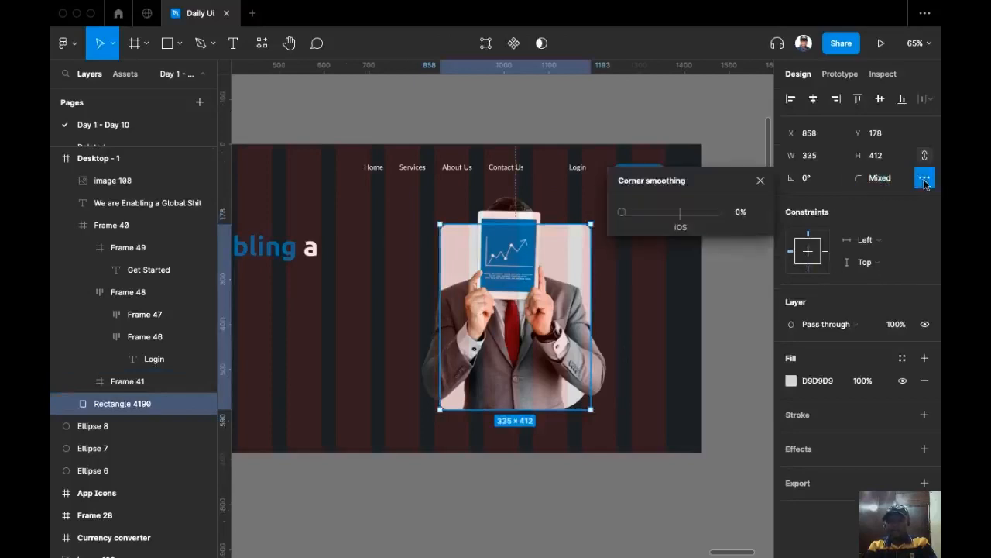
Round the lower-right corner point of the rectangle behind the businessman image to a radius of about 76
{"action": "left_click", "coordinate": [763, 183]}
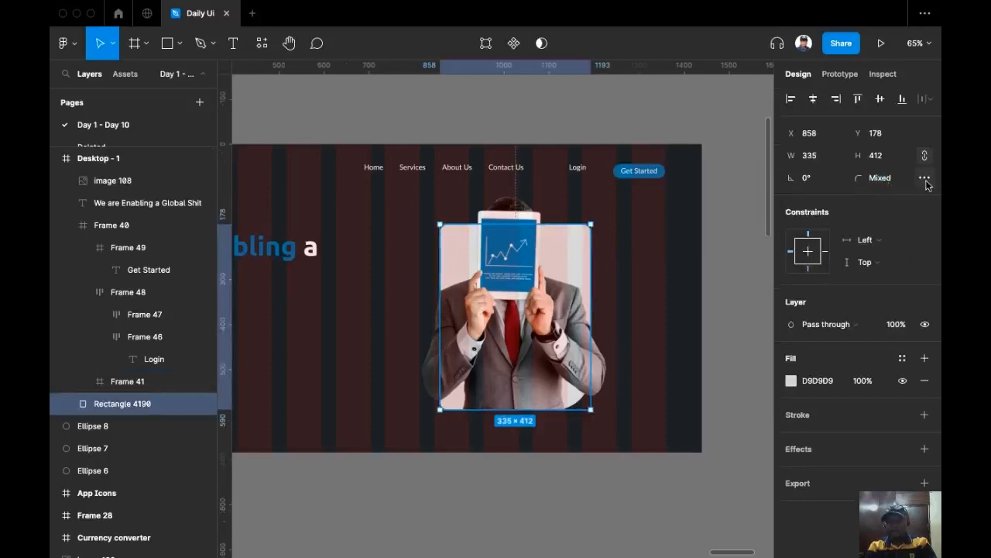
{"action": "left_click", "coordinate": [925, 179]}
{"action": "left_click", "coordinate": [801, 189]}
{"action": "key", "text": "Return"}
{"action": "left_click_drag", "start_coordinate": [633, 381], "coordinate": [571, 442]}
{"action": "left_click_drag", "start_coordinate": [791, 200], "coordinate": [838, 205]}
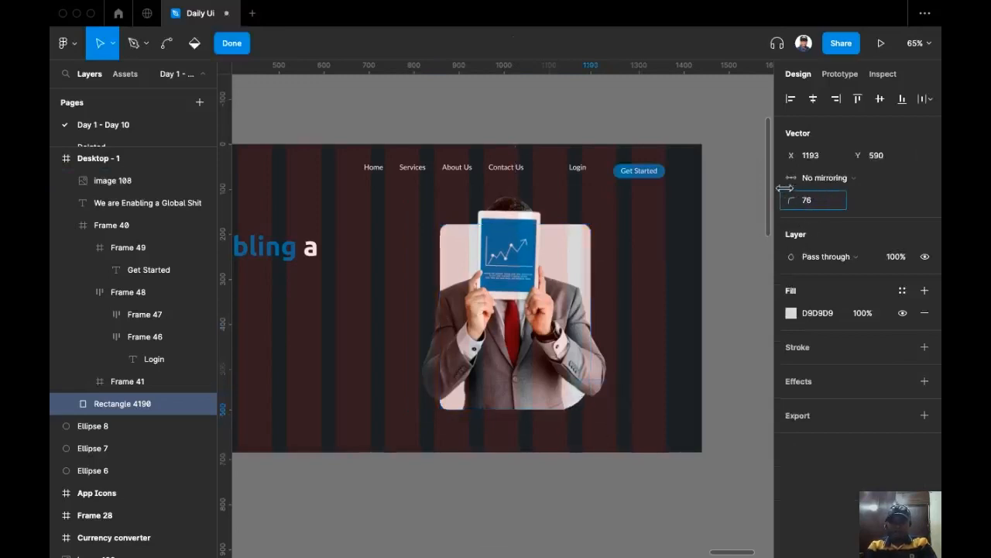
{"action": "double_click", "coordinate": [722, 129]}
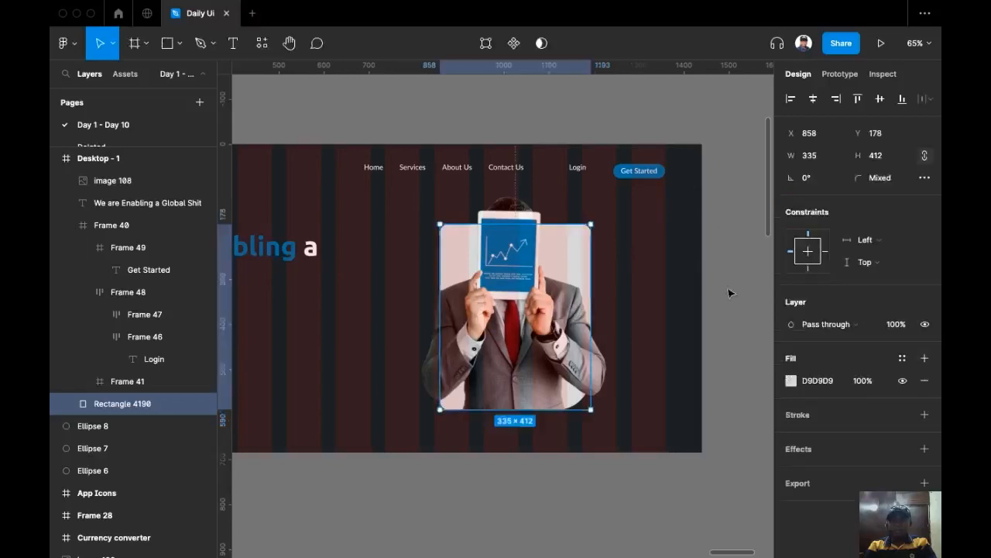
Fill the rectangle behind the businessman image with the blue 016CA7 sampled from the colour swatch beside the frame
{"action": "left_click_drag", "start_coordinate": [715, 286], "coordinate": [649, 317]}
{"action": "scroll", "coordinate": [649, 317], "scroll_direction": "down", "scroll_amount": 3}
{"action": "scroll", "coordinate": [627, 323], "scroll_direction": "right", "scroll_amount": 2}
{"action": "key", "text": "i"}
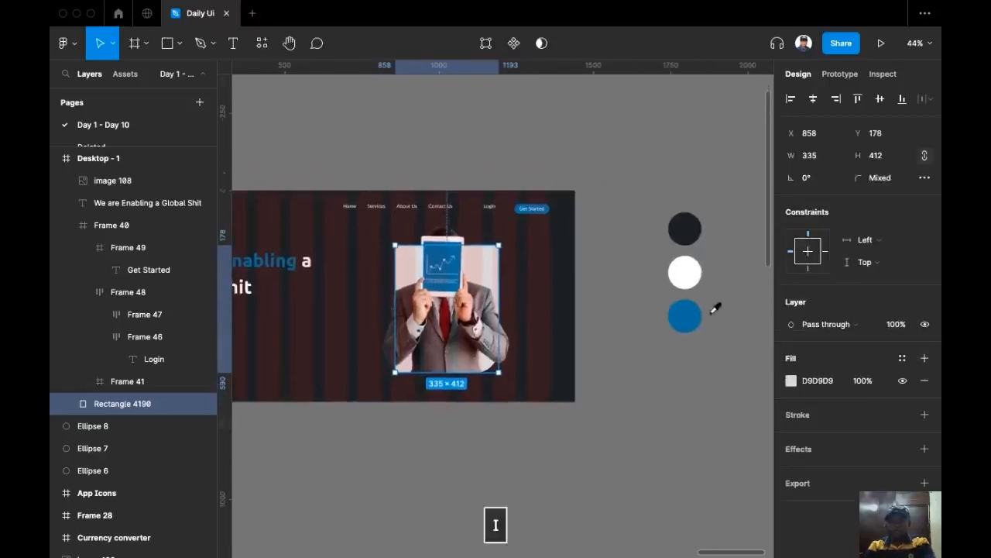
{"action": "left_click", "coordinate": [694, 315]}
{"action": "scroll", "coordinate": [646, 284], "scroll_direction": "up", "scroll_amount": 5}
{"action": "left_click", "coordinate": [712, 263]}
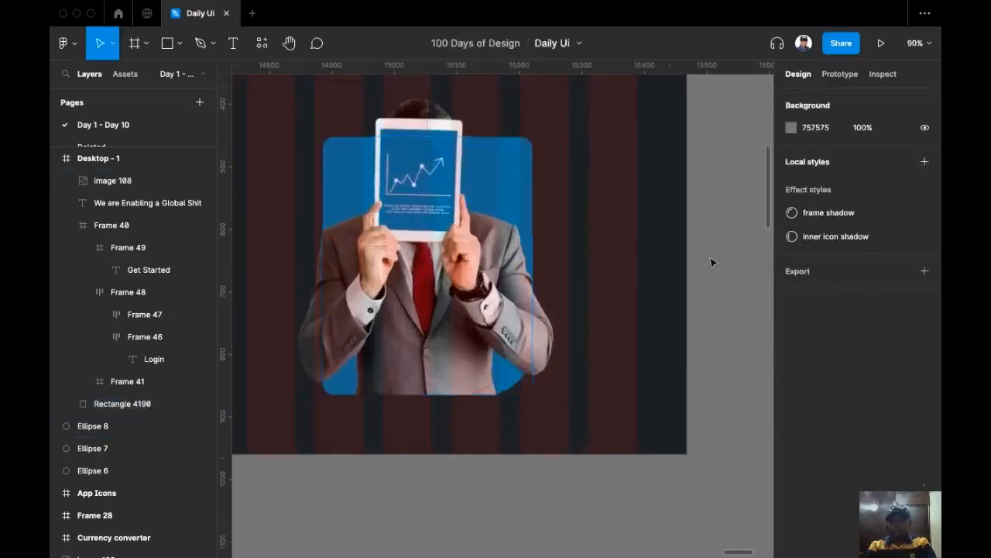
Hide the layout grids
{"action": "scroll", "coordinate": [712, 264], "scroll_direction": "down", "scroll_amount": 4}
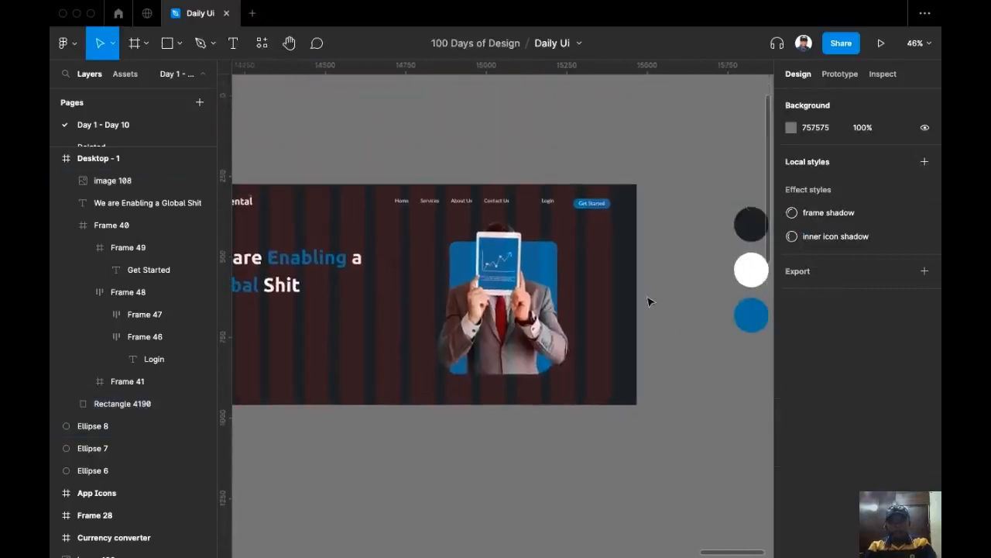
{"action": "key", "text": "shift+g"}
{"action": "scroll", "coordinate": [627, 301], "scroll_direction": "down", "scroll_amount": 1}
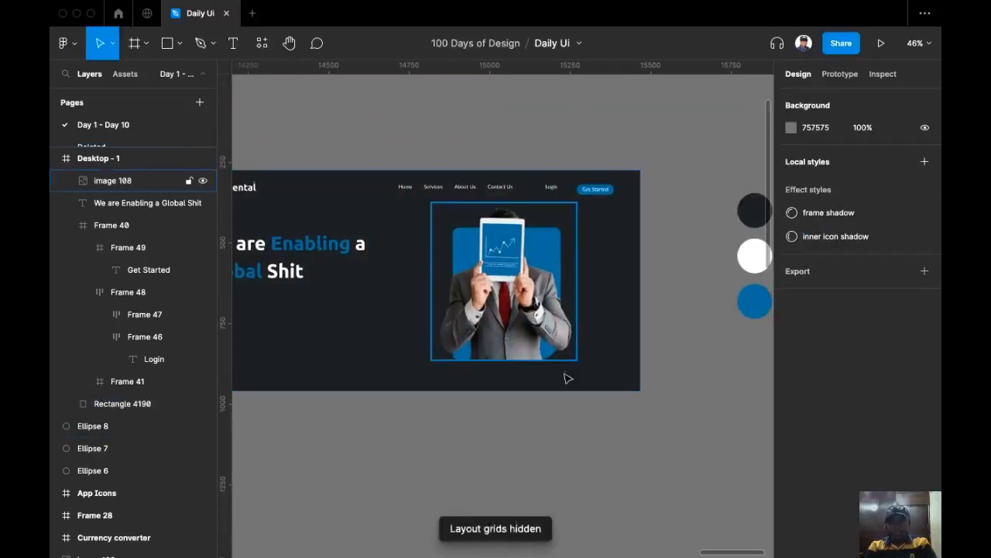
Set the fill opacity of the blue rectangle behind the businessman image to 40%
{"action": "left_click", "coordinate": [123, 403]}
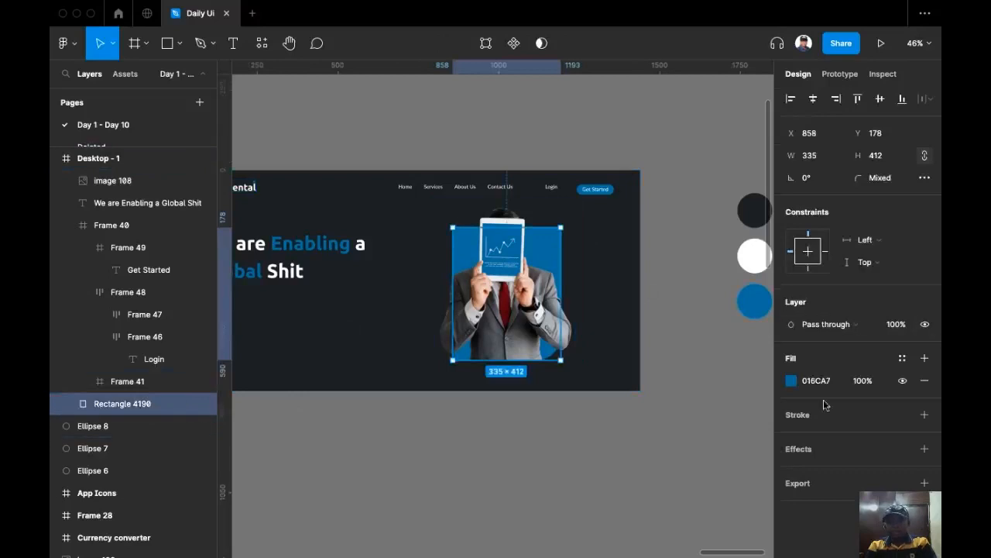
{"action": "type", "text": "40"}
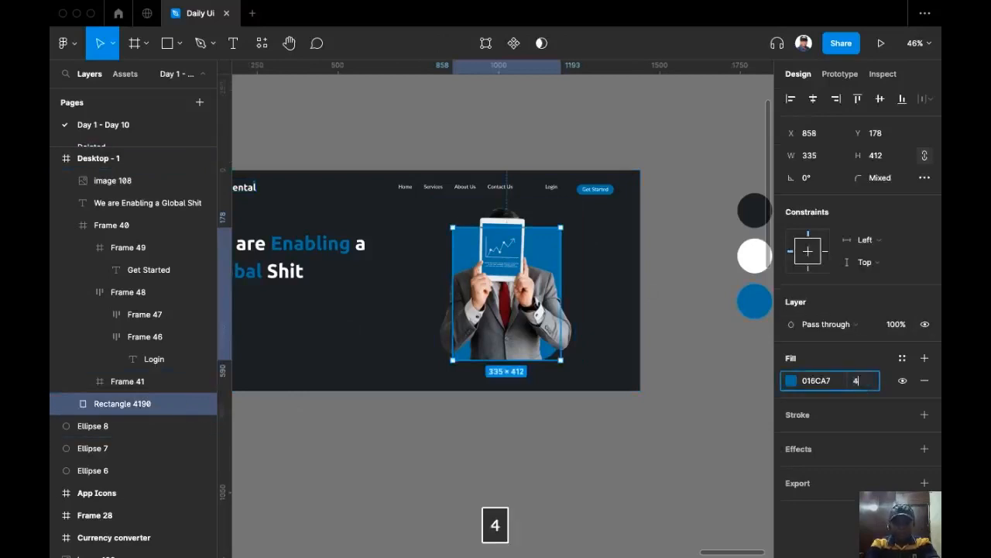
{"action": "key", "text": "Return"}
{"action": "left_click", "coordinate": [708, 403]}
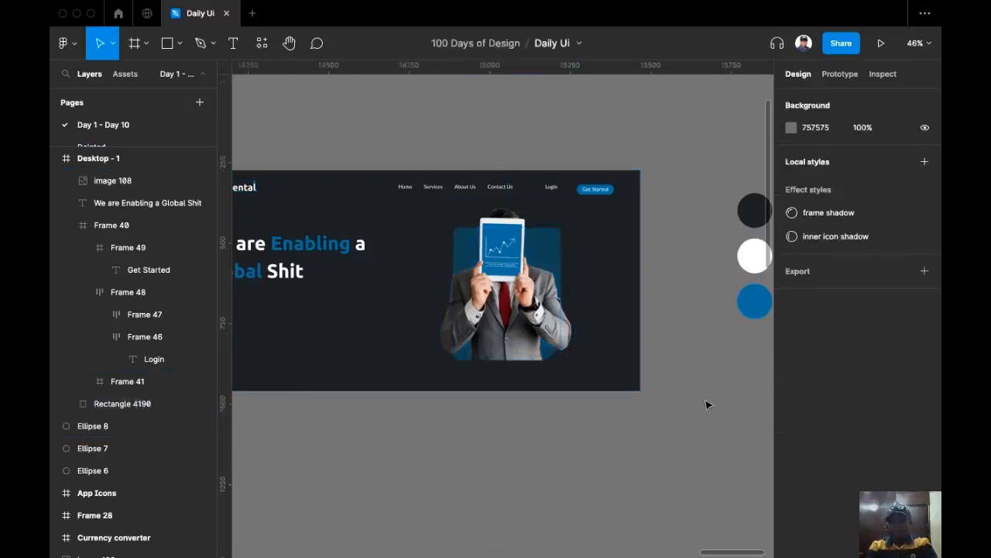
Reduce the fill opacity of the blue rectangle behind the businessman image to 20%
{"action": "scroll", "coordinate": [565, 386], "scroll_direction": "down", "scroll_amount": 1}
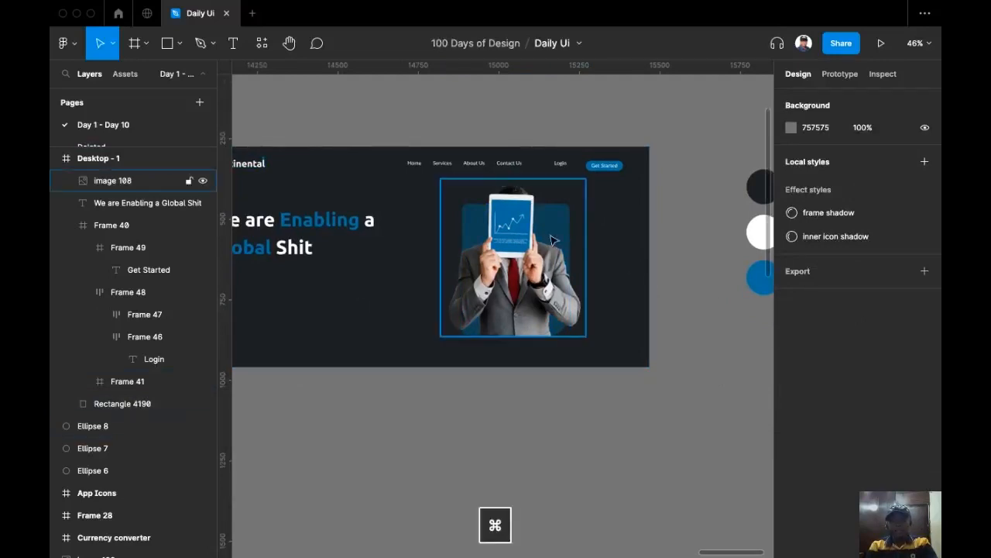
{"action": "left_click", "coordinate": [112, 180]}
{"action": "left_click", "coordinate": [118, 405]}
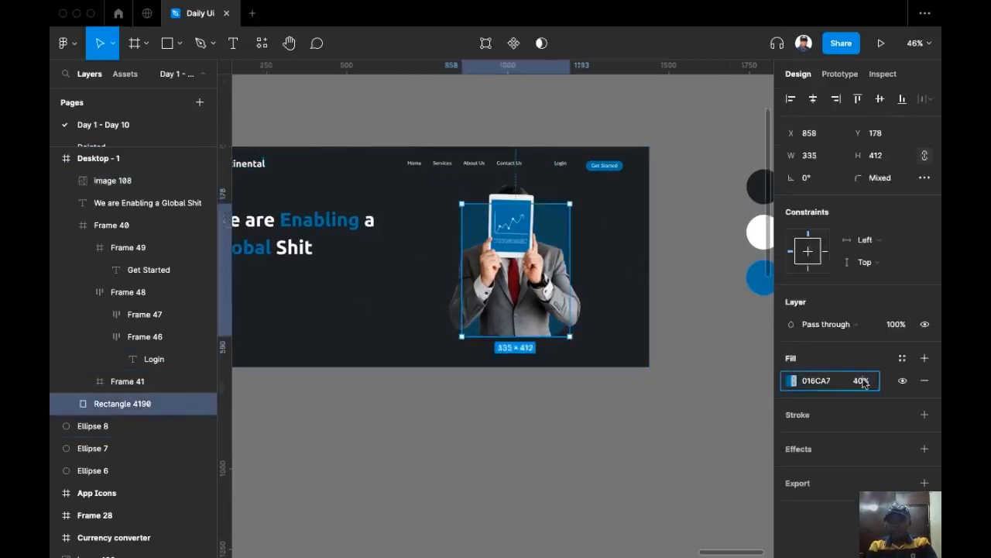
{"action": "type", "text": "20"}
{"action": "key", "text": "Return"}
{"action": "left_click", "coordinate": [544, 477]}
Add a text layer reading "Towards Digital Economy" below the hero headline
{"action": "left_click_drag", "start_coordinate": [512, 460], "coordinate": [574, 452]}
{"action": "scroll", "coordinate": [515, 416], "scroll_direction": "up", "scroll_amount": 2}
{"action": "left_click_drag", "start_coordinate": [516, 397], "coordinate": [465, 414]}
{"action": "scroll", "coordinate": [470, 433], "scroll_direction": "down", "scroll_amount": 2}
{"action": "left_click_drag", "start_coordinate": [581, 406], "coordinate": [435, 402]}
{"action": "left_click_drag", "start_coordinate": [697, 392], "coordinate": [653, 400]}
{"action": "left_click_drag", "start_coordinate": [256, 429], "coordinate": [552, 429]}
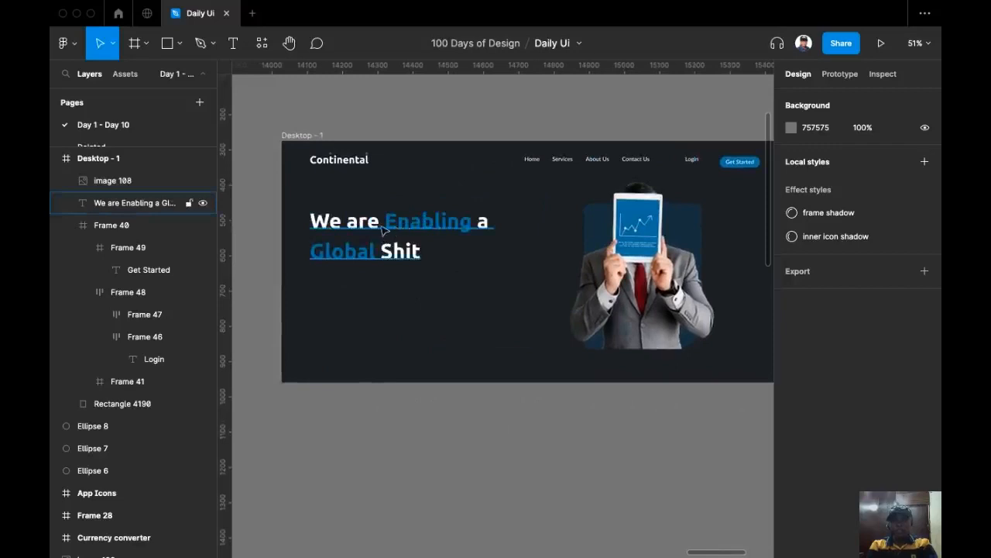
{"action": "left_click", "coordinate": [233, 45]}
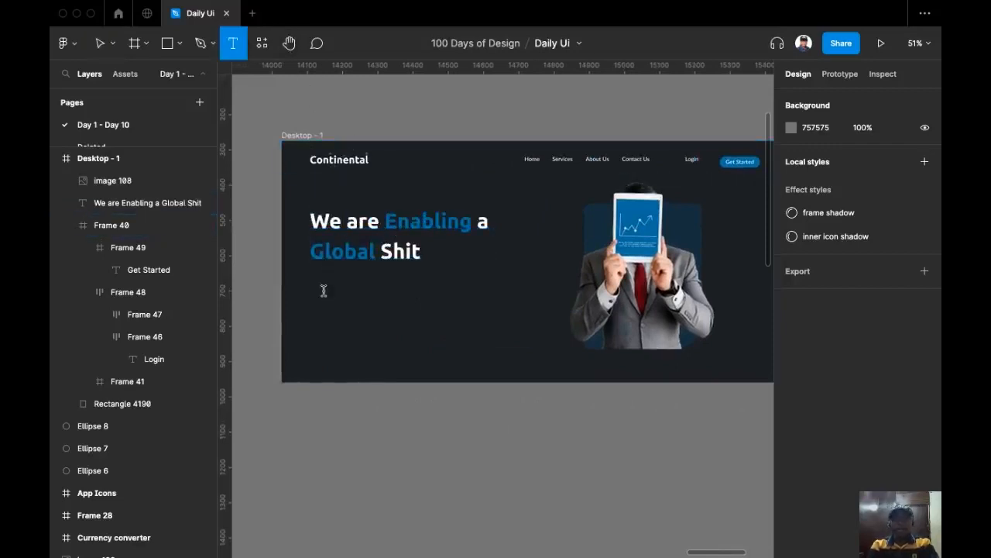
{"action": "left_click", "coordinate": [324, 291]}
{"action": "type", "text": "T"}
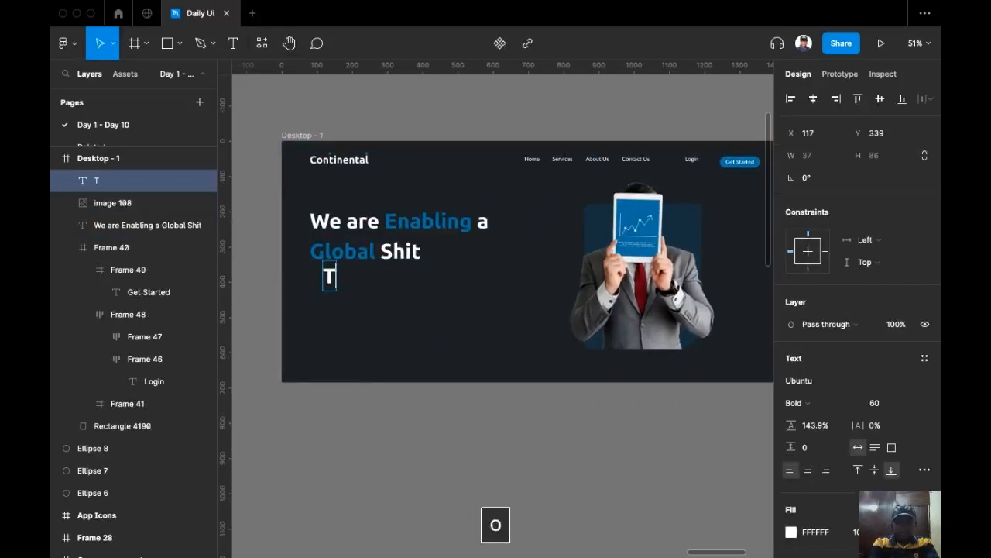
{"action": "type", "text": "oward"}
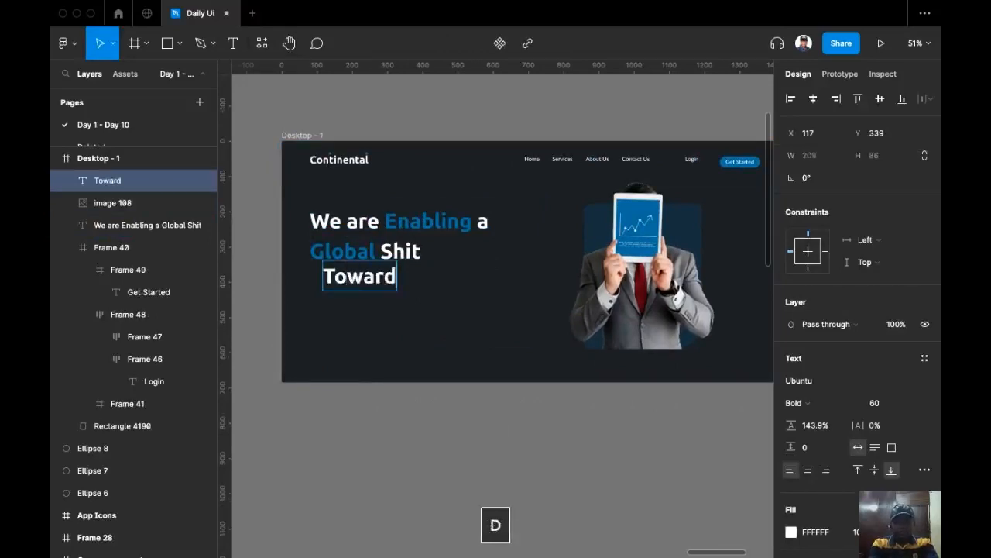
{"action": "type", "text": "s Digital Economy"}
{"action": "key", "text": "Escape"}
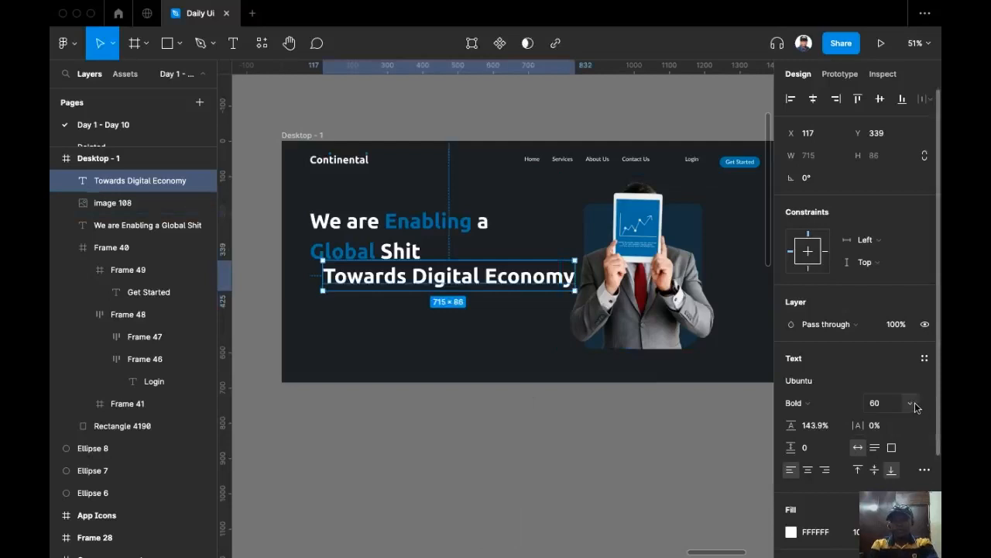
Set the font size of the "Towards Digital Economy" text to 24
{"action": "left_click", "coordinate": [912, 402]}
{"action": "scroll", "coordinate": [891, 495], "scroll_direction": "down", "scroll_amount": 2}
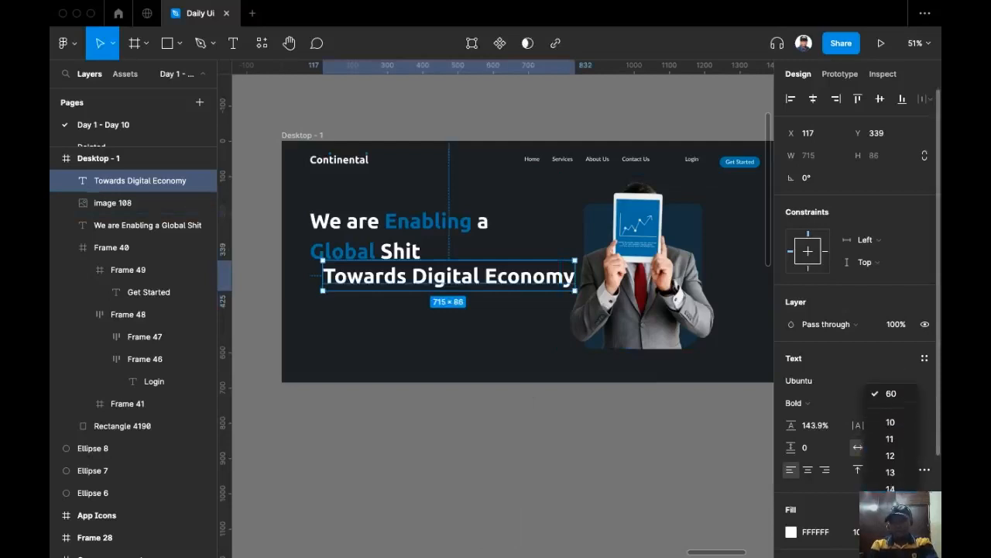
{"action": "left_click", "coordinate": [891, 519]}
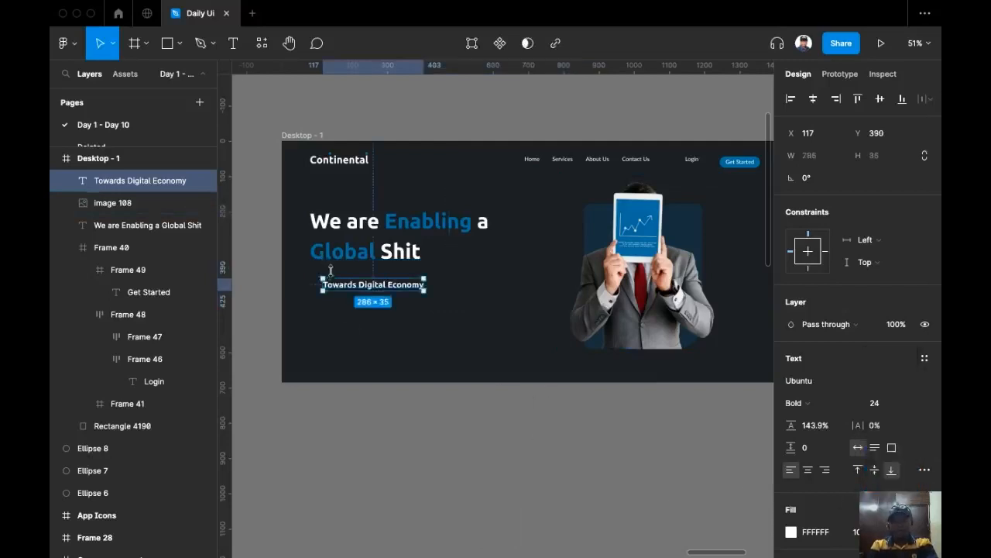
Left-align the "Towards Digital Economy" text with the headline and set the vertical spacing between them to 16
{"action": "left_click_drag", "start_coordinate": [361, 287], "coordinate": [352, 278]}
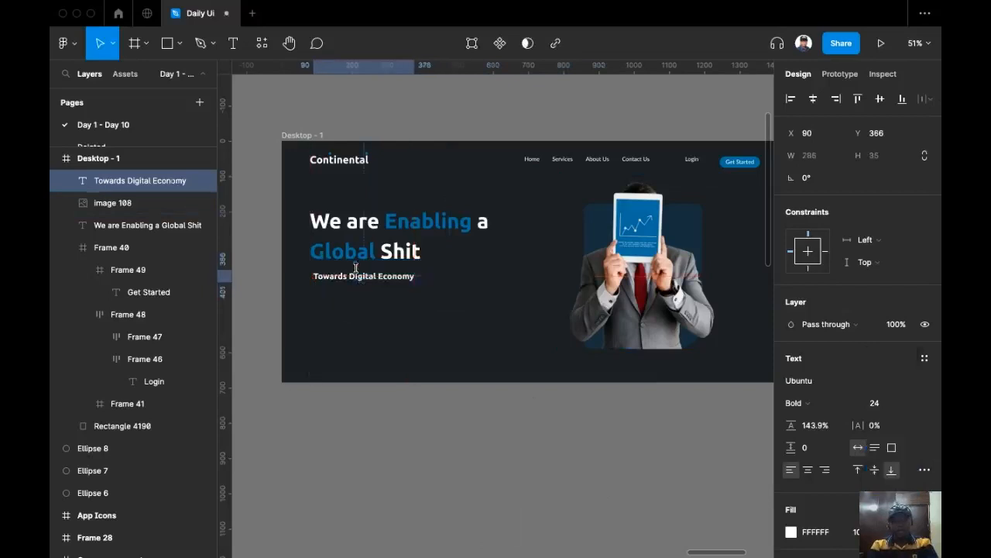
{"action": "left_click", "coordinate": [364, 252], "text": "shift"}
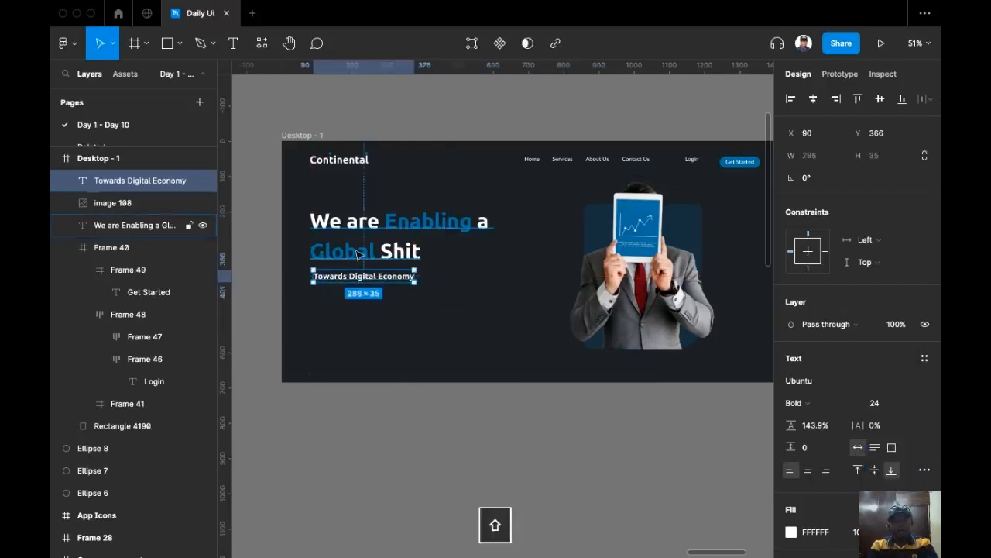
{"action": "left_click", "coordinate": [790, 98]}
{"action": "left_click", "coordinate": [821, 204]}
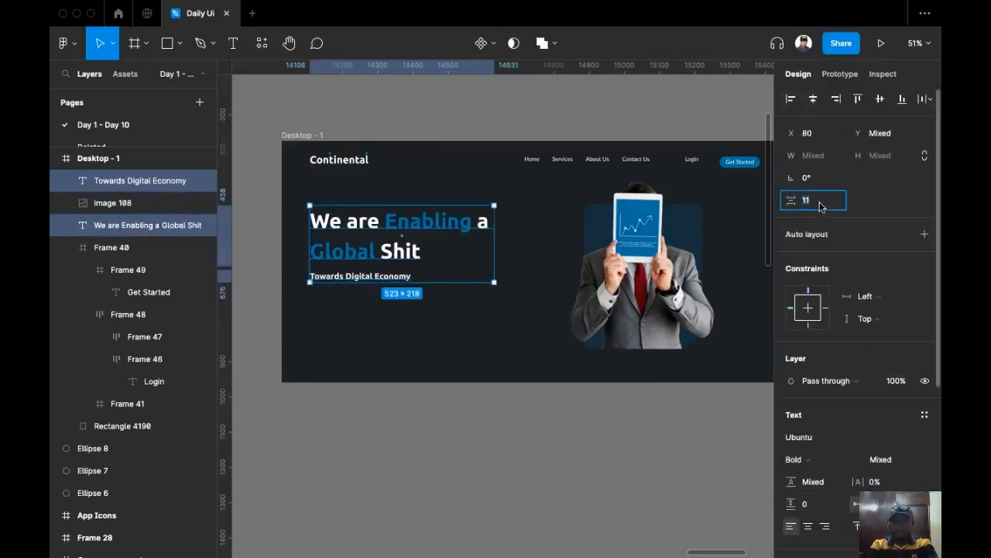
{"action": "type", "text": "16"}
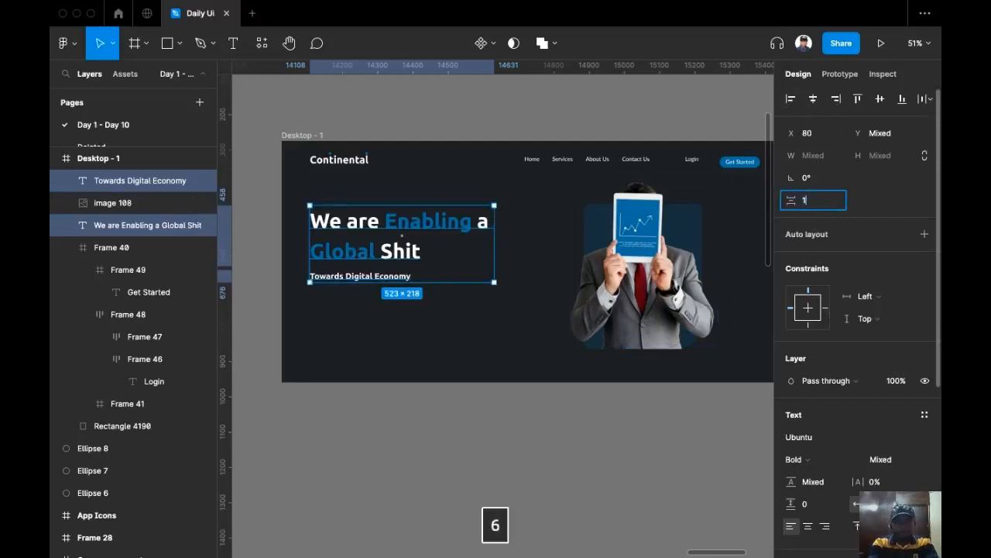
{"action": "key", "text": "Return"}
Change the font weight of the "Towards Digital Economy" text to Regular
{"action": "left_click", "coordinate": [382, 280]}
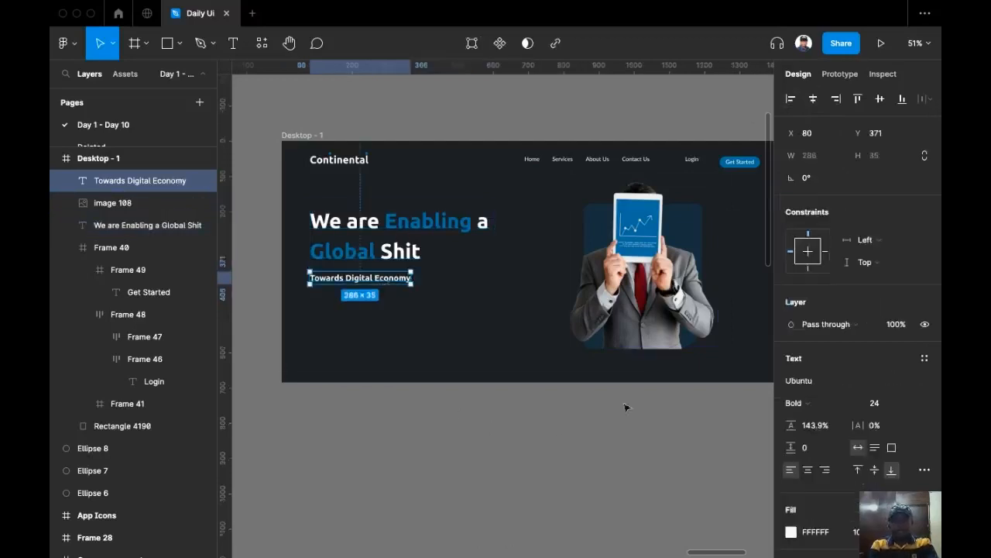
{"action": "left_click", "coordinate": [835, 401]}
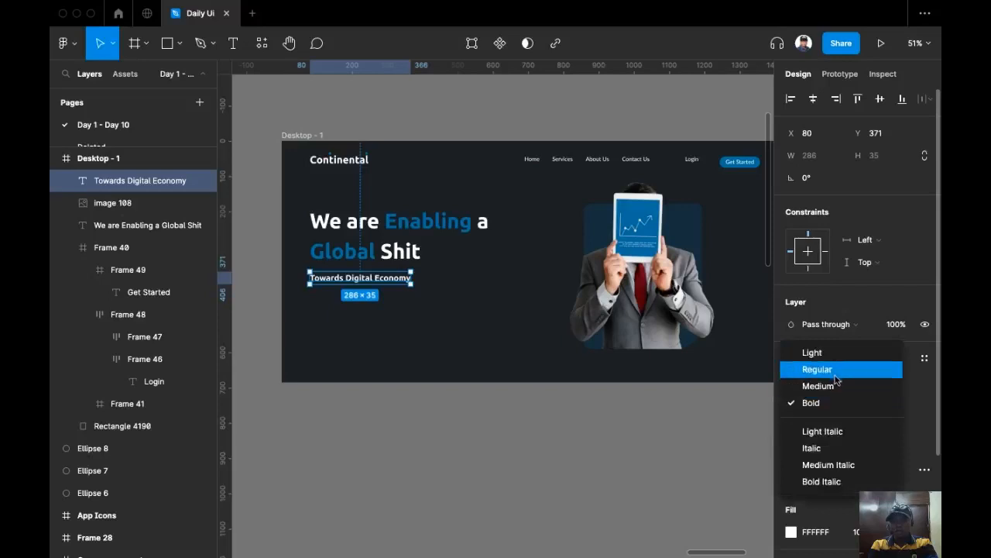
{"action": "left_click", "coordinate": [818, 369]}
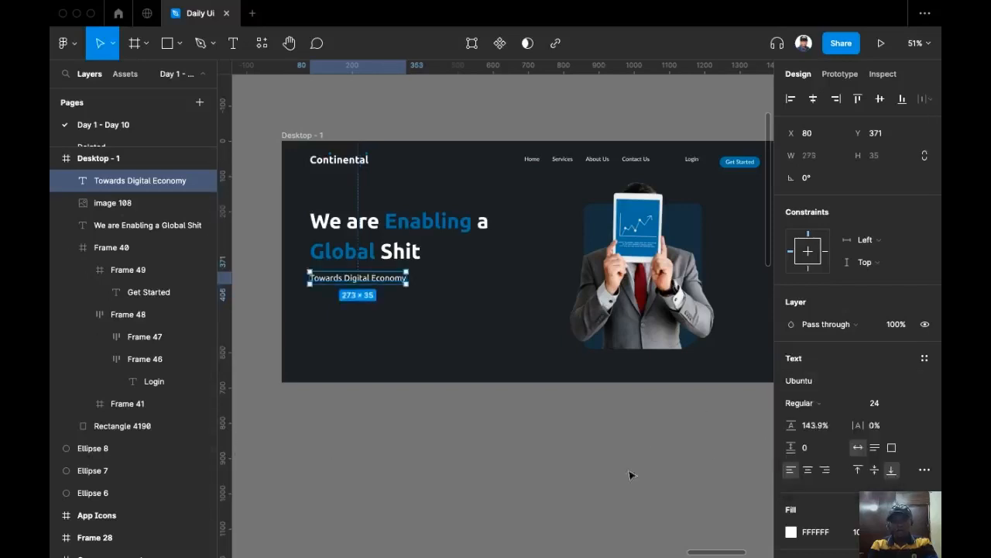
Recolour the "Towards Digital Economy" text with the blue sampled from the colour swatch beside the frame
{"action": "scroll", "coordinate": [630, 474], "scroll_direction": "right", "scroll_amount": 3}
{"action": "scroll", "coordinate": [529, 467], "scroll_direction": "down", "scroll_amount": 5}
{"action": "scroll", "coordinate": [566, 430], "scroll_direction": "right", "scroll_amount": 1}
{"action": "key", "text": "i"}
{"action": "left_click", "coordinate": [640, 337]}
{"action": "left_click", "coordinate": [318, 446]}
{"action": "scroll", "coordinate": [348, 358], "scroll_direction": "up", "scroll_amount": 5}
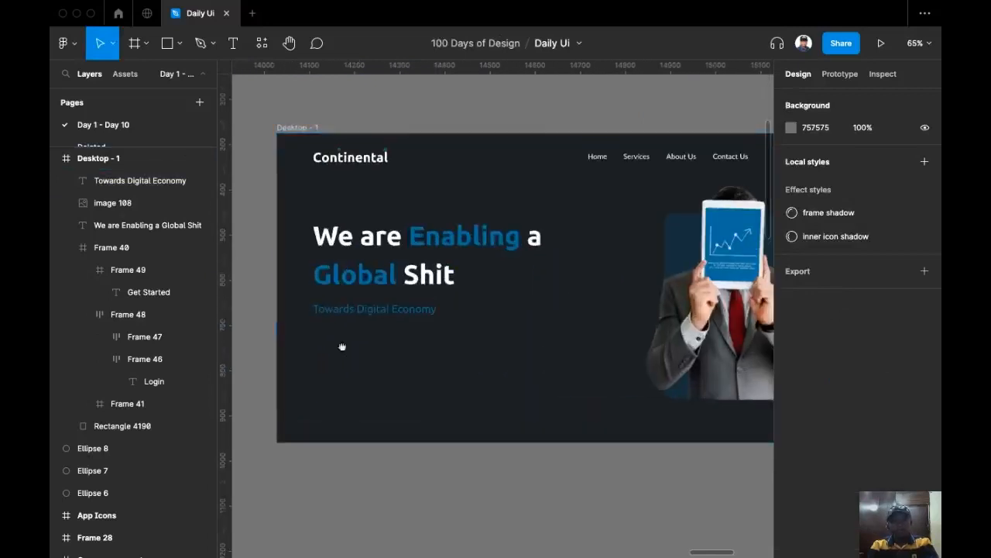
{"action": "scroll", "coordinate": [347, 354], "scroll_direction": "down", "scroll_amount": 2}
{"action": "scroll", "coordinate": [419, 338], "scroll_direction": "down", "scroll_amount": 2}
{"action": "scroll", "coordinate": [377, 416], "scroll_direction": "down", "scroll_amount": 3}
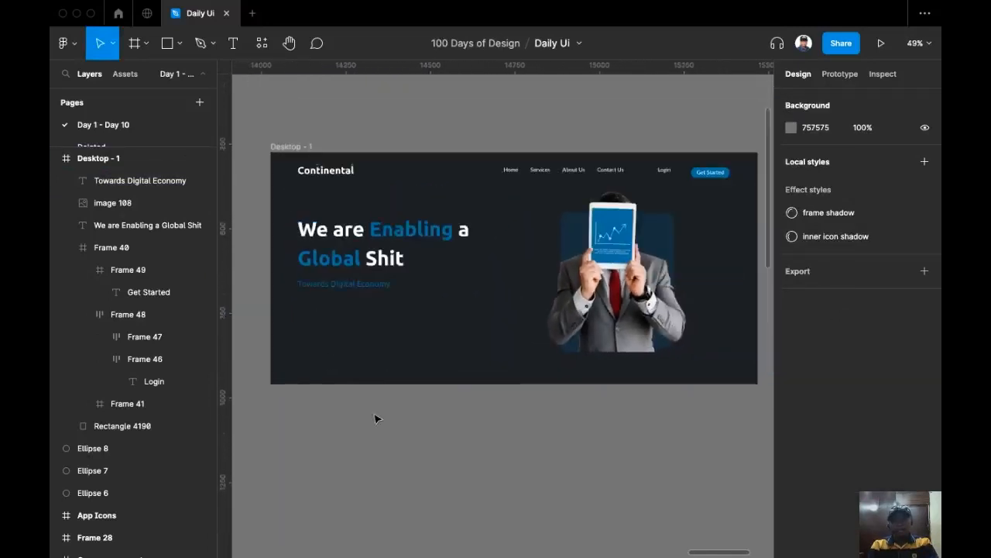
Draw a button frame about 201 × 55 below the tagline and move it to X 80, in line with the text's left edge
{"action": "left_click", "coordinate": [137, 45]}
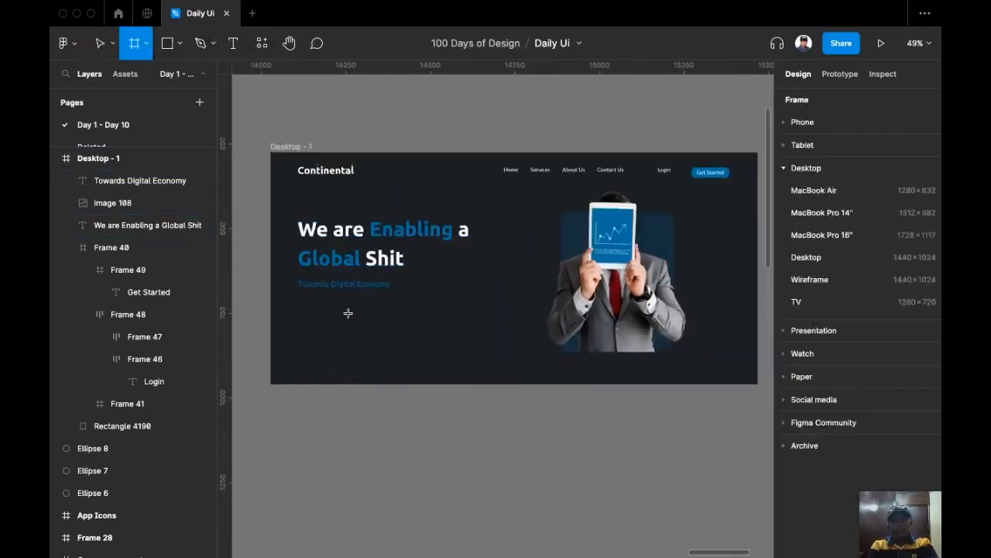
{"action": "scroll", "coordinate": [348, 312], "scroll_direction": "up", "scroll_amount": 3}
{"action": "left_click_drag", "start_coordinate": [288, 299], "coordinate": [388, 327]}
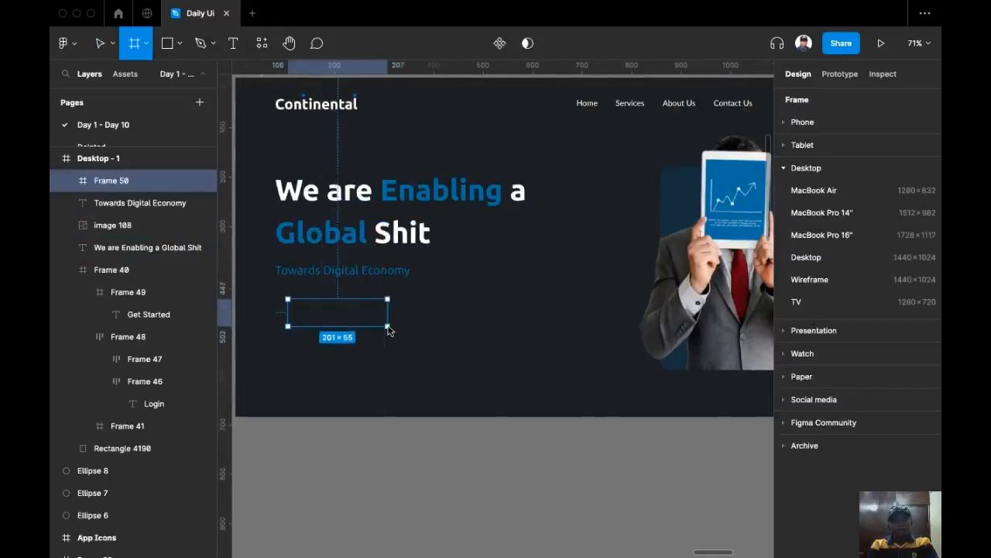
{"action": "left_click_drag", "start_coordinate": [338, 314], "coordinate": [325, 318]}
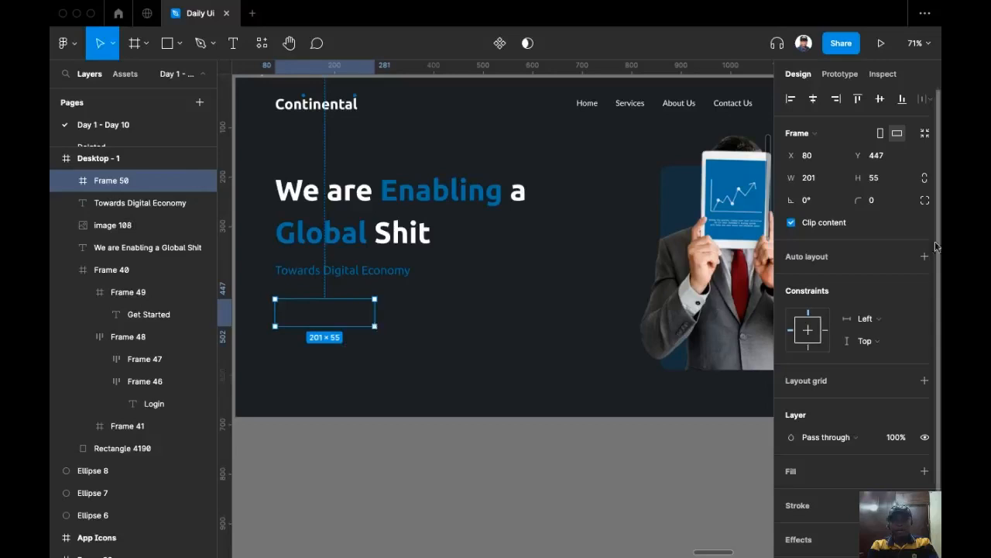
Fill the new button frame below the tagline with the blue 016CA7 sampled from the colour swatch
{"action": "scroll", "coordinate": [910, 323], "scroll_direction": "down", "scroll_amount": 1}
{"action": "scroll", "coordinate": [910, 323], "scroll_direction": "down", "scroll_amount": 2}
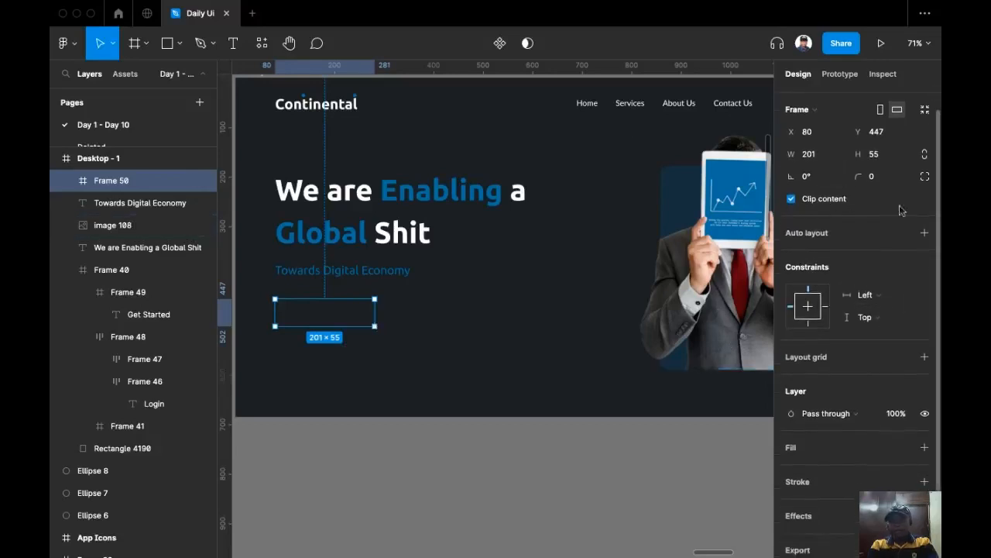
{"action": "scroll", "coordinate": [890, 340], "scroll_direction": "down", "scroll_amount": 3}
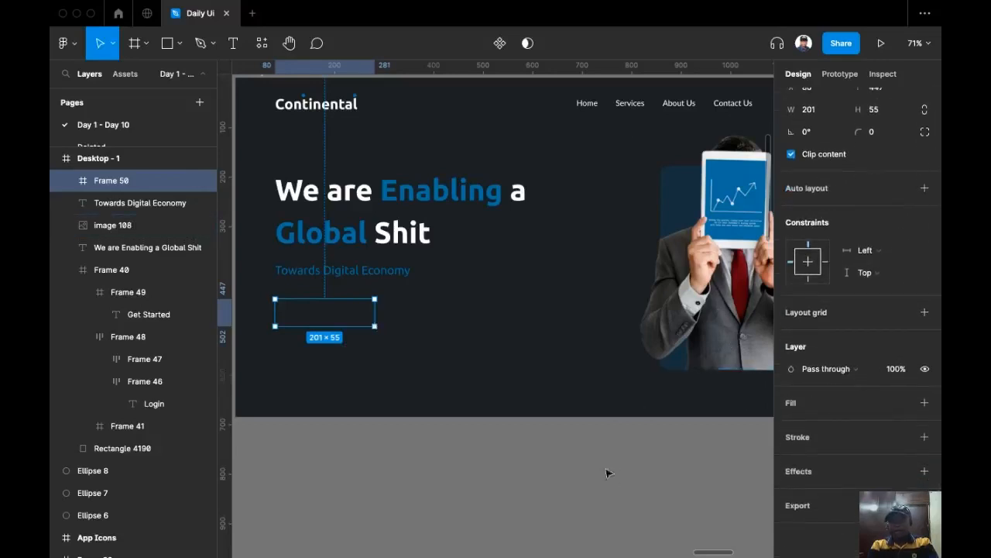
{"action": "scroll", "coordinate": [609, 472], "scroll_direction": "down", "scroll_amount": 6}
{"action": "key", "text": "i"}
{"action": "left_click", "coordinate": [666, 347]}
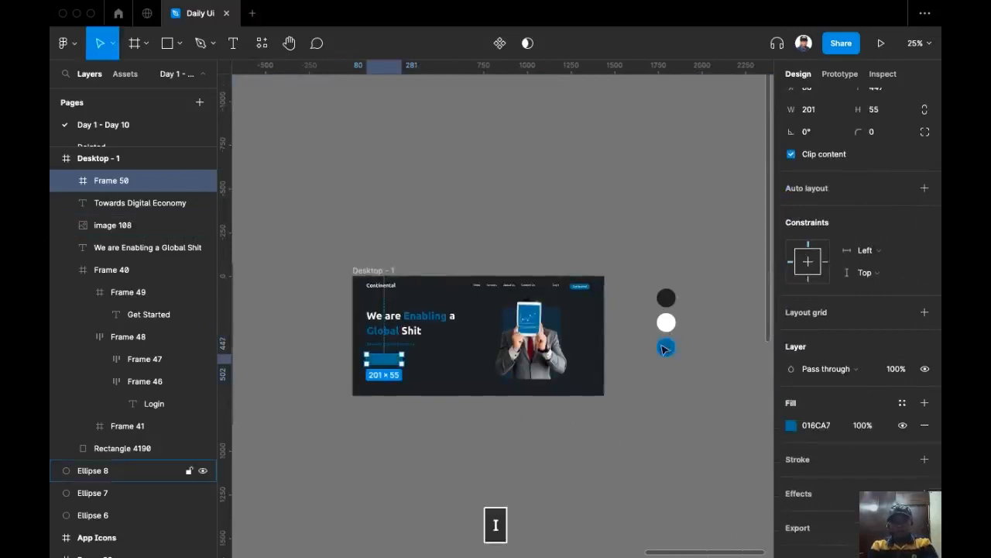
{"action": "key", "text": "shift+2"}
{"action": "scroll", "coordinate": [464, 355], "scroll_direction": "right", "scroll_amount": 3}
{"action": "scroll", "coordinate": [464, 355], "scroll_direction": "up", "scroll_amount": 1}
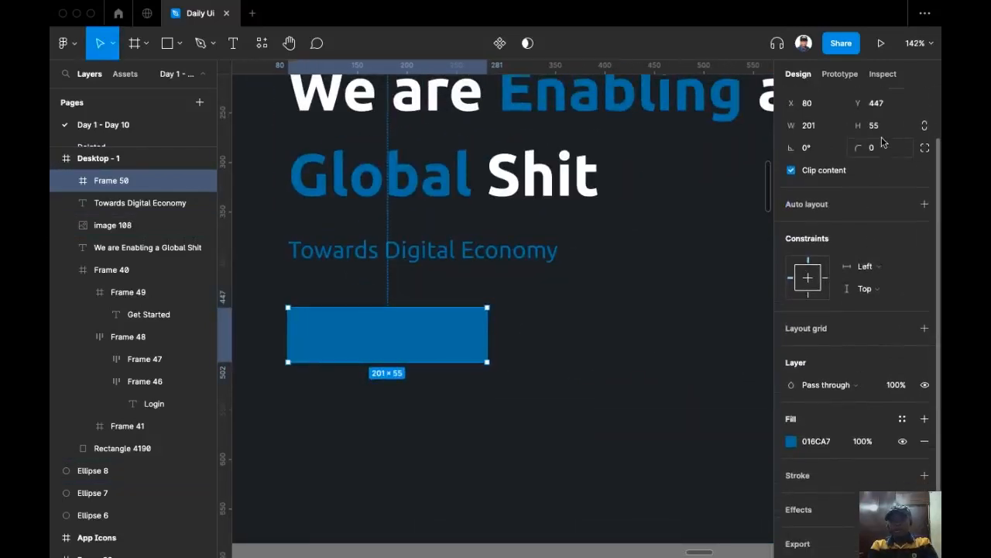
Round the corners of the blue button frame below the tagline with a radius of 8
{"action": "scroll", "coordinate": [881, 137], "scroll_direction": "up", "scroll_amount": 2}
{"action": "left_click", "coordinate": [877, 157]}
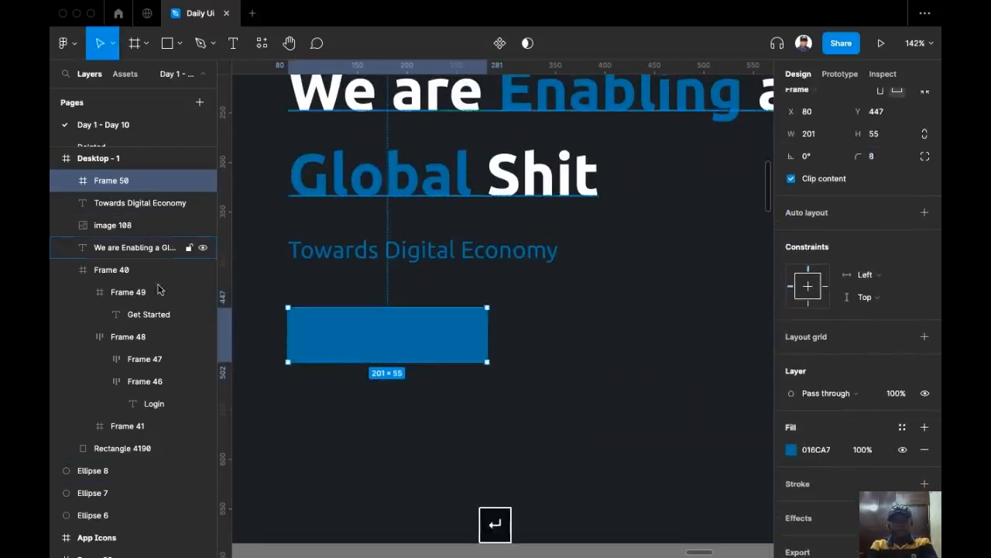
{"action": "left_click", "coordinate": [348, 387]}
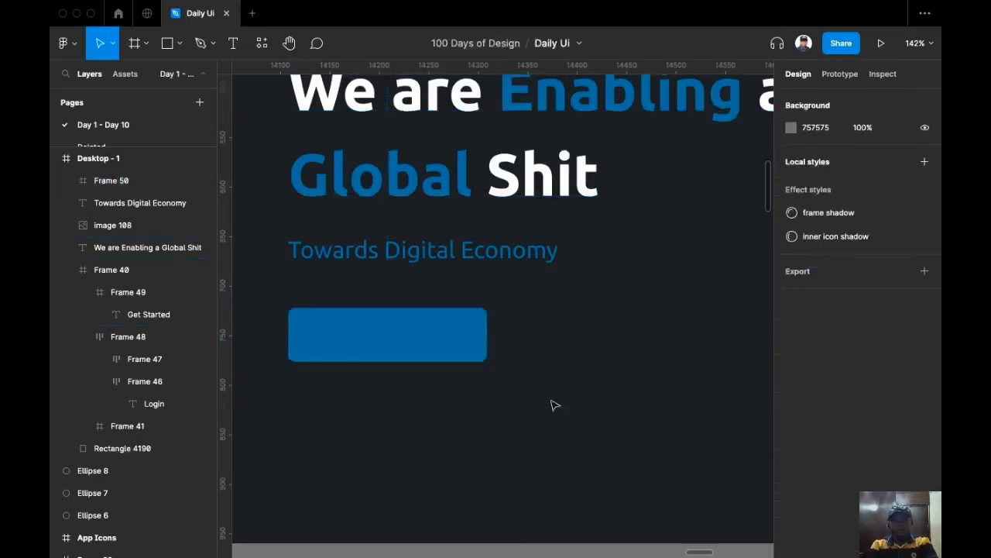
Add the text "Explore" to the blue button frame and centre it horizontally and vertically
{"action": "left_click", "coordinate": [380, 325]}
{"action": "key", "text": "t"}
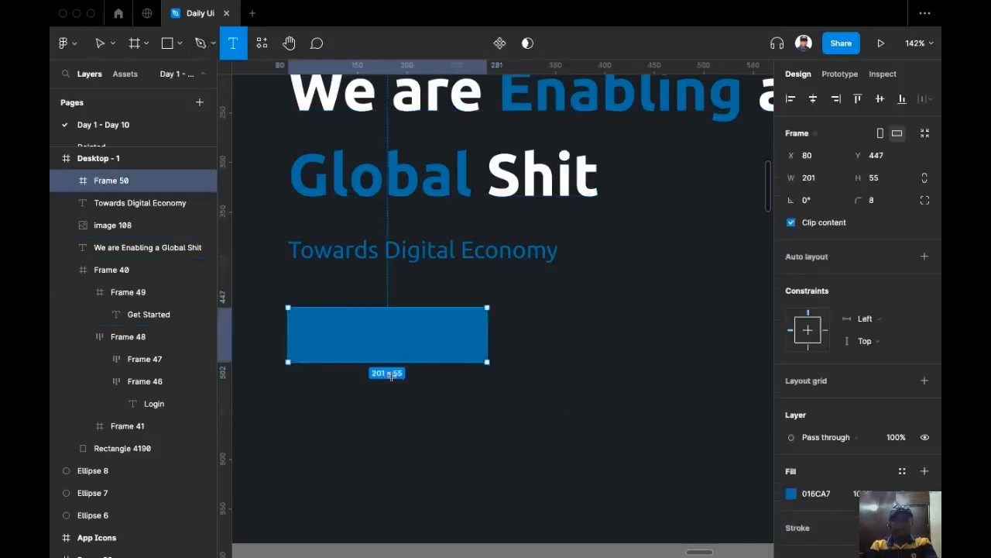
{"action": "left_click", "coordinate": [395, 345]}
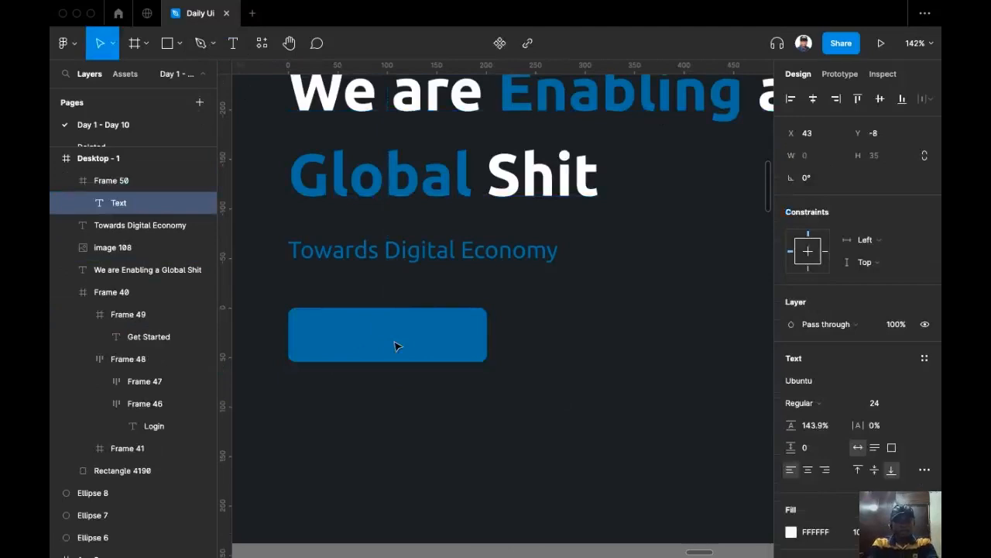
{"action": "type", "text": "Explore"}
{"action": "key", "text": "Escape"}
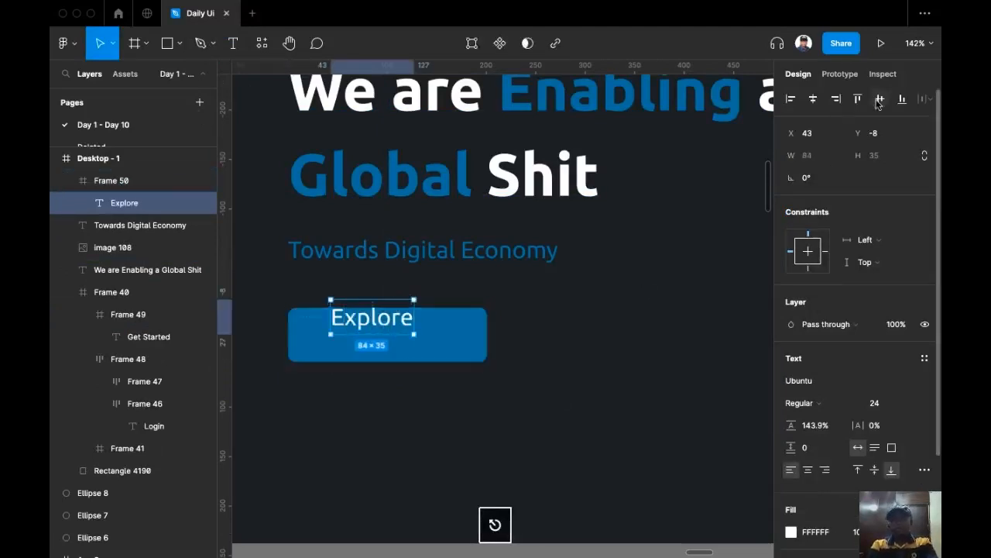
{"action": "left_click", "coordinate": [879, 99]}
{"action": "left_click", "coordinate": [813, 99]}
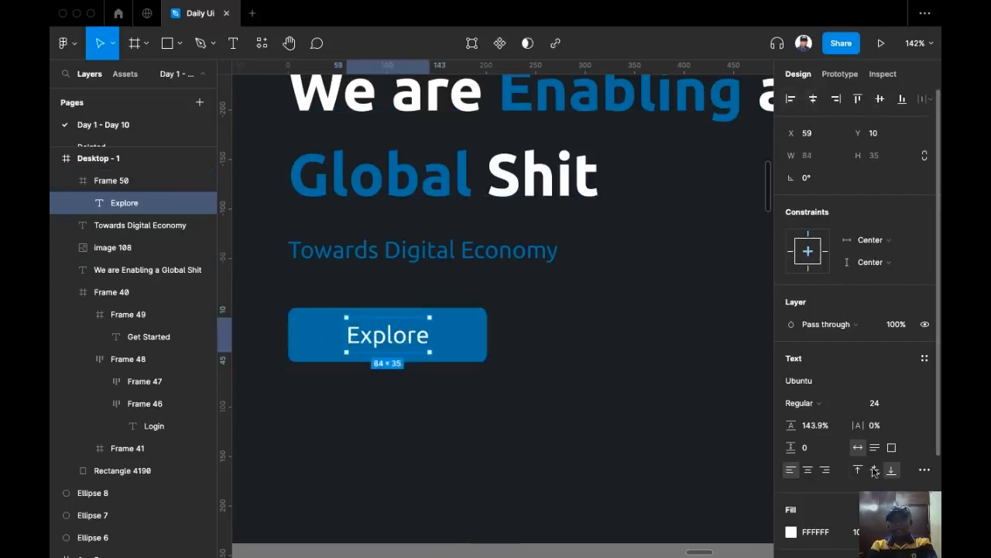
Extend the button label to read "Explore Now"
{"action": "left_click", "coordinate": [469, 340]}
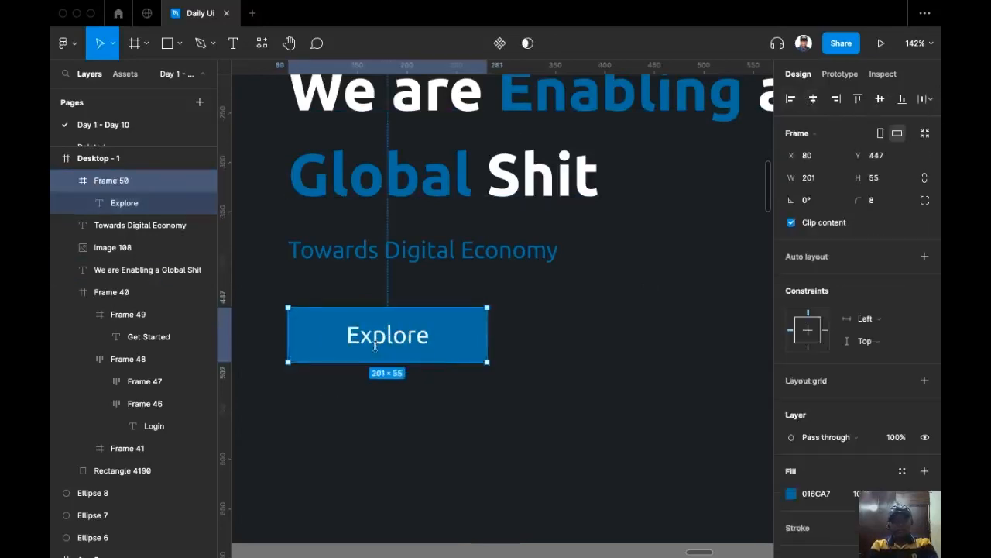
{"action": "left_click", "coordinate": [423, 339]}
{"action": "double_click", "coordinate": [425, 344]}
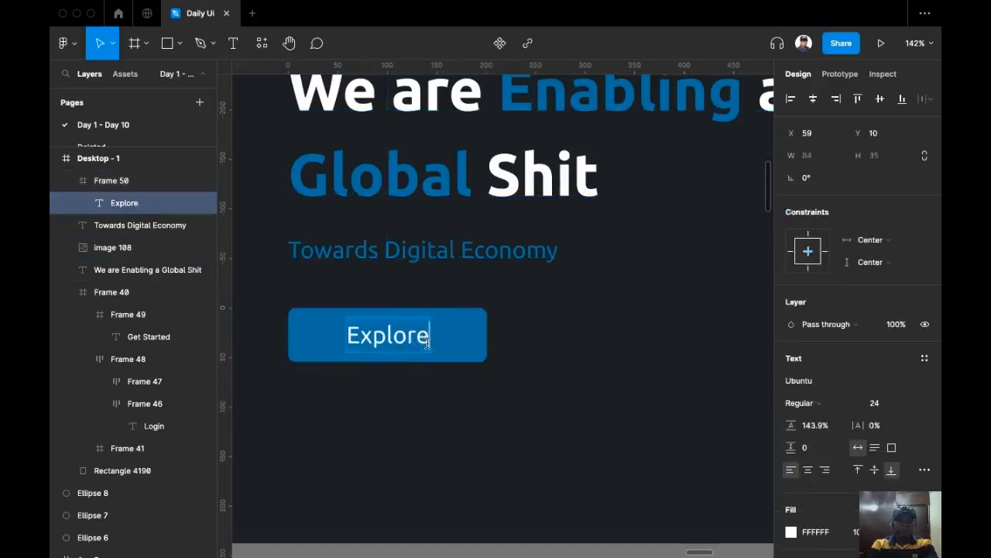
{"action": "type", "text": "Noe"}
{"action": "key", "text": "BackSpace"}
{"action": "type", "text": "w"}
{"action": "key", "text": "Escape"}
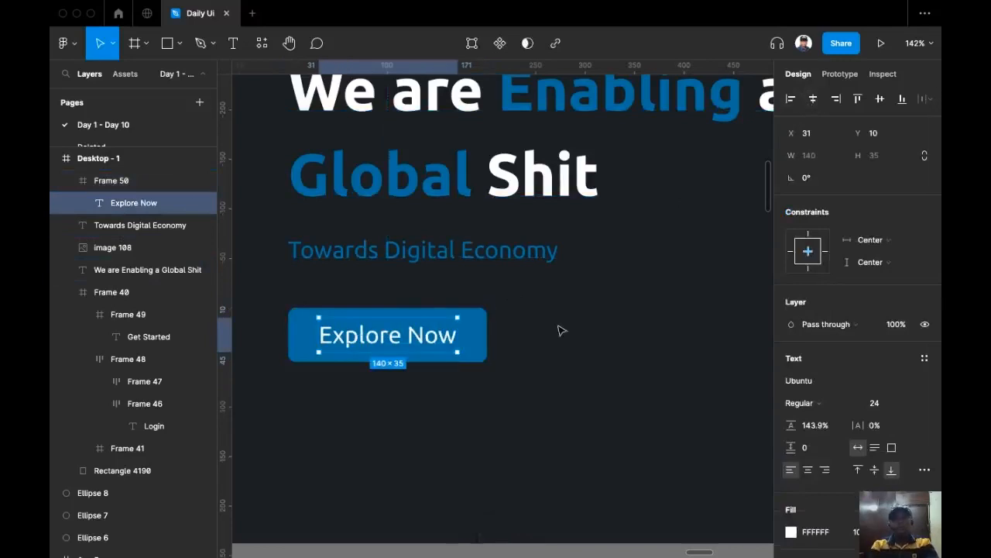
{"action": "left_click", "coordinate": [562, 332]}
Review the overall hero layout, from the headline and button across to the image and header
{"action": "left_click_drag", "start_coordinate": [559, 333], "coordinate": [529, 286]}
{"action": "scroll", "coordinate": [530, 292], "scroll_direction": "down", "scroll_amount": 5}
{"action": "left_click_drag", "start_coordinate": [452, 321], "coordinate": [357, 360]}
{"action": "scroll", "coordinate": [357, 359], "scroll_direction": "down", "scroll_amount": 2}
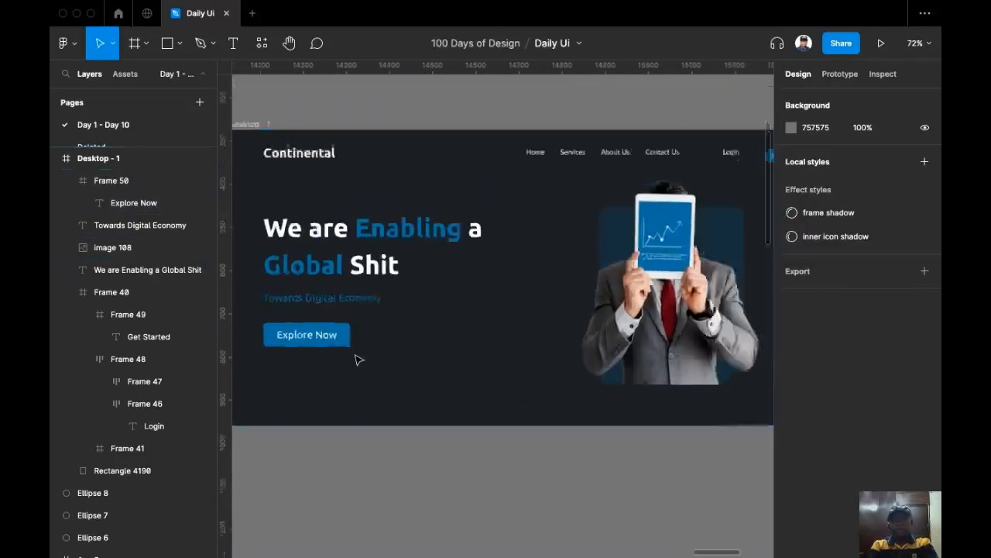
{"action": "scroll", "coordinate": [410, 361], "scroll_direction": "down", "scroll_amount": 3}
{"action": "scroll", "coordinate": [410, 361], "scroll_direction": "up", "scroll_amount": 2}
{"action": "left_click_drag", "start_coordinate": [418, 360], "coordinate": [490, 359]}
{"action": "scroll", "coordinate": [341, 327], "scroll_direction": "down", "scroll_amount": 2}
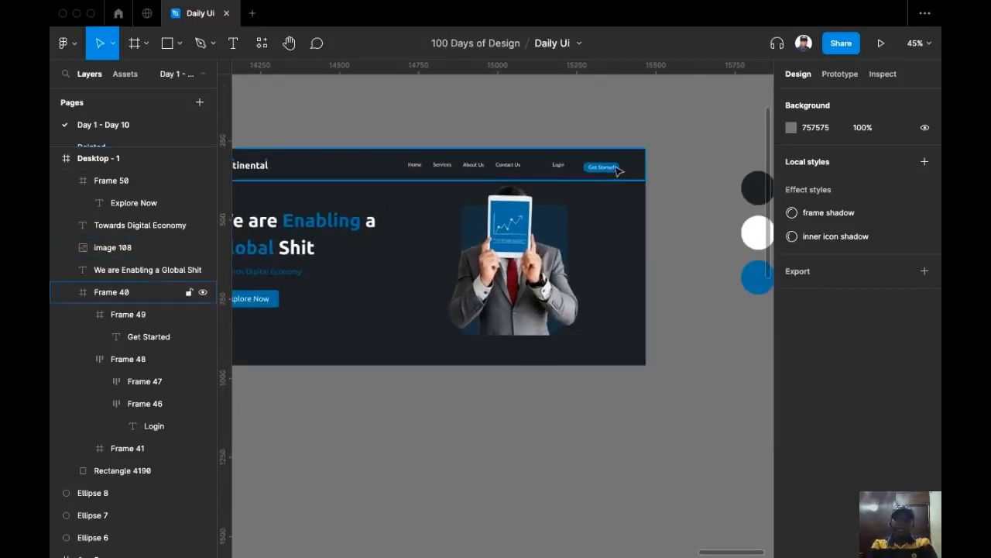
Set the vertical spacing between the "Towards Digital Economy" tagline and the Explore Now button to 64
{"action": "scroll", "coordinate": [496, 267], "scroll_direction": "up", "scroll_amount": 5}
{"action": "left_click", "coordinate": [509, 323]}
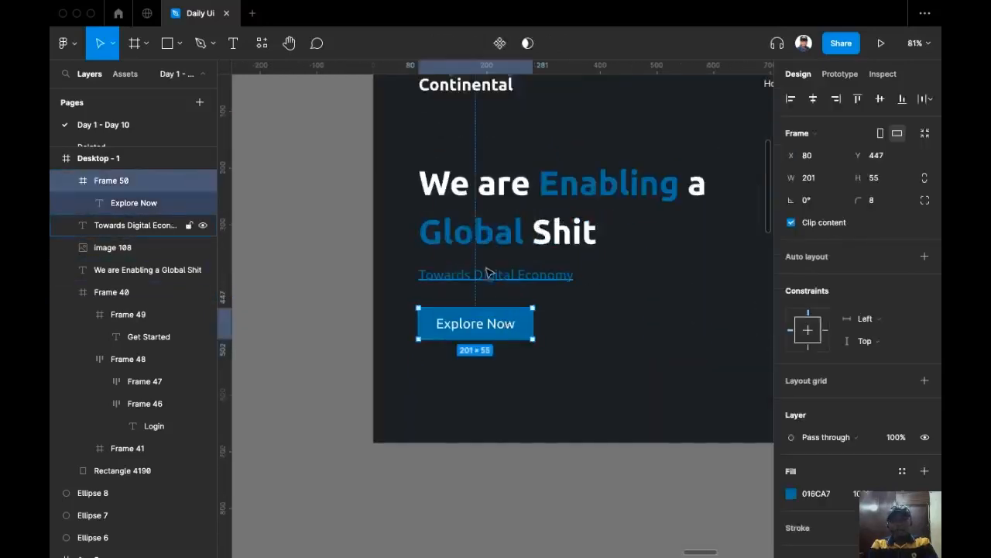
{"action": "left_click", "coordinate": [488, 272], "text": "shift"}
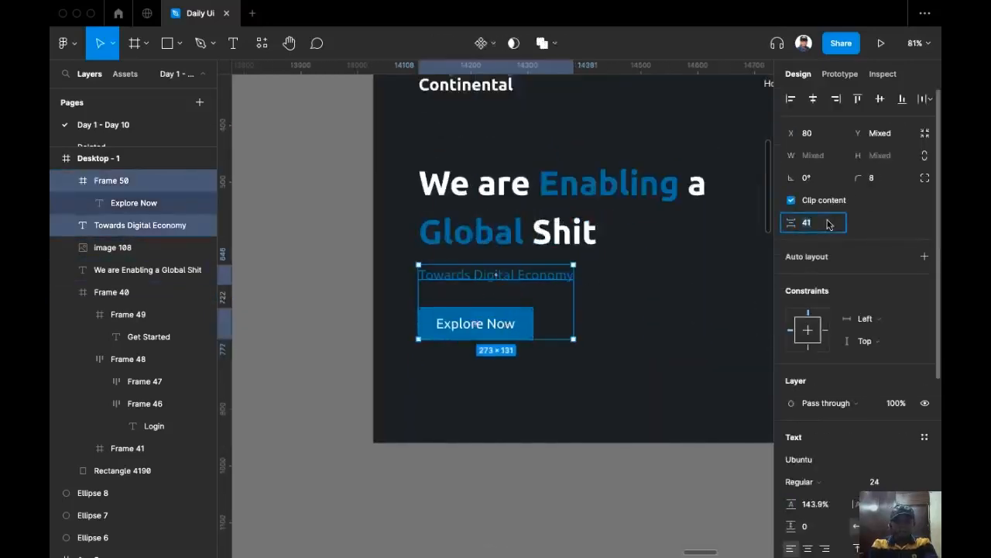
{"action": "type", "text": "64"}
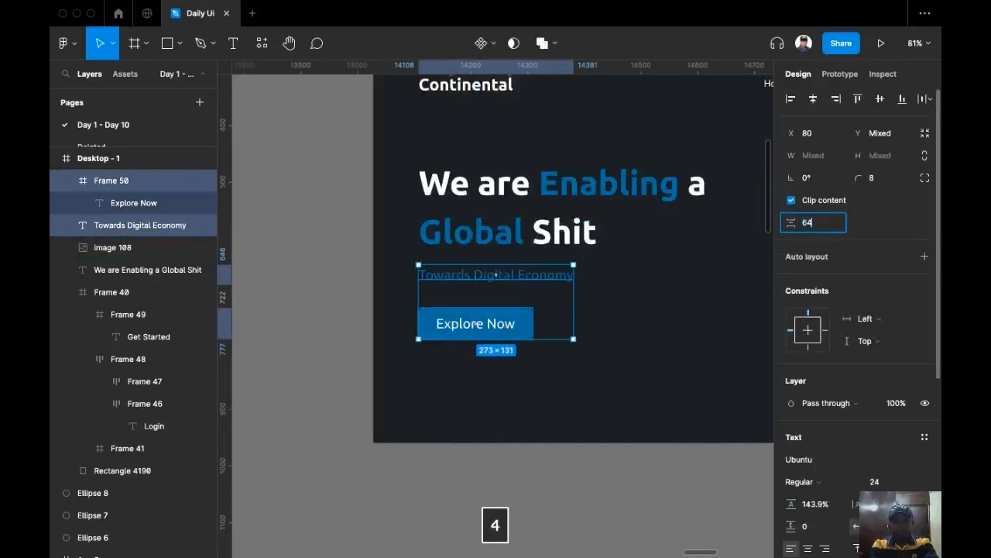
{"action": "key", "text": "Return"}
{"action": "left_click", "coordinate": [343, 225]}
Examine the hero image and the header's navigation links
{"action": "left_click_drag", "start_coordinate": [343, 224], "coordinate": [281, 256]}
{"action": "scroll", "coordinate": [281, 256], "scroll_direction": "down", "scroll_amount": 5}
{"action": "left_click_drag", "start_coordinate": [425, 290], "coordinate": [328, 277]}
{"action": "scroll", "coordinate": [492, 209], "scroll_direction": "up", "scroll_amount": 5}
{"action": "left_click_drag", "start_coordinate": [637, 134], "coordinate": [623, 223]}
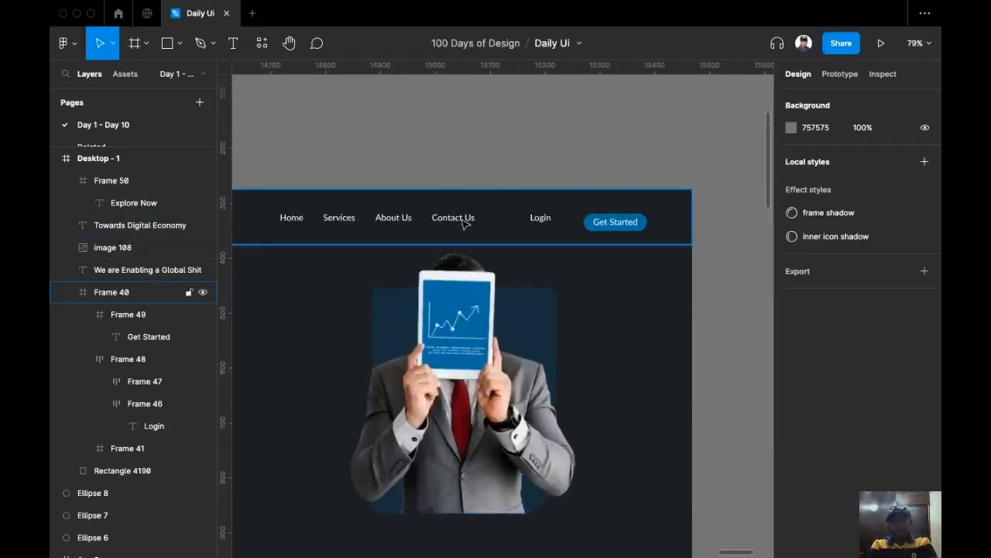
{"action": "scroll", "coordinate": [418, 219], "scroll_direction": "left", "scroll_amount": 5}
{"action": "scroll", "coordinate": [526, 250], "scroll_direction": "up", "scroll_amount": 4}
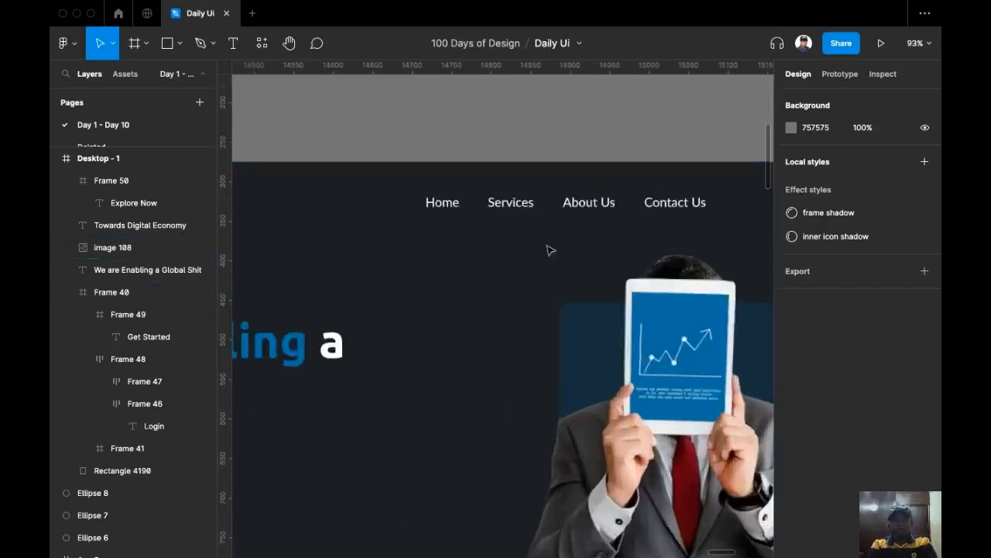
{"action": "scroll", "coordinate": [465, 194], "scroll_direction": "up", "scroll_amount": 3}
{"action": "scroll", "coordinate": [495, 237], "scroll_direction": "left", "scroll_amount": 2}
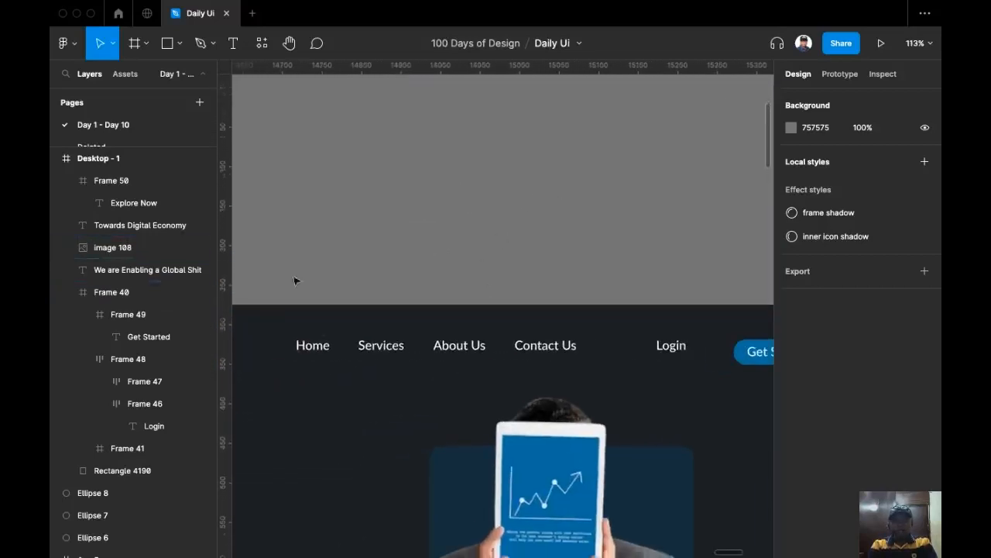
Place a copy of the header's Services navigation item on the empty canvas above the Desktop - 1 frame
{"action": "left_click", "coordinate": [381, 358]}
{"action": "double_click", "coordinate": [380, 357]}
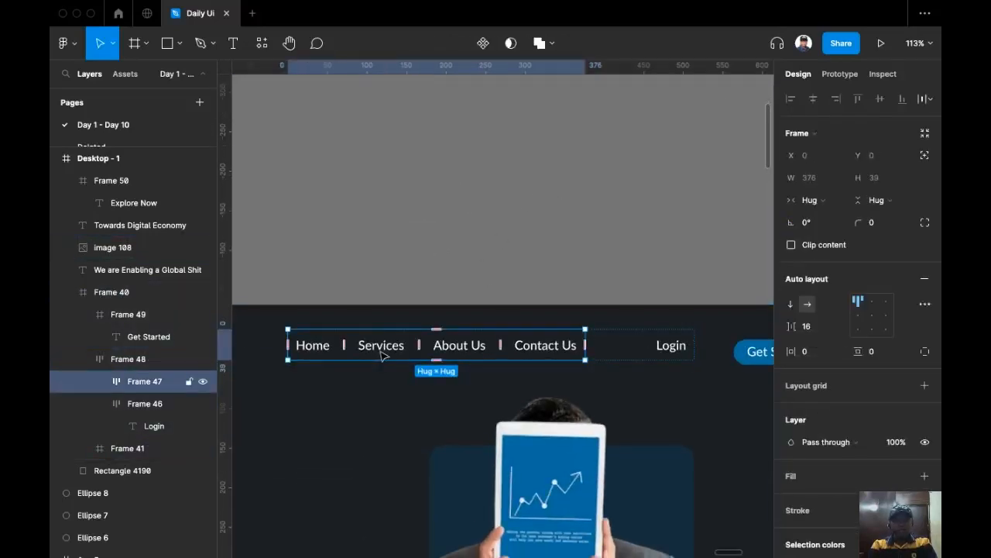
{"action": "double_click", "coordinate": [383, 354]}
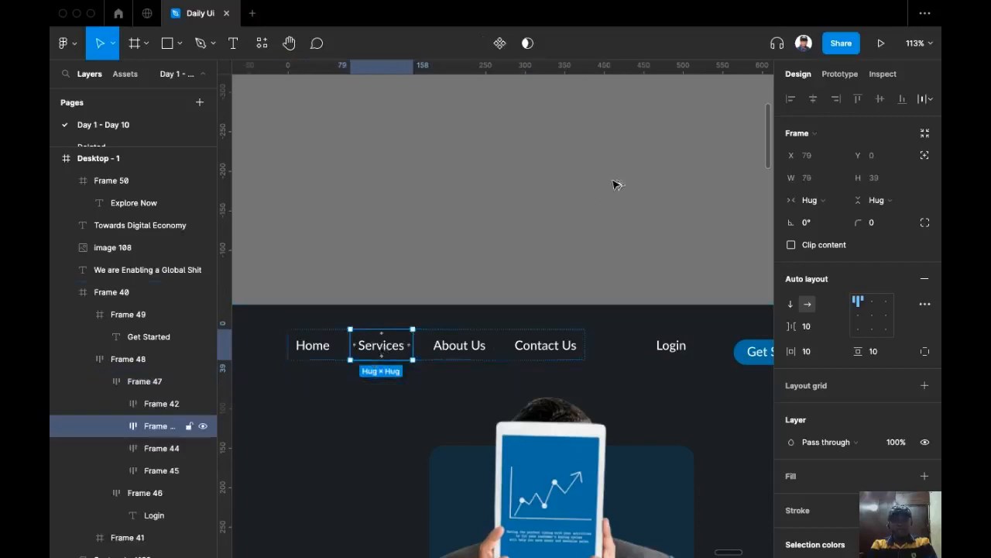
{"action": "left_click_drag", "start_coordinate": [381, 349], "coordinate": [614, 184]}
{"action": "scroll", "coordinate": [633, 204], "scroll_direction": "up", "scroll_amount": 2}
{"action": "scroll", "coordinate": [633, 204], "scroll_direction": "right", "scroll_amount": 2}
{"action": "left_click_drag", "start_coordinate": [414, 288], "coordinate": [534, 163]}
{"action": "scroll", "coordinate": [348, 377], "scroll_direction": "down", "scroll_amount": 1}
{"action": "scroll", "coordinate": [348, 377], "scroll_direction": "left", "scroll_amount": 2}
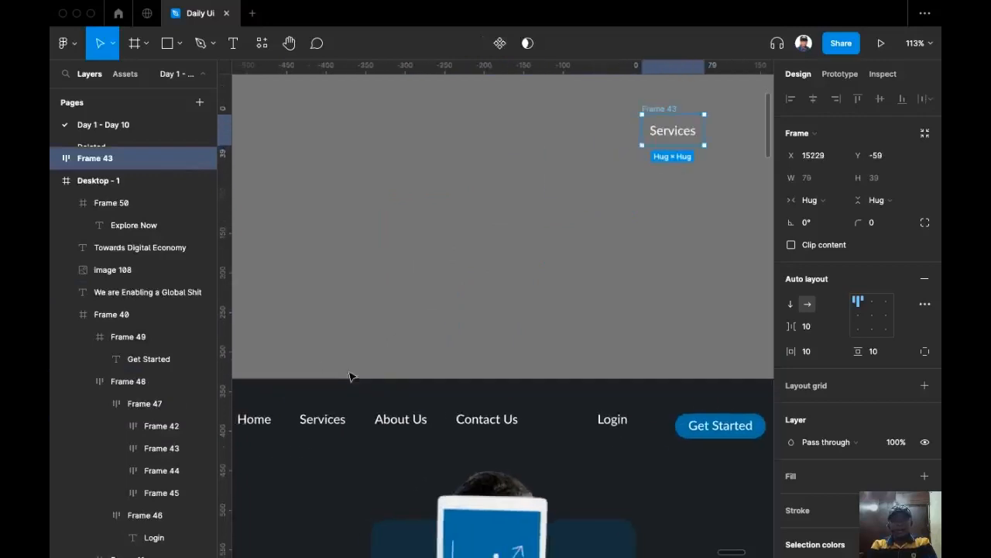
Duplicate the loose Services item directly below itself and change the copy's text to "Communication"
{"action": "scroll", "coordinate": [360, 368], "scroll_direction": "right", "scroll_amount": 3}
{"action": "scroll", "coordinate": [360, 368], "scroll_direction": "up", "scroll_amount": 2}
{"action": "scroll", "coordinate": [436, 296], "scroll_direction": "up", "scroll_amount": 3}
{"action": "scroll", "coordinate": [410, 237], "scroll_direction": "down", "scroll_amount": 1}
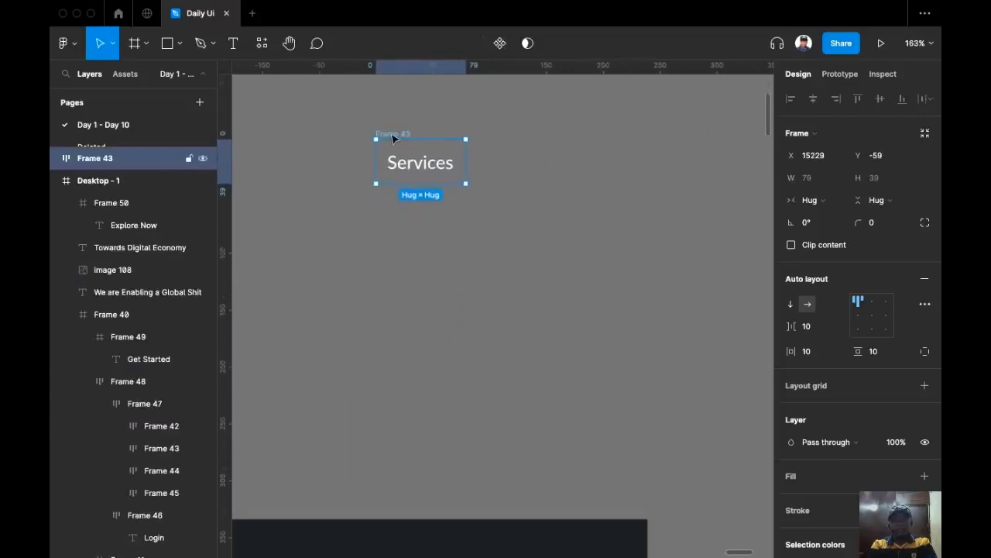
{"action": "left_click_drag", "start_coordinate": [392, 137], "coordinate": [412, 213]}
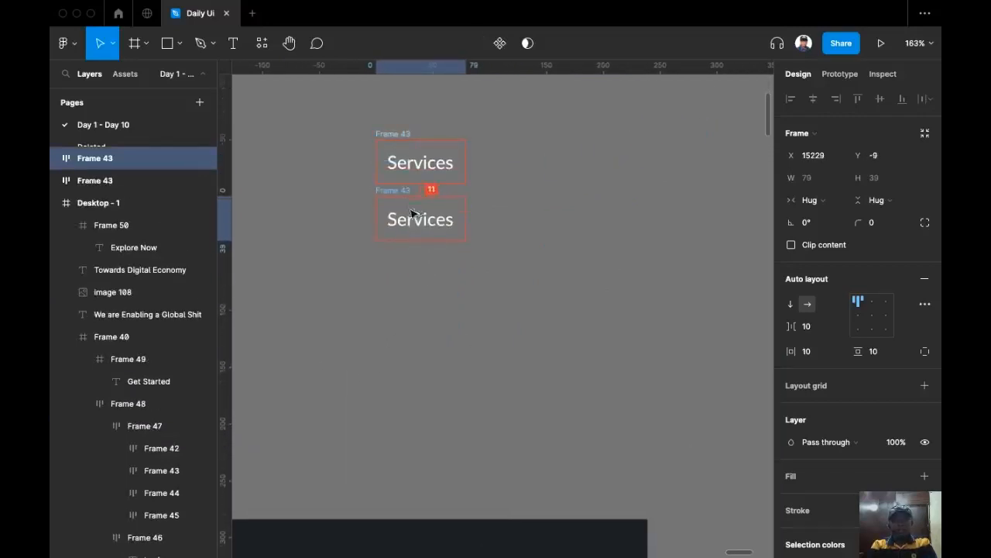
{"action": "double_click", "coordinate": [413, 213]}
{"action": "double_click", "coordinate": [412, 216]}
{"action": "type", "text": "Communo"}
{"action": "key", "text": "BackSpace"}
{"action": "type", "text": "ication"}
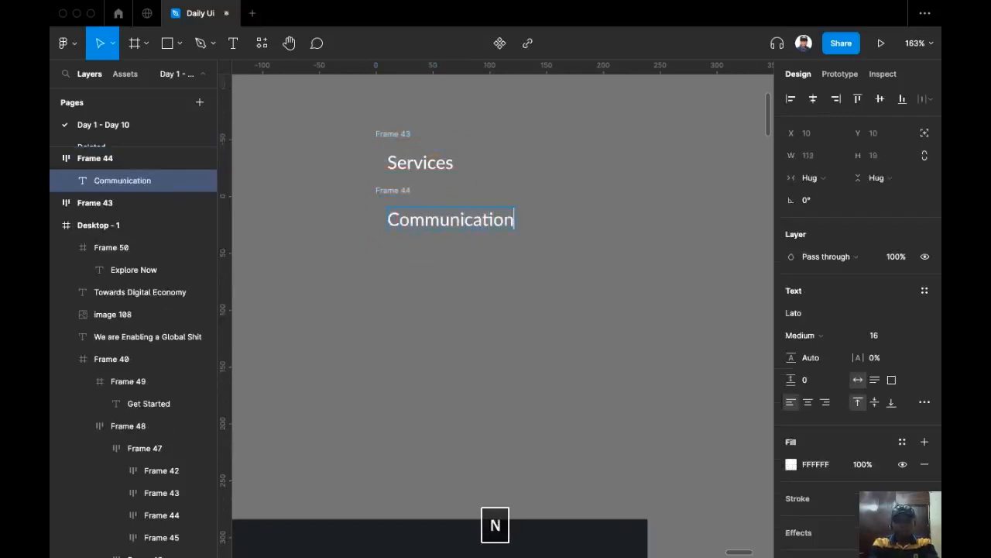
{"action": "key", "text": "Escape"}
{"action": "left_click", "coordinate": [379, 179]}
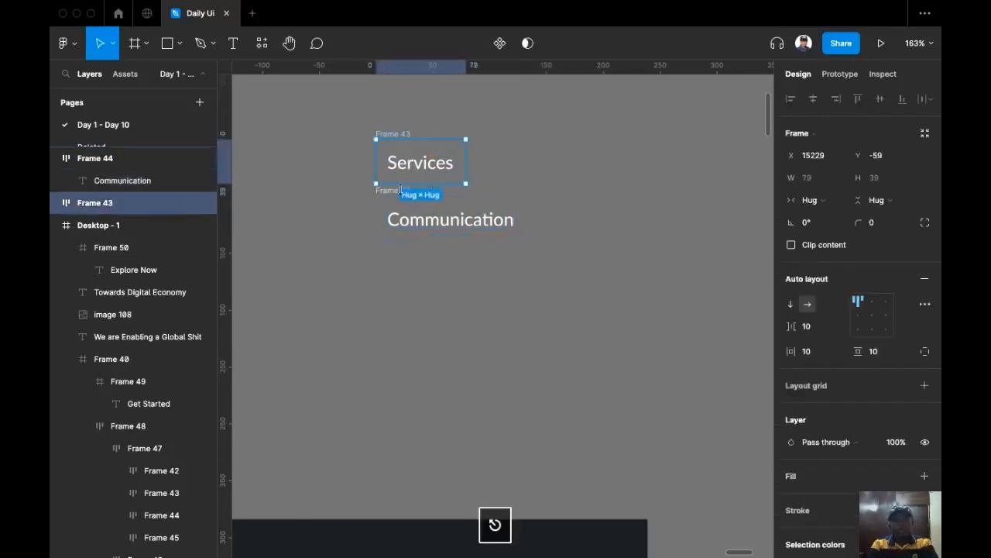
{"action": "key", "text": "Escape"}
Duplicate the Communication item below itself and change the copy's text to "Consultation", correcting its spelling
{"action": "left_click", "coordinate": [389, 195]}
{"action": "left_click_drag", "start_coordinate": [387, 193], "coordinate": [423, 252]}
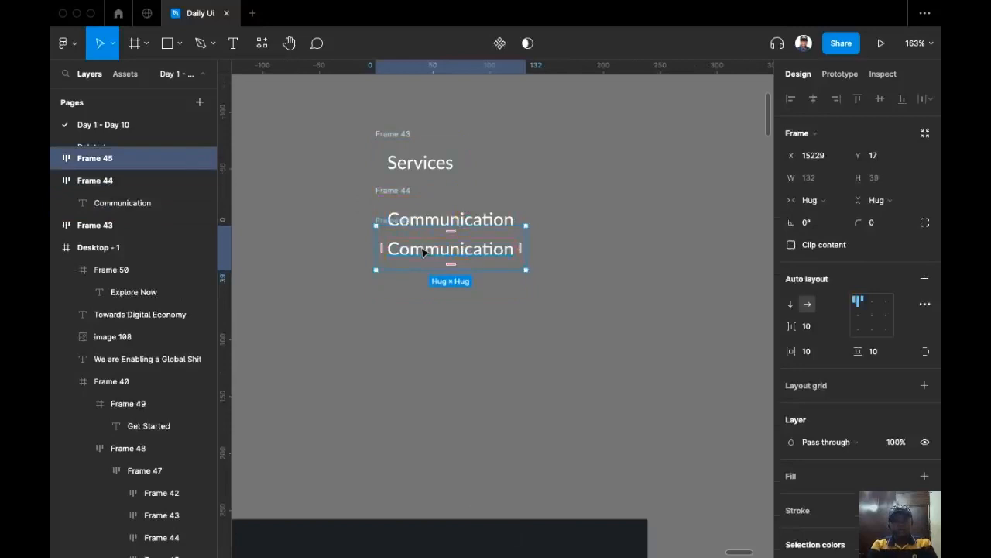
{"action": "double_click", "coordinate": [423, 250]}
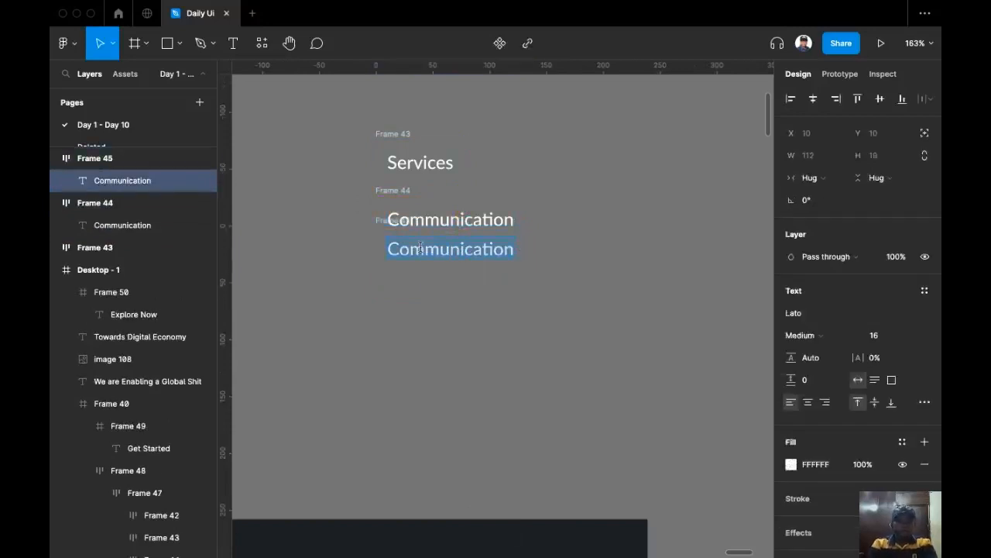
{"action": "type", "text": "Cunxul"}
{"action": "key", "text": "BackSpace"}
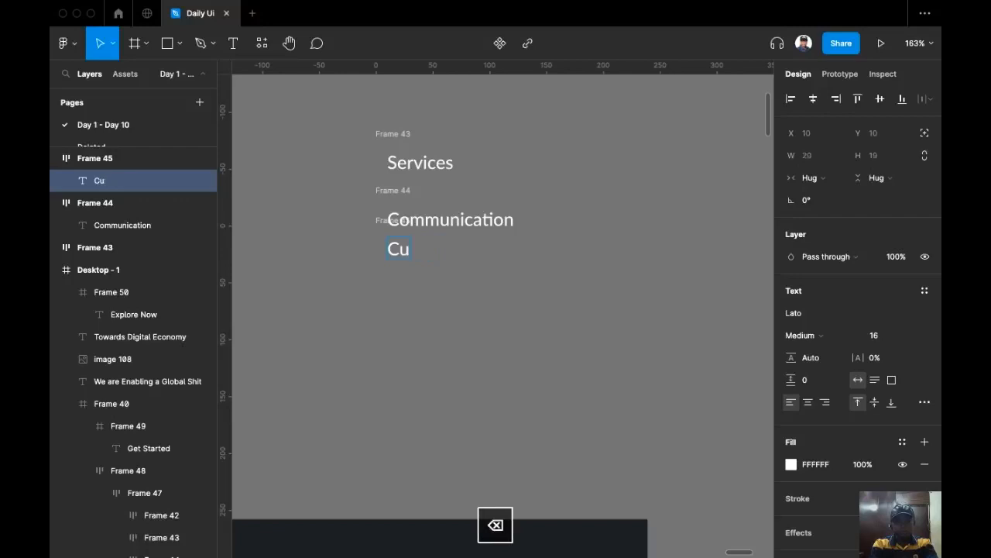
{"action": "type", "text": "osul"}
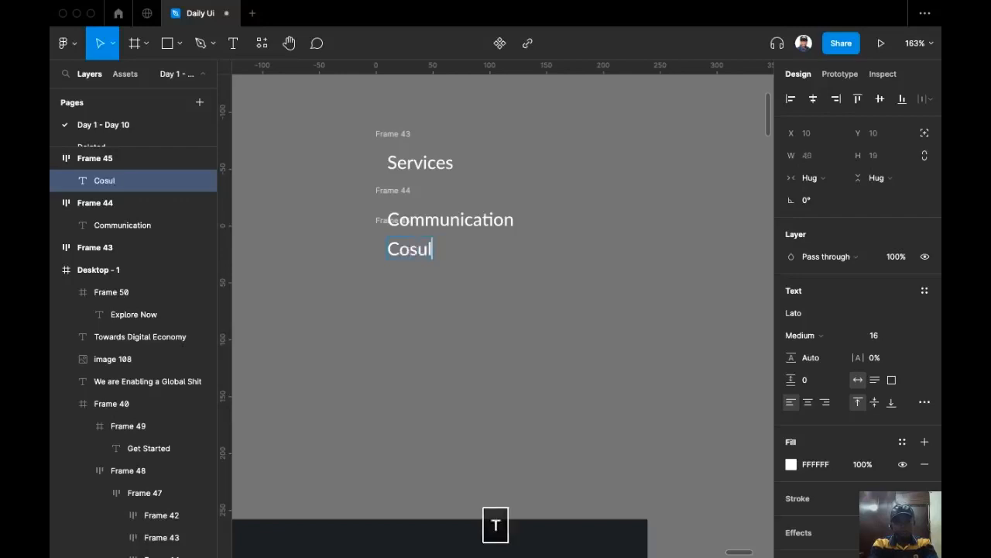
{"action": "type", "text": "tation"}
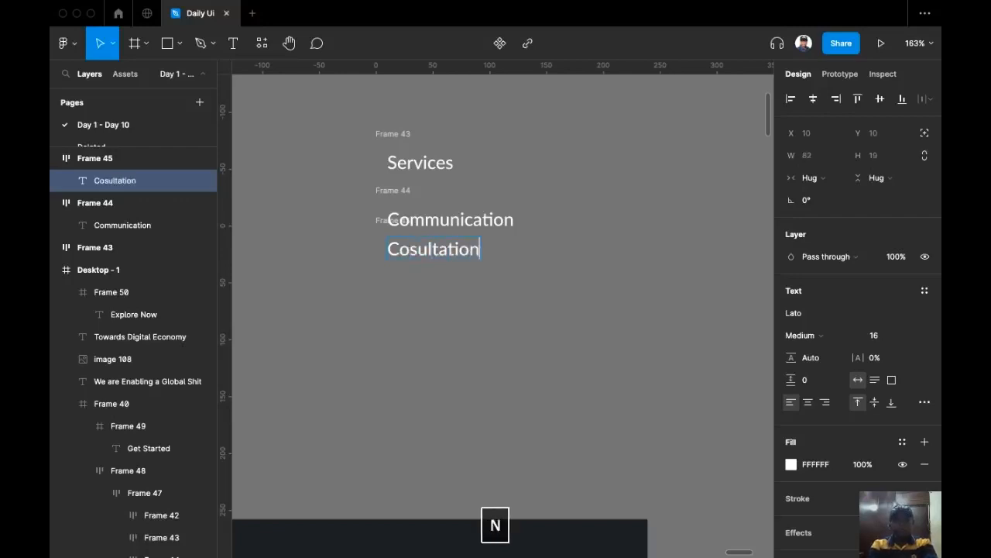
{"action": "right_click", "coordinate": [455, 258]}
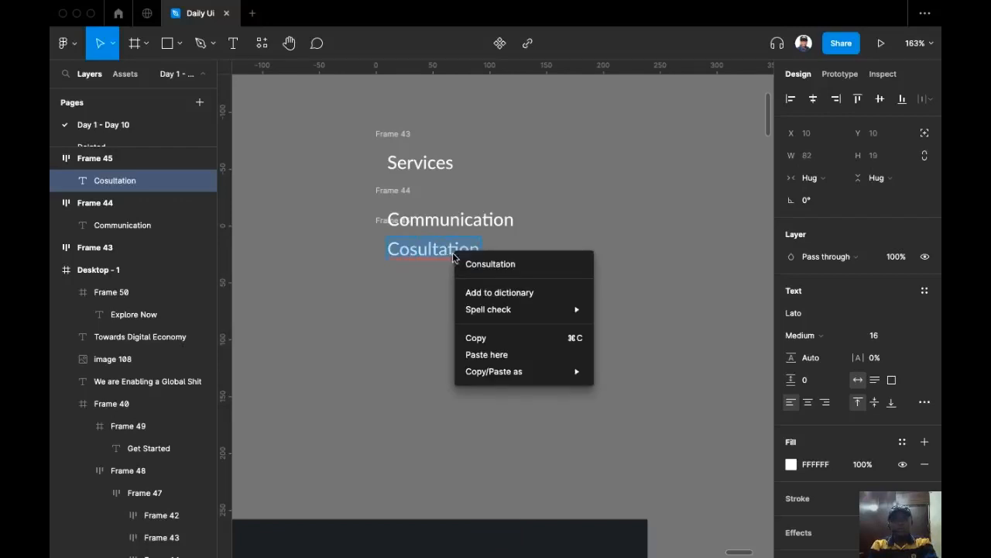
{"action": "left_click", "coordinate": [511, 262]}
Move the Consultation item down, duplicate it below as "Travelling", and move the new item to X 15229, in line with Services
{"action": "left_click_drag", "start_coordinate": [380, 222], "coordinate": [406, 295]}
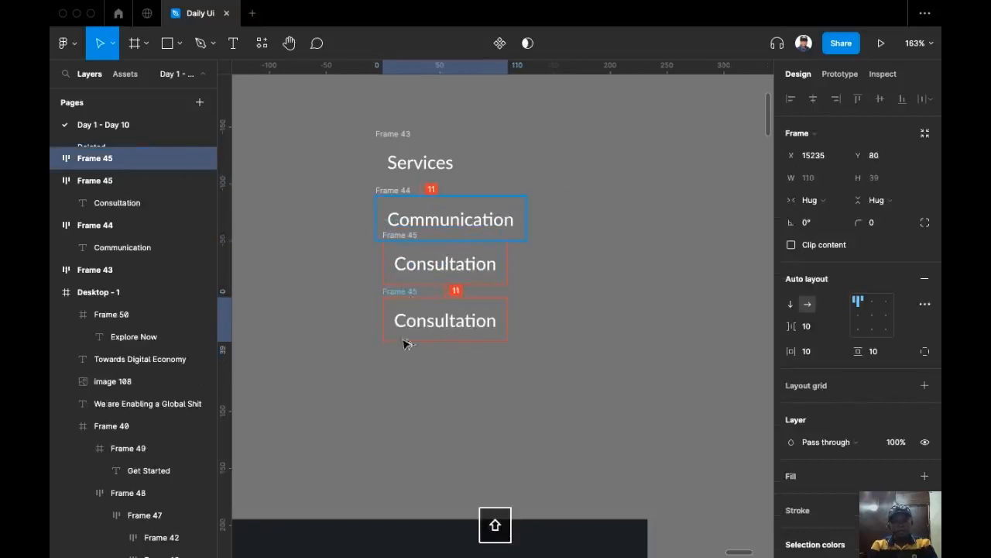
{"action": "double_click", "coordinate": [469, 331]}
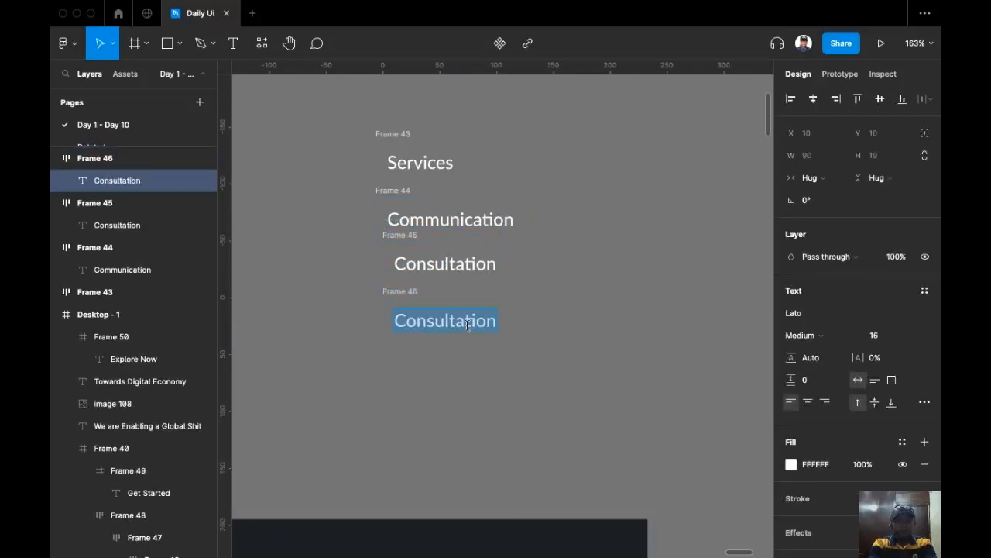
{"action": "type", "text": "Trav"}
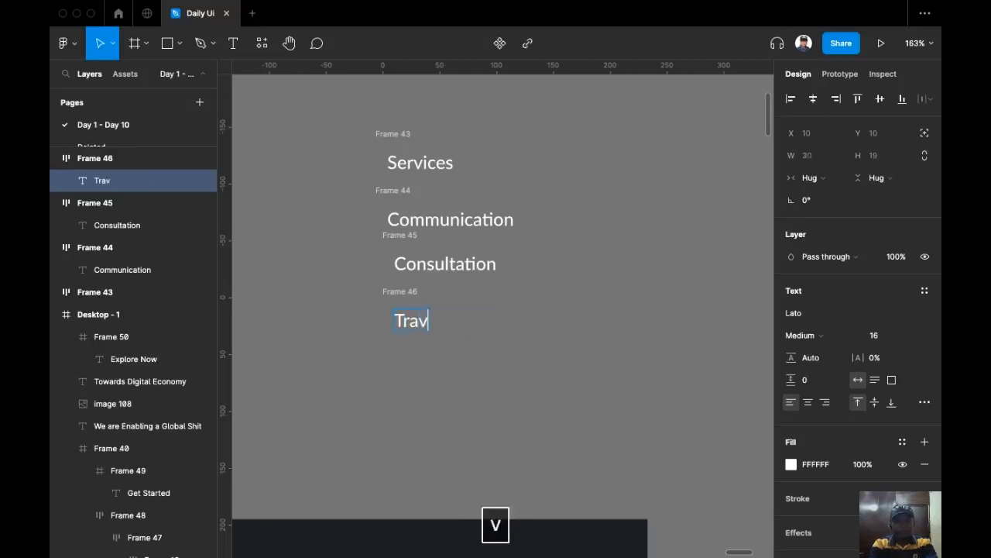
{"action": "type", "text": "elling"}
{"action": "key", "text": "Escape"}
{"action": "key", "text": "Escape"}
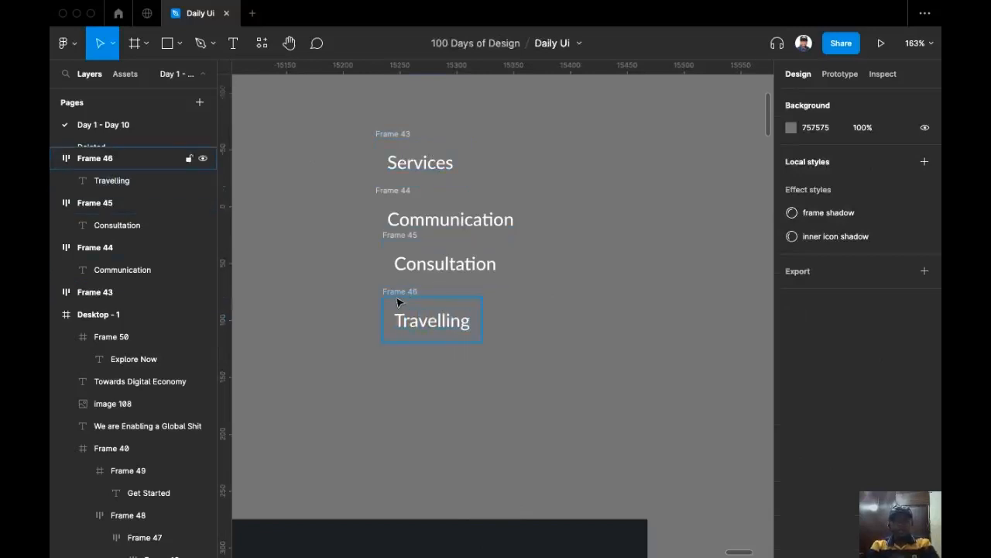
{"action": "left_click_drag", "start_coordinate": [401, 297], "coordinate": [395, 297]}
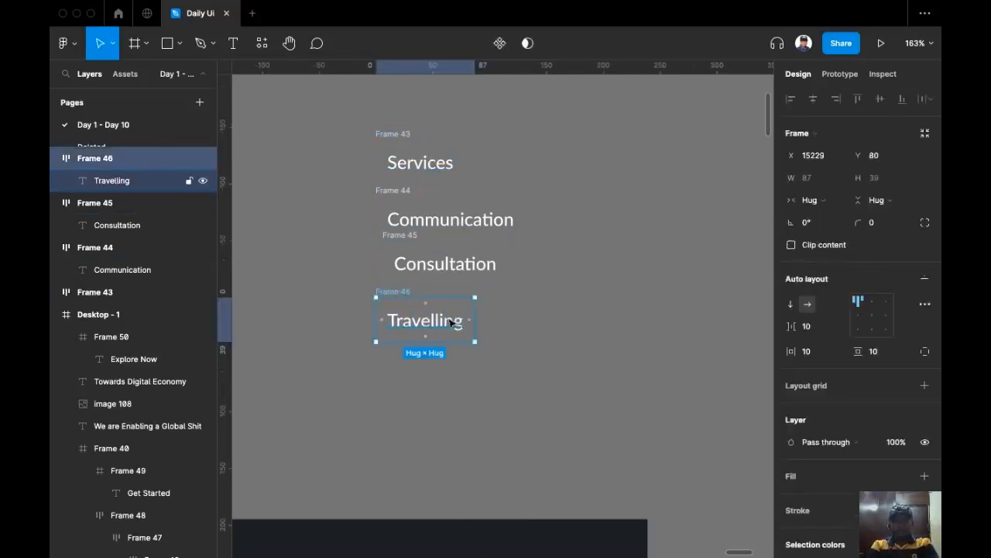
Duplicate the Travelling item below itself and change the copy's text to "IT Training"
{"action": "double_click", "coordinate": [451, 323]}
{"action": "key", "text": "Escape"}
{"action": "key", "text": "Escape"}
{"action": "key", "text": "ctrl+d"}
{"action": "double_click", "coordinate": [418, 378]}
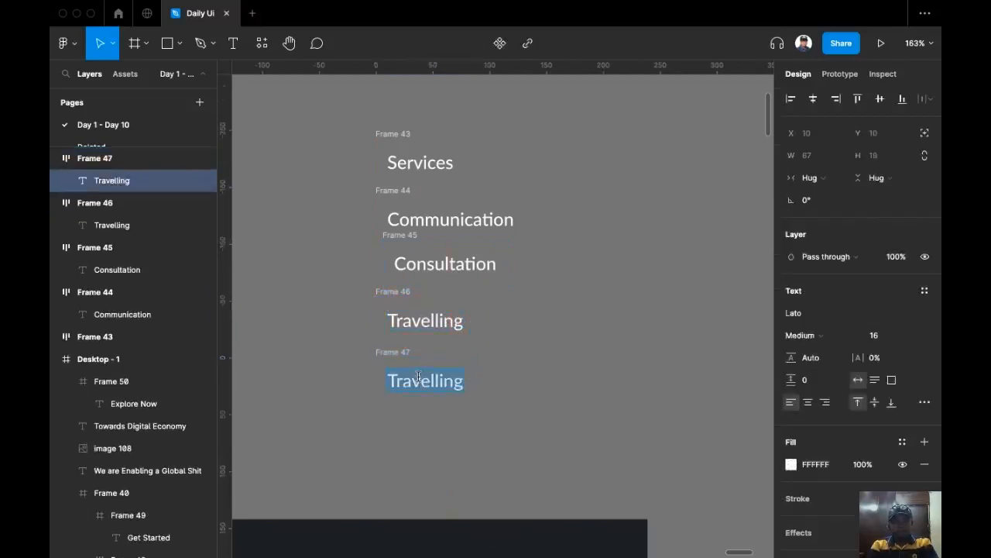
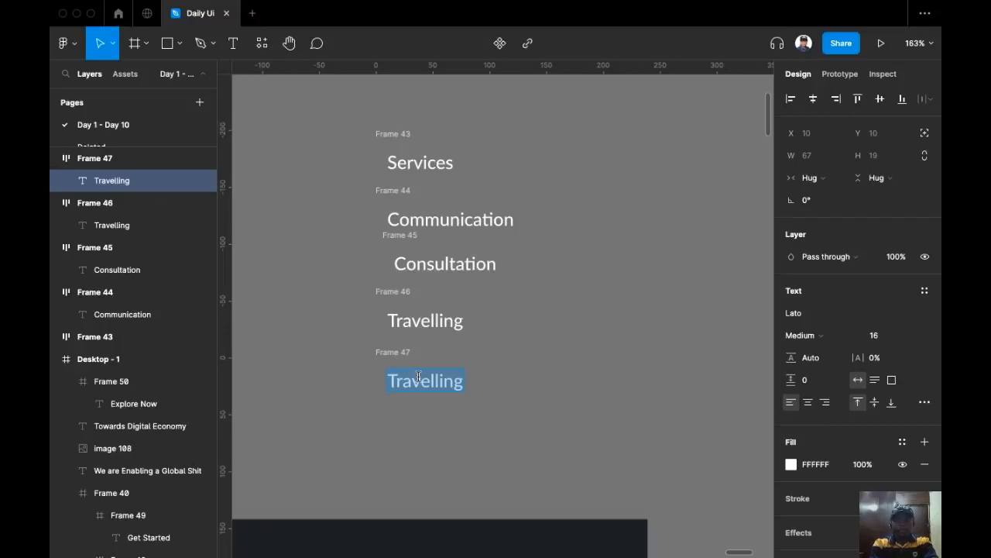
{"action": "type", "text": "IT"}
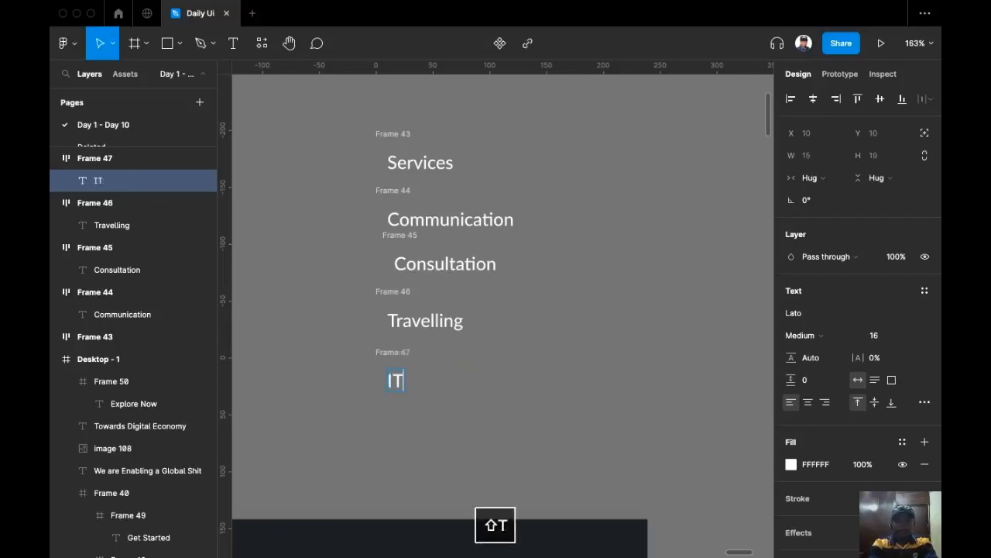
{"action": "type", "text": " Train"}
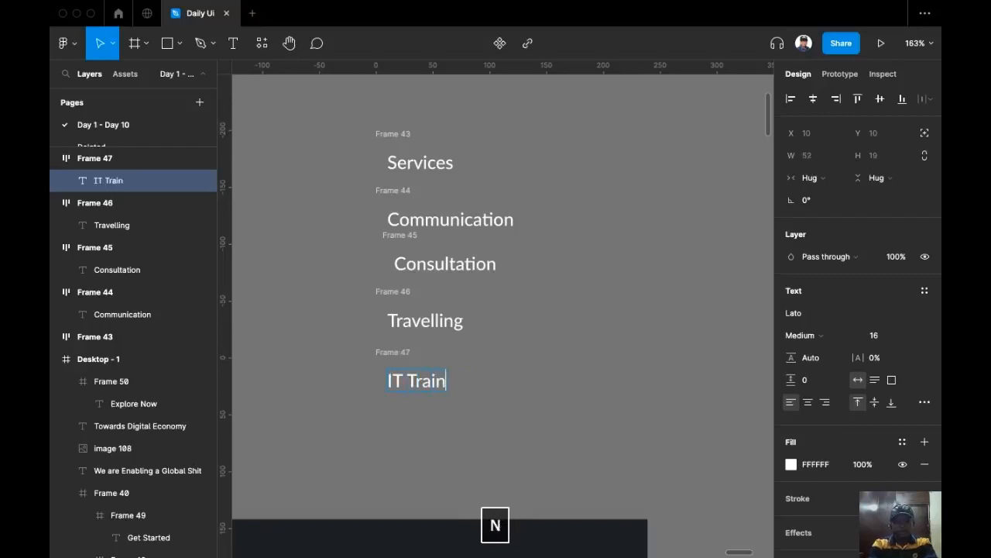
{"action": "type", "text": "ing"}
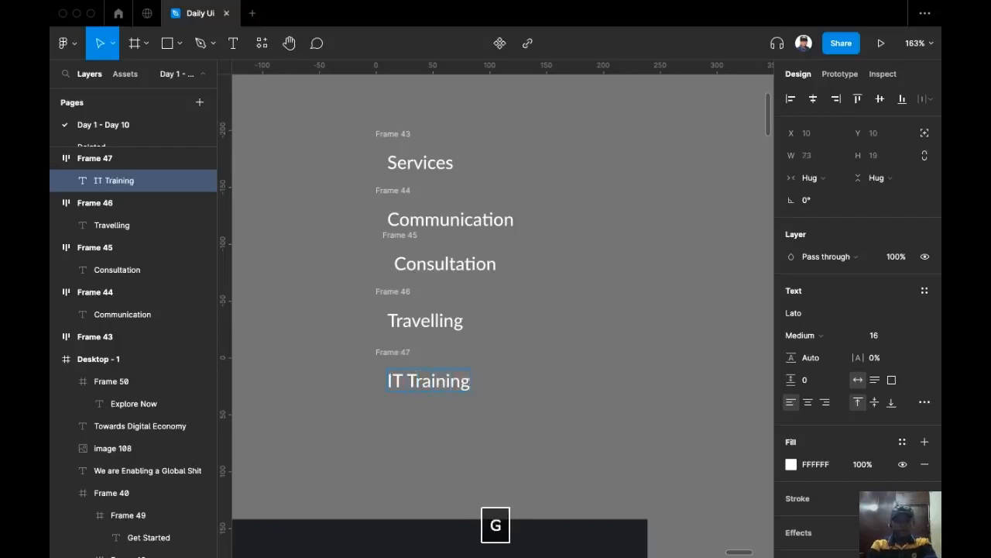
{"action": "key", "text": "Escape"}
Duplicate the IT Training item directly below itself and change the copy's text to "Cyber Security"
{"action": "left_click", "coordinate": [396, 353]}
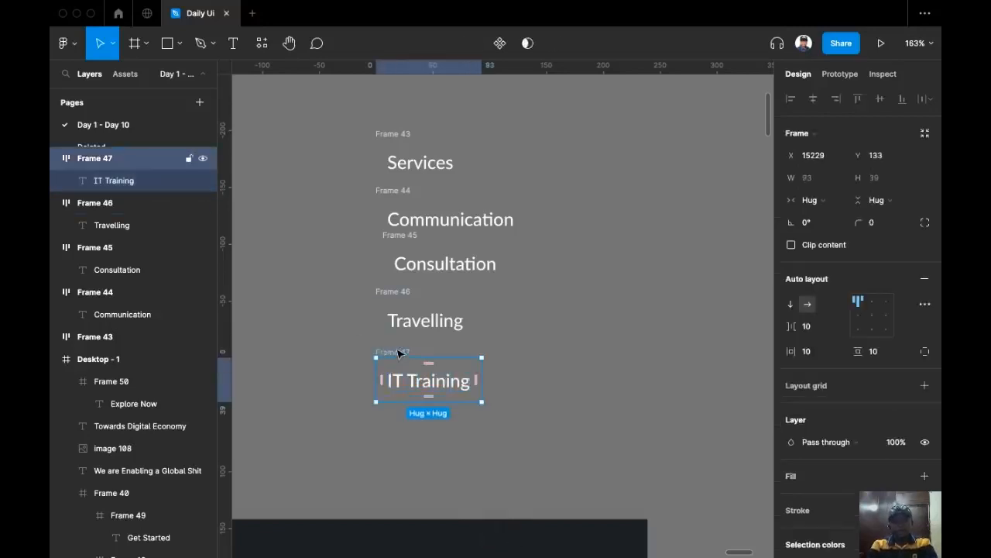
{"action": "left_click_drag", "start_coordinate": [398, 356], "coordinate": [407, 412]}
{"action": "double_click", "coordinate": [418, 438]}
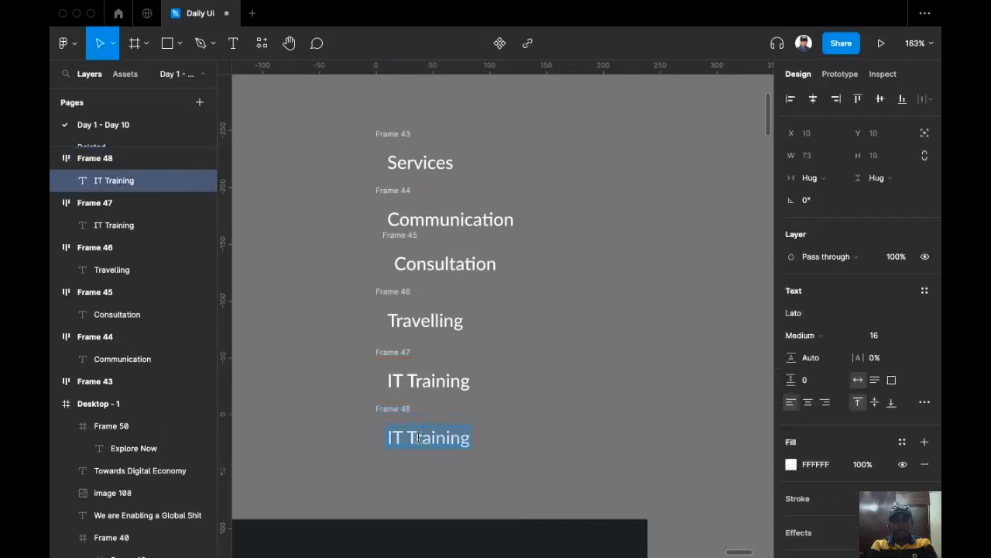
{"action": "type", "text": "Cybe"}
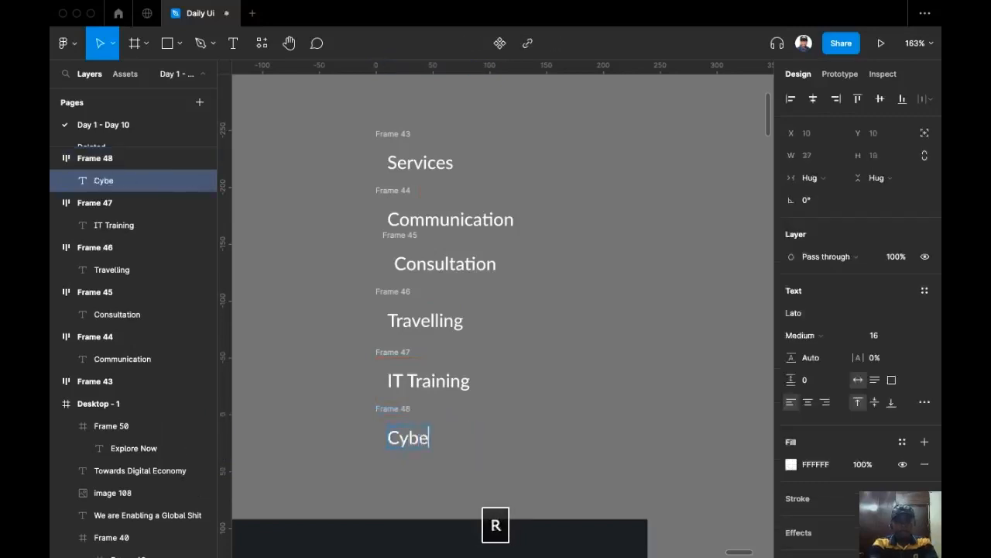
{"action": "type", "text": "r Secu"}
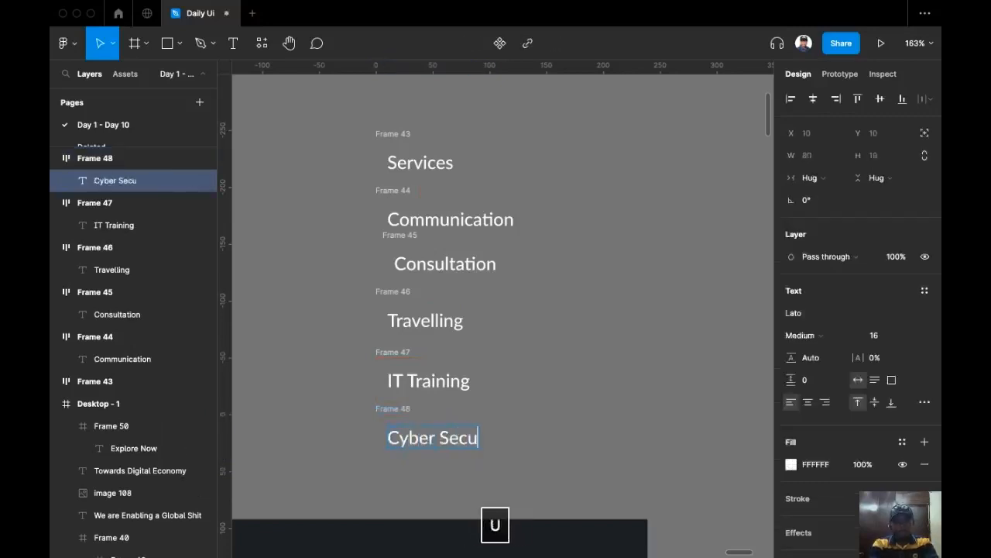
{"action": "type", "text": "rity"}
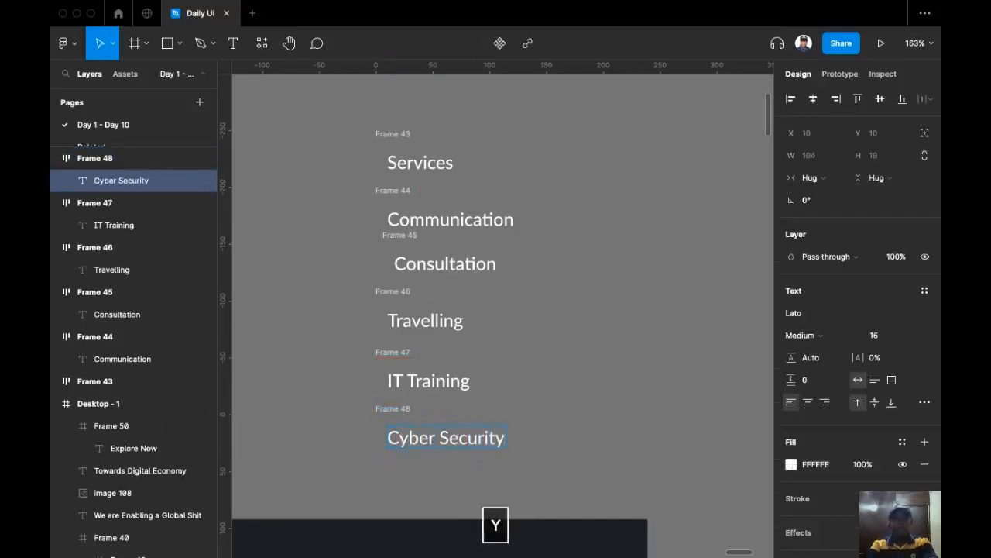
{"action": "key", "text": "Escape"}
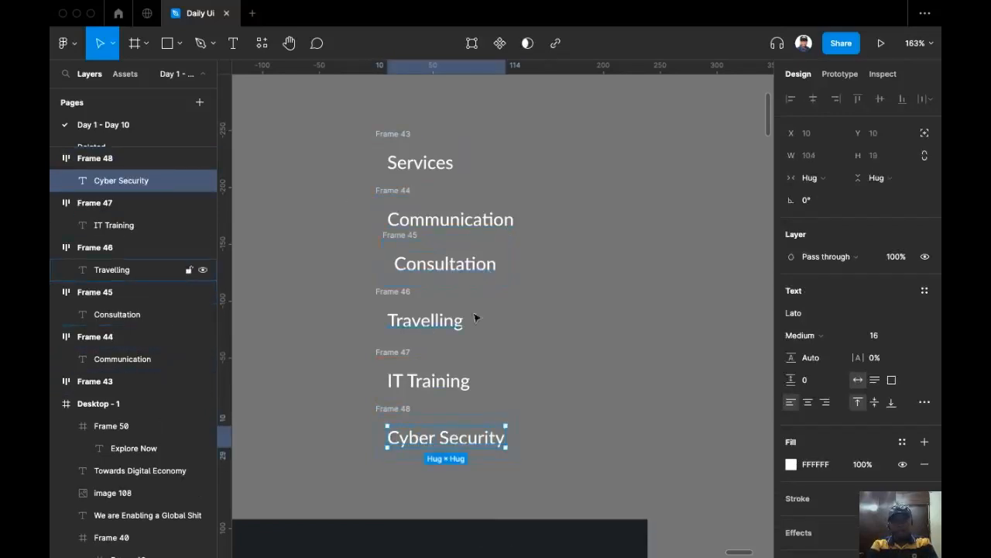
Combine the five items from Communication to Cyber Security into one vertical auto layout frame and delete the loose Services item above it
{"action": "left_click_drag", "start_coordinate": [432, 225], "coordinate": [564, 432]}
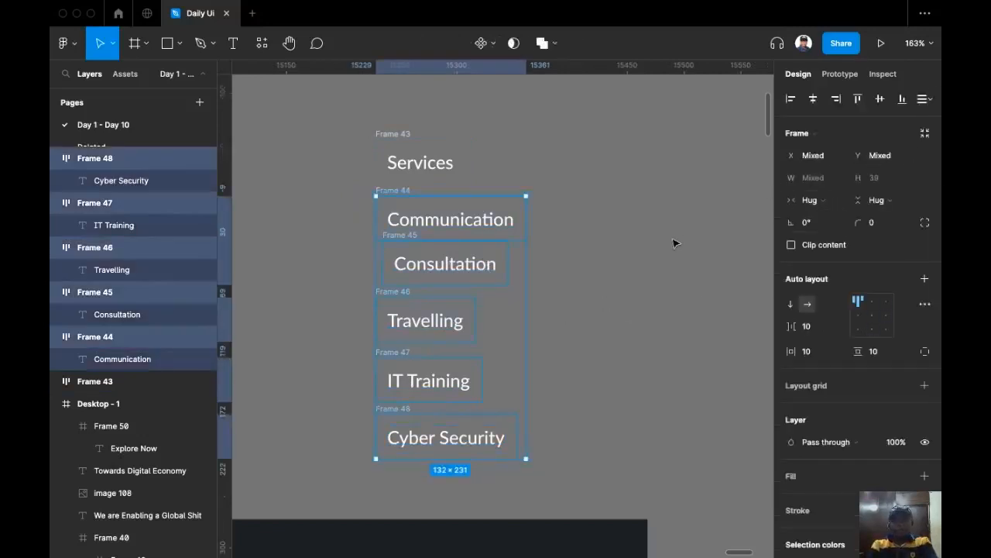
{"action": "key", "text": "shift+a"}
{"action": "left_click", "coordinate": [403, 133]}
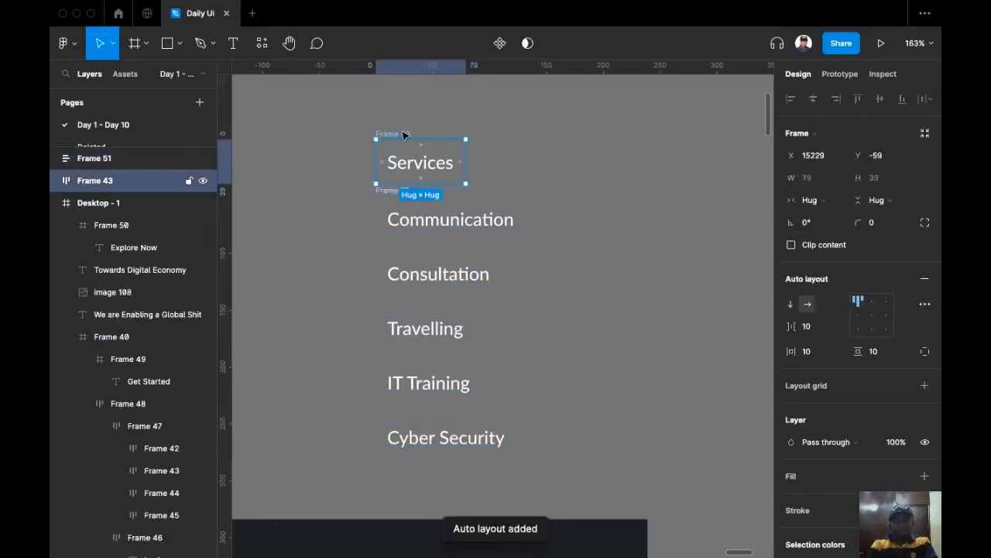
{"action": "key", "text": "BackSpace"}
{"action": "left_click", "coordinate": [409, 191]}
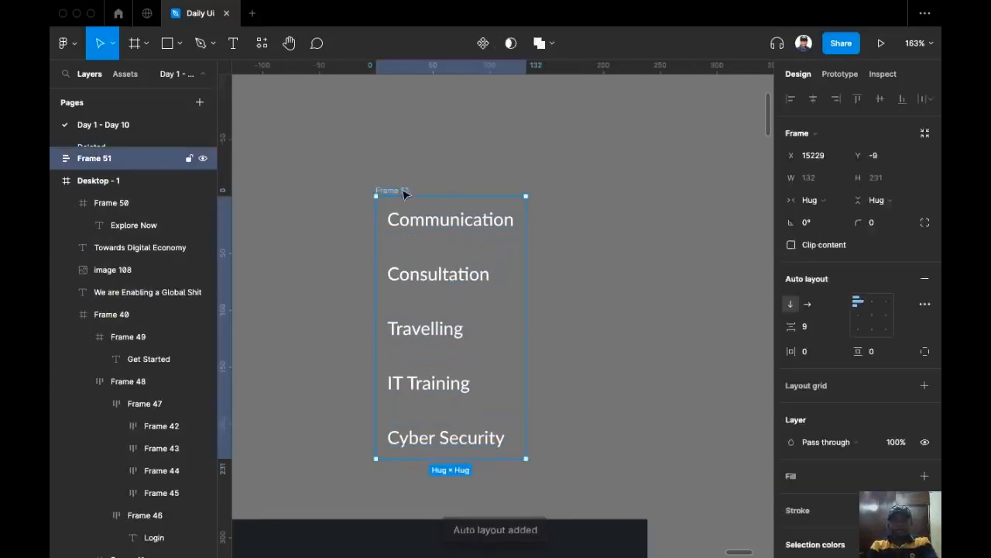
Set the vertical space between items in the services list's auto layout to 0
{"action": "scroll", "coordinate": [407, 167], "scroll_direction": "down", "scroll_amount": 2}
{"action": "scroll", "coordinate": [411, 140], "scroll_direction": "down", "scroll_amount": 1}
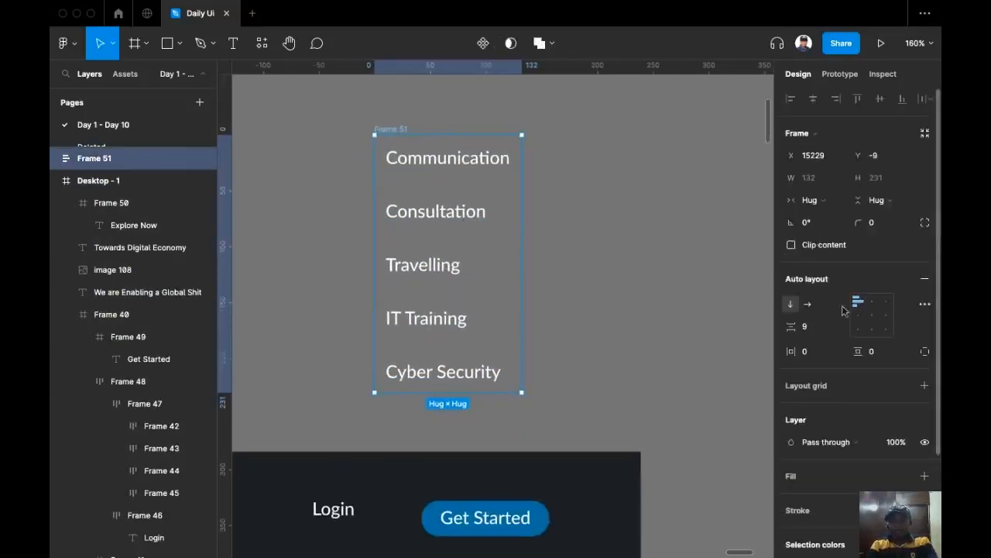
{"action": "scroll", "coordinate": [447, 287], "scroll_direction": "down", "scroll_amount": 2}
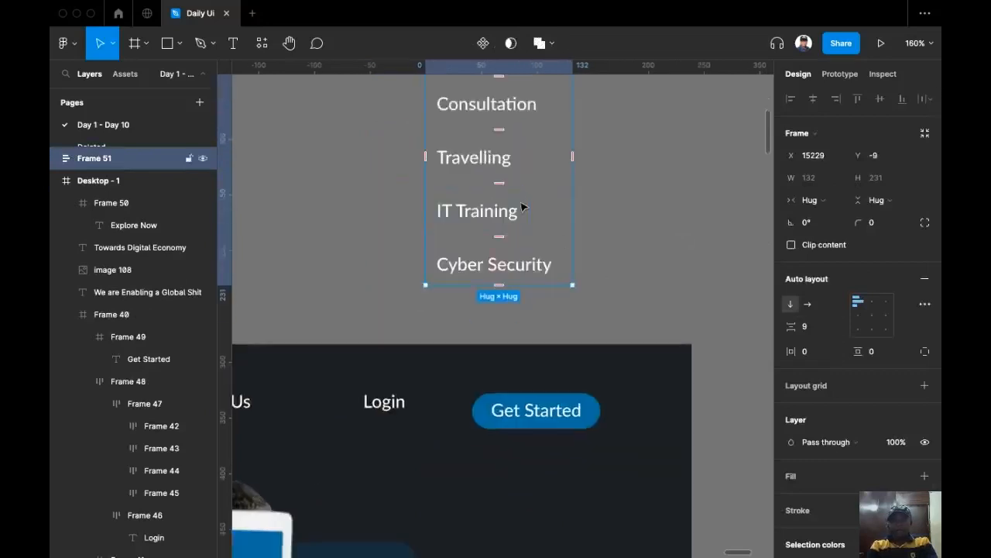
{"action": "scroll", "coordinate": [522, 206], "scroll_direction": "down", "scroll_amount": 6}
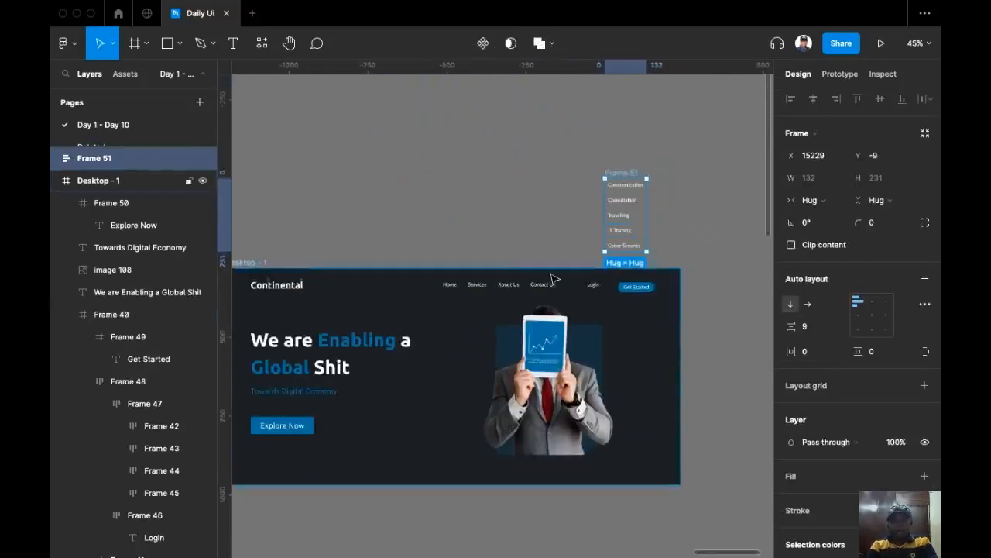
{"action": "scroll", "coordinate": [552, 279], "scroll_direction": "up", "scroll_amount": 3}
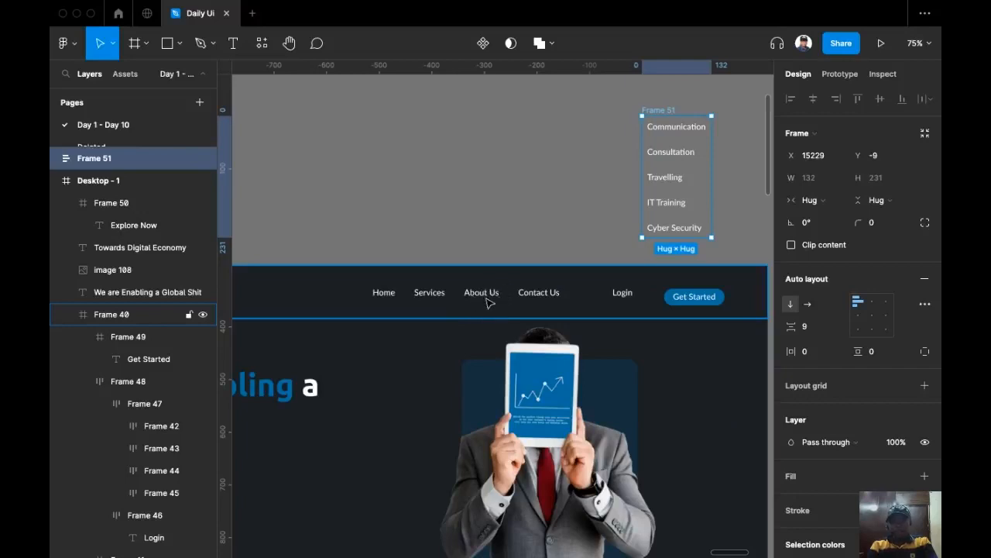
{"action": "scroll", "coordinate": [527, 192], "scroll_direction": "up", "scroll_amount": 4}
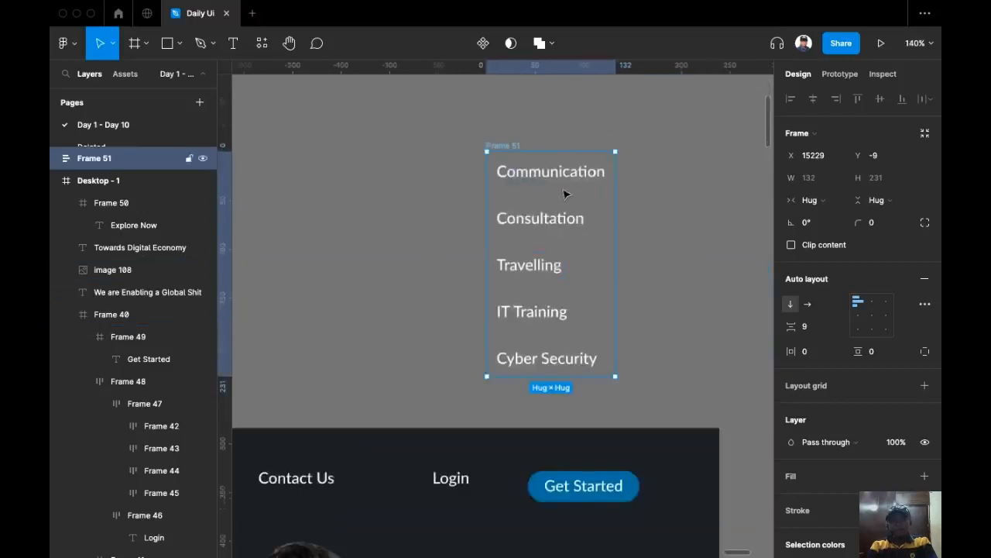
{"action": "scroll", "coordinate": [565, 194], "scroll_direction": "up", "scroll_amount": 1}
{"action": "left_click", "coordinate": [821, 332]}
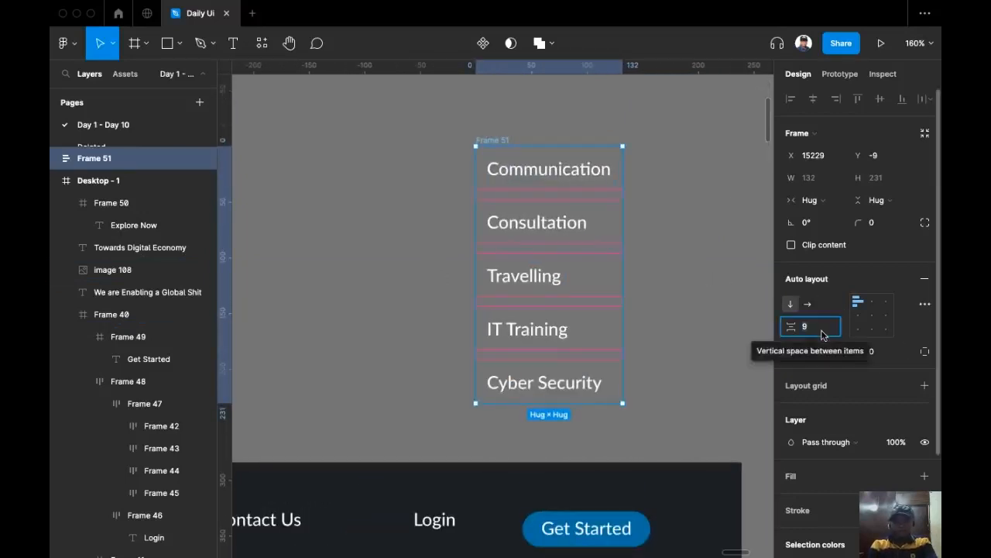
{"action": "type", "text": "0"}
{"action": "key", "text": "Return"}
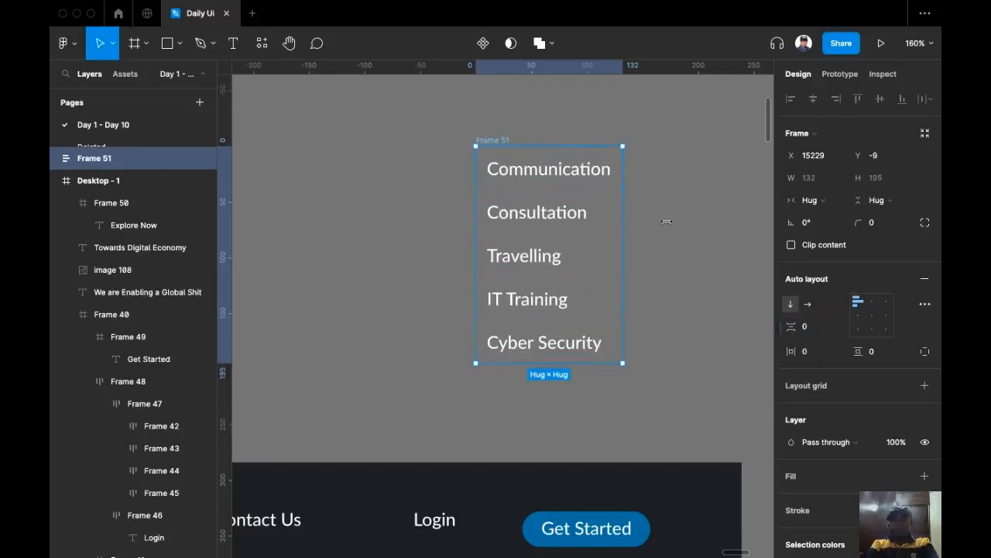
Move the services list frame to X 14959, Y 13, above the header's navigation links
{"action": "scroll", "coordinate": [653, 228], "scroll_direction": "down", "scroll_amount": 3}
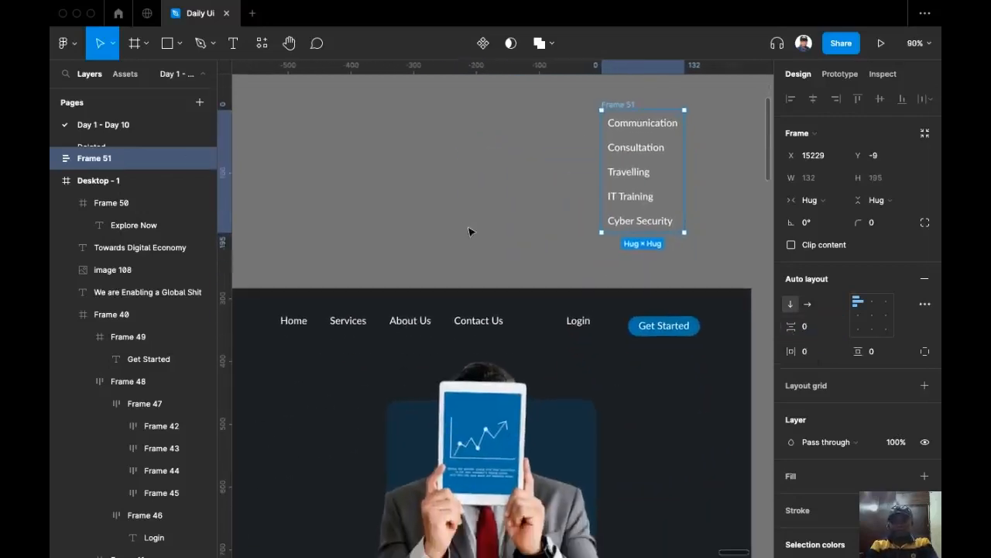
{"action": "scroll", "coordinate": [670, 102], "scroll_direction": "up", "scroll_amount": 1}
{"action": "left_click_drag", "start_coordinate": [627, 98], "coordinate": [445, 111]}
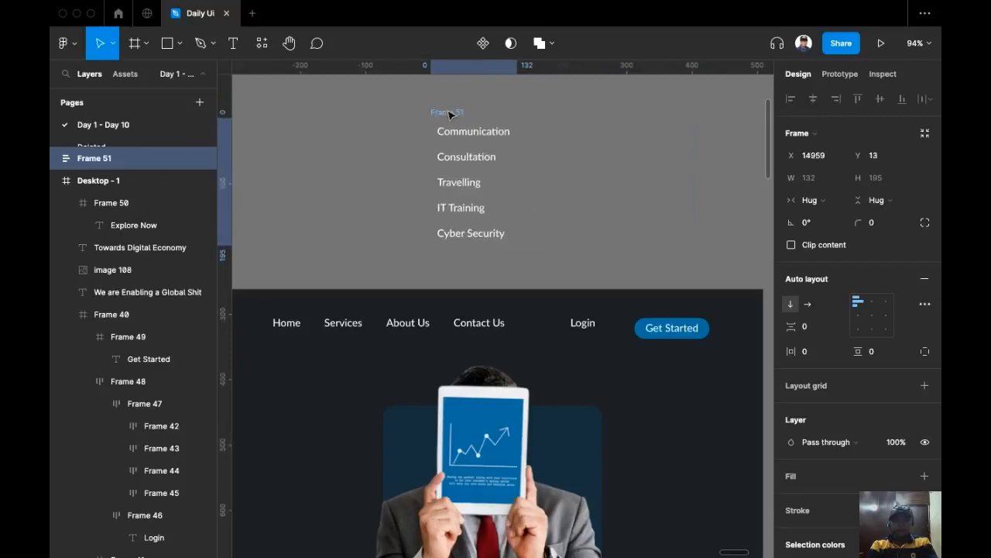
Widen the Consultation item to 132 so it matches the full width of the list frame
{"action": "scroll", "coordinate": [509, 163], "scroll_direction": "up", "scroll_amount": 3}
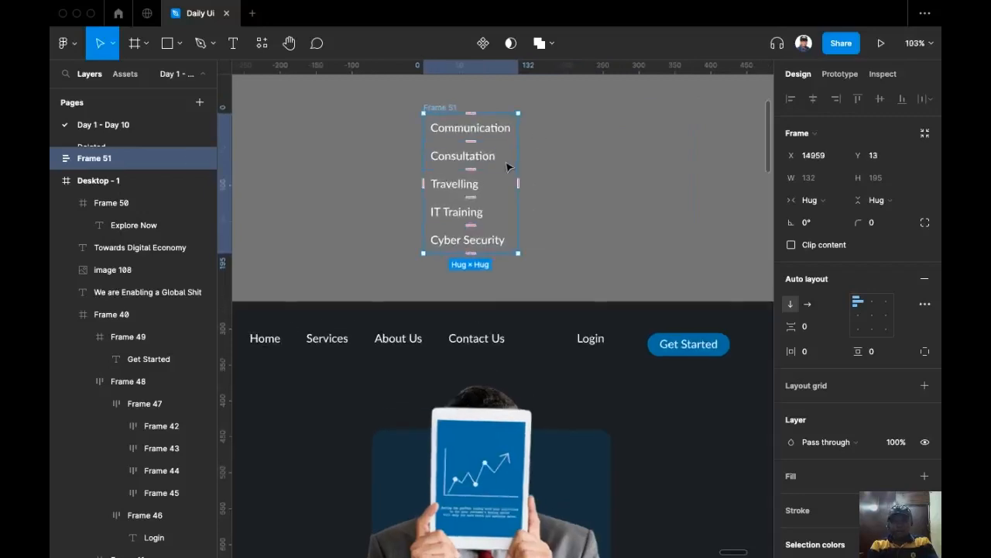
{"action": "left_click", "coordinate": [485, 133]}
{"action": "scroll", "coordinate": [480, 201], "scroll_direction": "up", "scroll_amount": 4}
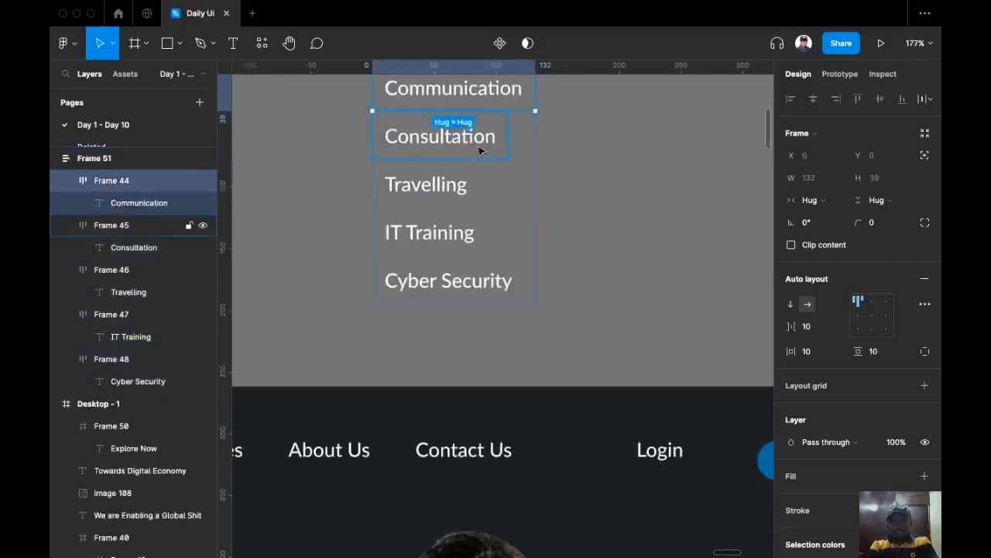
{"action": "left_click", "coordinate": [482, 139]}
{"action": "scroll", "coordinate": [550, 150], "scroll_direction": "up", "scroll_amount": 2}
{"action": "left_click", "coordinate": [424, 126]}
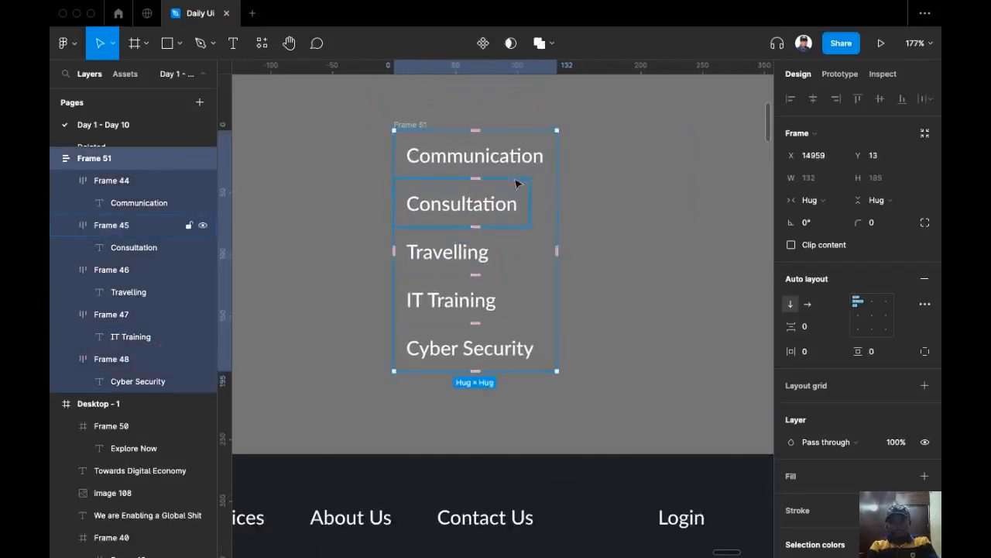
{"action": "left_click", "coordinate": [516, 175]}
{"action": "left_click", "coordinate": [510, 215]}
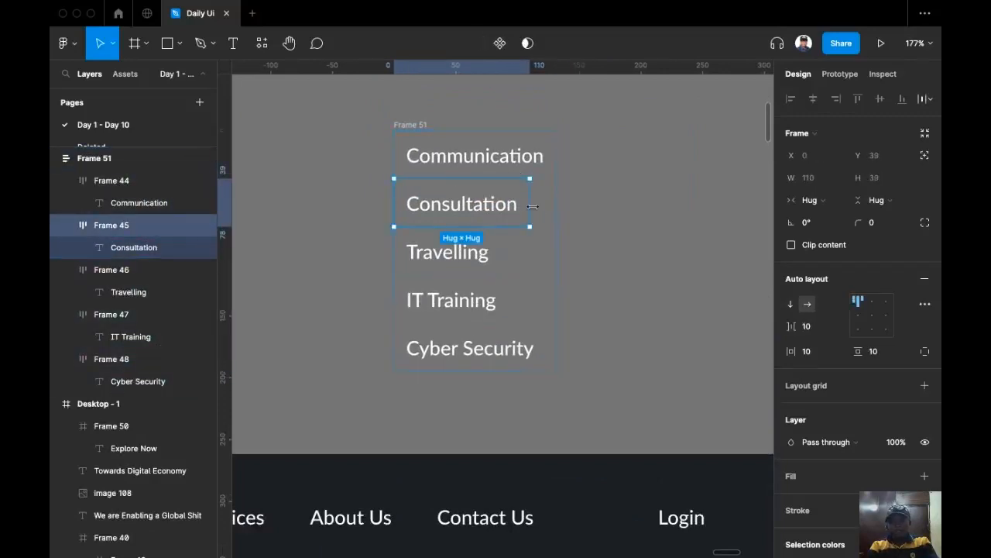
{"action": "left_click_drag", "start_coordinate": [533, 206], "coordinate": [558, 209]}
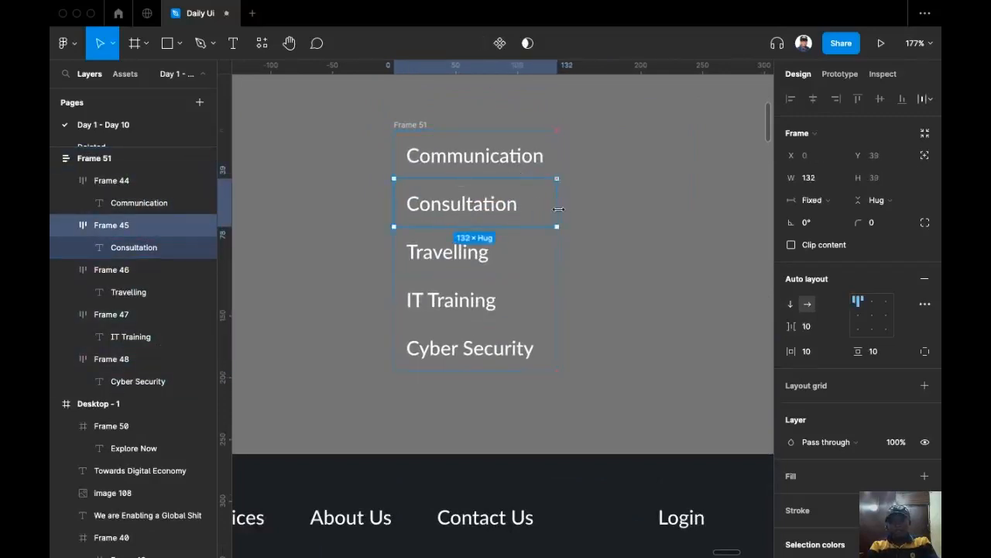
Widen the Travelling, IT Training and Cyber Security items to the list frame's full width of 132
{"action": "left_click", "coordinate": [507, 243]}
{"action": "left_click", "coordinate": [511, 252]}
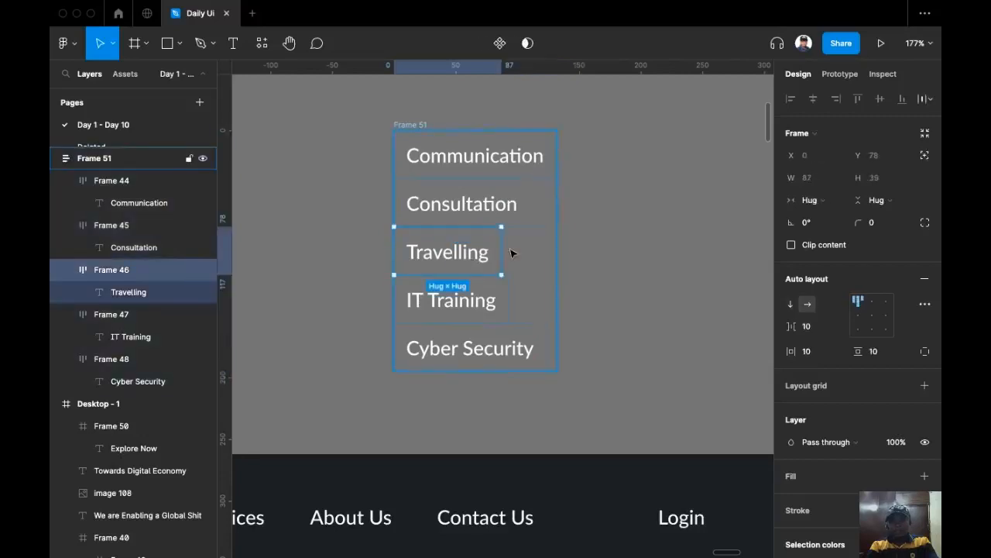
{"action": "left_click_drag", "start_coordinate": [505, 249], "coordinate": [555, 243]}
{"action": "left_click", "coordinate": [489, 317]}
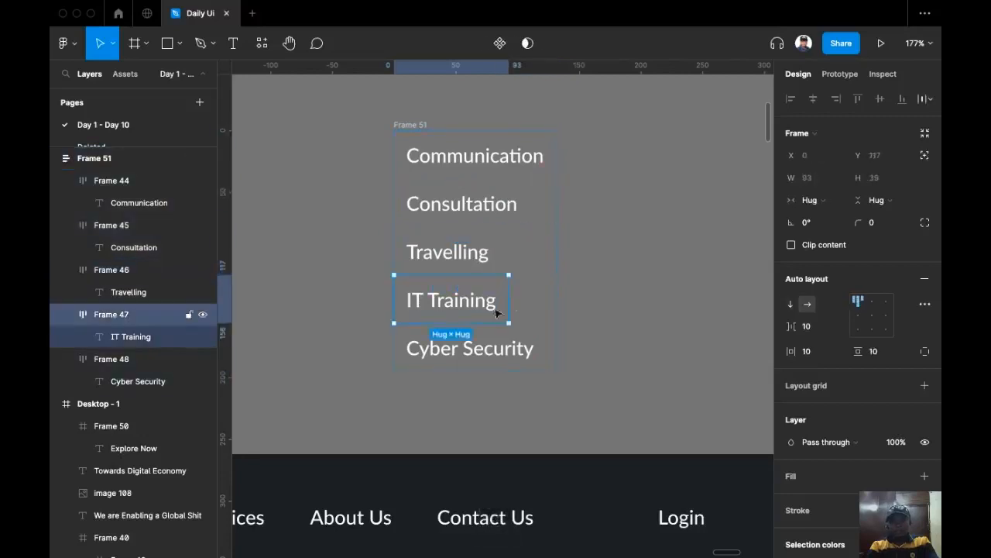
{"action": "left_click_drag", "start_coordinate": [512, 296], "coordinate": [556, 298]}
{"action": "left_click", "coordinate": [511, 364]}
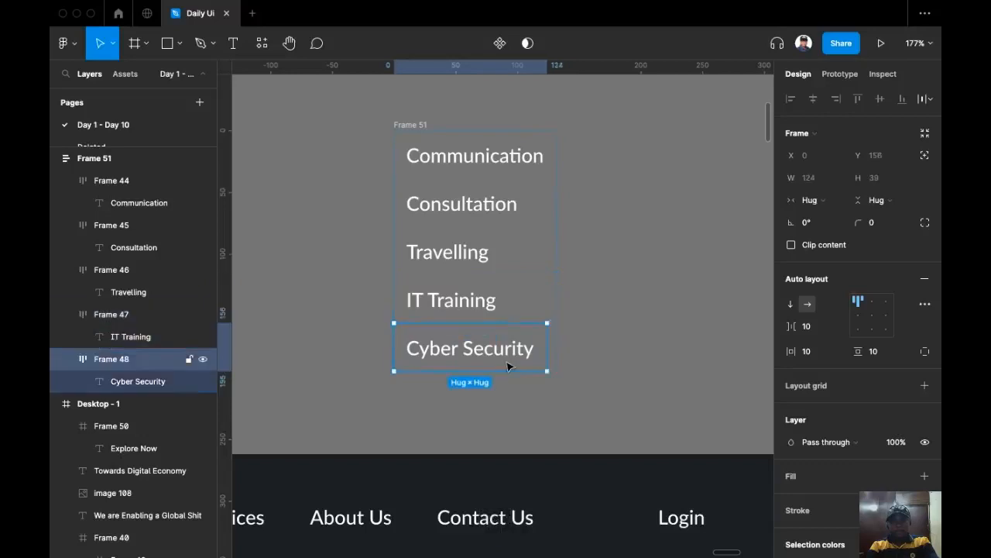
{"action": "left_click_drag", "start_coordinate": [547, 348], "coordinate": [556, 348]}
{"action": "left_click", "coordinate": [644, 262]}
Move the services list frame slightly up to X 14956, Y -7 and select all five items inside it
{"action": "scroll", "coordinate": [644, 263], "scroll_direction": "up", "scroll_amount": 1}
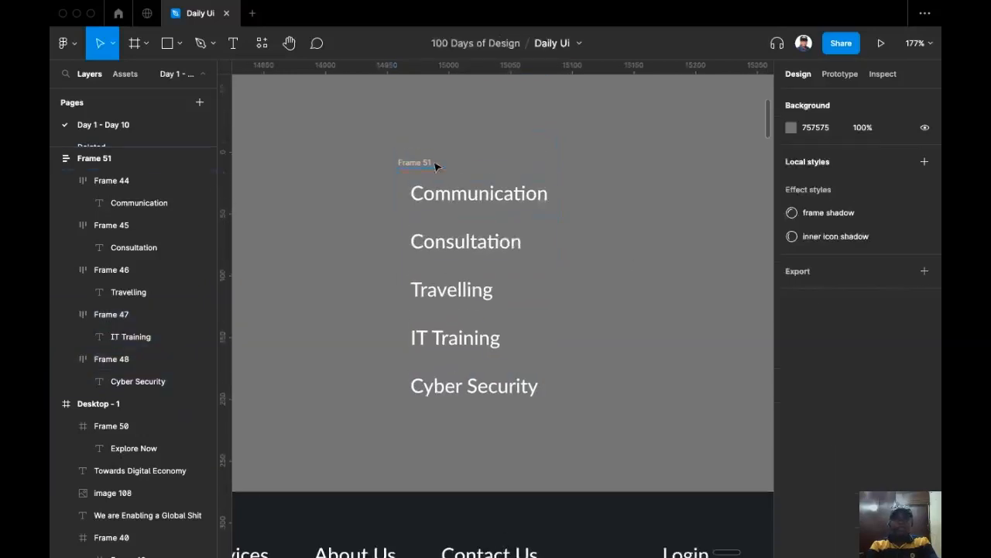
{"action": "left_click", "coordinate": [423, 164]}
{"action": "scroll", "coordinate": [387, 157], "scroll_direction": "down", "scroll_amount": 4}
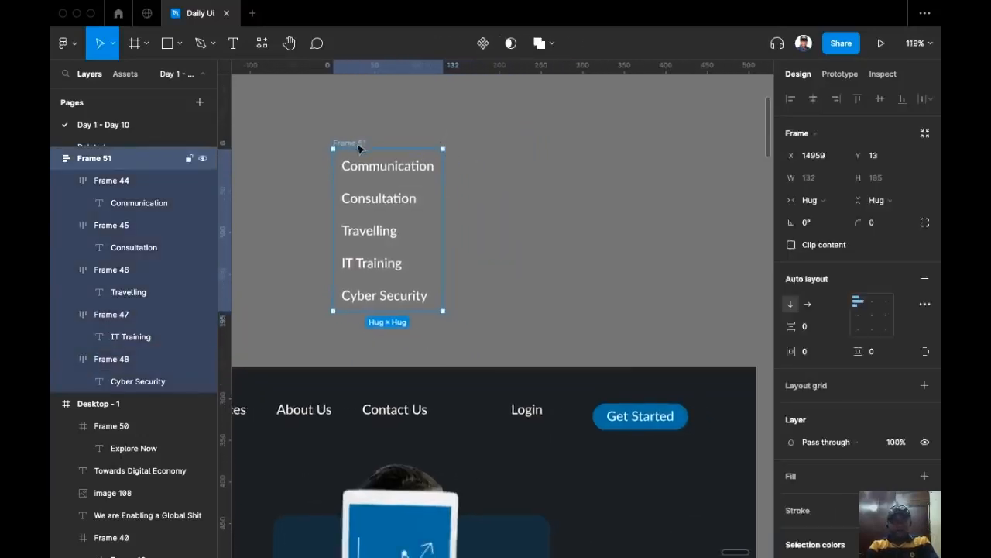
{"action": "left_click_drag", "start_coordinate": [359, 147], "coordinate": [356, 131]}
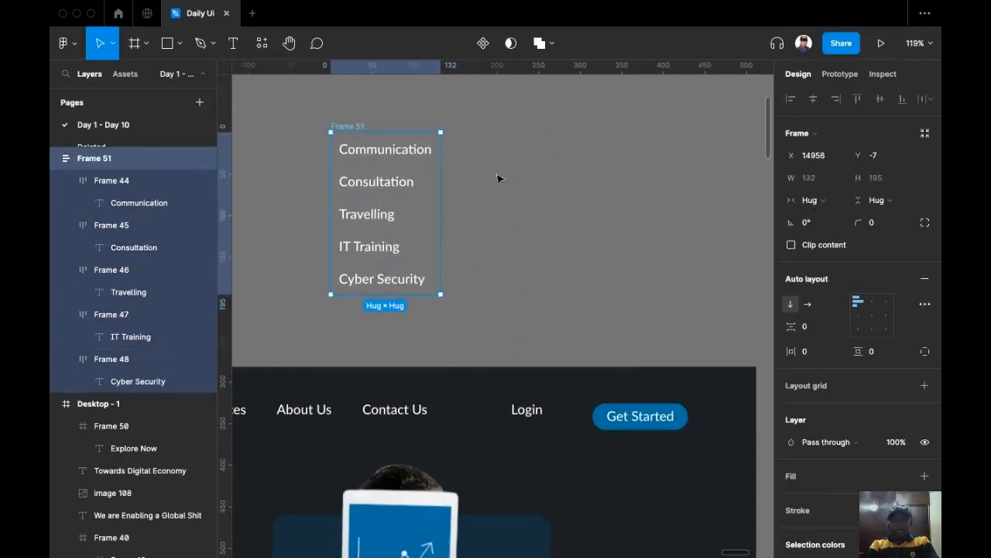
{"action": "key", "text": "Return"}
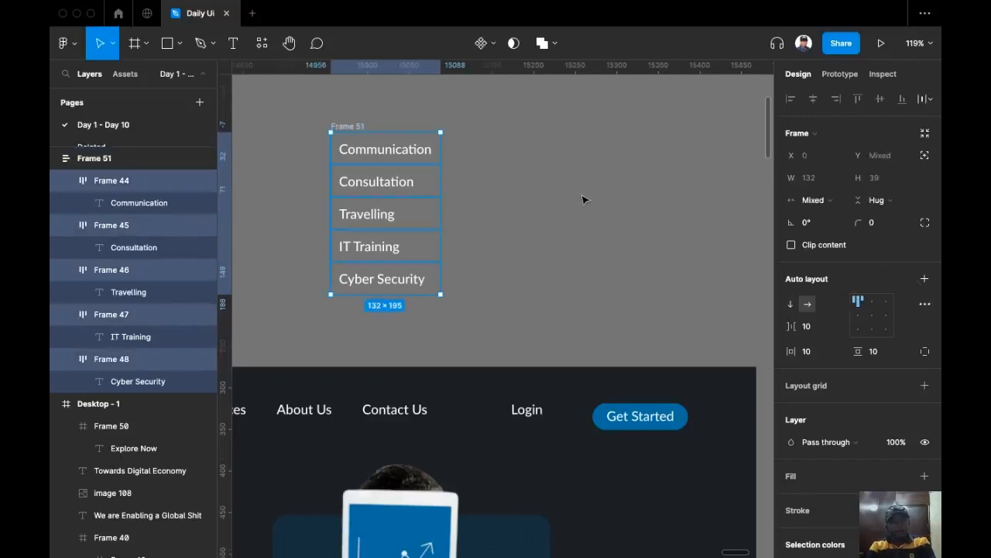
Remove auto layout from the five selected service items and clear the selection
{"action": "key", "text": "alt+shift+a"}
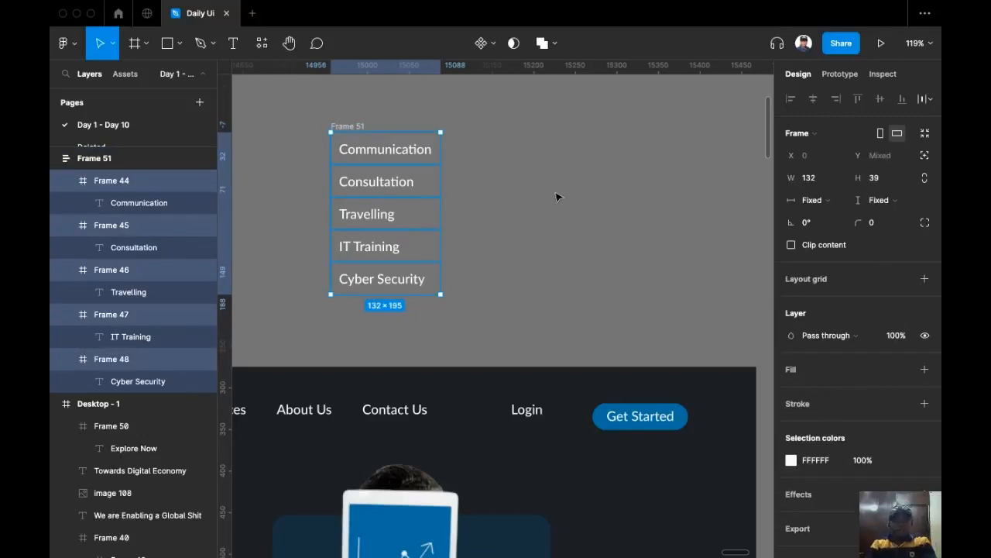
{"action": "scroll", "coordinate": [570, 205], "scroll_direction": "left", "scroll_amount": 1}
{"action": "scroll", "coordinate": [570, 205], "scroll_direction": "up", "scroll_amount": 2}
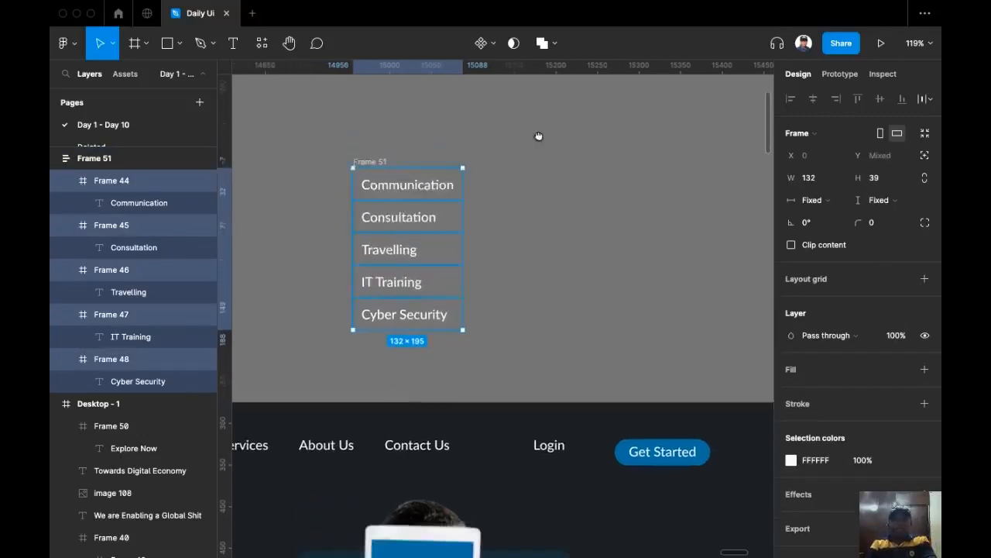
{"action": "scroll", "coordinate": [555, 170], "scroll_direction": "down", "scroll_amount": 2}
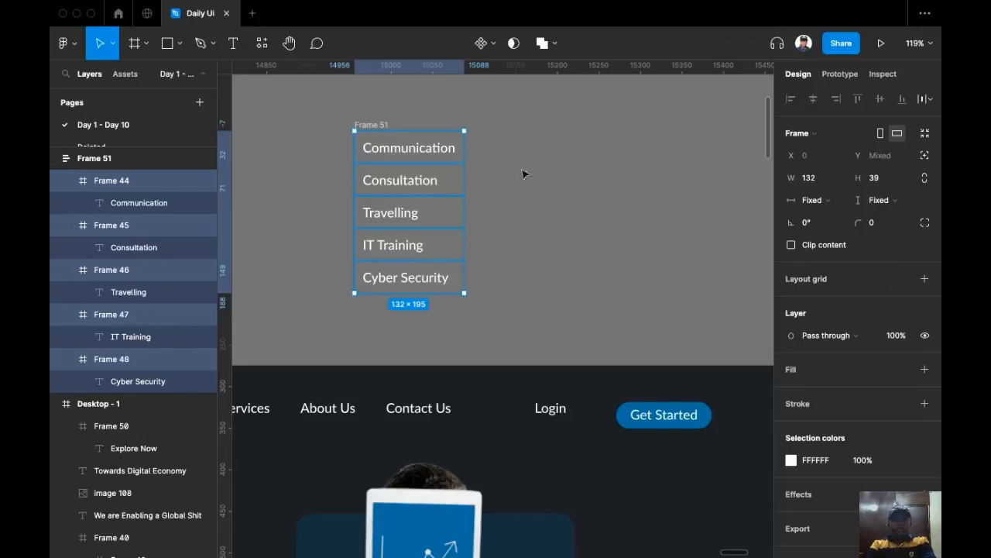
{"action": "left_click_drag", "start_coordinate": [535, 232], "coordinate": [466, 264]}
{"action": "scroll", "coordinate": [587, 237], "scroll_direction": "up", "scroll_amount": 2}
{"action": "left_click", "coordinate": [587, 268]}
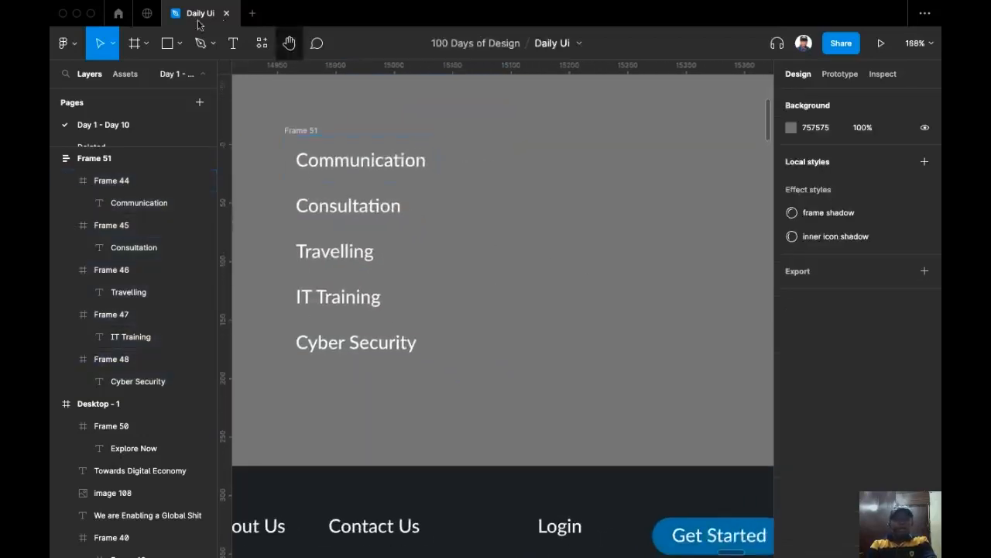
Draw a rectangle beside the services list and set its size to 132 × 39 to match the Communication item
{"action": "key", "text": "r"}
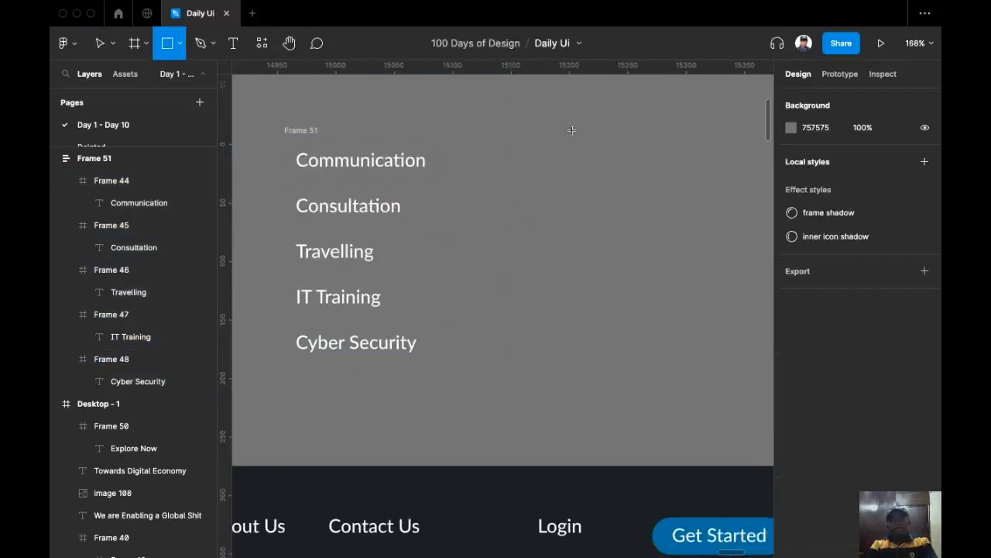
{"action": "key", "text": "v"}
{"action": "left_click", "coordinate": [348, 168]}
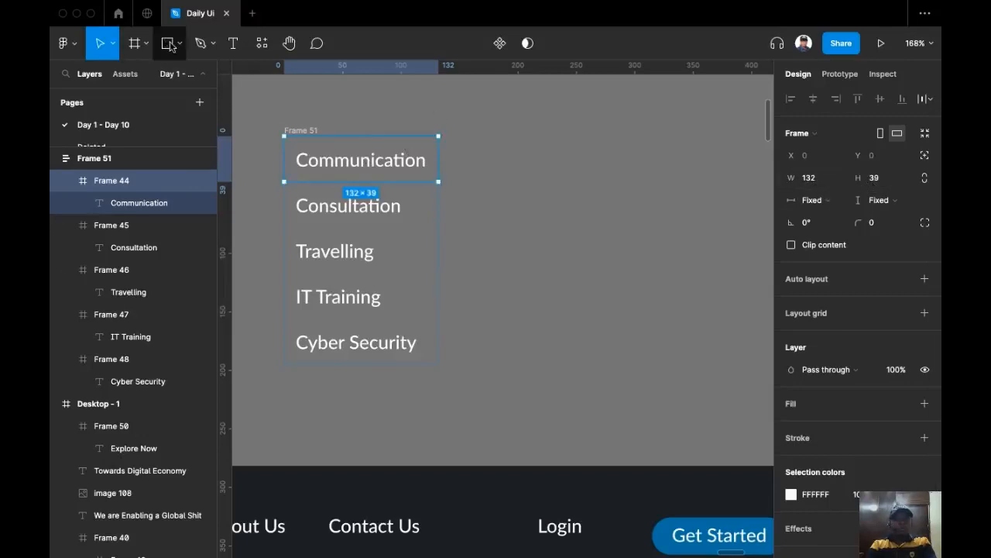
{"action": "key", "text": "r"}
{"action": "mouse_move", "coordinate": [472, 146]}
{"action": "left_mouse_down"}
{"action": "mouse_move", "coordinate": [611, 166]}
{"action": "mouse_move", "coordinate": [615, 179]}
{"action": "left_mouse_up"}
{"action": "left_click", "coordinate": [822, 163]}
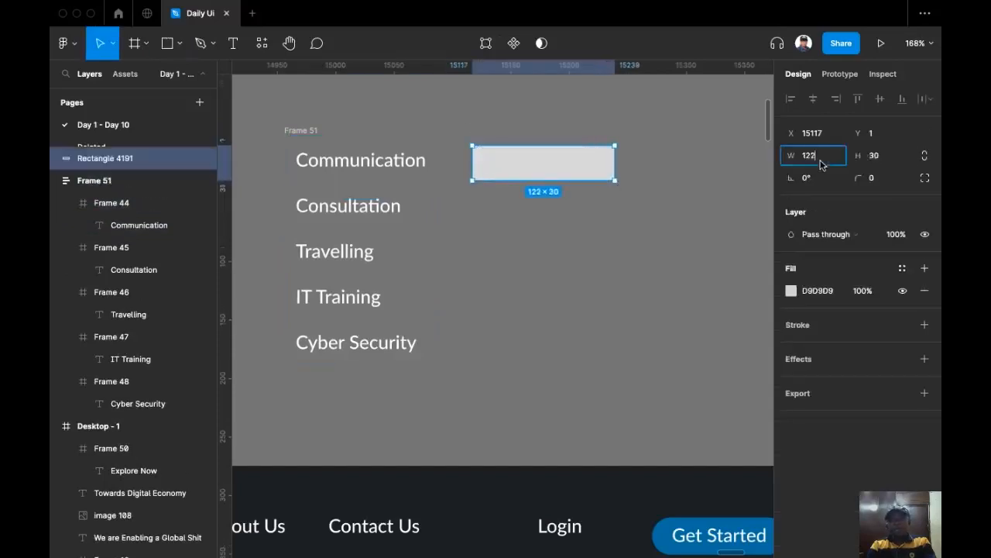
{"action": "type", "text": "132"}
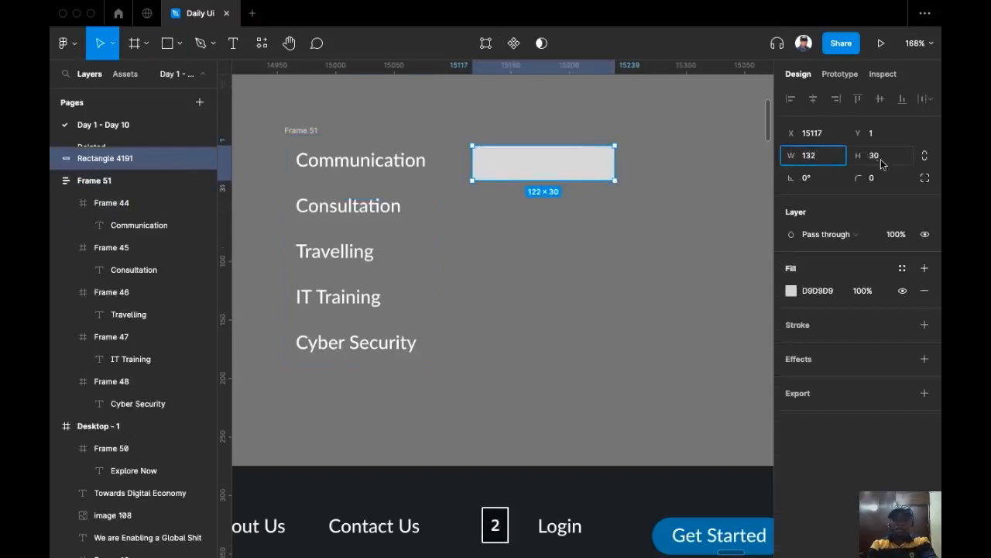
{"action": "left_click", "coordinate": [880, 164]}
{"action": "type", "text": "39"}
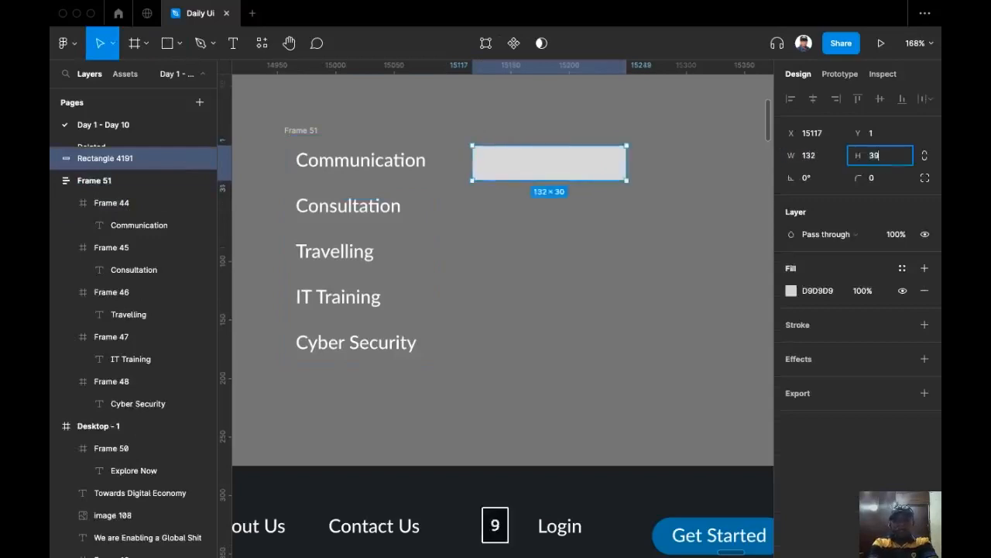
{"action": "key", "text": "Return"}
{"action": "left_click", "coordinate": [335, 154]}
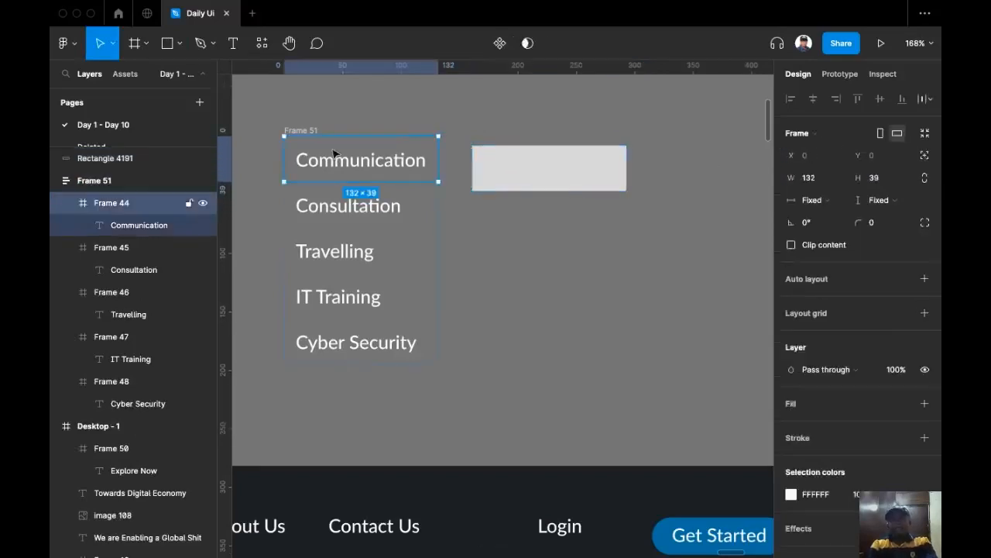
Fill the new rectangle with the blue 016CA7 sampled from the palette circle beside the page design
{"action": "left_click", "coordinate": [593, 178]}
{"action": "scroll", "coordinate": [566, 270], "scroll_direction": "down", "scroll_amount": 3}
{"action": "scroll", "coordinate": [565, 269], "scroll_direction": "down", "scroll_amount": 5}
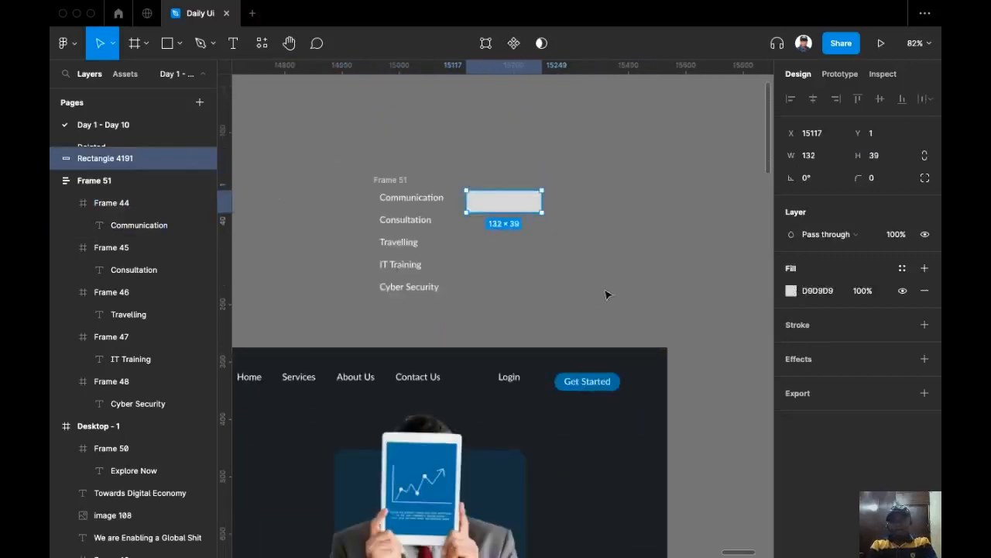
{"action": "key", "text": "i"}
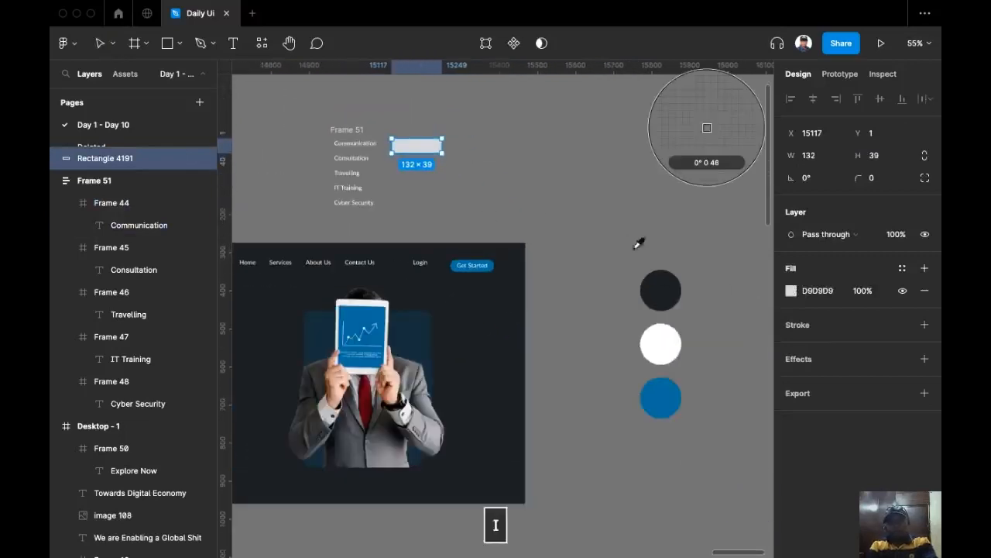
{"action": "left_click", "coordinate": [667, 393]}
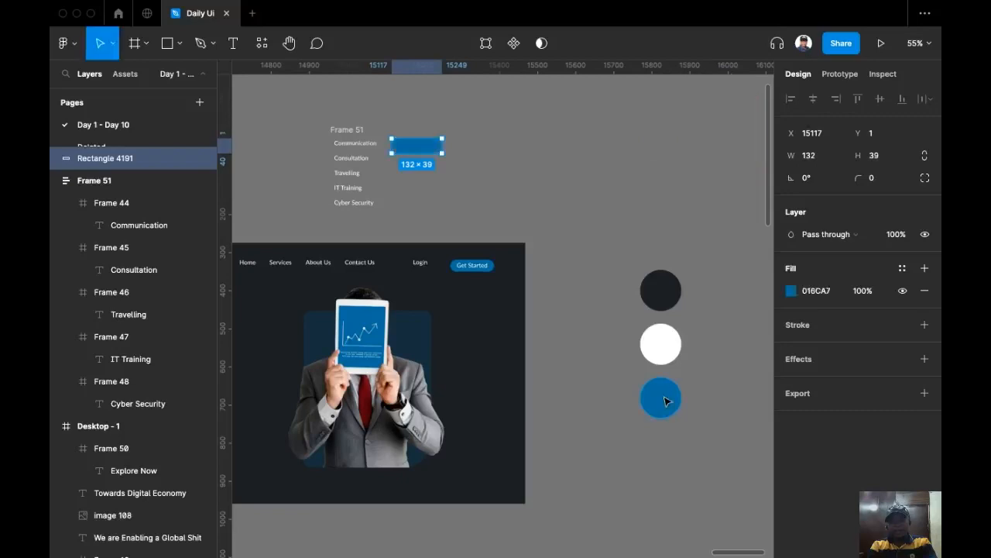
{"action": "scroll", "coordinate": [518, 217], "scroll_direction": "up", "scroll_amount": 5}
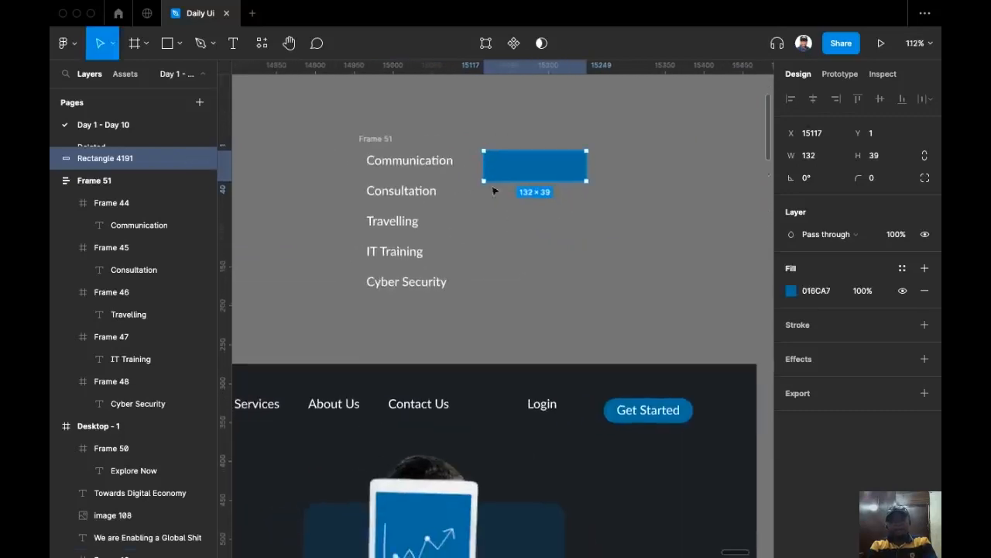
{"action": "scroll", "coordinate": [347, 129], "scroll_direction": "down", "scroll_amount": 1}
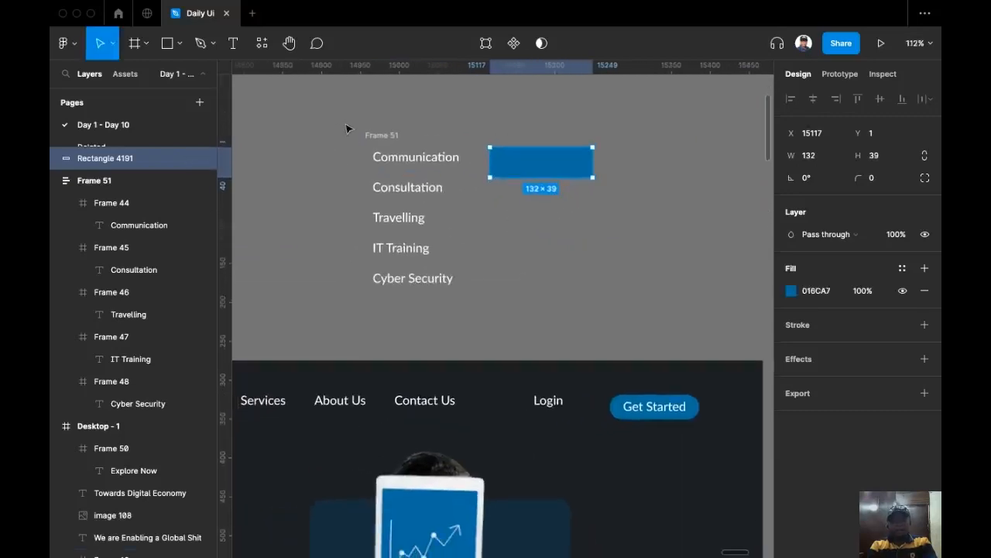
Try filling the services list frame with the white FFFFFF sampled from the palette circle
{"action": "left_click", "coordinate": [392, 141]}
{"action": "scroll", "coordinate": [481, 237], "scroll_direction": "down", "scroll_amount": 1}
{"action": "scroll", "coordinate": [481, 237], "scroll_direction": "right", "scroll_amount": 1}
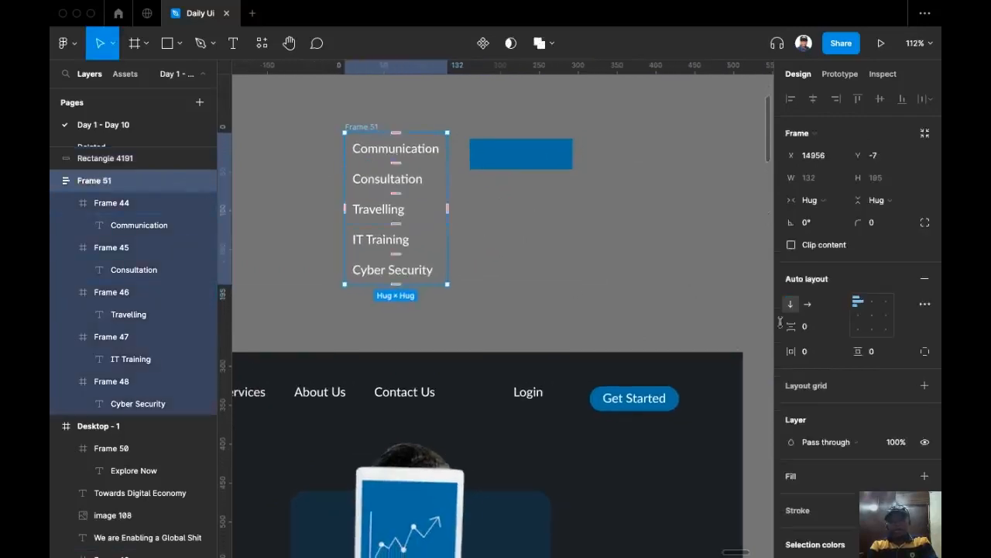
{"action": "scroll", "coordinate": [882, 387], "scroll_direction": "down", "scroll_amount": 3}
{"action": "scroll", "coordinate": [556, 298], "scroll_direction": "down", "scroll_amount": 5}
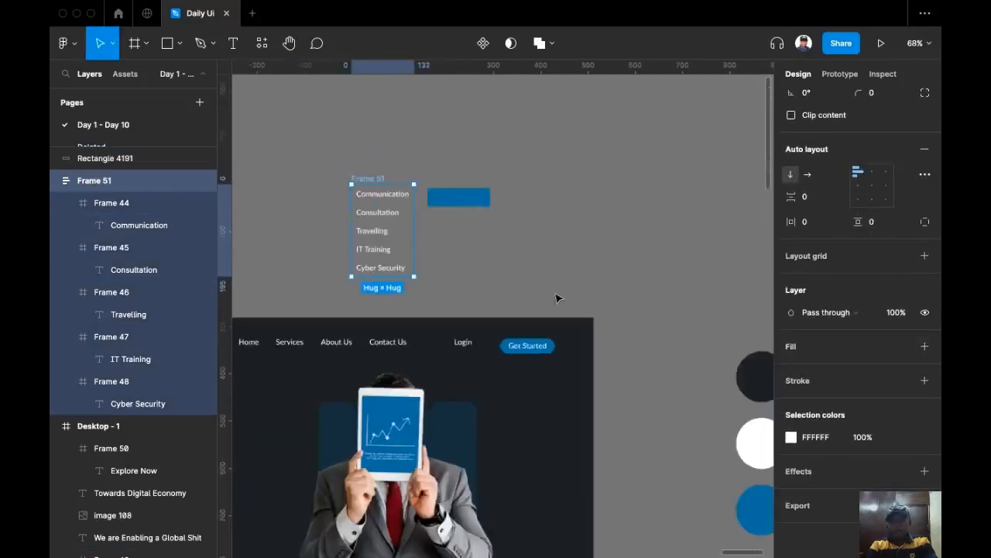
{"action": "key", "text": "i"}
{"action": "left_click", "coordinate": [765, 444]}
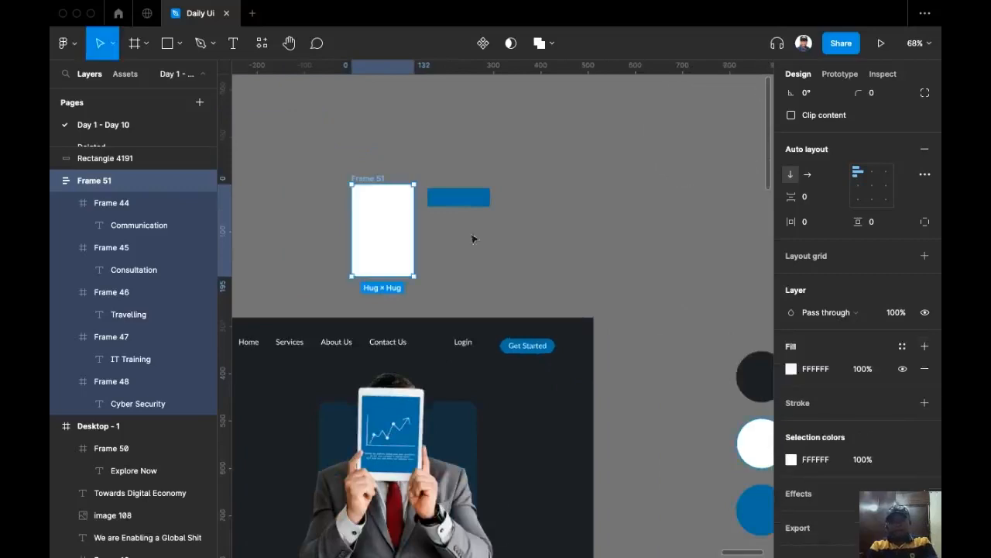
{"action": "scroll", "coordinate": [573, 232], "scroll_direction": "up", "scroll_amount": 4}
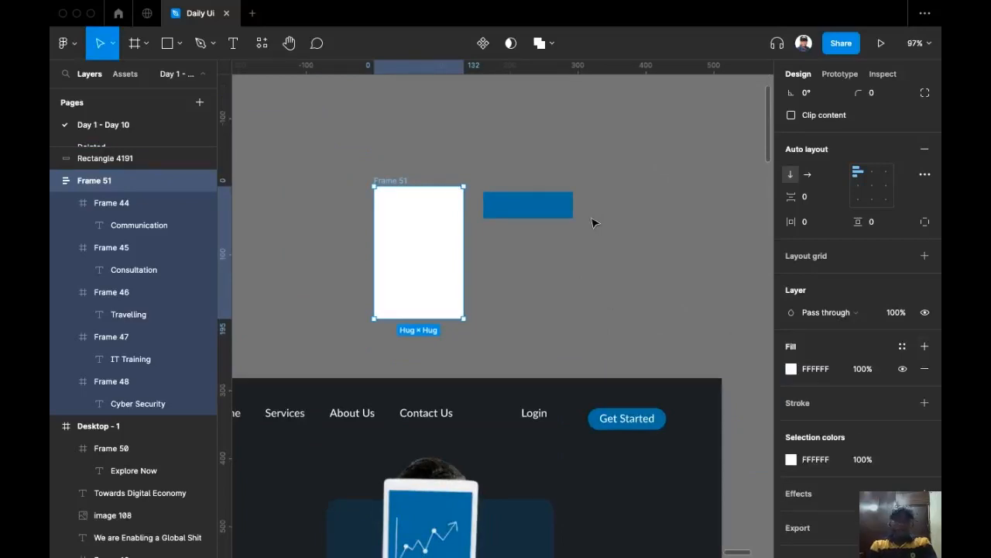
Fill the services list frame with the dark 1C1F22 sampled from the palette circle
{"action": "scroll", "coordinate": [544, 303], "scroll_direction": "down", "scroll_amount": 2}
{"action": "mouse_move", "coordinate": [609, 332]}
{"action": "left_mouse_down"}
{"action": "mouse_move", "coordinate": [544, 303]}
{"action": "mouse_move", "coordinate": [484, 307]}
{"action": "mouse_move", "coordinate": [591, 324]}
{"action": "left_mouse_up"}
{"action": "key", "text": "i"}
{"action": "left_click", "coordinate": [736, 385]}
{"action": "scroll", "coordinate": [442, 303], "scroll_direction": "up", "scroll_amount": 5}
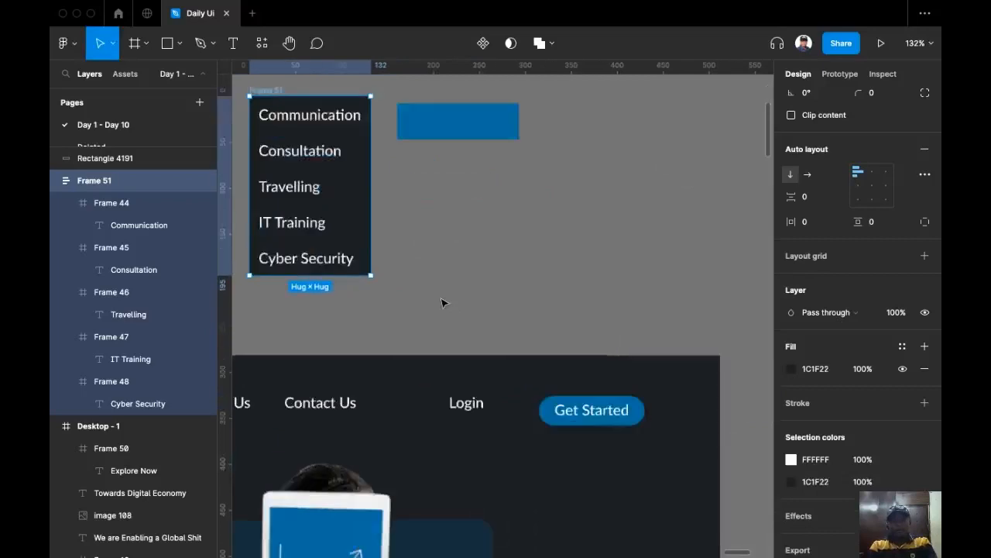
{"action": "scroll", "coordinate": [441, 303], "scroll_direction": "left", "scroll_amount": 3}
{"action": "scroll", "coordinate": [573, 310], "scroll_direction": "up", "scroll_amount": 1}
{"action": "scroll", "coordinate": [545, 290], "scroll_direction": "down", "scroll_amount": 3}
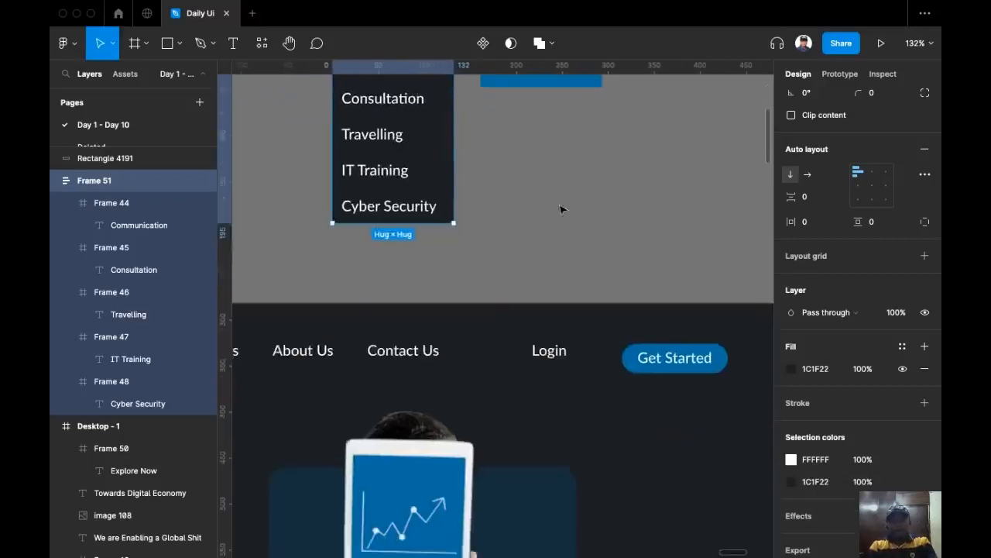
Set the blue rectangle's fill opacity to 20%
{"action": "scroll", "coordinate": [561, 209], "scroll_direction": "up", "scroll_amount": 3}
{"action": "left_click", "coordinate": [584, 215]}
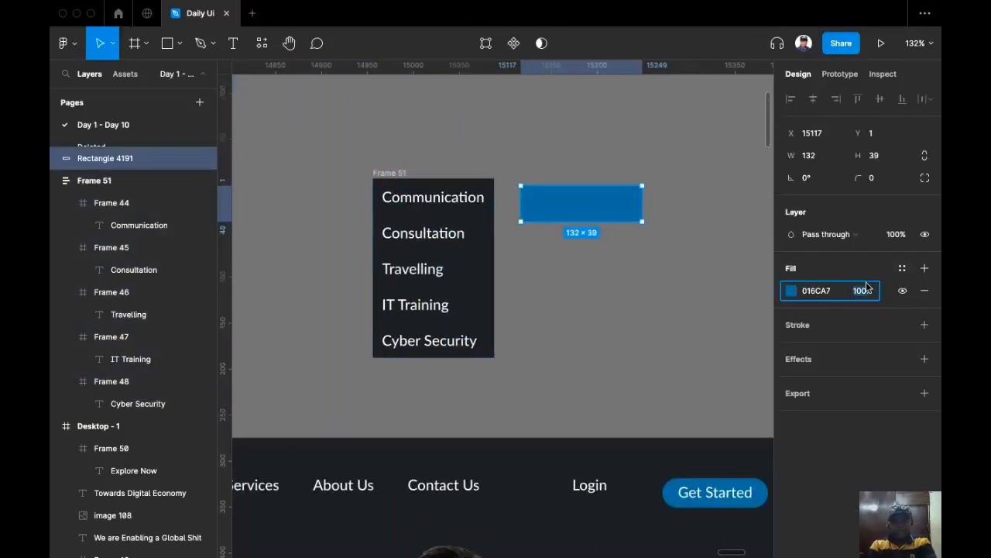
{"action": "type", "text": "20"}
{"action": "key", "text": "Return"}
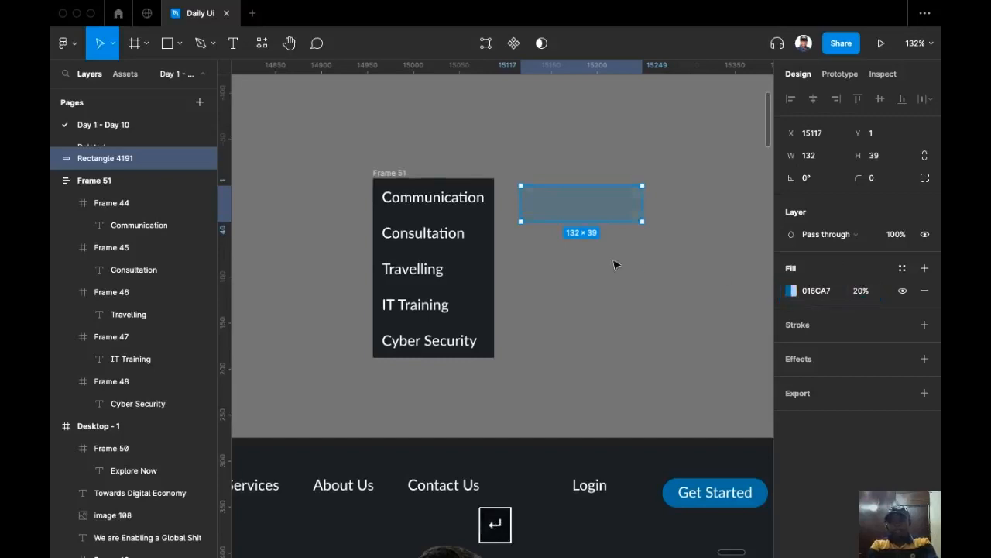
{"action": "left_click", "coordinate": [504, 198]}
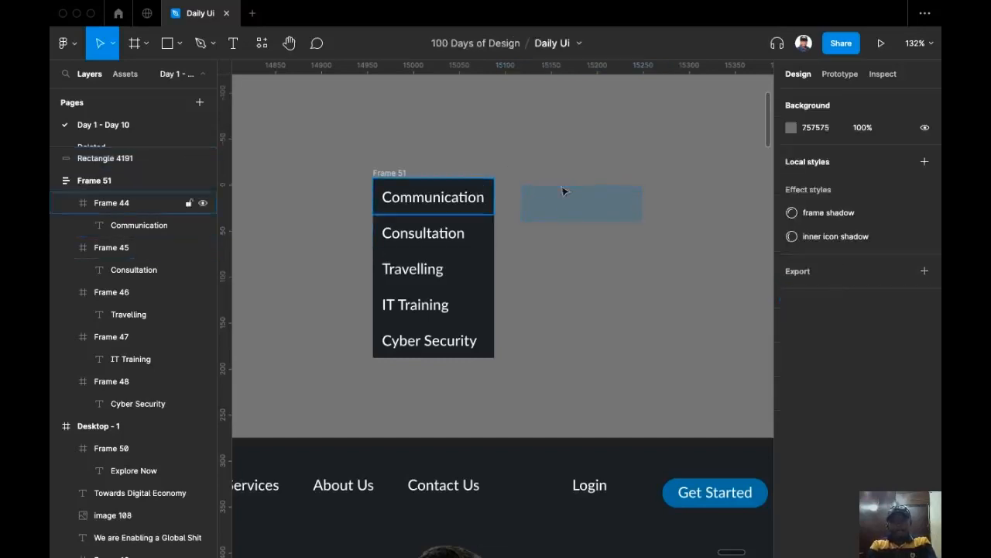
{"action": "left_click_drag", "start_coordinate": [594, 189], "coordinate": [500, 195]}
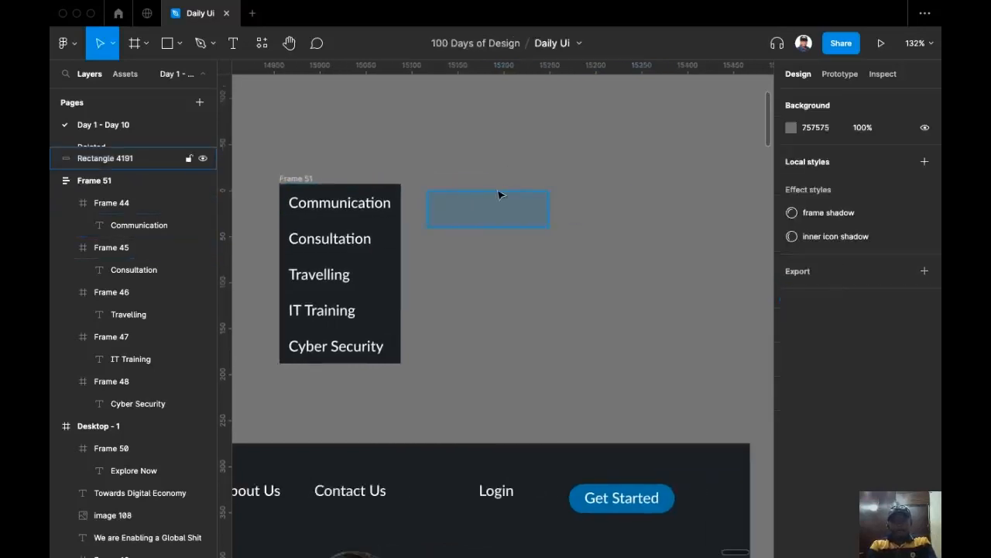
{"action": "scroll", "coordinate": [420, 211], "scroll_direction": "up", "scroll_amount": 1}
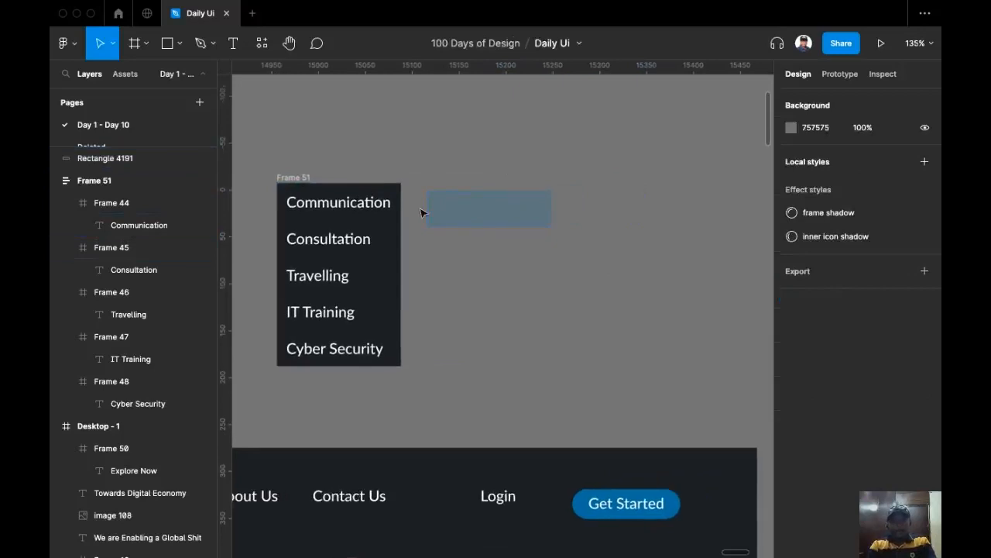
Duplicate the translucent blue rectangle just below itself at Y 48 and fill the copy with the list's dark colour 1C1F22
{"action": "left_click", "coordinate": [492, 208]}
{"action": "left_click_drag", "start_coordinate": [500, 209], "coordinate": [514, 254]}
{"action": "key", "text": "i"}
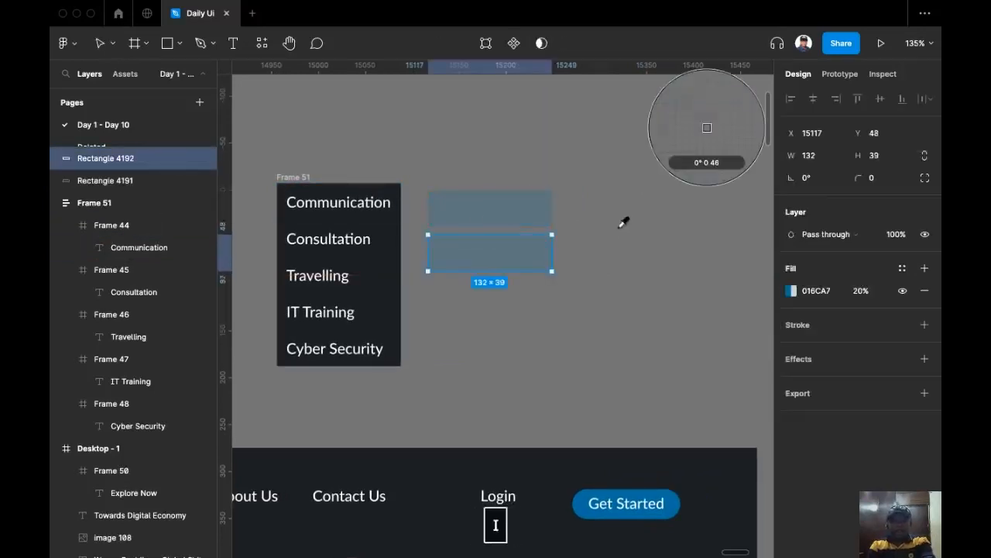
{"action": "left_click", "coordinate": [393, 217]}
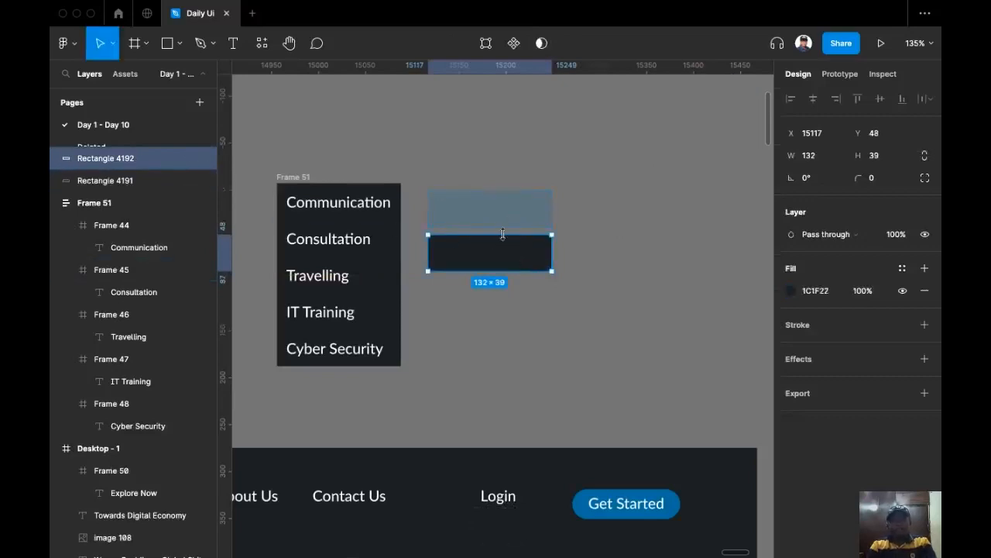
Combine the blue and dark rectangles into a component set with two variants
{"action": "left_click", "coordinate": [411, 183]}
{"action": "left_click_drag", "start_coordinate": [462, 213], "coordinate": [593, 301]}
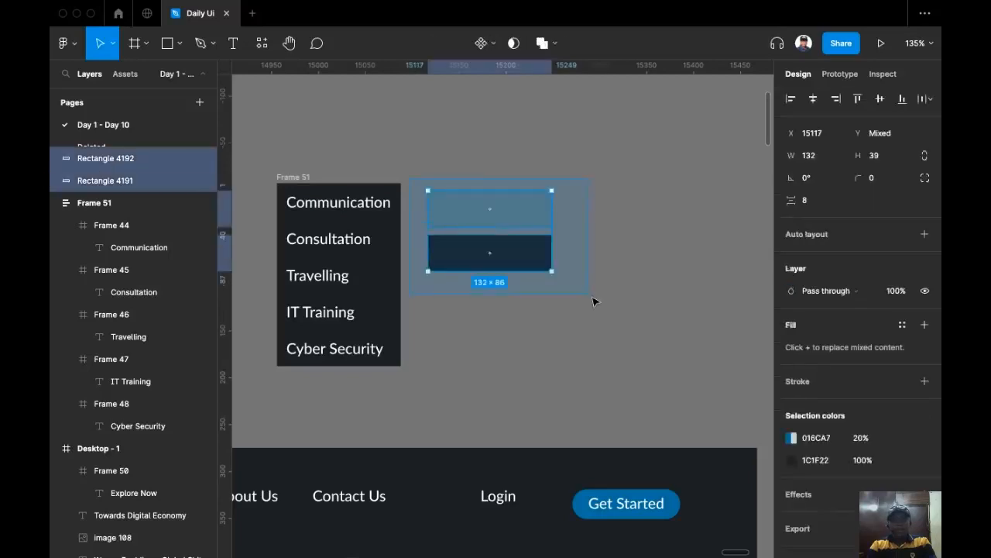
{"action": "left_click", "coordinate": [488, 43]}
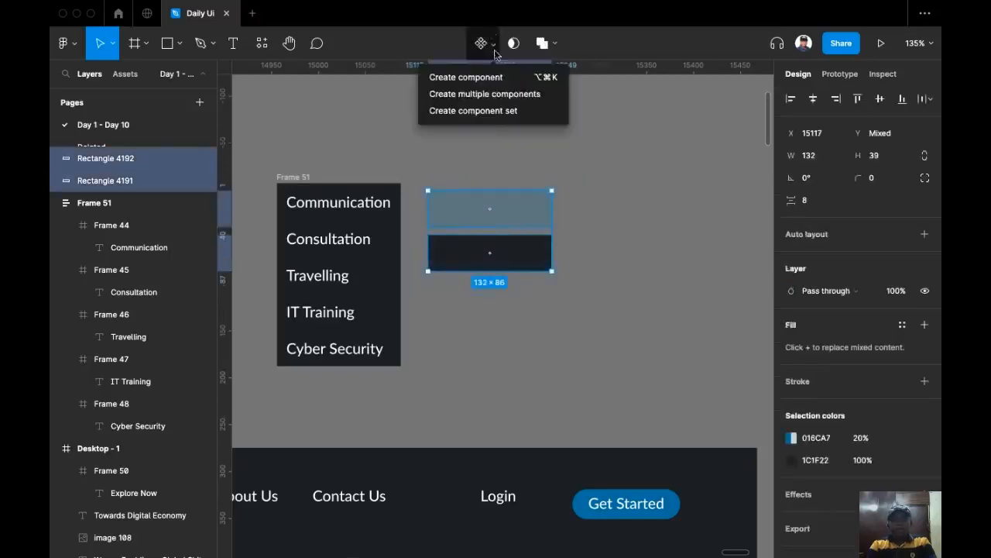
{"action": "left_click", "coordinate": [498, 114]}
{"action": "scroll", "coordinate": [547, 215], "scroll_direction": "left", "scroll_amount": 3}
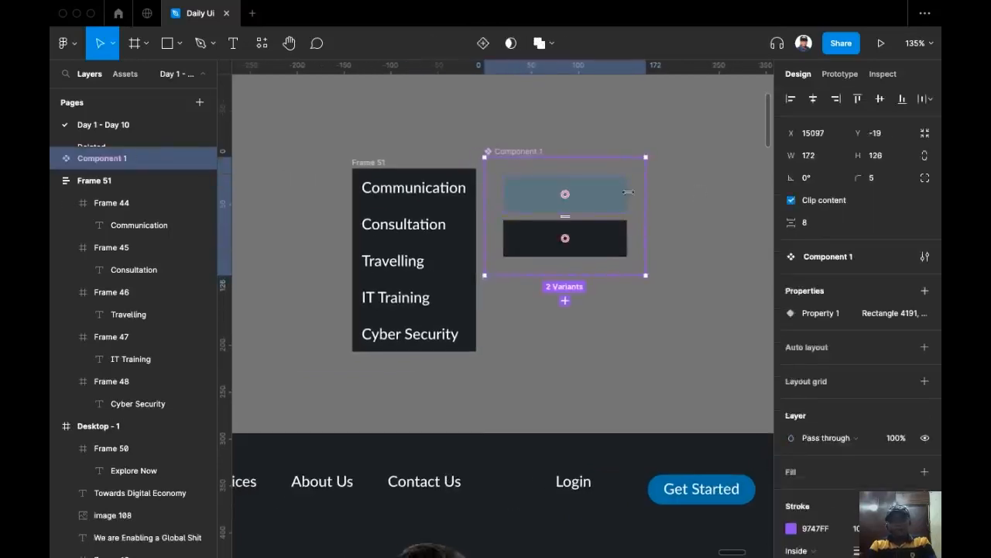
Add a prototype interaction that changes the dark variant to the blue variant while hovering
{"action": "left_click", "coordinate": [620, 208]}
{"action": "scroll", "coordinate": [565, 222], "scroll_direction": "up", "scroll_amount": 3}
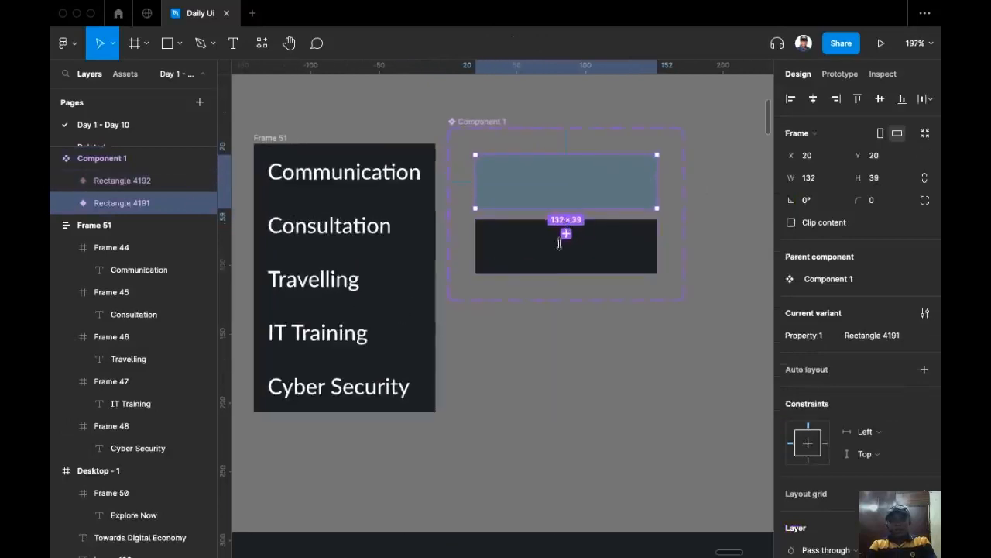
{"action": "left_click", "coordinate": [840, 74]}
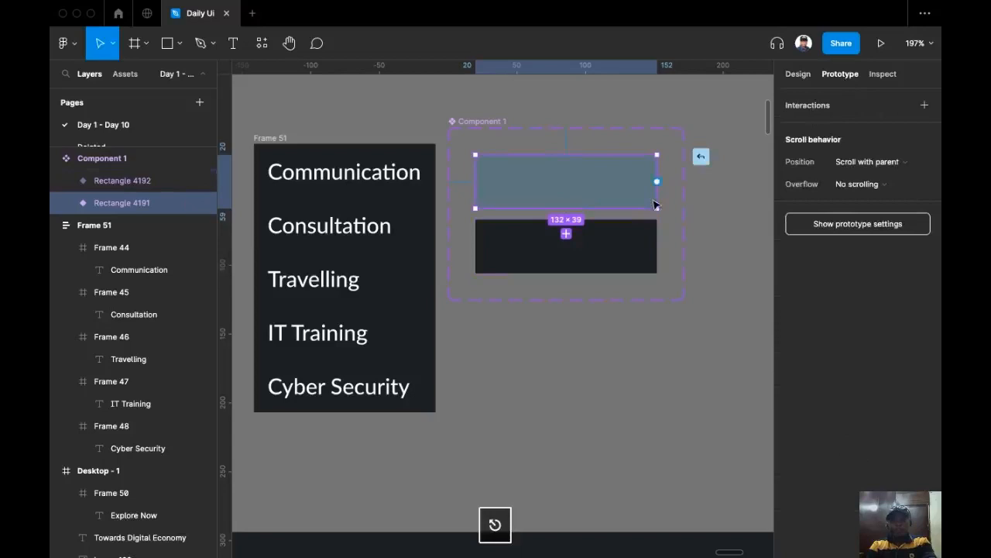
{"action": "left_click", "coordinate": [643, 252]}
{"action": "left_click_drag", "start_coordinate": [657, 247], "coordinate": [616, 183]}
{"action": "left_click", "coordinate": [672, 162]}
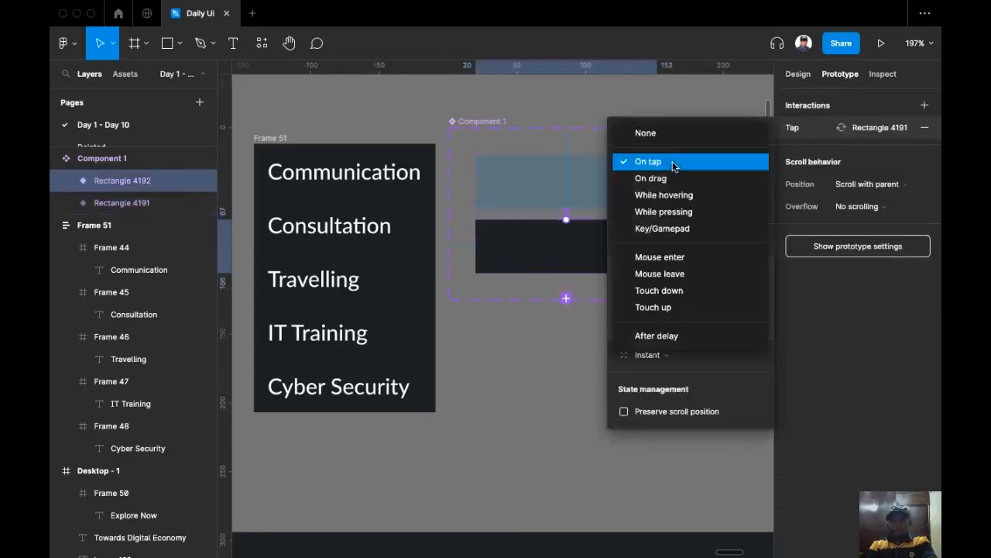
{"action": "left_click", "coordinate": [694, 196]}
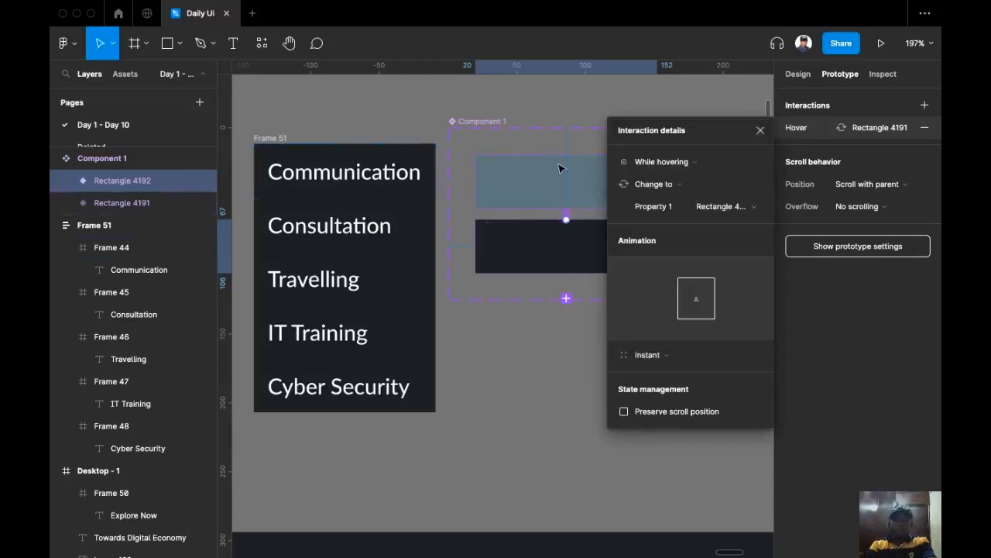
Close the interaction settings and remove the tap interaction from the blue variant
{"action": "left_click", "coordinate": [383, 94]}
{"action": "scroll", "coordinate": [419, 101], "scroll_direction": "left", "scroll_amount": 2}
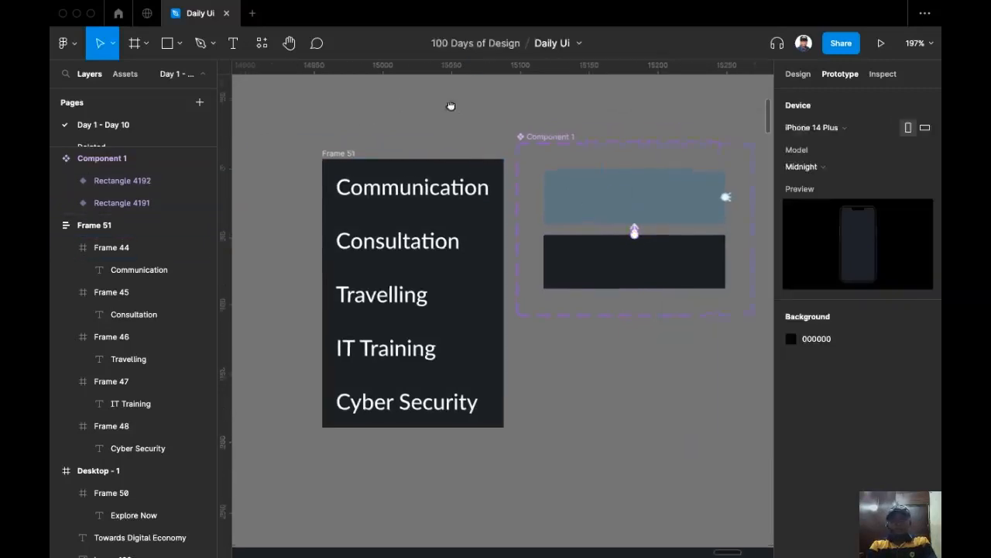
{"action": "left_click", "coordinate": [660, 194]}
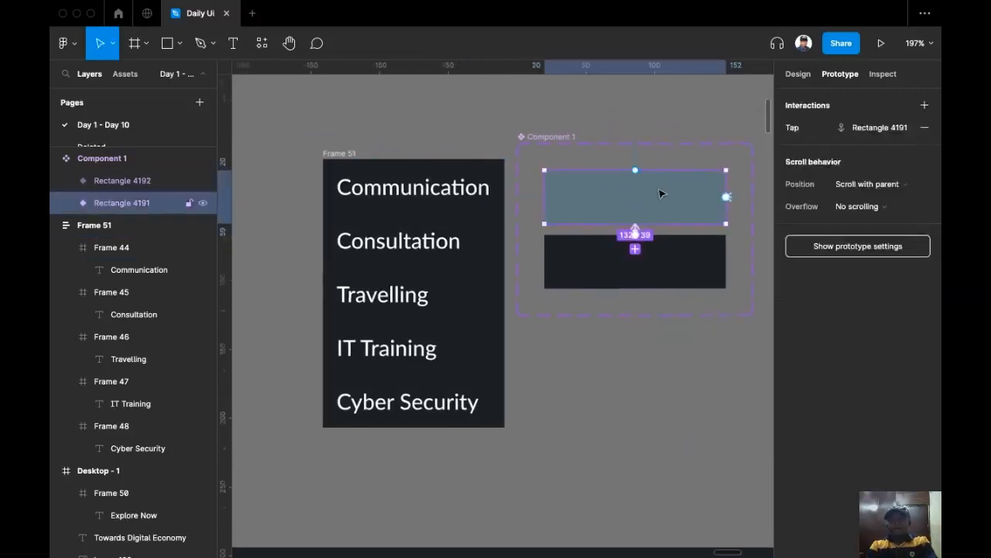
{"action": "left_click", "coordinate": [924, 127]}
{"action": "key", "text": "Escape"}
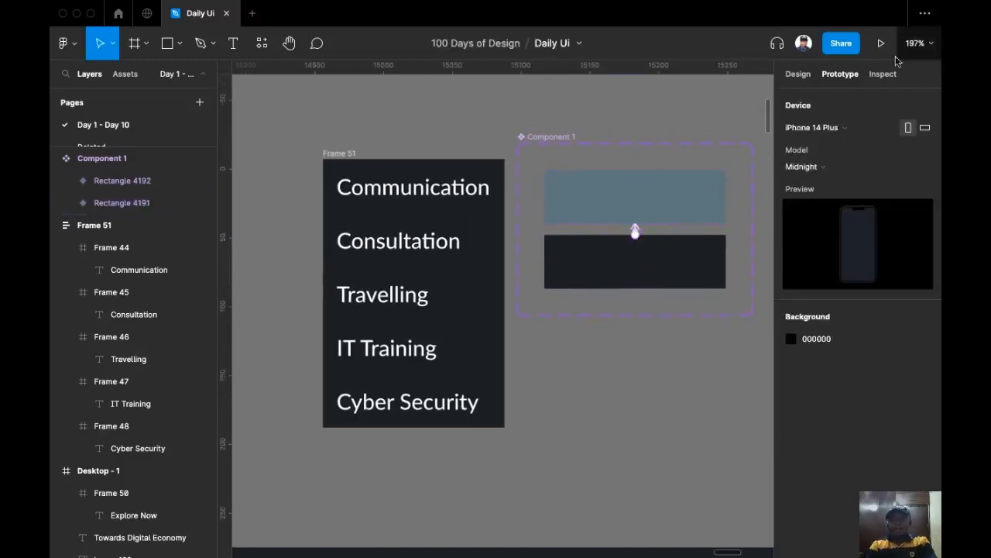
Try to paste a copy of the dark variant into all five item frames of the services list at once
{"action": "left_click", "coordinate": [797, 73]}
{"action": "left_click", "coordinate": [688, 242]}
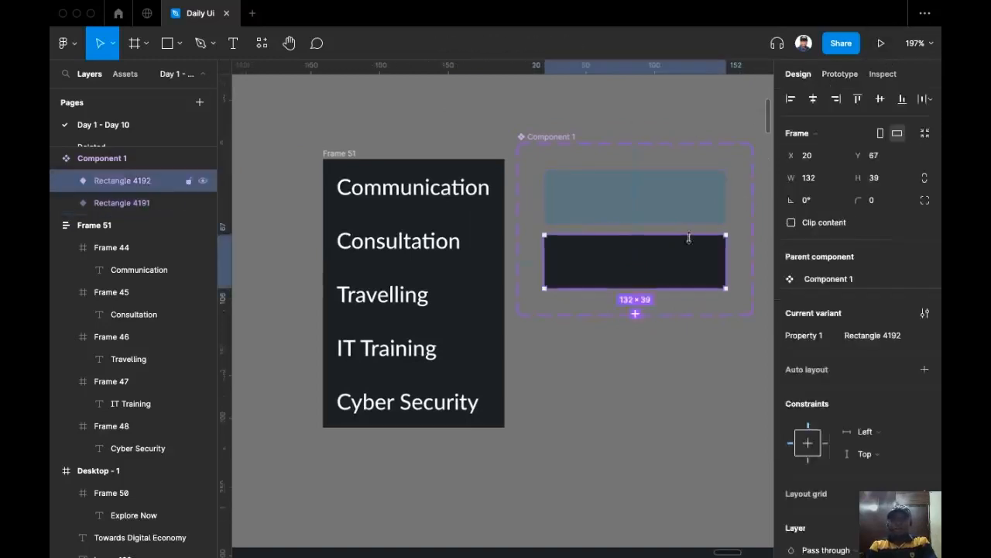
{"action": "key", "text": "super+c"}
{"action": "left_click", "coordinate": [459, 205]}
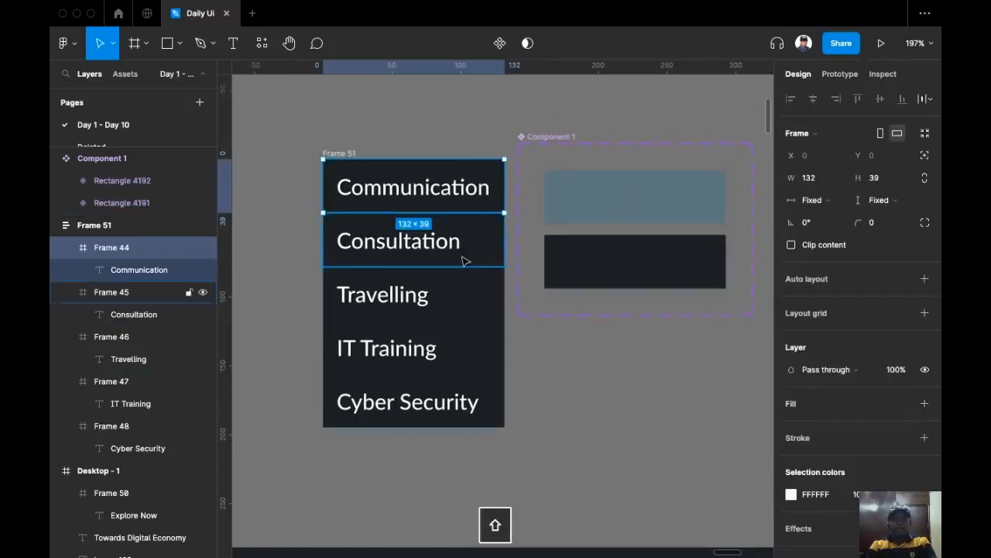
{"action": "left_click", "coordinate": [462, 258], "text": "shift"}
{"action": "left_click", "coordinate": [448, 307], "text": "shift"}
{"action": "left_click", "coordinate": [458, 354], "text": "shift"}
{"action": "left_click", "coordinate": [467, 410], "text": "shift"}
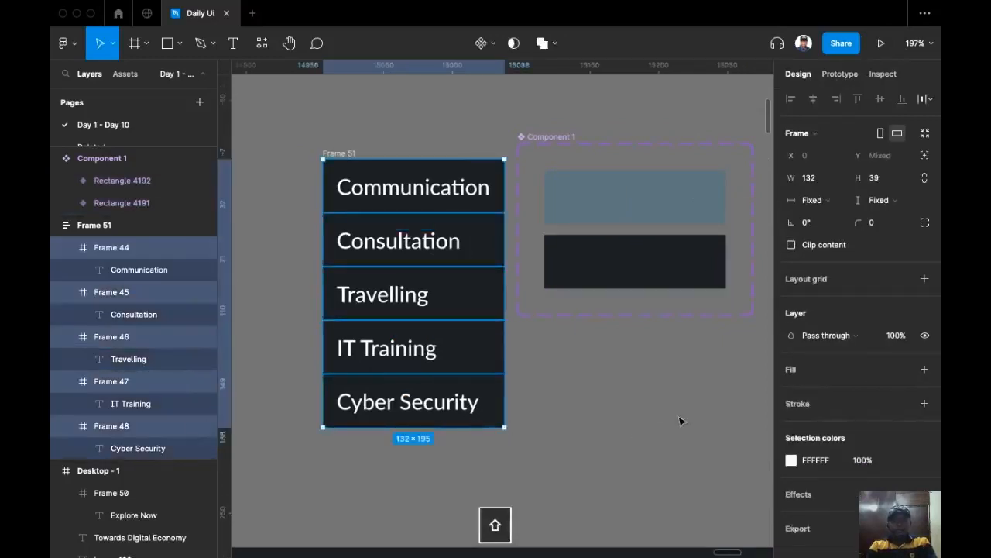
{"action": "key", "text": "super+v"}
{"action": "key", "text": "super+z"}
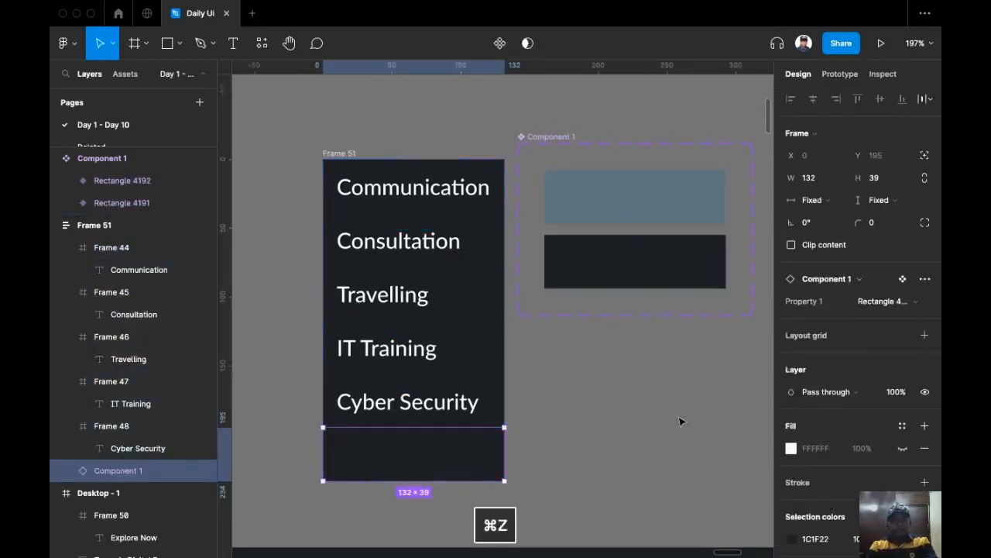
Try to paste the dark variant into the Communication item's frame alone, and undo the paste
{"action": "left_click", "coordinate": [454, 194]}
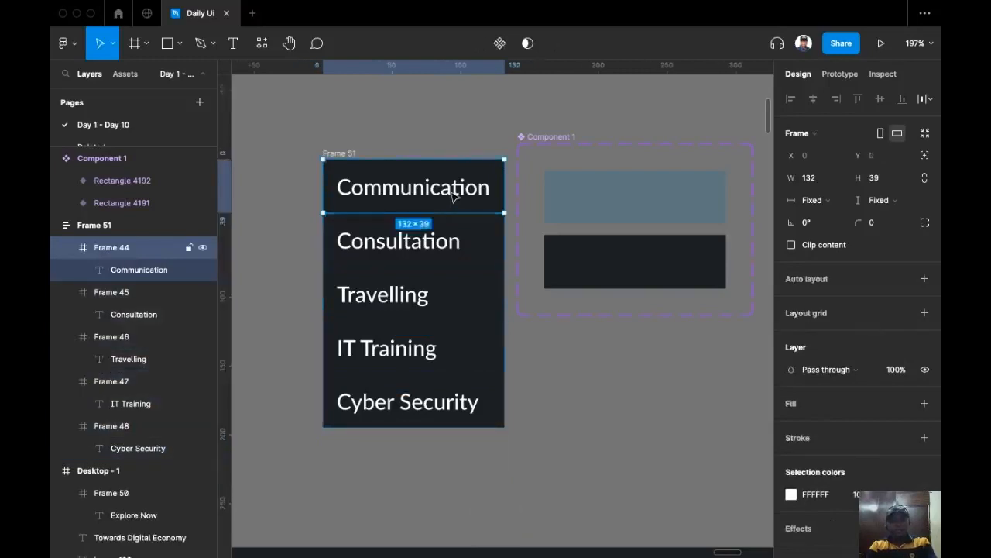
{"action": "key", "text": "super+v"}
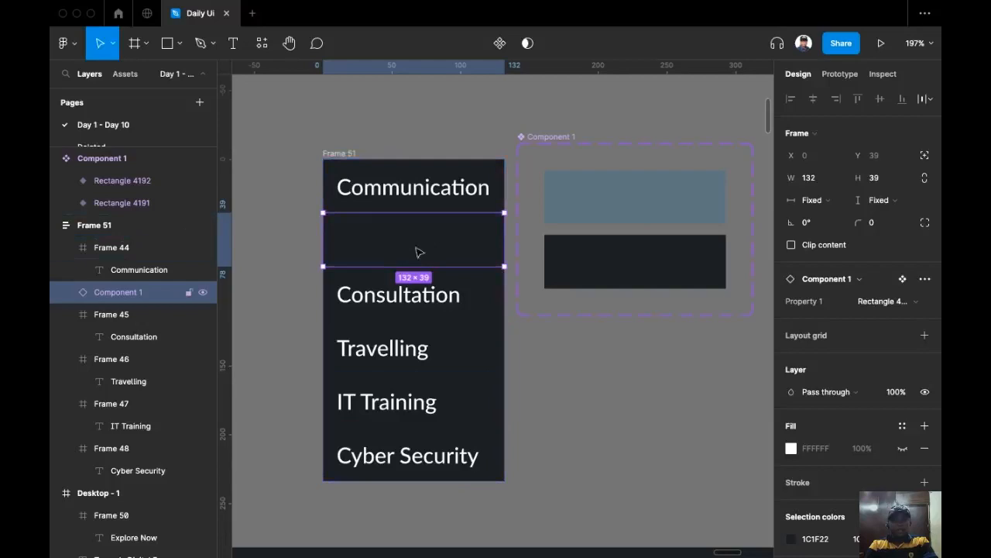
{"action": "key", "text": "super+z"}
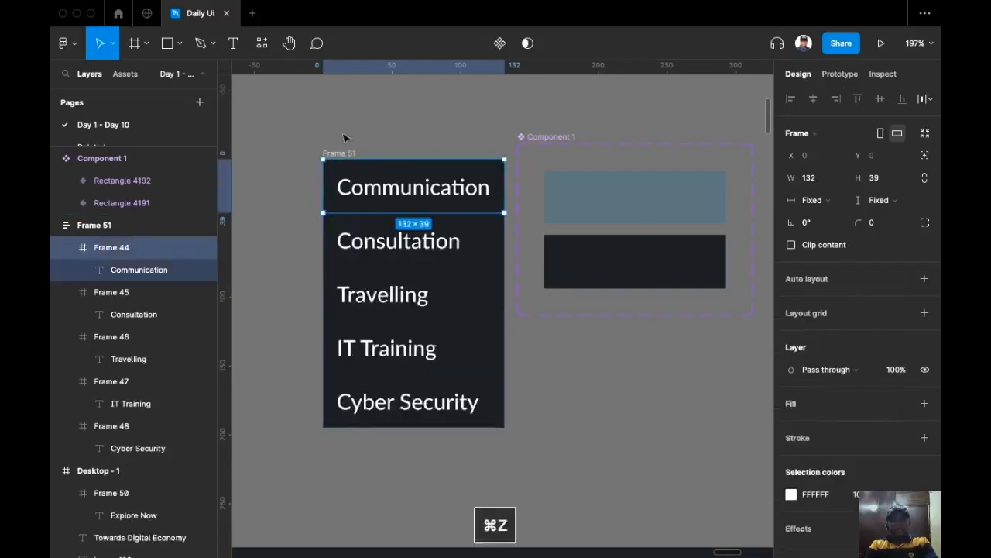
{"action": "key", "text": "super+z"}
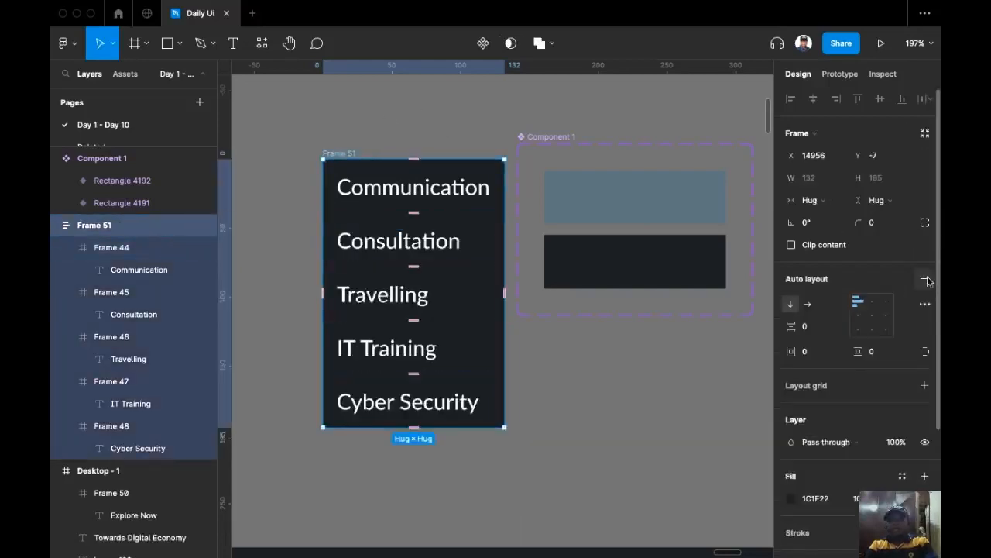
Remove auto layout from the services list frame and paste a copy of the dark variant into each of its five item frames
{"action": "left_click", "coordinate": [927, 279]}
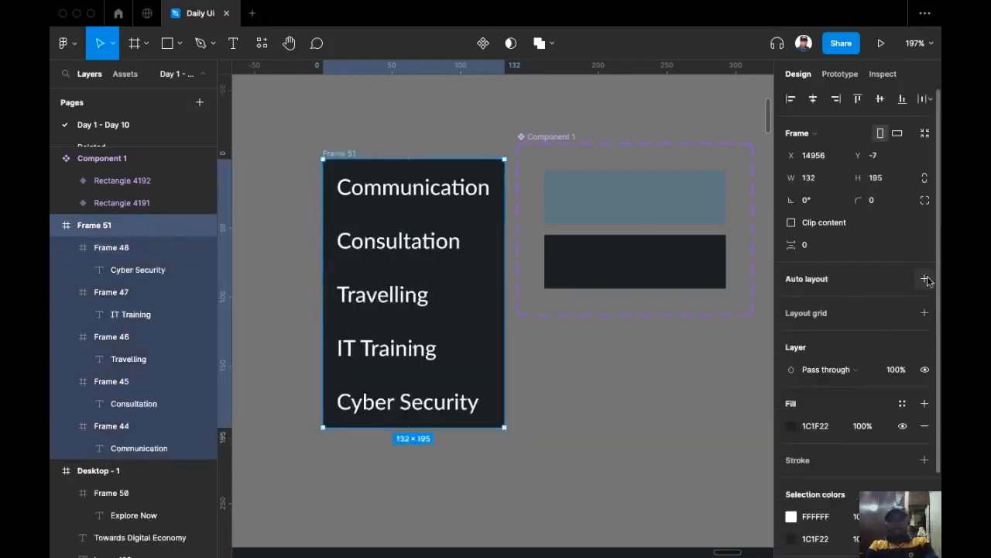
{"action": "left_click", "coordinate": [605, 267]}
{"action": "left_click", "coordinate": [483, 186], "text": "ctrl"}
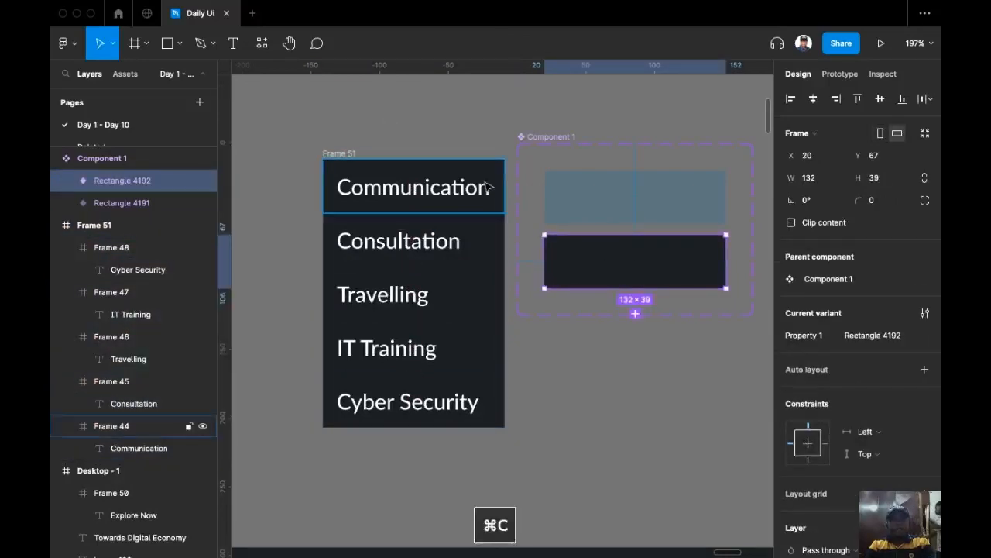
{"action": "left_click", "coordinate": [454, 243], "text": "shift"}
{"action": "left_click", "coordinate": [456, 295], "text": "shift"}
{"action": "left_click", "coordinate": [459, 351], "text": "shift"}
{"action": "left_click", "coordinate": [459, 404], "text": "shift"}
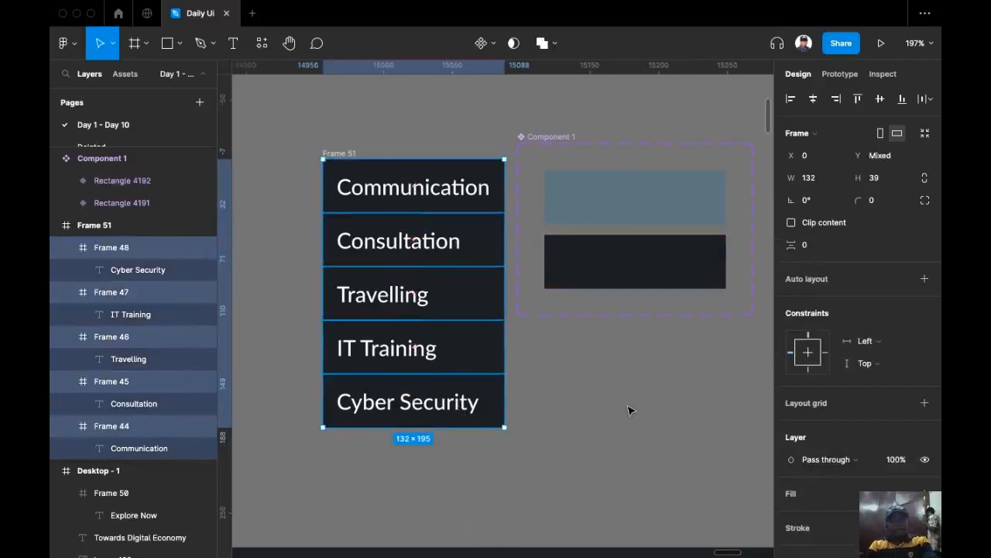
{"action": "key", "text": "super+v"}
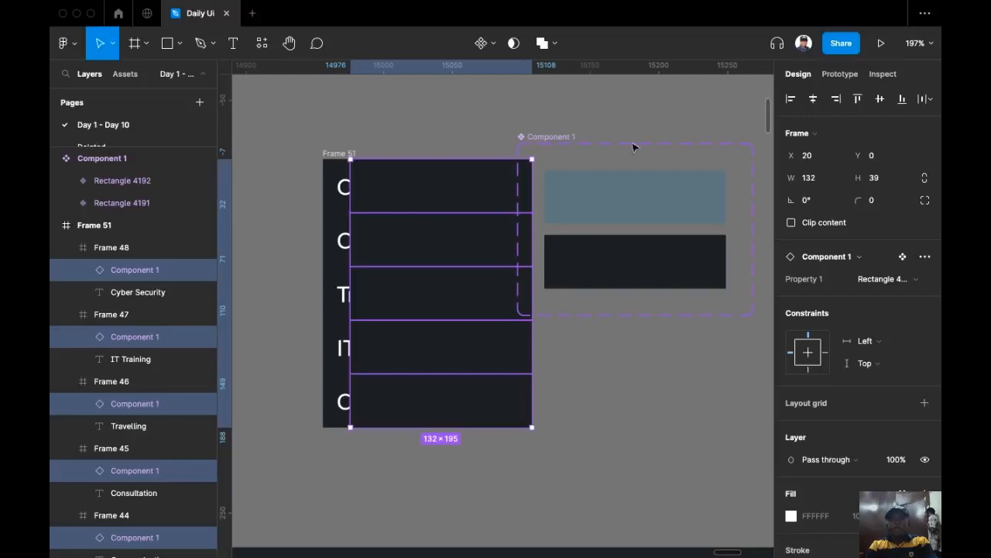
Set the X position of the five pasted component instances to 0 within their item frames
{"action": "left_click", "coordinate": [821, 156]}
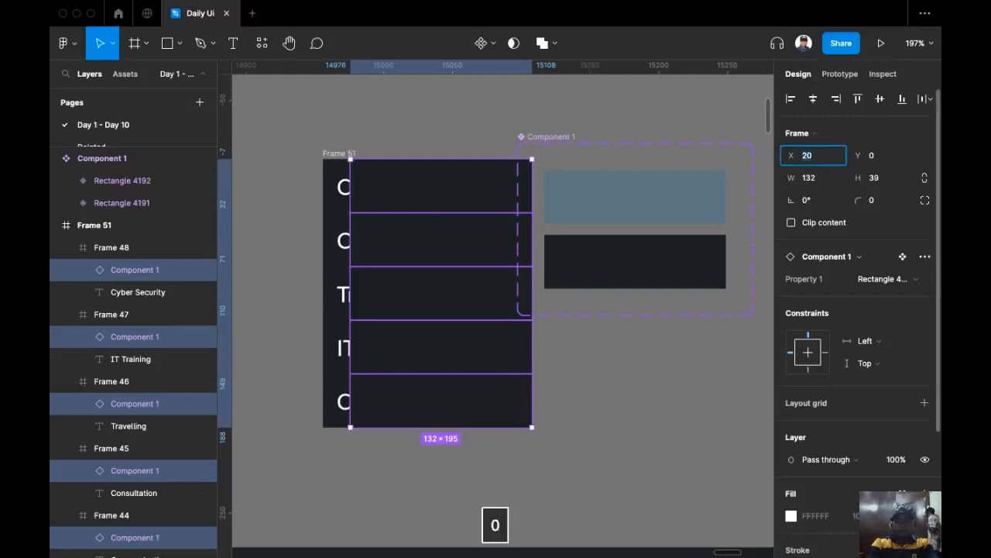
{"action": "type", "text": "0"}
{"action": "key", "text": "Return"}
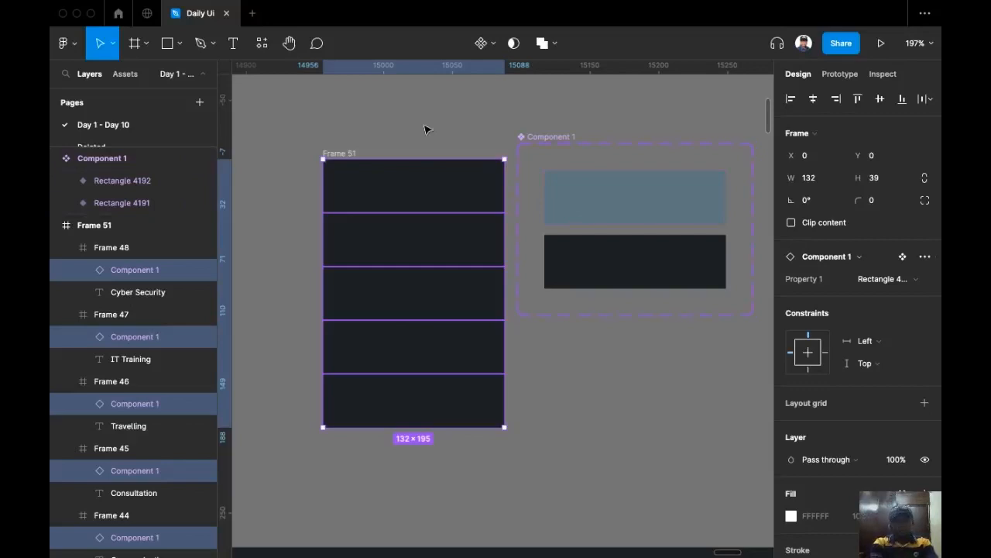
Send the five component instances backward so they sit behind the item labels
{"action": "scroll", "coordinate": [432, 113], "scroll_direction": "up", "scroll_amount": 1}
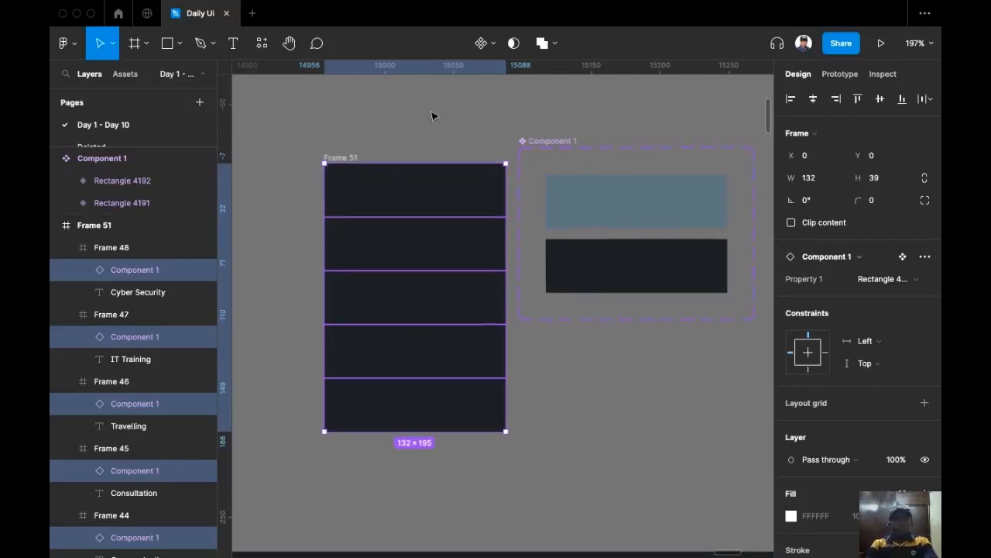
{"action": "scroll", "coordinate": [422, 105], "scroll_direction": "down", "scroll_amount": 1}
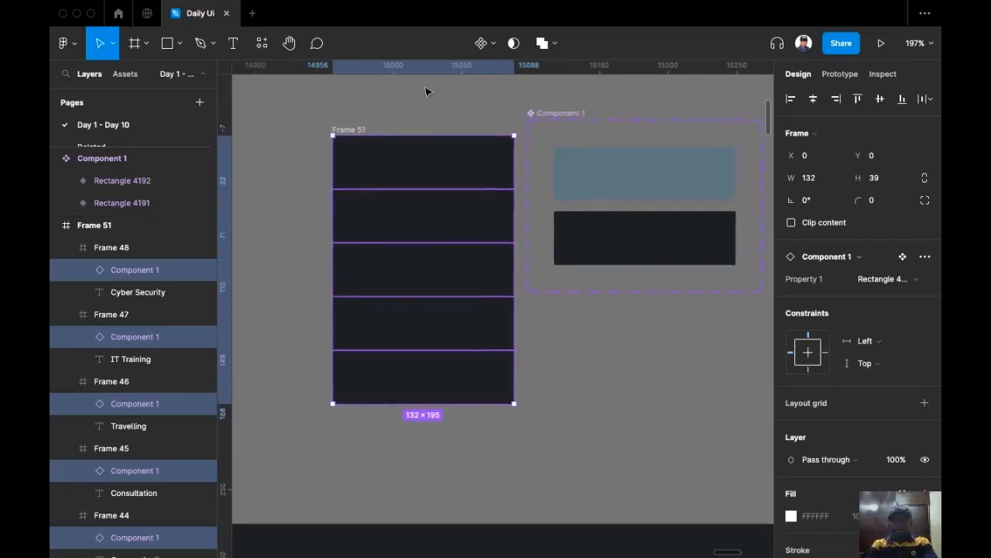
{"action": "scroll", "coordinate": [418, 147], "scroll_direction": "up", "scroll_amount": 2}
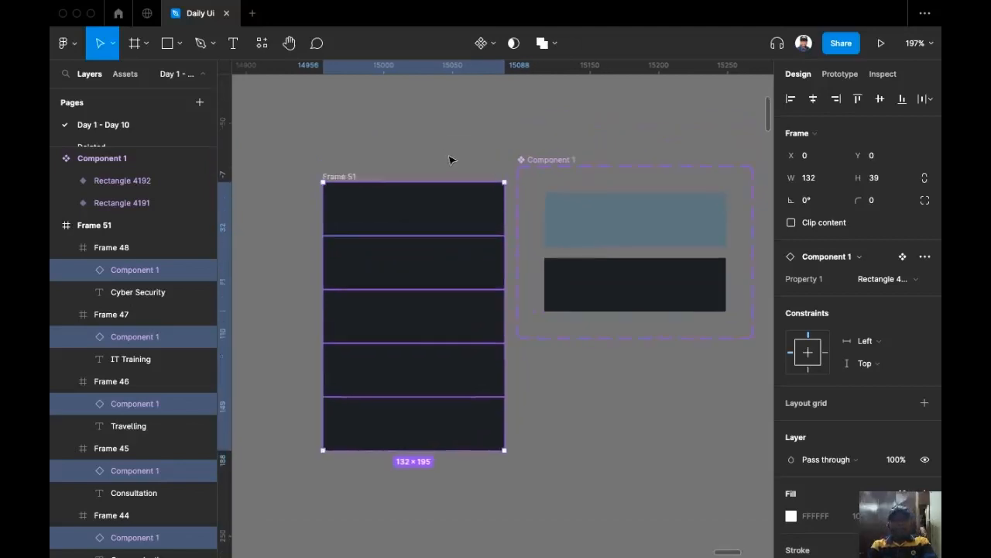
{"action": "left_click_drag", "start_coordinate": [452, 145], "coordinate": [454, 142]}
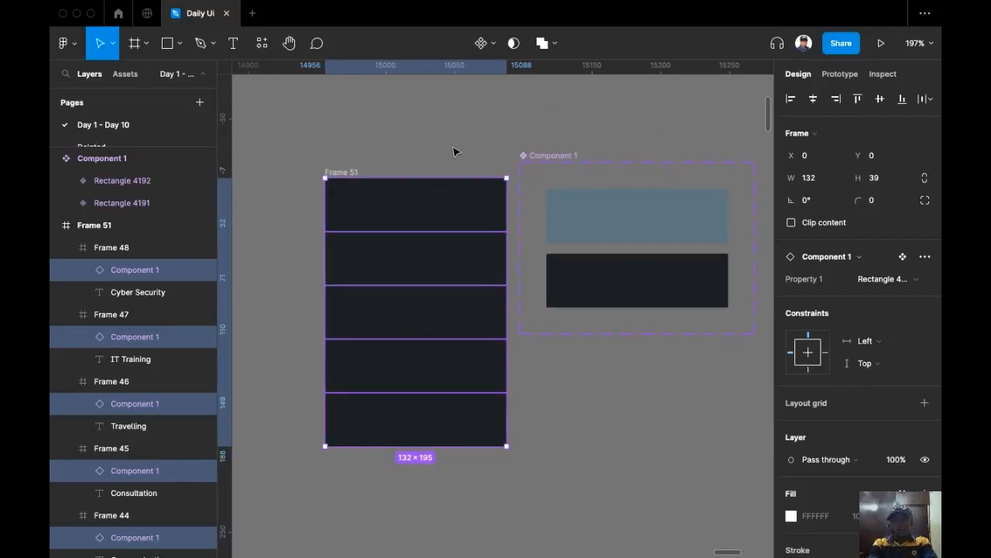
{"action": "key", "text": "super+bracketleft"}
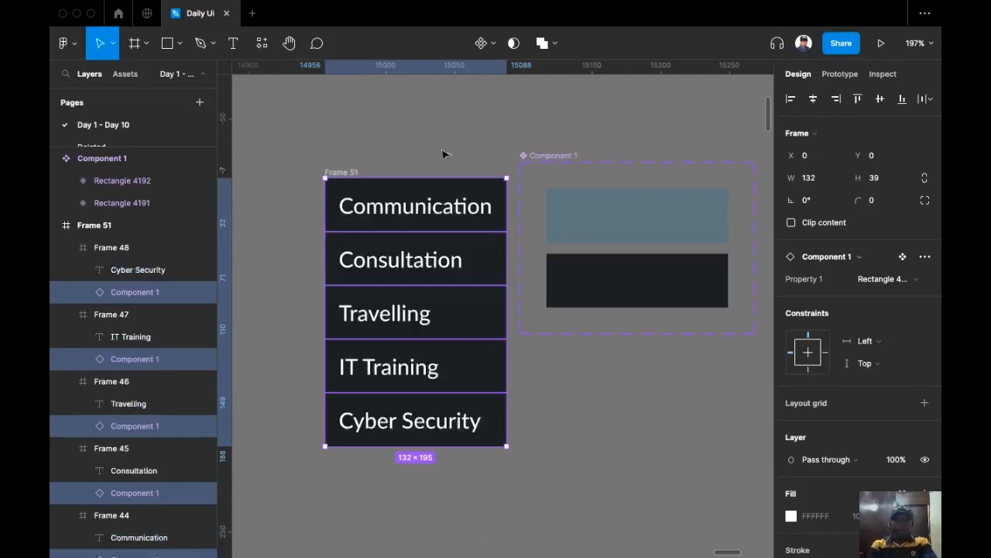
{"action": "scroll", "coordinate": [446, 147], "scroll_direction": "down", "scroll_amount": 1}
{"action": "left_click", "coordinate": [470, 106]}
Set the services list frame's corner radius to 16
{"action": "scroll", "coordinate": [447, 129], "scroll_direction": "down", "scroll_amount": 1}
{"action": "left_click", "coordinate": [370, 139]}
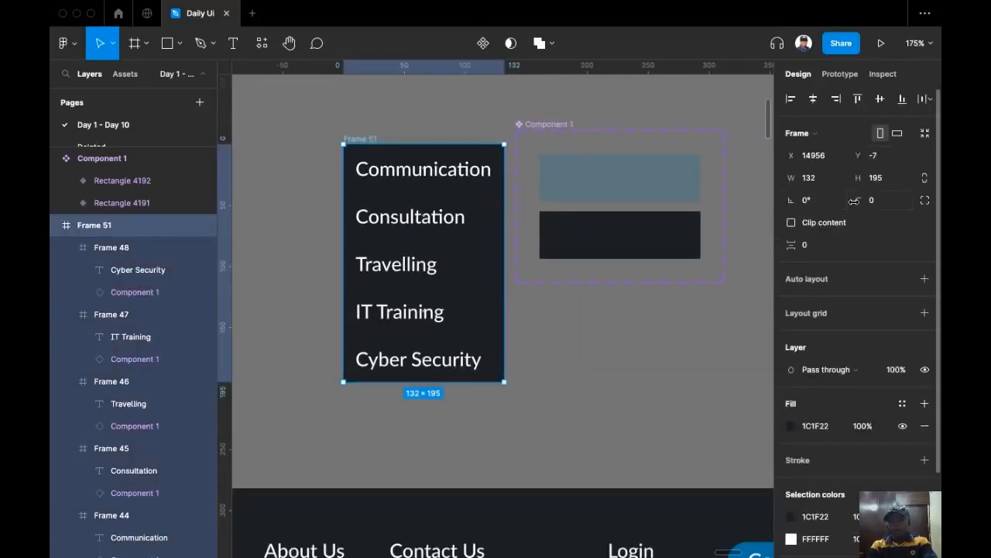
{"action": "left_click", "coordinate": [874, 200]}
{"action": "type", "text": "16"}
{"action": "key", "text": "Return"}
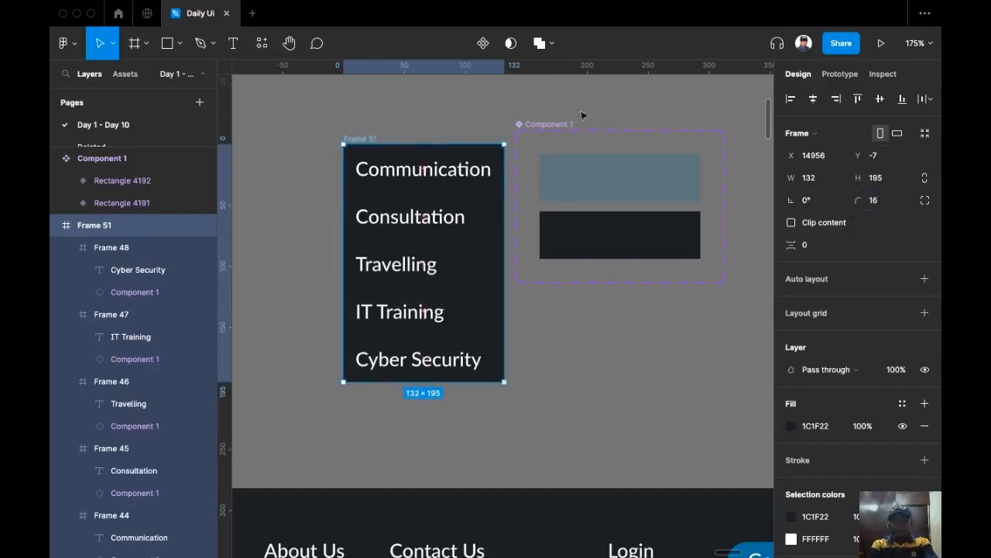
Turn on content clipping for the services list frame and set its corner radius to 8
{"action": "left_click", "coordinate": [514, 144]}
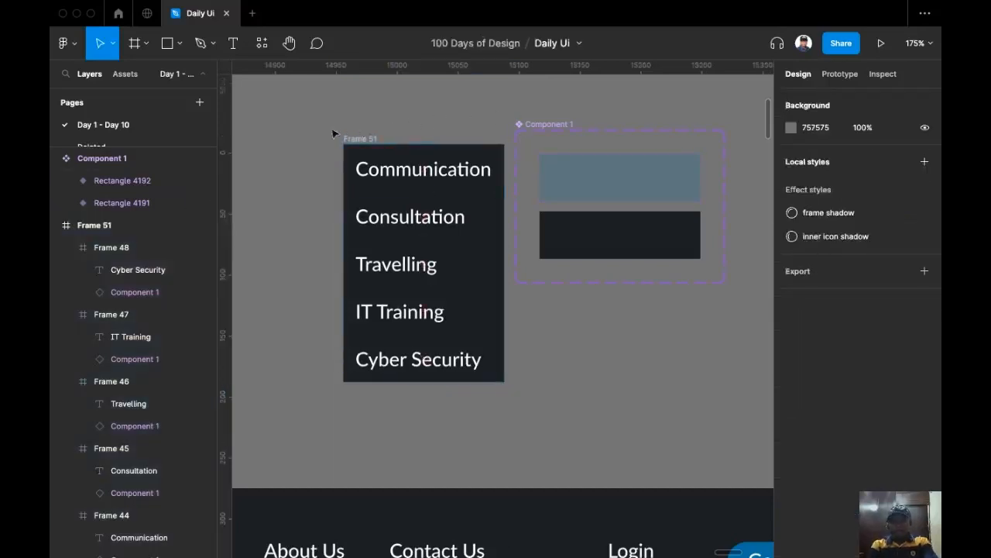
{"action": "left_click", "coordinate": [361, 141]}
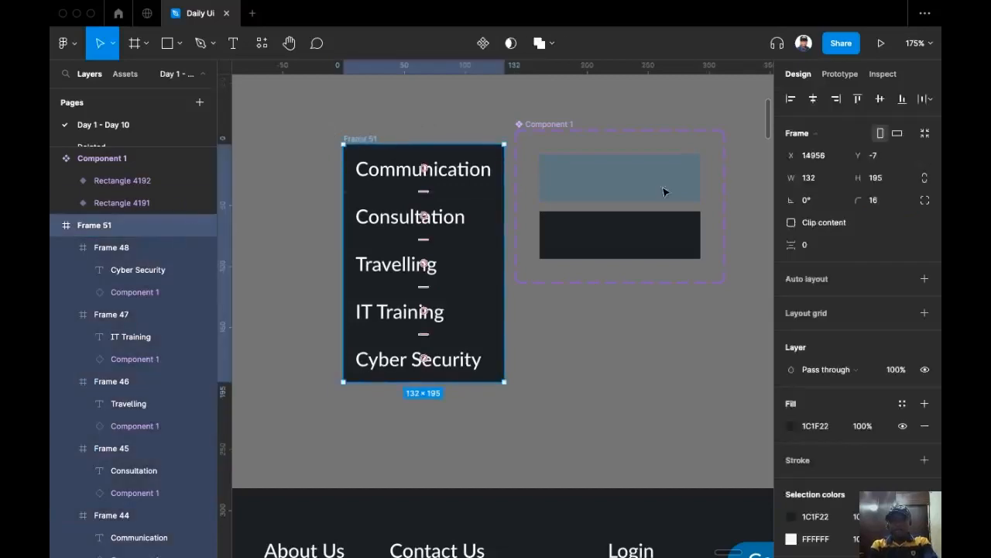
{"action": "left_click", "coordinate": [822, 224]}
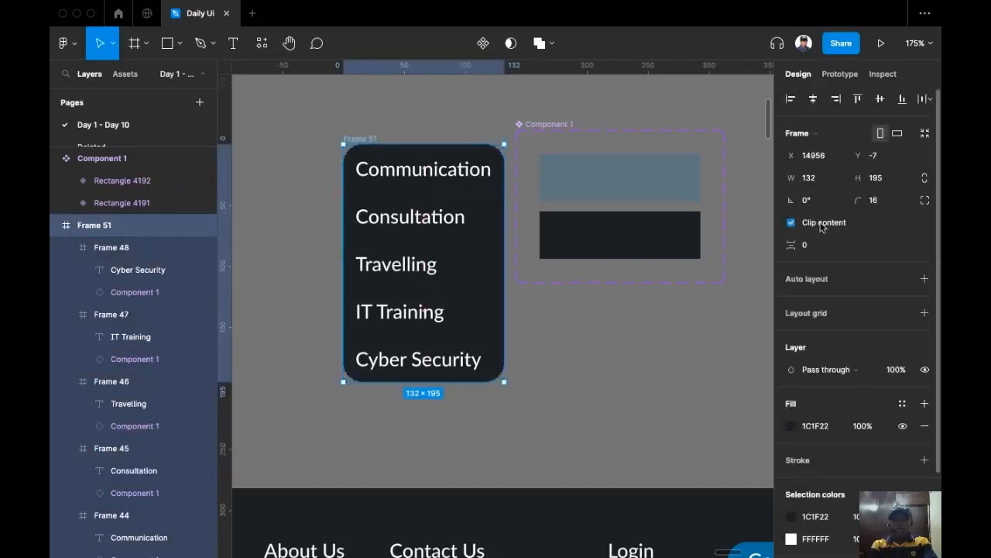
{"action": "left_click", "coordinate": [879, 202]}
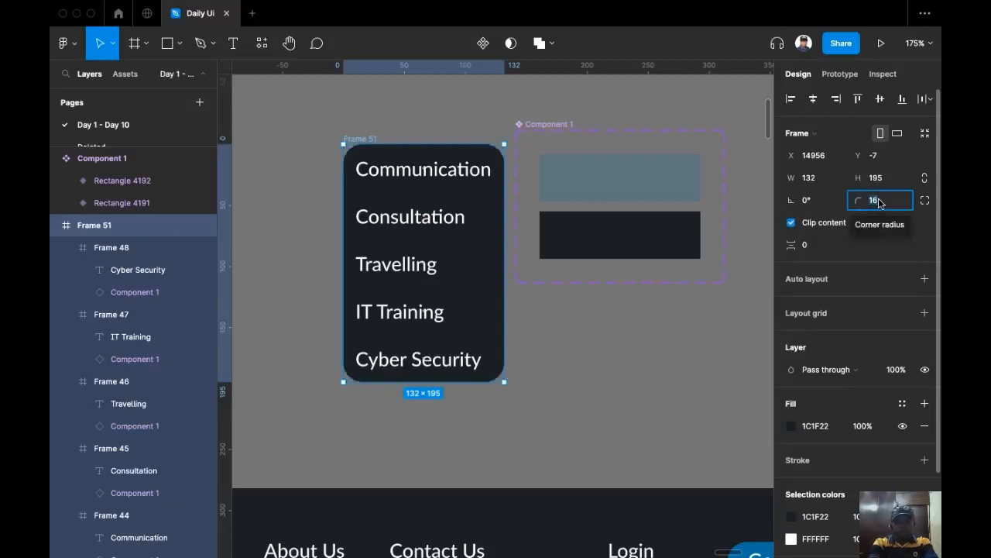
{"action": "type", "text": "8"}
{"action": "key", "text": "Return"}
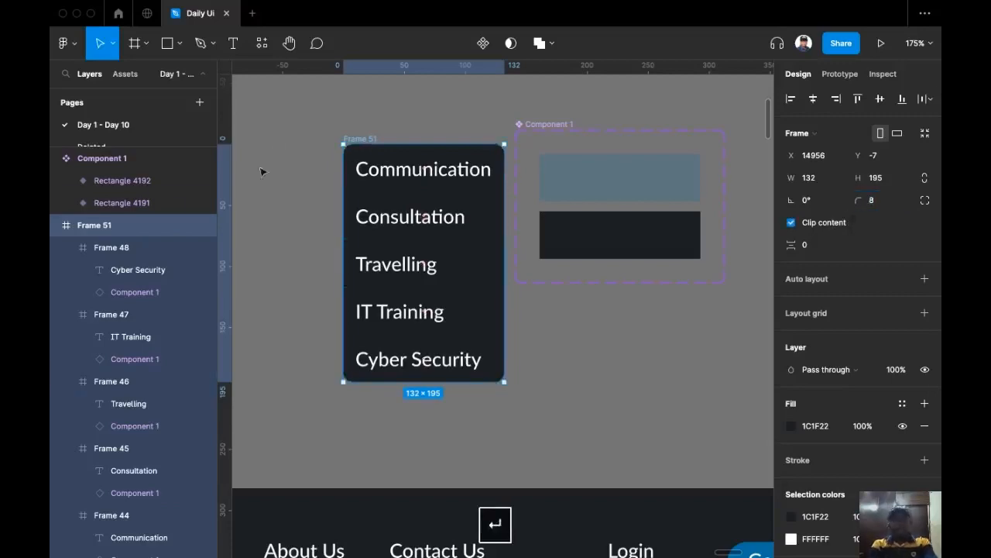
{"action": "left_click", "coordinate": [313, 117]}
Add a prototype flow starting point to the Desktop - 1 landing page frame
{"action": "scroll", "coordinate": [361, 111], "scroll_direction": "down", "scroll_amount": 5}
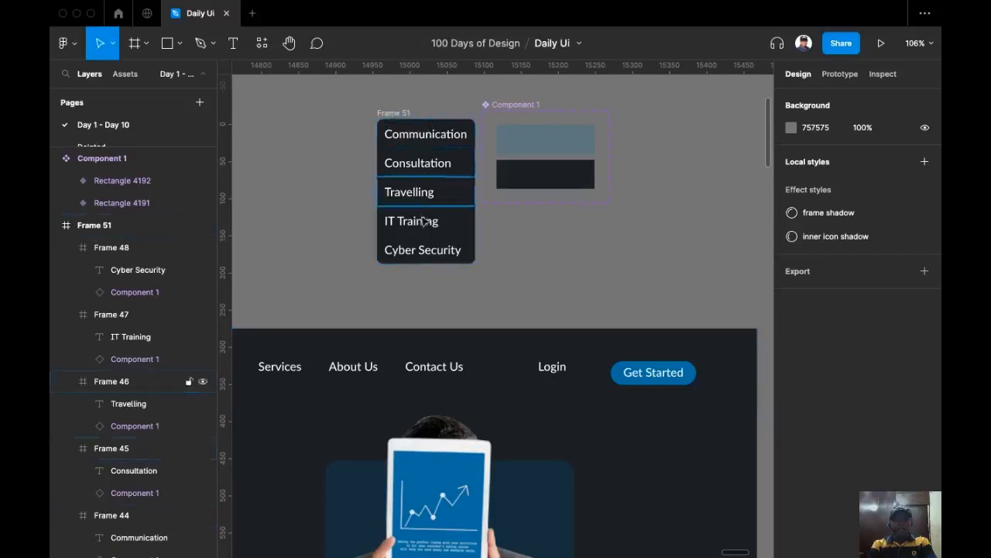
{"action": "scroll", "coordinate": [409, 219], "scroll_direction": "down", "scroll_amount": 8}
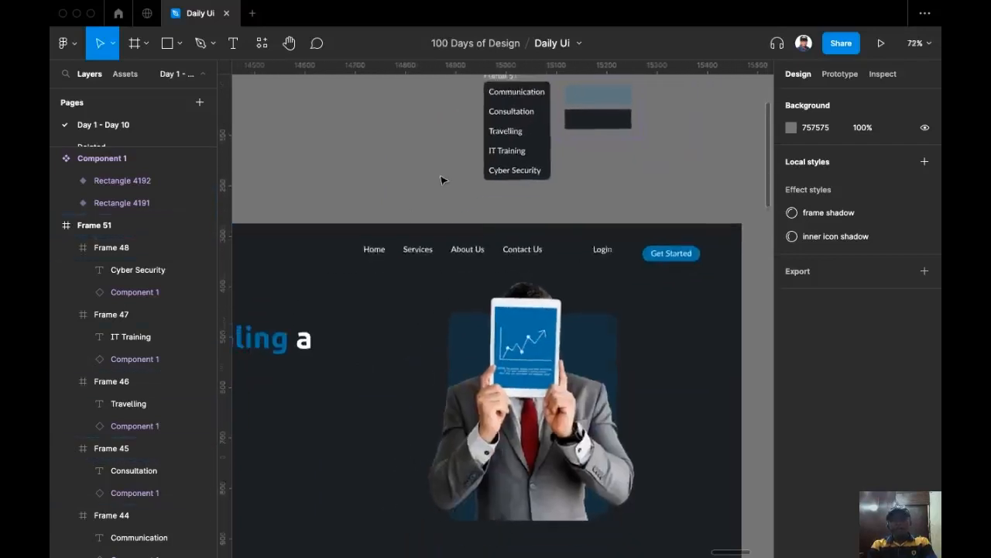
{"action": "left_click_drag", "start_coordinate": [456, 175], "coordinate": [474, 173]}
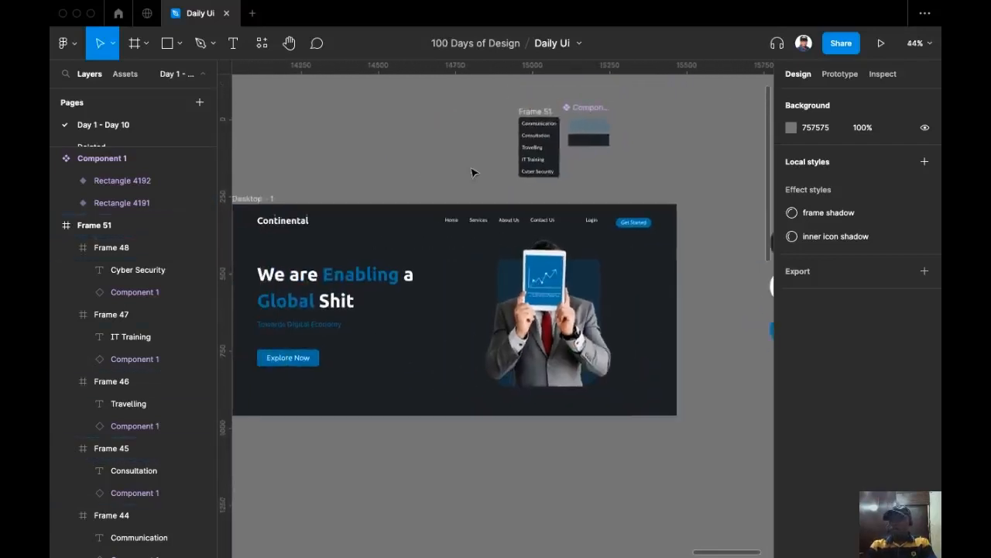
{"action": "left_click_drag", "start_coordinate": [403, 171], "coordinate": [443, 173]}
{"action": "left_click", "coordinate": [297, 201]}
{"action": "left_click", "coordinate": [841, 74]}
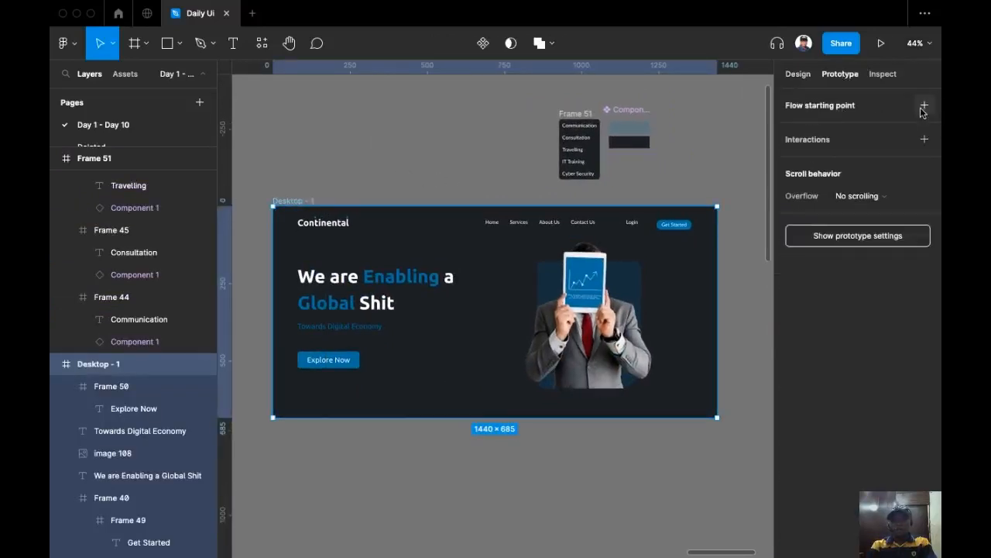
{"action": "left_click", "coordinate": [923, 106]}
{"action": "scroll", "coordinate": [349, 202], "scroll_direction": "left", "scroll_amount": 2}
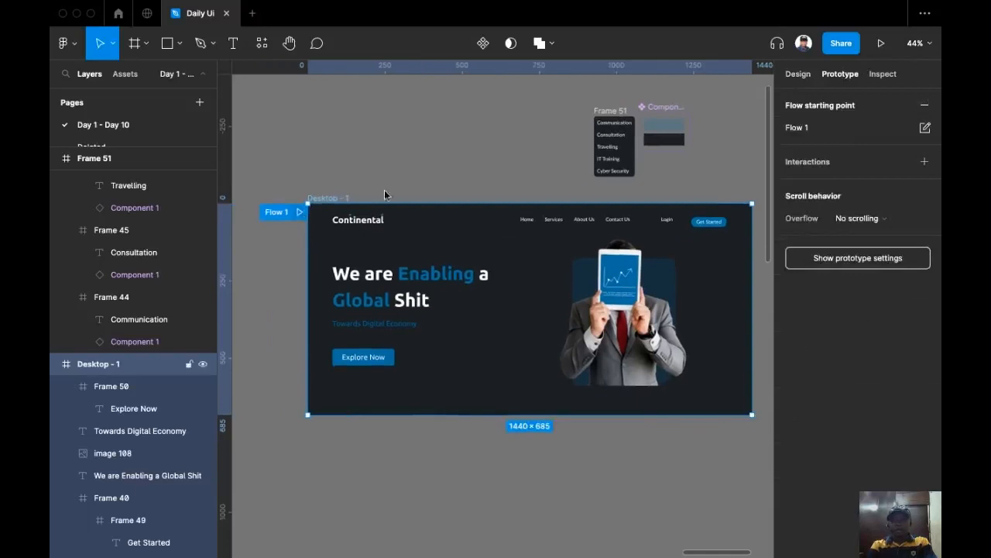
Select the Services item in the navigation bar and connect its prototype link to the services list frame, Frame 51
{"action": "scroll", "coordinate": [350, 201], "scroll_direction": "right", "scroll_amount": 3}
{"action": "scroll", "coordinate": [363, 240], "scroll_direction": "up", "scroll_amount": 2}
{"action": "double_click", "coordinate": [473, 271]}
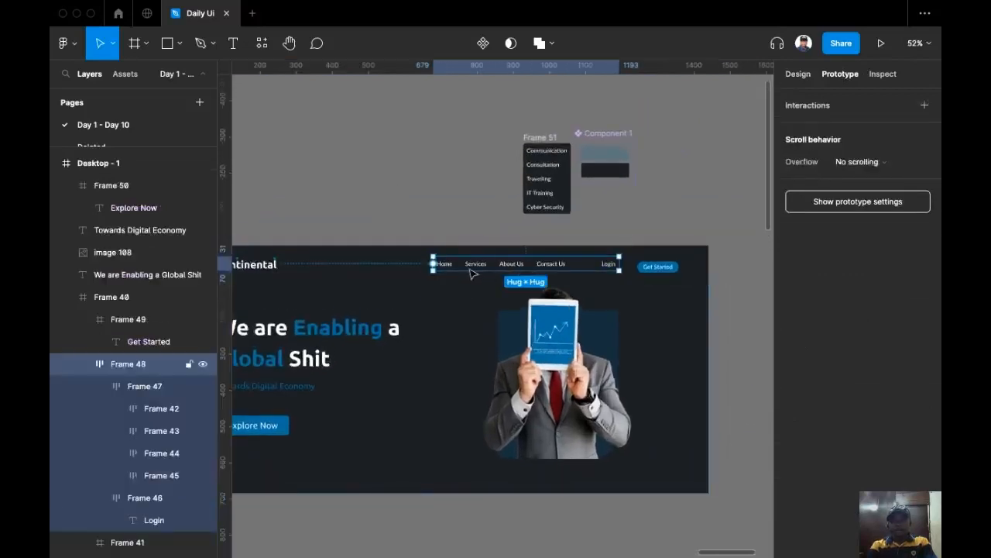
{"action": "double_click", "coordinate": [474, 269]}
{"action": "double_click", "coordinate": [474, 268]}
{"action": "scroll", "coordinate": [588, 199], "scroll_direction": "up", "scroll_amount": 3}
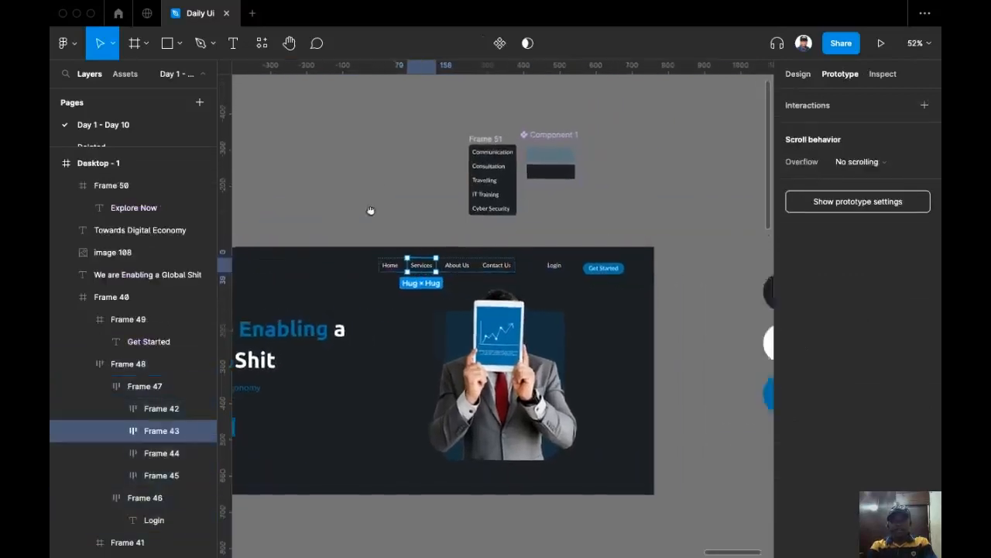
{"action": "mouse_move", "coordinate": [425, 302]}
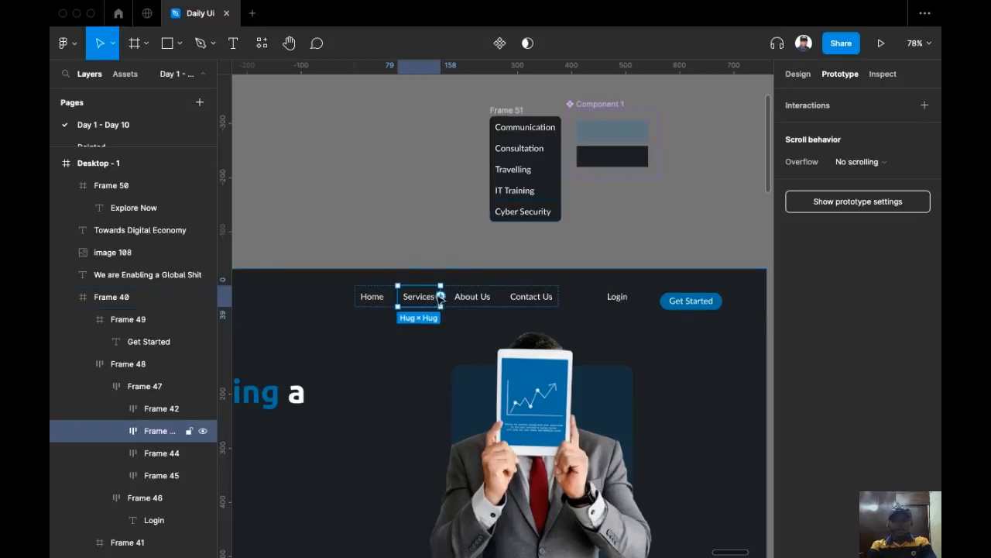
{"action": "left_click_drag", "start_coordinate": [440, 296], "coordinate": [541, 221]}
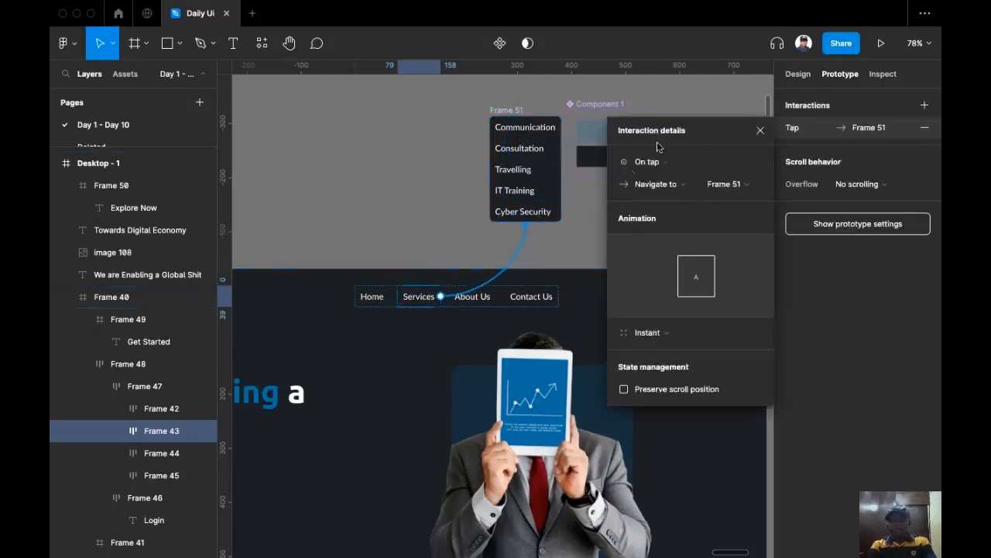
Set the Services interaction to trigger While hovering and to open Frame 51 as an overlay
{"action": "left_click", "coordinate": [738, 163]}
{"action": "left_click", "coordinate": [695, 197]}
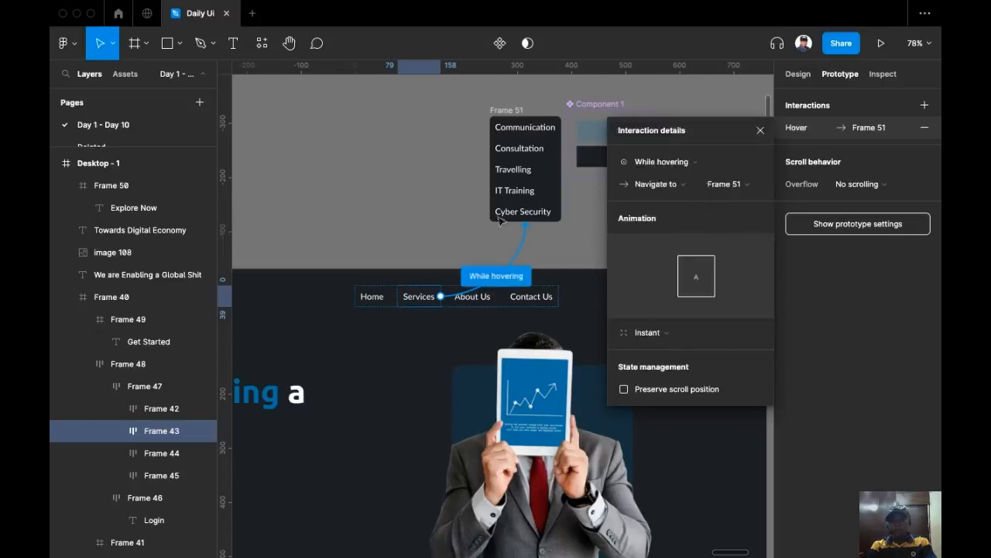
{"action": "left_click", "coordinate": [693, 187]}
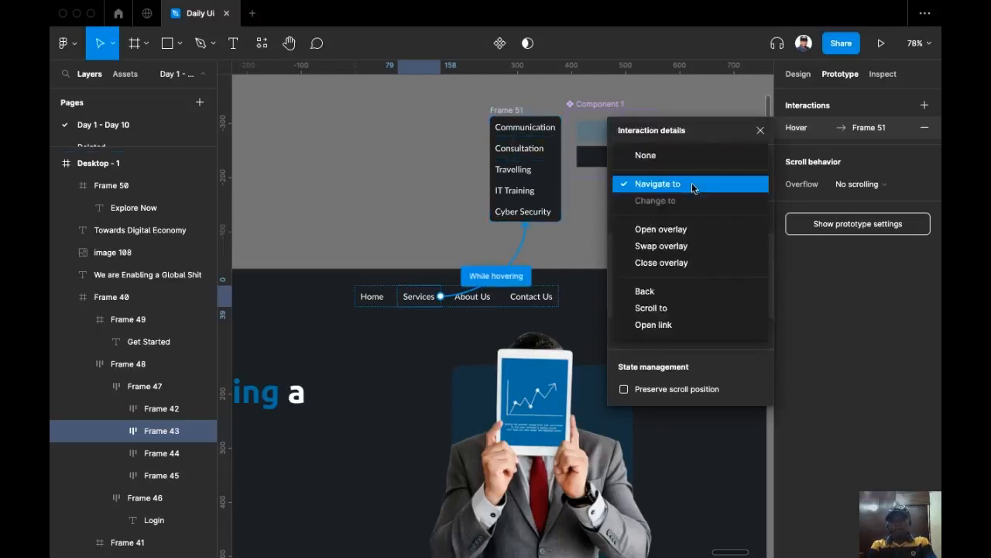
{"action": "left_click", "coordinate": [687, 230]}
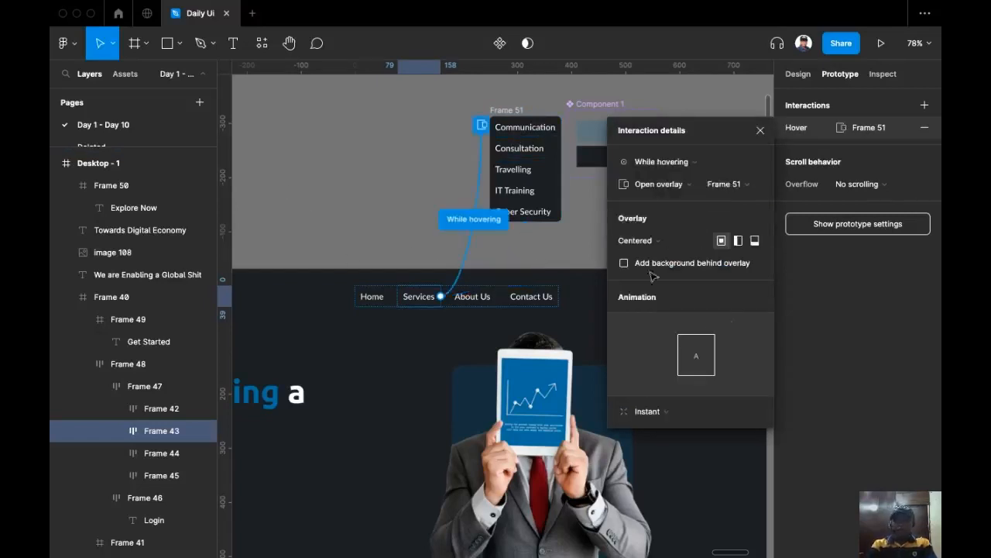
Switch the overlay's position to Manual and place the services list just beneath the Services navigation item
{"action": "left_click", "coordinate": [651, 243]}
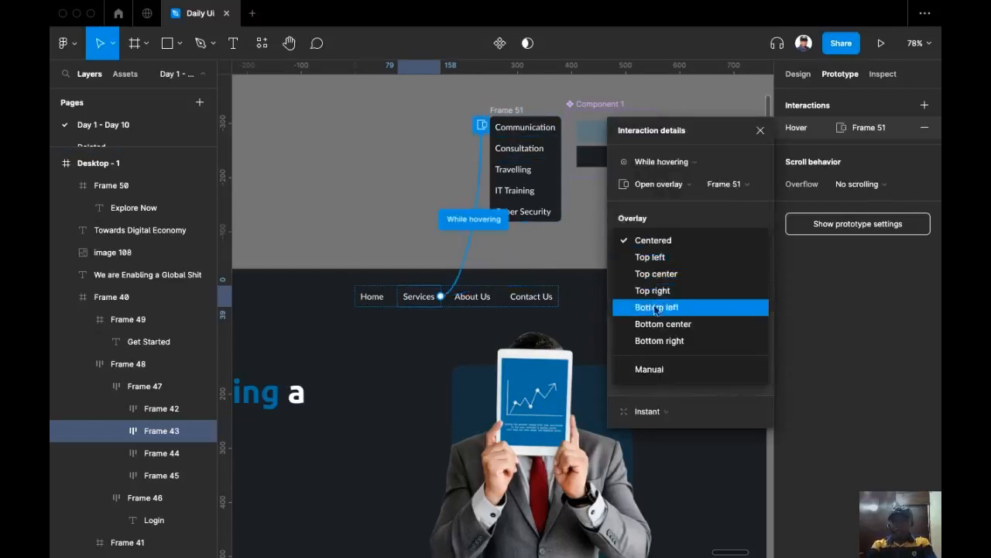
{"action": "left_click", "coordinate": [666, 369]}
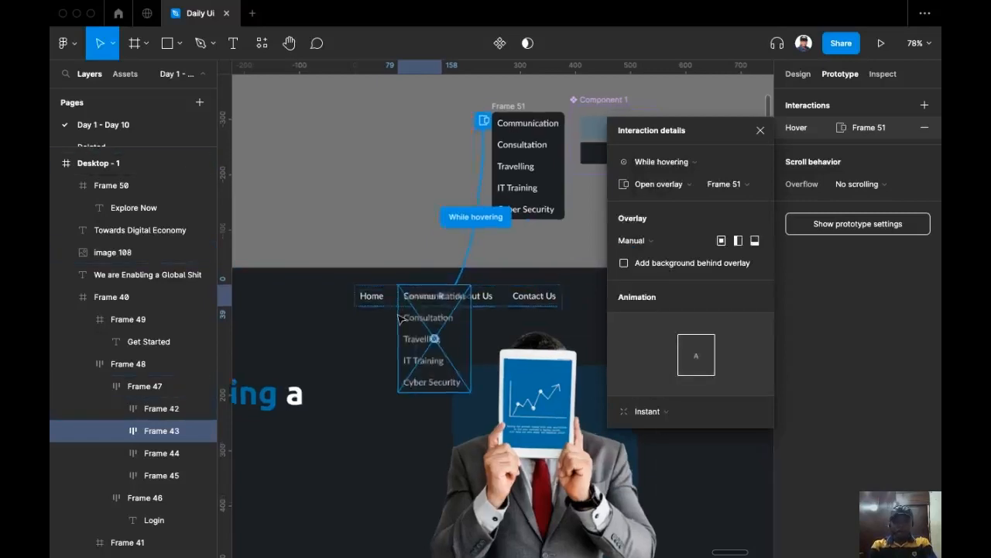
{"action": "scroll", "coordinate": [333, 144], "scroll_direction": "up", "scroll_amount": 5}
{"action": "scroll", "coordinate": [334, 144], "scroll_direction": "up", "scroll_amount": 2}
{"action": "left_click_drag", "start_coordinate": [404, 232], "coordinate": [379, 295]}
{"action": "left_click_drag", "start_coordinate": [321, 239], "coordinate": [349, 259]}
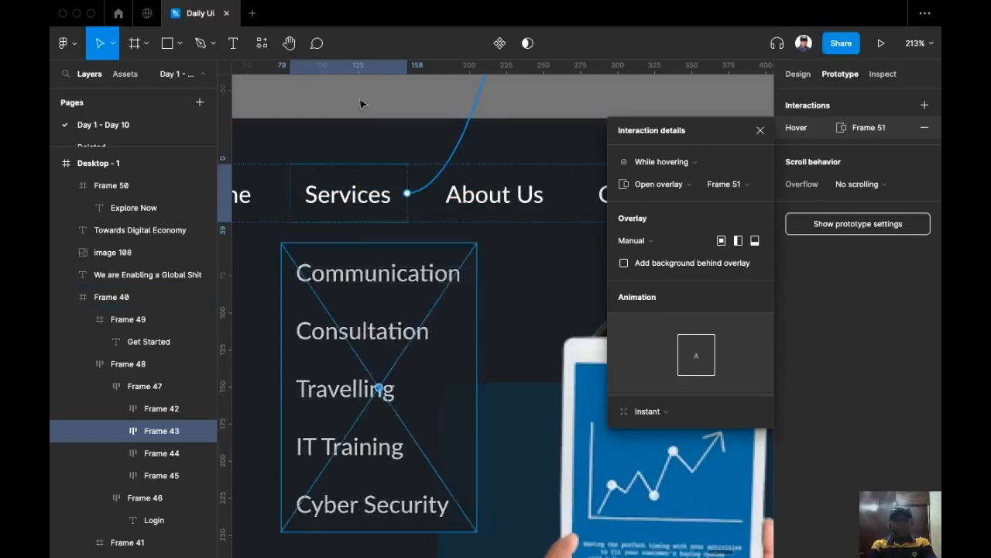
{"action": "scroll", "coordinate": [348, 101], "scroll_direction": "down", "scroll_amount": 3}
{"action": "scroll", "coordinate": [462, 133], "scroll_direction": "down", "scroll_amount": 2}
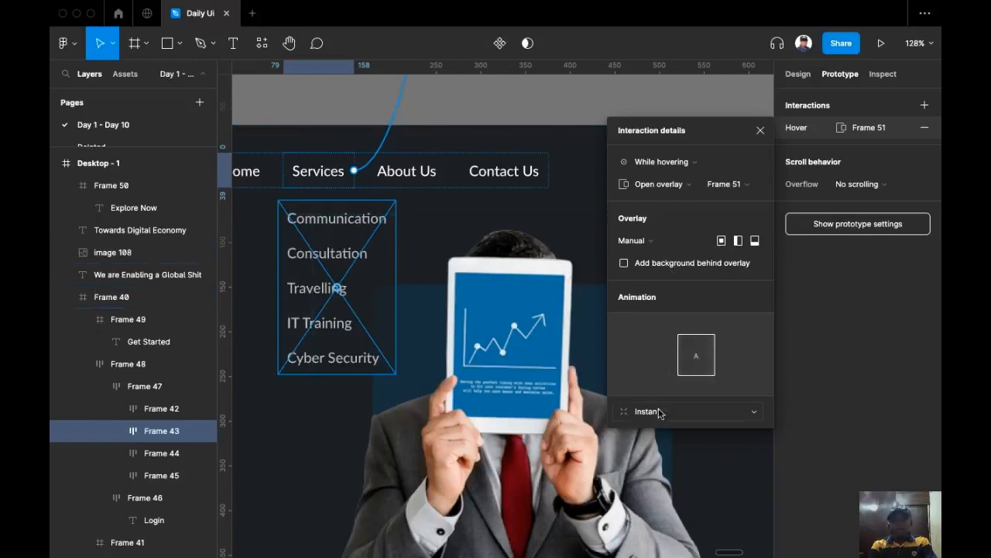
{"action": "left_click", "coordinate": [463, 102]}
Preview Flow 1 from the start and test the dropdown overlay on the Services item
{"action": "scroll", "coordinate": [463, 102], "scroll_direction": "down", "scroll_amount": 5}
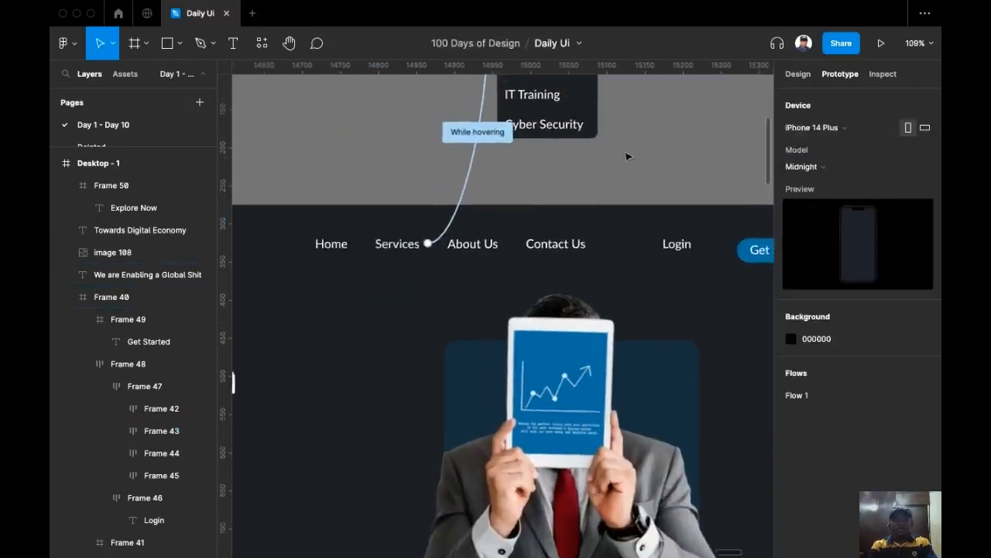
{"action": "scroll", "coordinate": [457, 138], "scroll_direction": "down", "scroll_amount": 4}
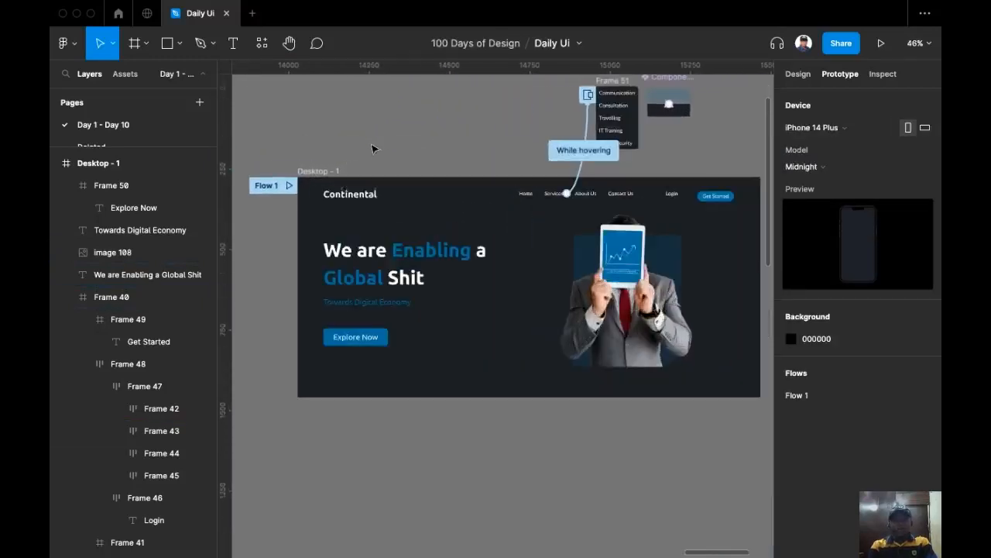
{"action": "left_click", "coordinate": [288, 187]}
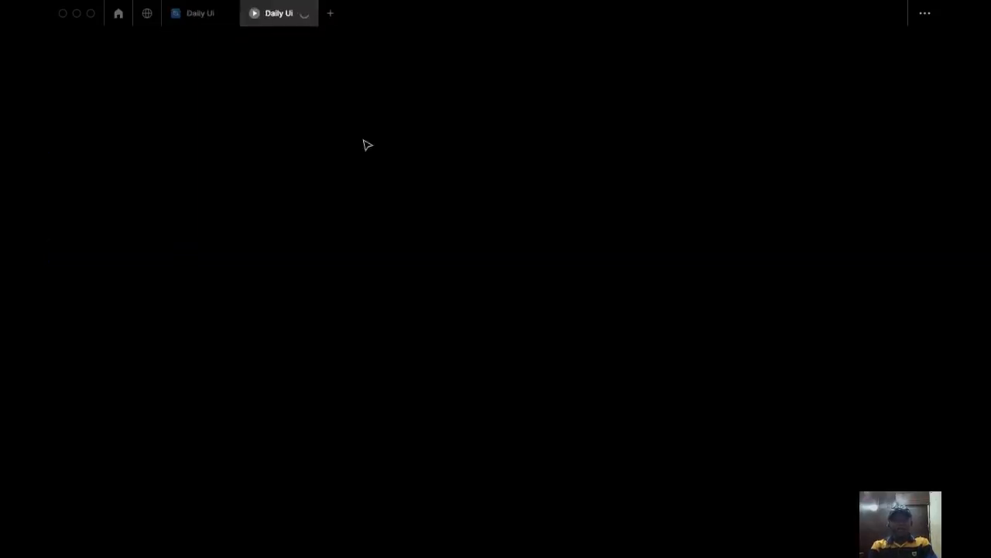
{"action": "key", "text": "r"}
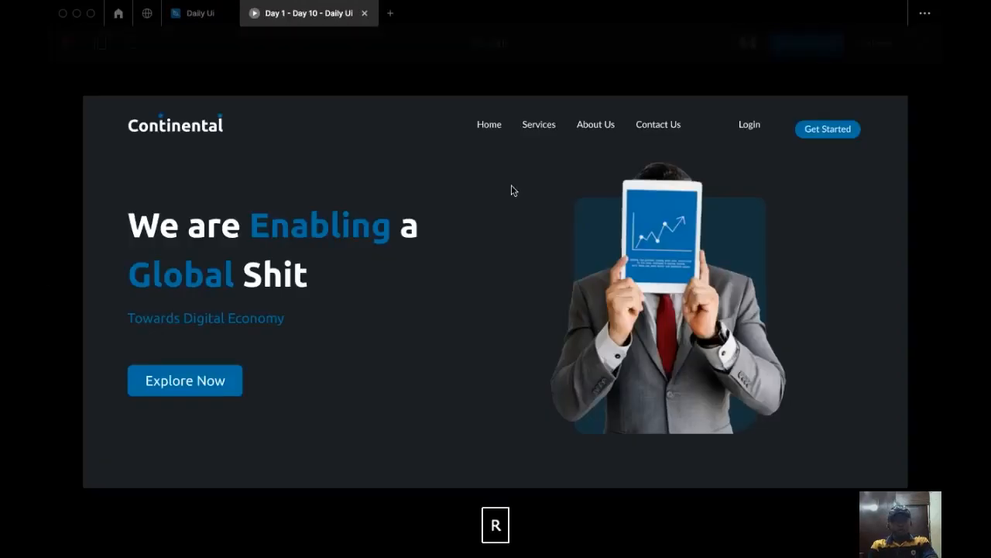
{"action": "key", "text": "z"}
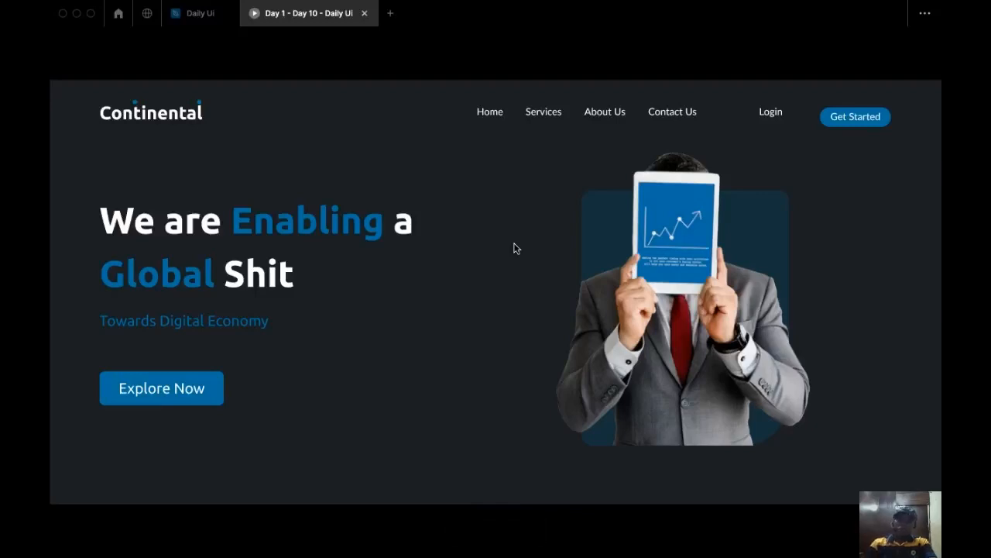
{"action": "mouse_move", "coordinate": [558, 120]}
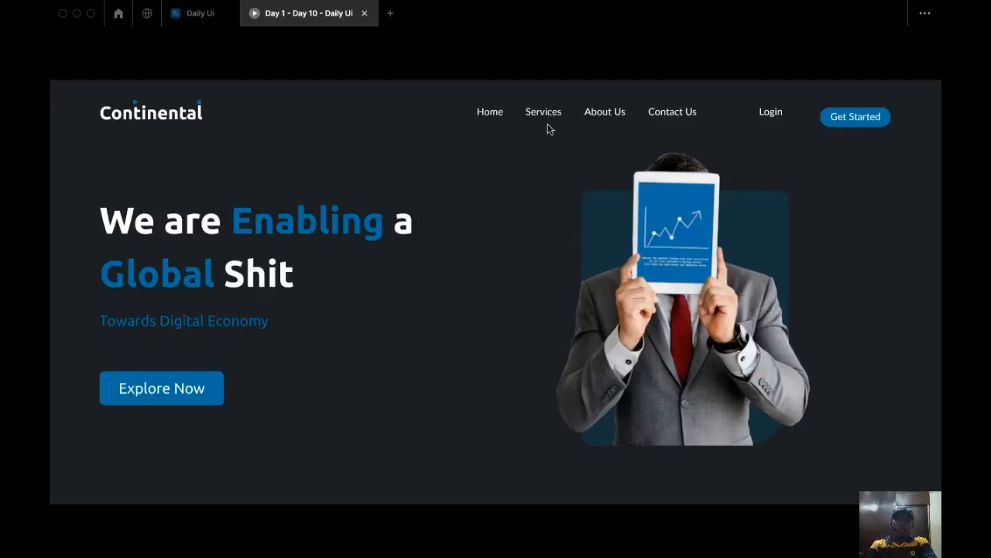
{"action": "left_click", "coordinate": [195, 12]}
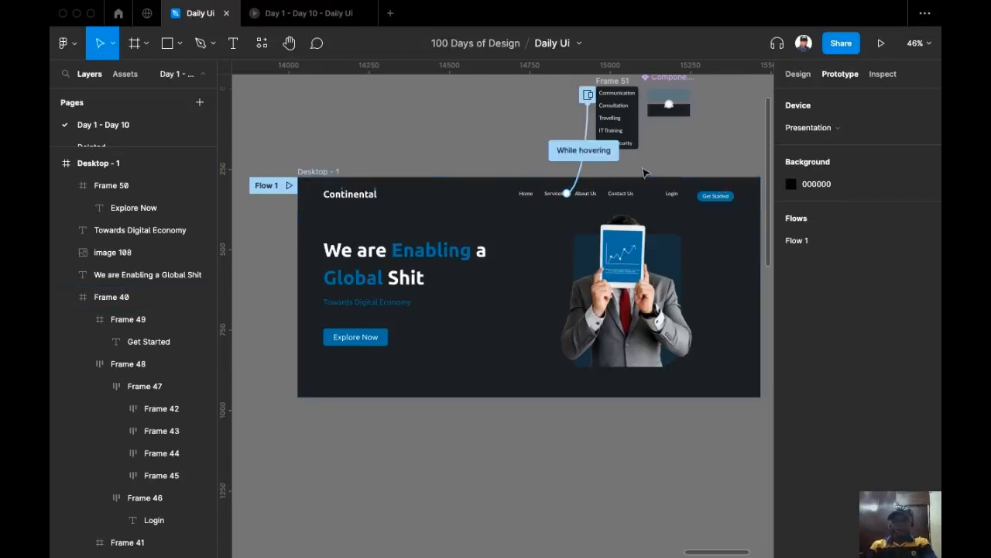
Change the Services interaction's trigger to On click, keeping the overlay action
{"action": "scroll", "coordinate": [643, 172], "scroll_direction": "up", "scroll_amount": 5}
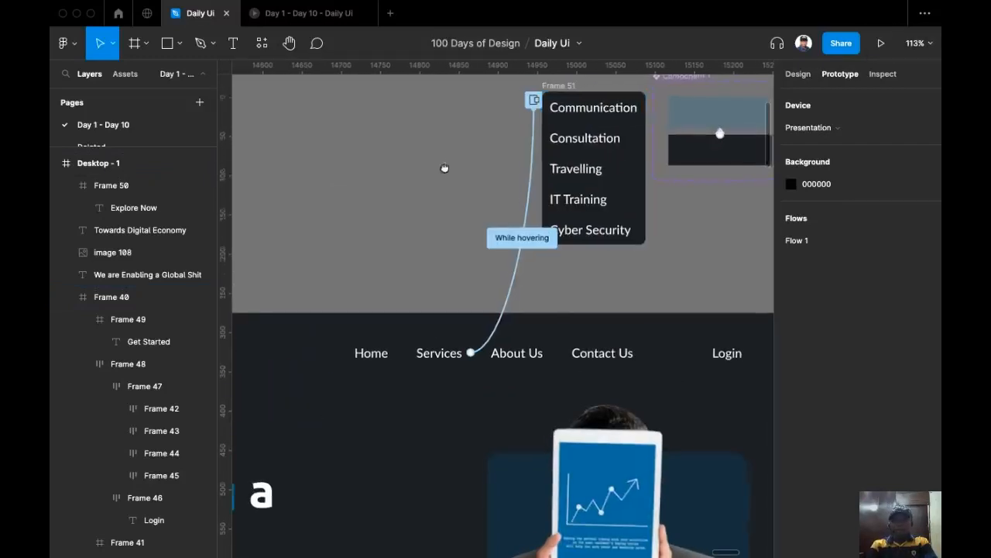
{"action": "scroll", "coordinate": [458, 237], "scroll_direction": "down", "scroll_amount": 5}
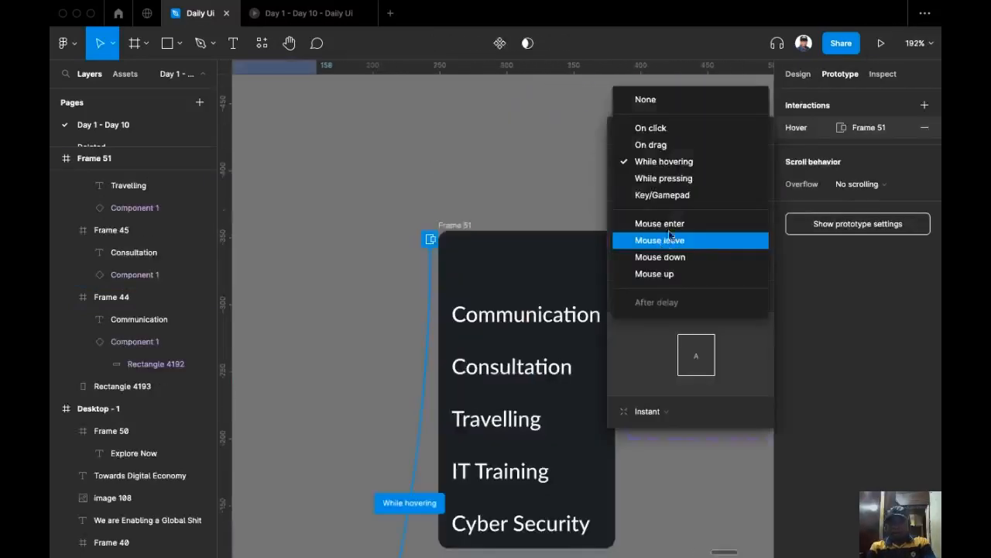
{"action": "left_click", "coordinate": [669, 128]}
{"action": "scroll", "coordinate": [476, 240], "scroll_direction": "up", "scroll_amount": 2}
{"action": "scroll", "coordinate": [475, 239], "scroll_direction": "down", "scroll_amount": 5}
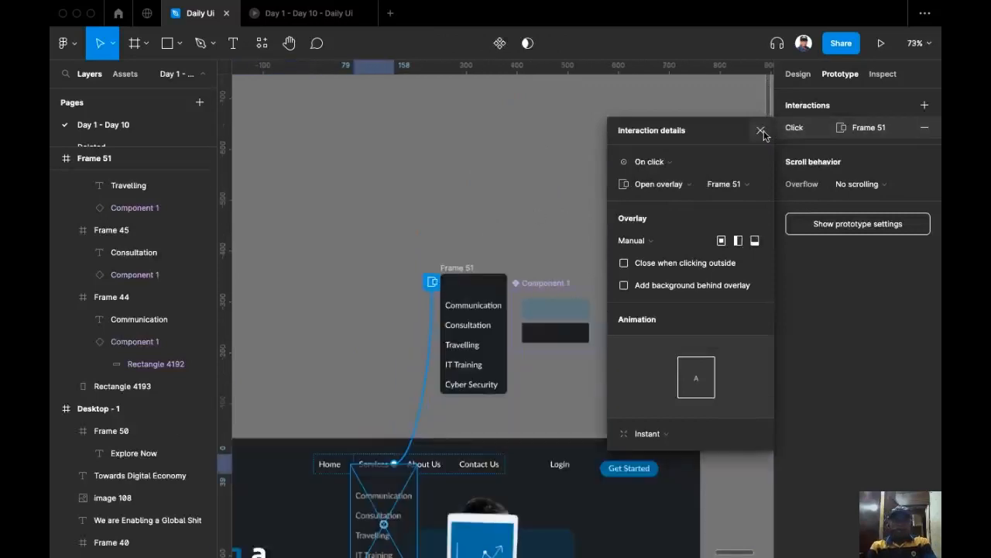
Move the services list overlay straight down to about 18 px below the Services navigation item
{"action": "left_click", "coordinate": [761, 132]}
{"action": "scroll", "coordinate": [542, 140], "scroll_direction": "down", "scroll_amount": 1}
{"action": "left_click_drag", "start_coordinate": [431, 189], "coordinate": [431, 192]}
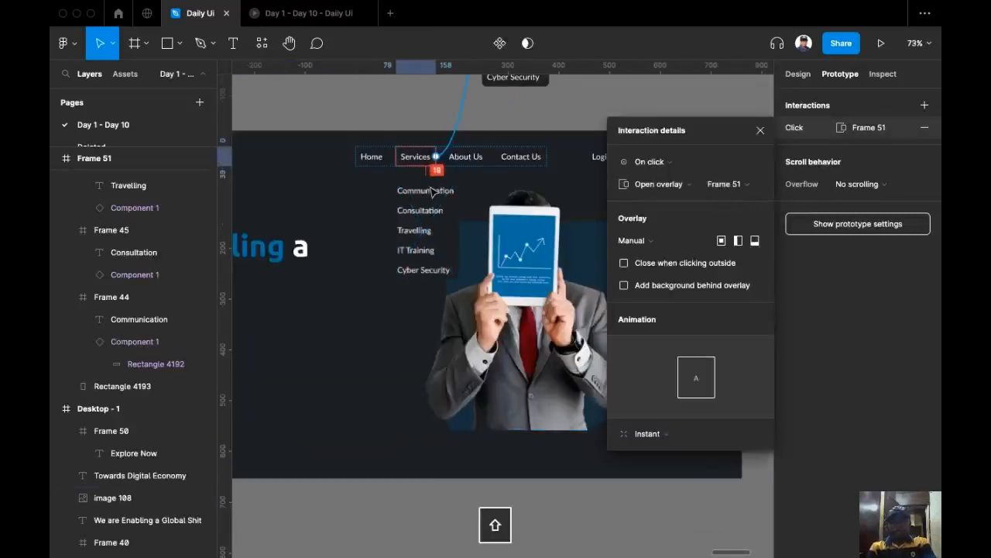
Test opening the Services dropdown in the prototype preview, and return to the design file
{"action": "left_click", "coordinate": [303, 24]}
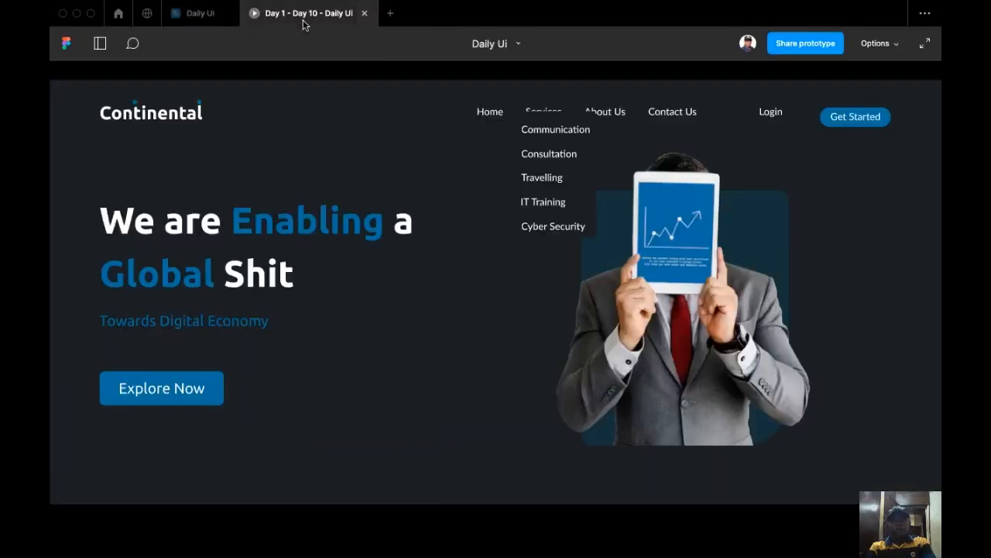
{"action": "left_click", "coordinate": [556, 110]}
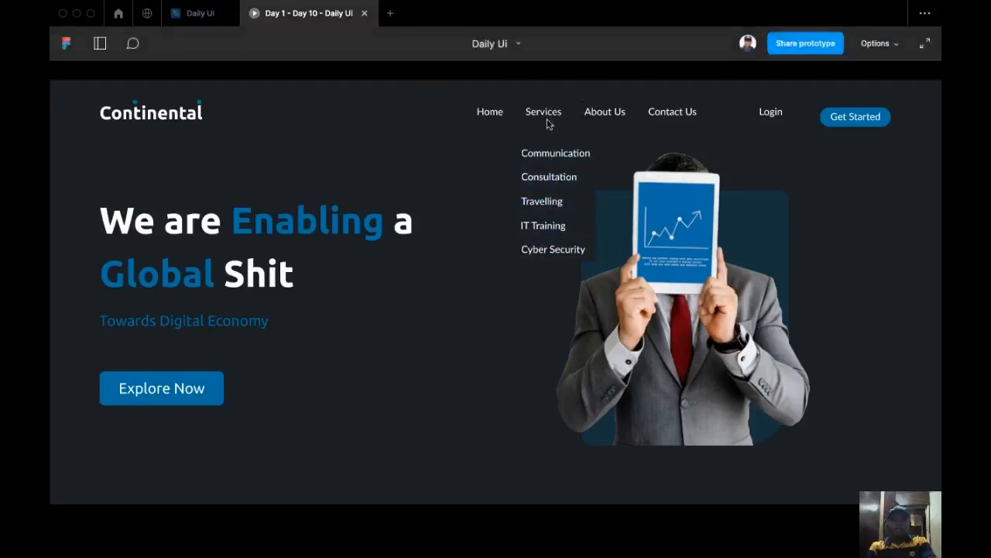
{"action": "left_click", "coordinate": [189, 14]}
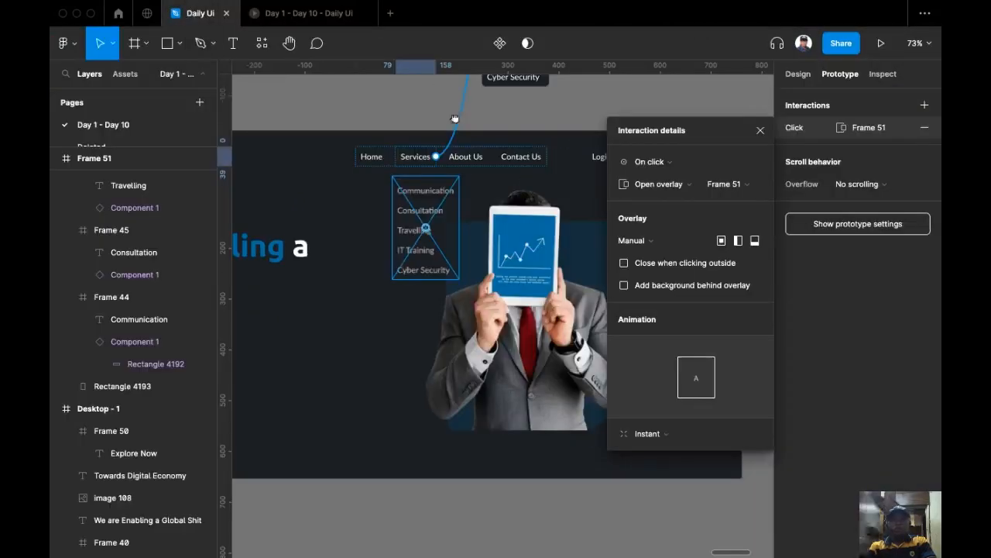
Add an interaction to the services list frame, Frame 51, that closes the overlay on Mouse down
{"action": "scroll", "coordinate": [455, 161], "scroll_direction": "up", "scroll_amount": 4}
{"action": "left_click", "coordinate": [430, 179]}
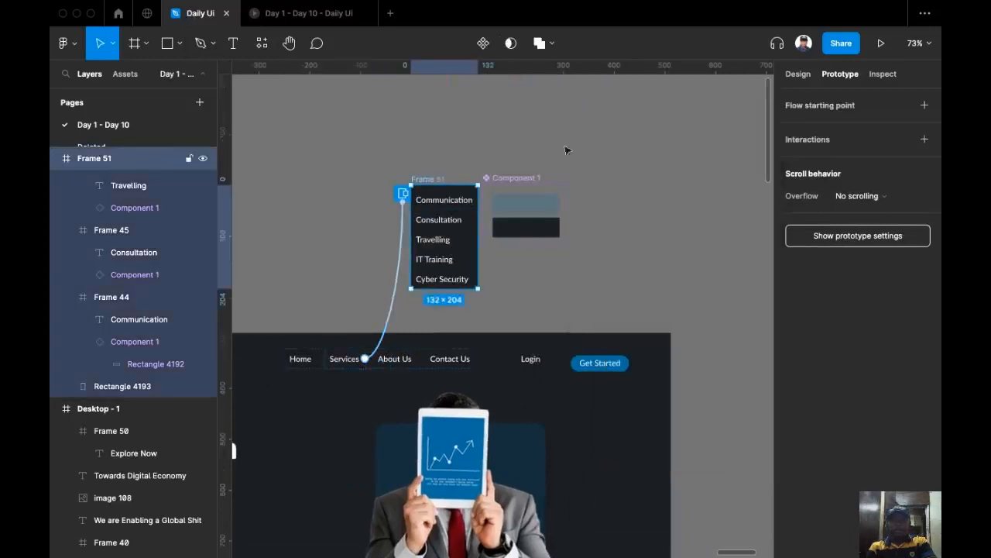
{"action": "left_click", "coordinate": [926, 107]}
{"action": "key", "text": "super+z"}
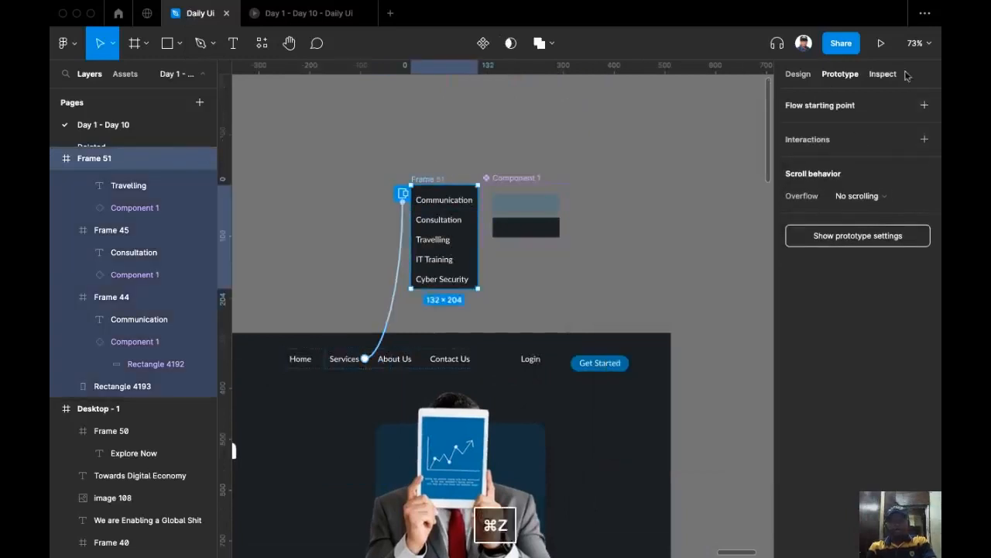
{"action": "left_click", "coordinate": [924, 140]}
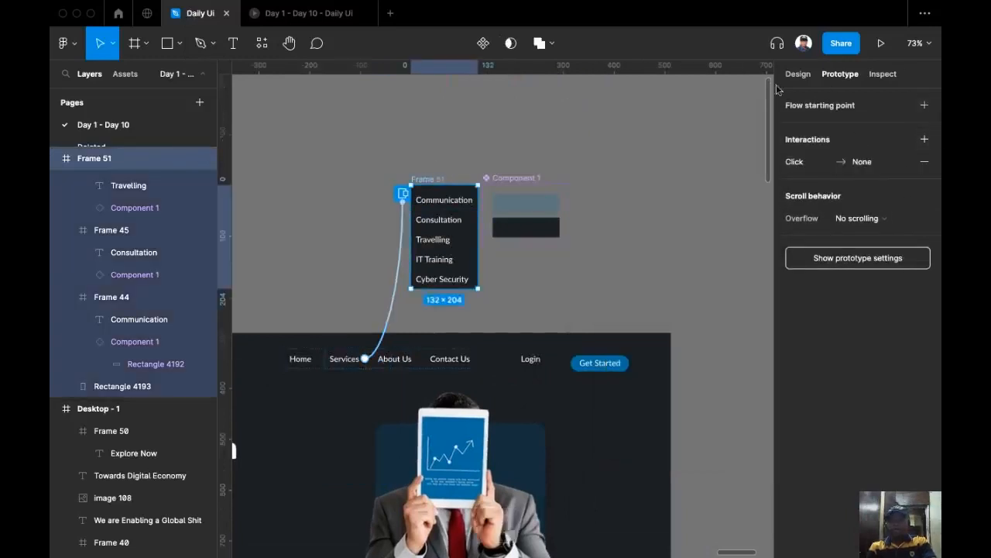
{"action": "left_click", "coordinate": [824, 162]}
{"action": "left_click", "coordinate": [669, 198]}
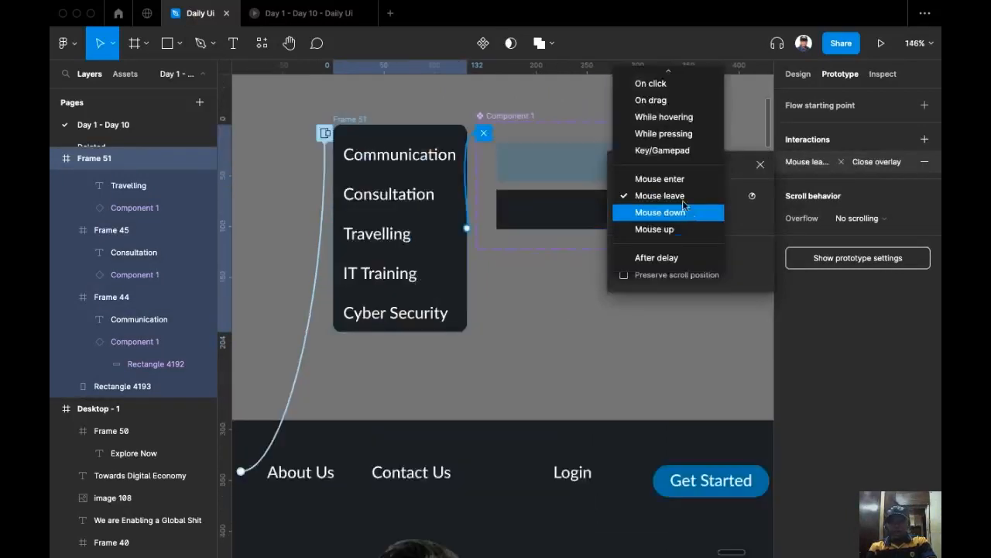
{"action": "left_click", "coordinate": [683, 206]}
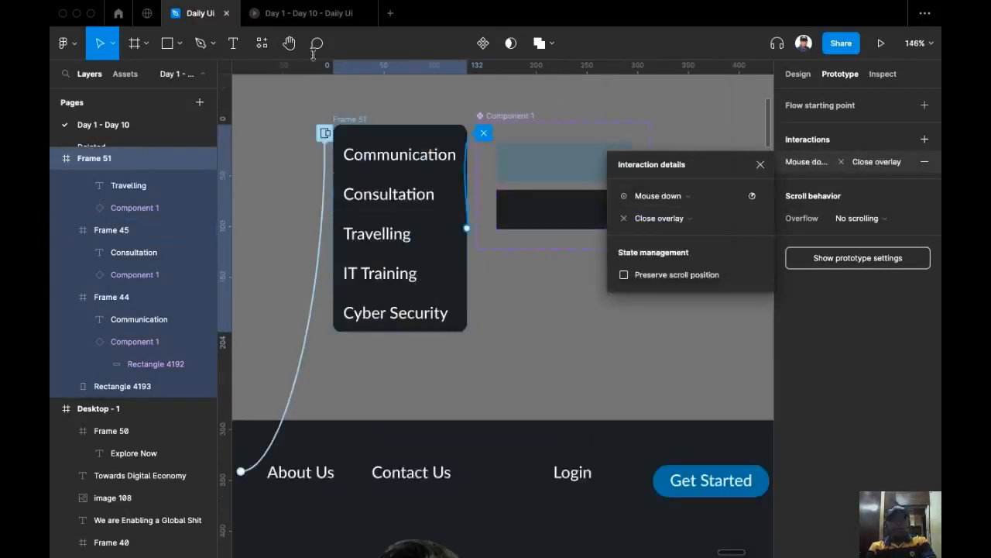
Test opening the Services dropdown and closing it from the IT Training item in the preview, and return to the design file
{"action": "left_click", "coordinate": [302, 21]}
{"action": "left_click", "coordinate": [547, 124]}
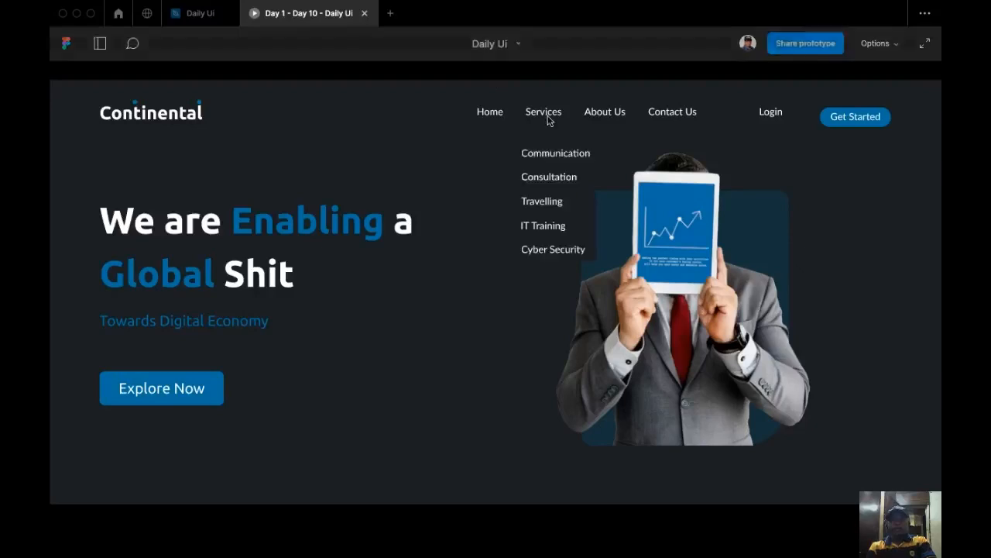
{"action": "left_click", "coordinate": [548, 224]}
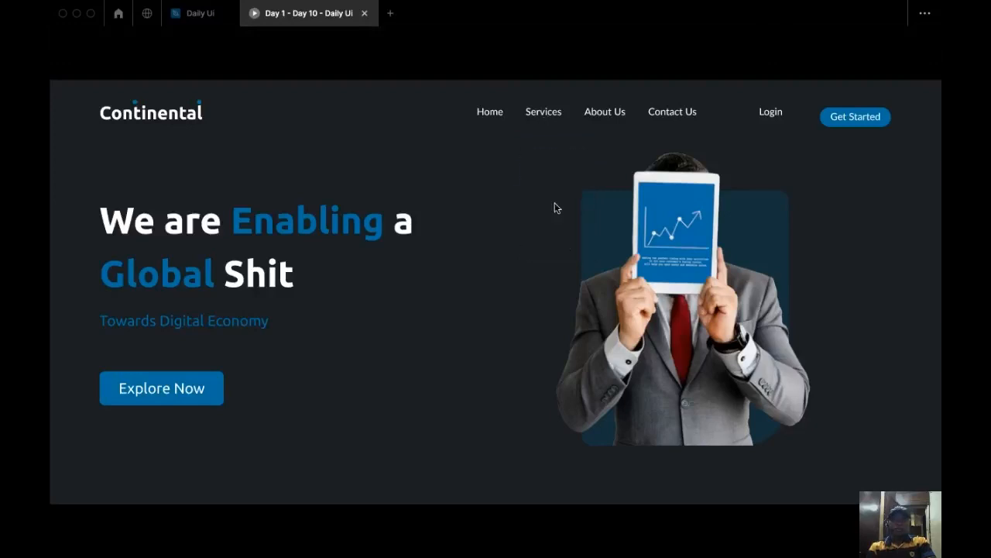
{"action": "left_click", "coordinate": [193, 13]}
{"action": "key", "text": "shift+1"}
{"action": "left_click", "coordinate": [759, 164]}
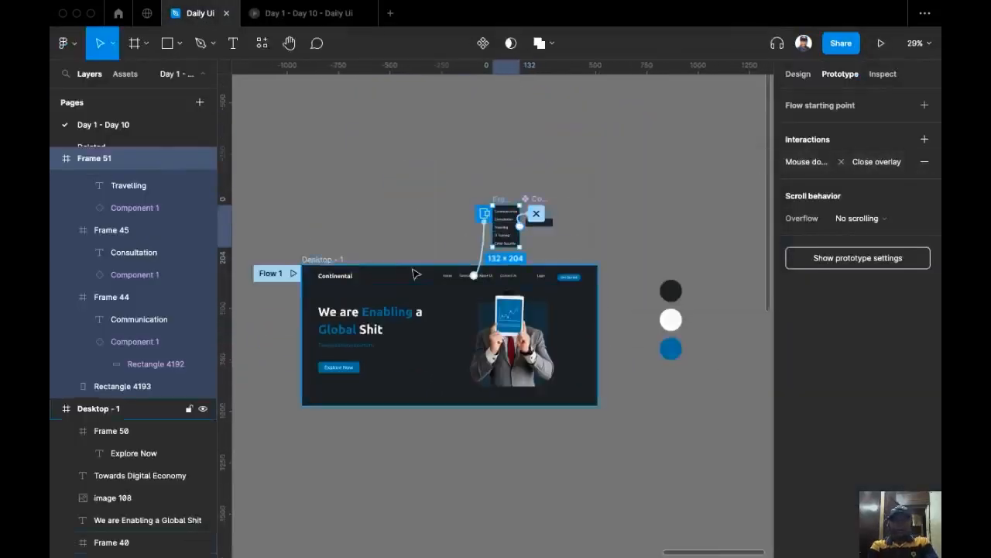
{"action": "scroll", "coordinate": [480, 248], "scroll_direction": "up", "scroll_amount": 10}
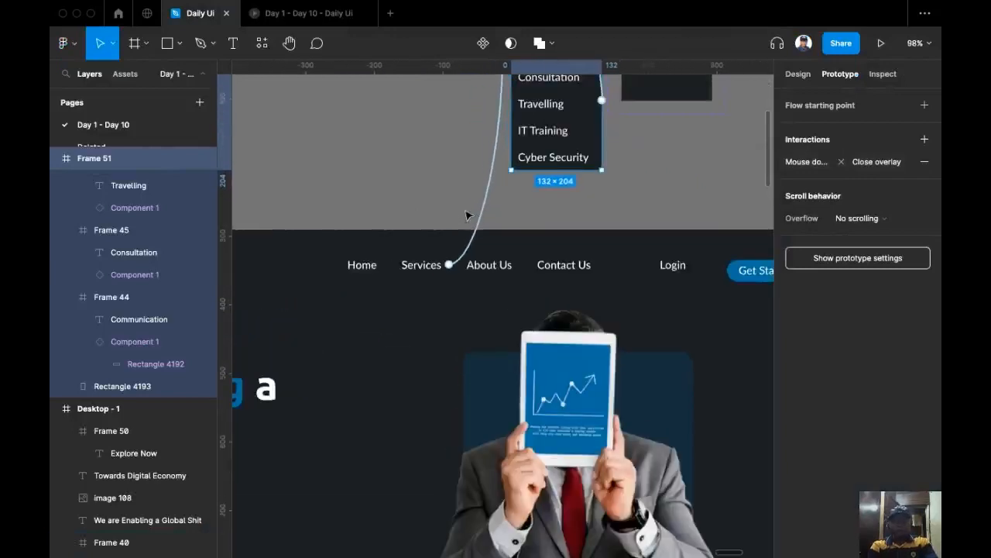
{"action": "scroll", "coordinate": [467, 216], "scroll_direction": "down", "scroll_amount": 2}
{"action": "scroll", "coordinate": [467, 215], "scroll_direction": "left", "scroll_amount": 1}
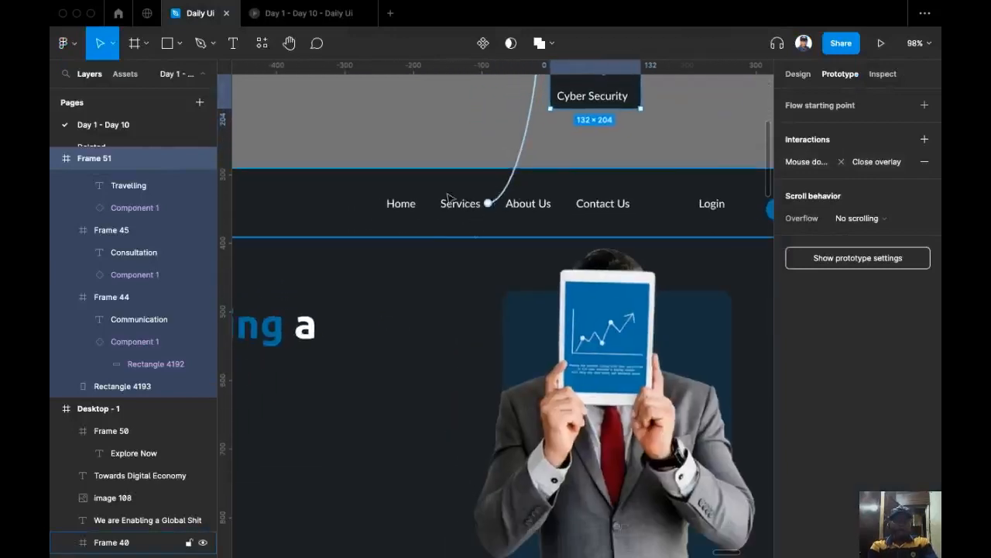